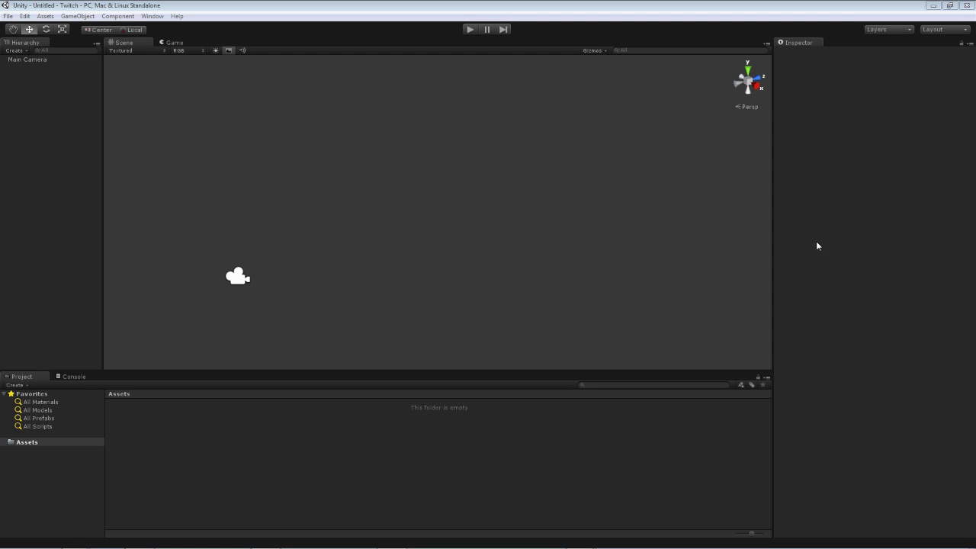
Add a particle system to the scene.
{"action": "left_click_drag", "start_coordinate": [564, 270], "coordinate": [552, 242], "text": "alt"}
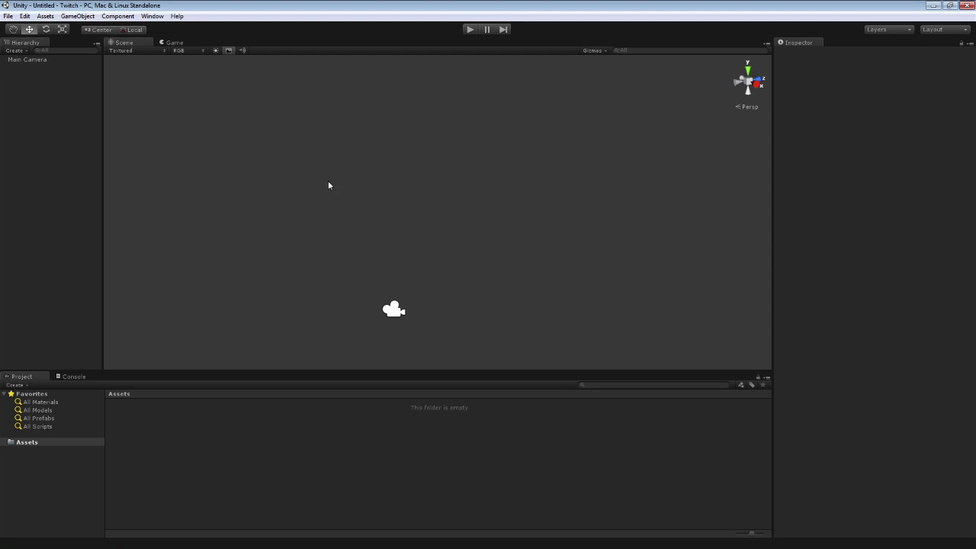
{"action": "left_click", "coordinate": [77, 16]}
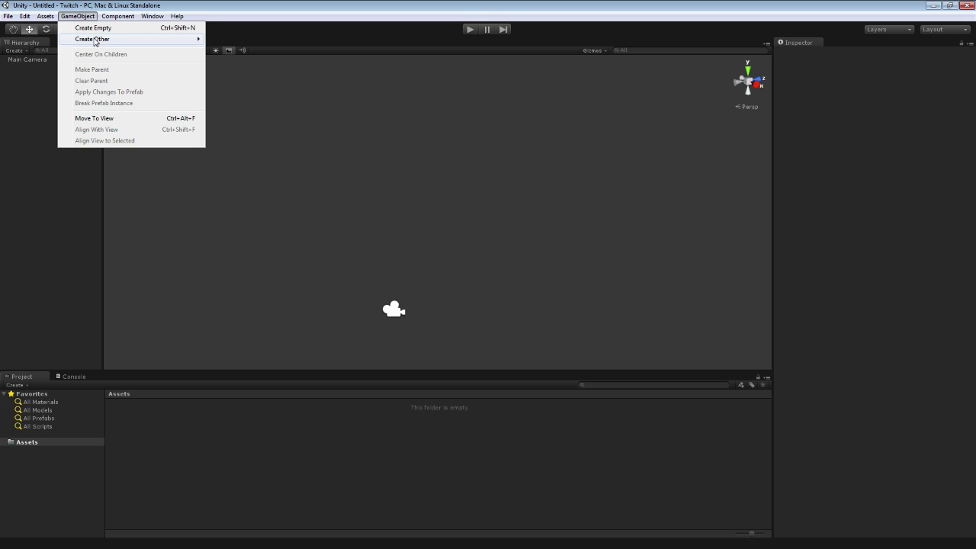
{"action": "mouse_move", "coordinate": [95, 42]}
{"action": "left_click", "coordinate": [250, 38]}
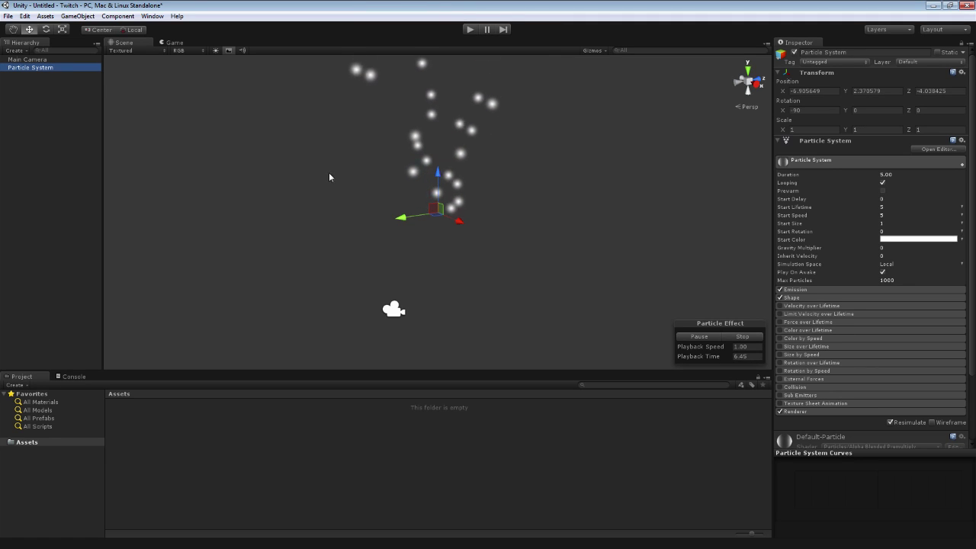
Delete the particle system and add a sphere to the scene.
{"action": "right_click", "coordinate": [59, 69]}
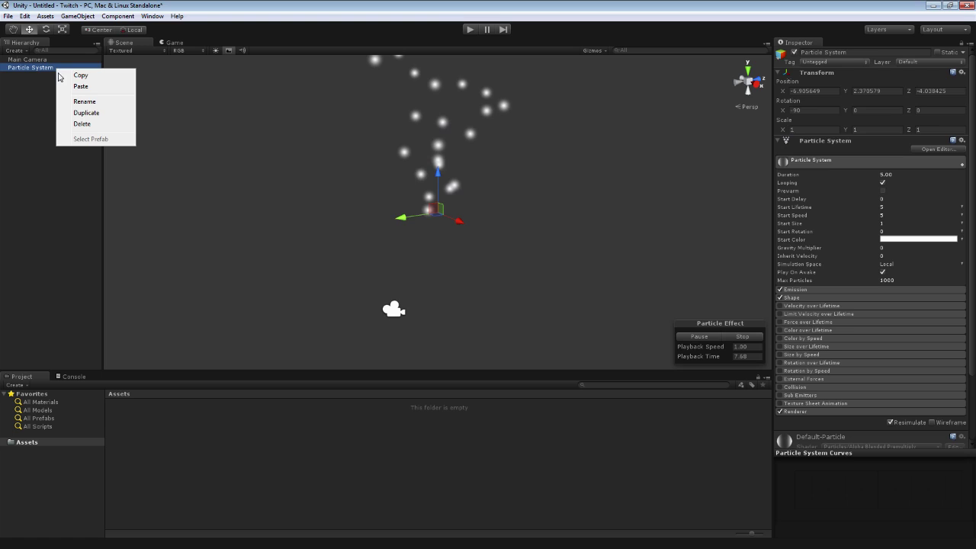
{"action": "left_click", "coordinate": [80, 124]}
{"action": "left_click", "coordinate": [74, 16]}
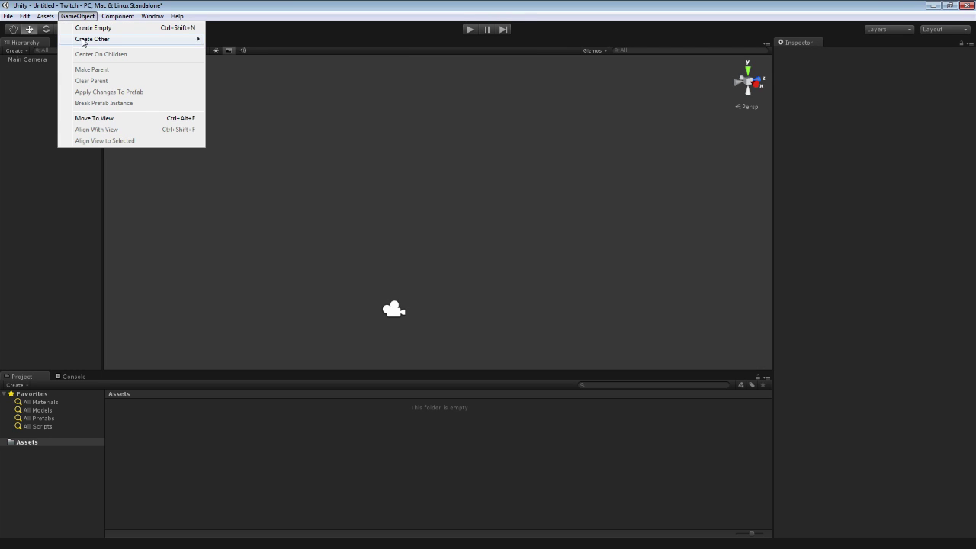
{"action": "mouse_move", "coordinate": [83, 42]}
{"action": "left_click", "coordinate": [241, 158]}
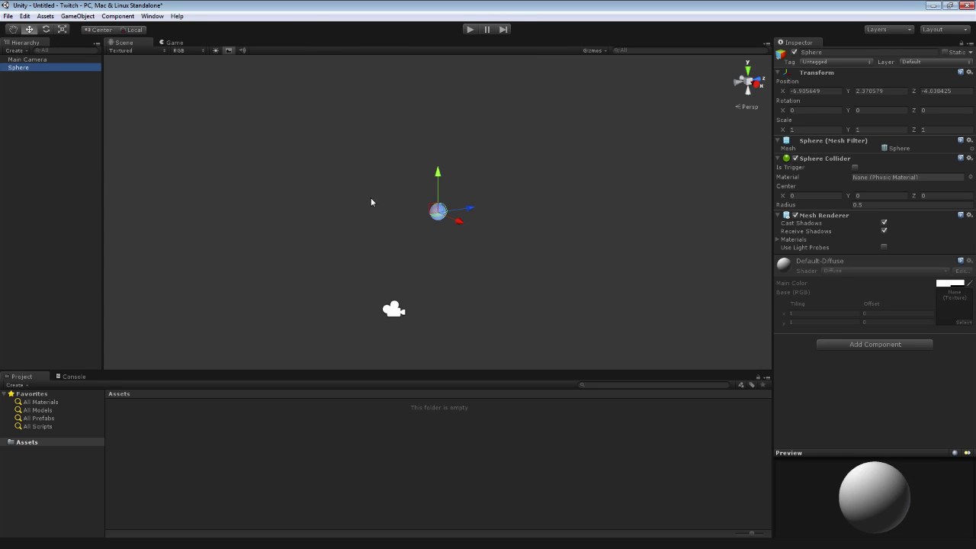
{"action": "left_click", "coordinate": [545, 188]}
{"action": "left_click_drag", "start_coordinate": [545, 188], "coordinate": [539, 161], "text": "alt"}
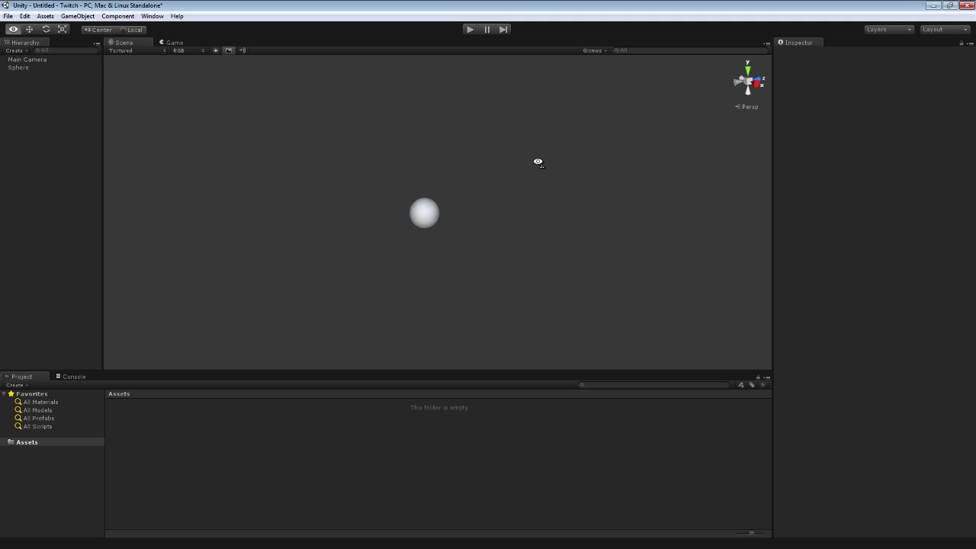
{"action": "scroll", "coordinate": [538, 162], "scroll_direction": "up", "scroll_amount": 2}
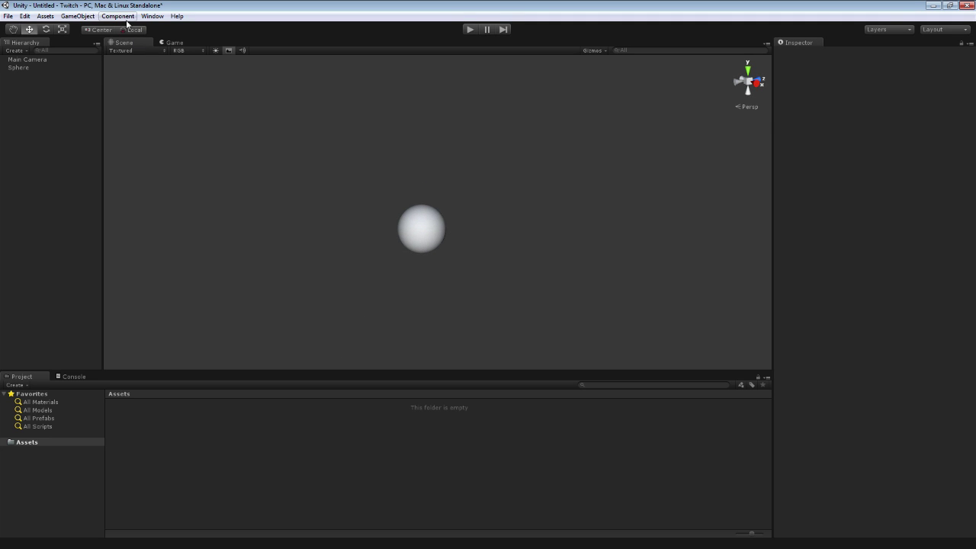
Attach a Particle System component to the sphere and delete the sphere with it.
{"action": "left_click", "coordinate": [427, 221]}
{"action": "left_click", "coordinate": [108, 17]}
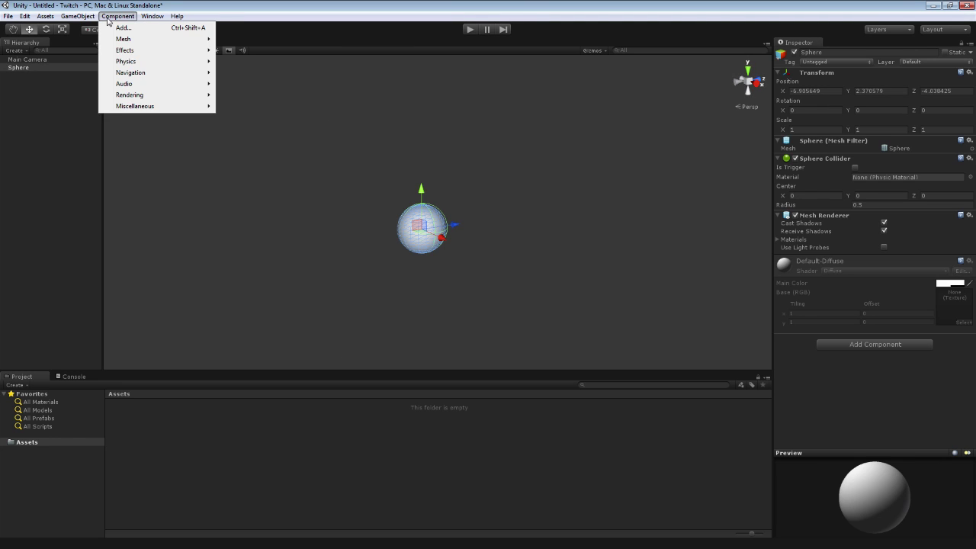
{"action": "mouse_move", "coordinate": [142, 51]}
{"action": "left_click", "coordinate": [263, 48]}
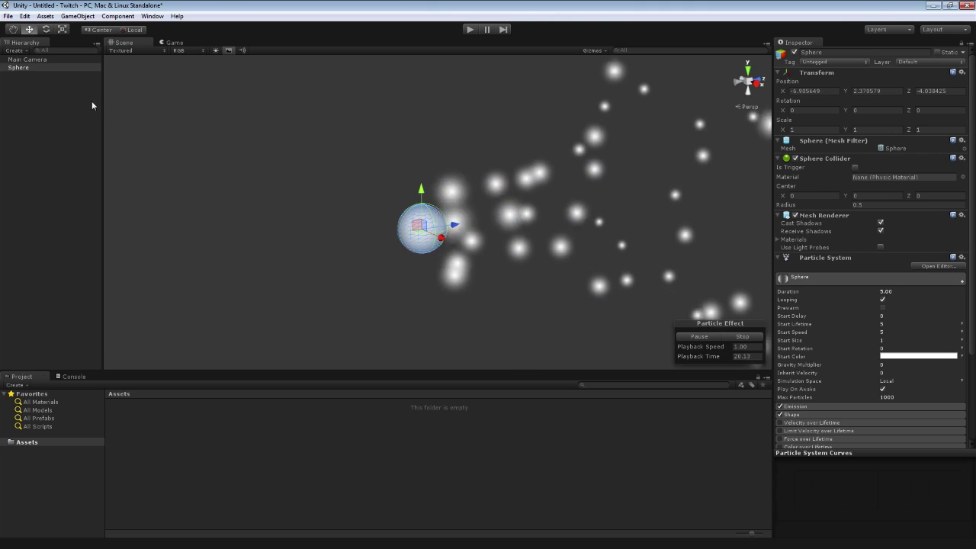
{"action": "right_click", "coordinate": [47, 68]}
{"action": "left_click", "coordinate": [97, 122]}
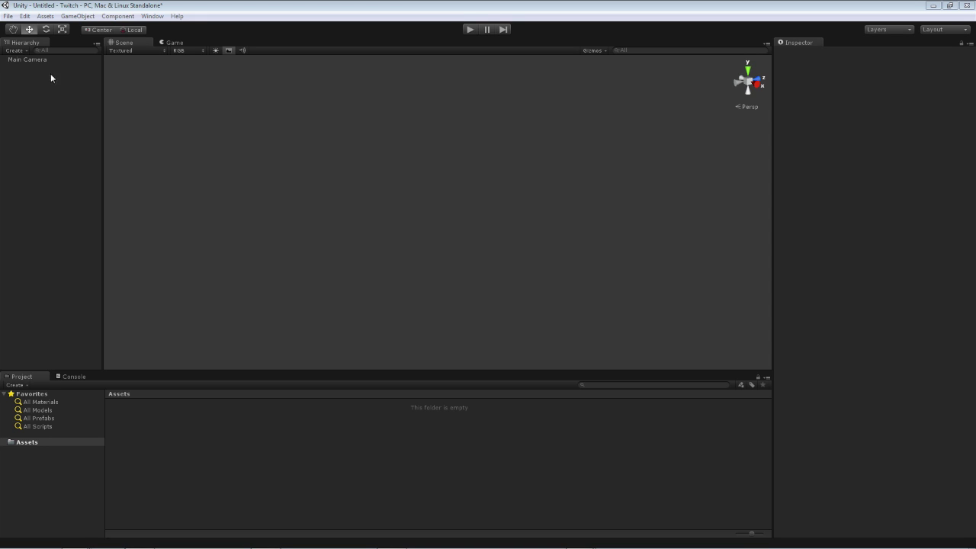
Create a new particle system object and set its position to 0, 0, 0.
{"action": "left_click", "coordinate": [22, 53]}
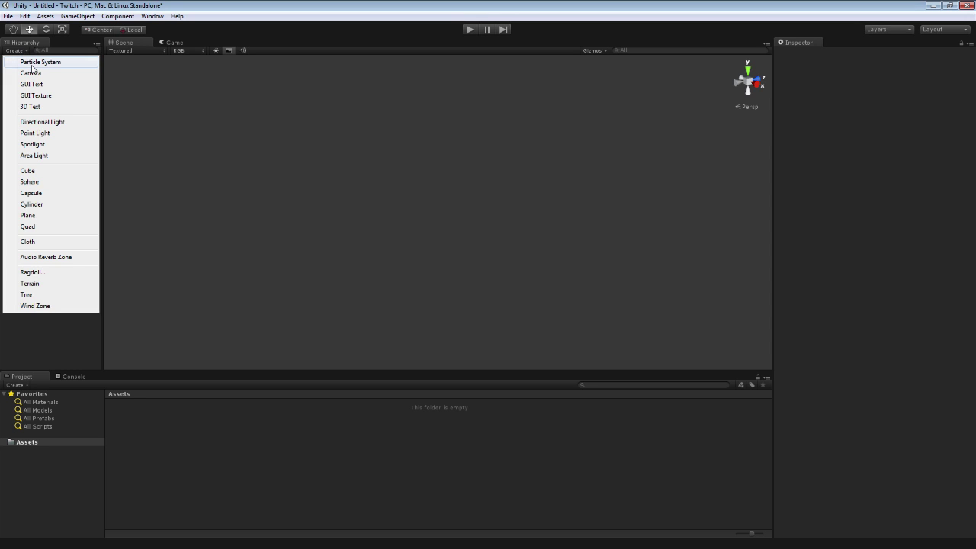
{"action": "left_click", "coordinate": [34, 64]}
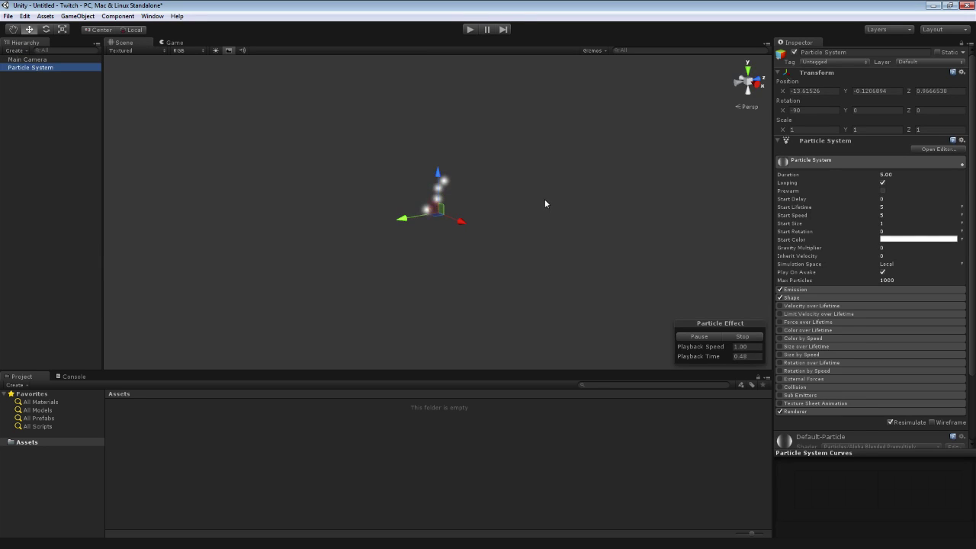
{"action": "left_click", "coordinate": [826, 91]}
{"action": "key", "text": "BackSpace"}
{"action": "type", "text": "0"}
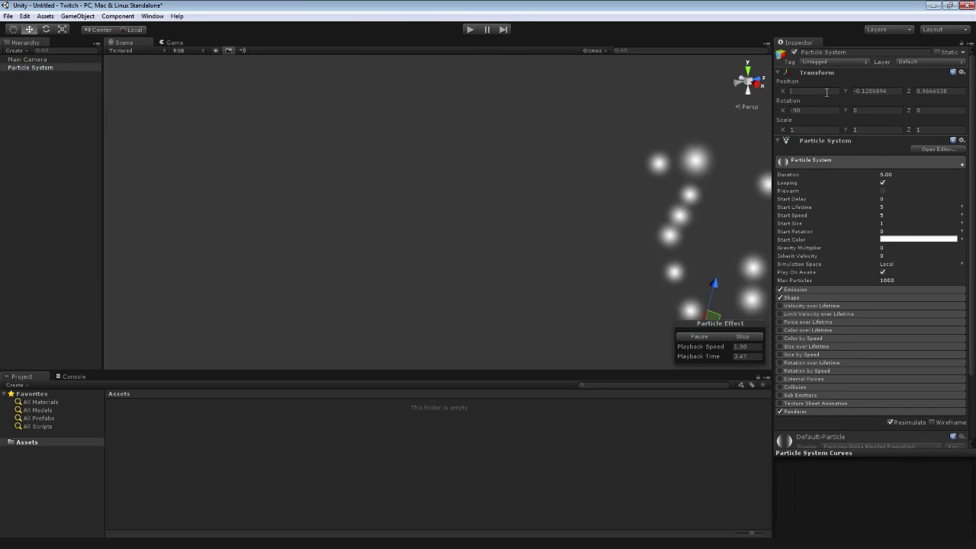
{"action": "key", "text": "Tab"}
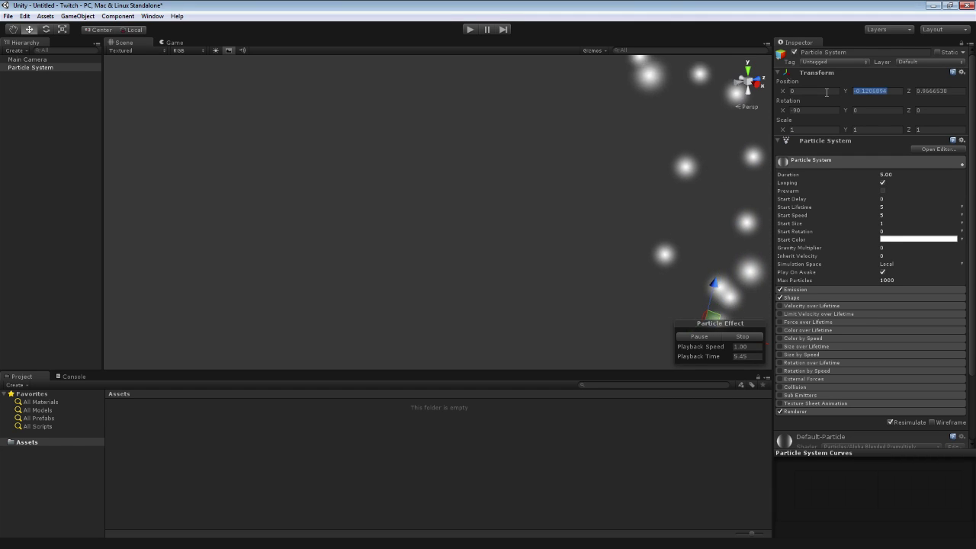
{"action": "type", "text": "0"}
{"action": "key", "text": "Tab"}
{"action": "type", "text": "0"}
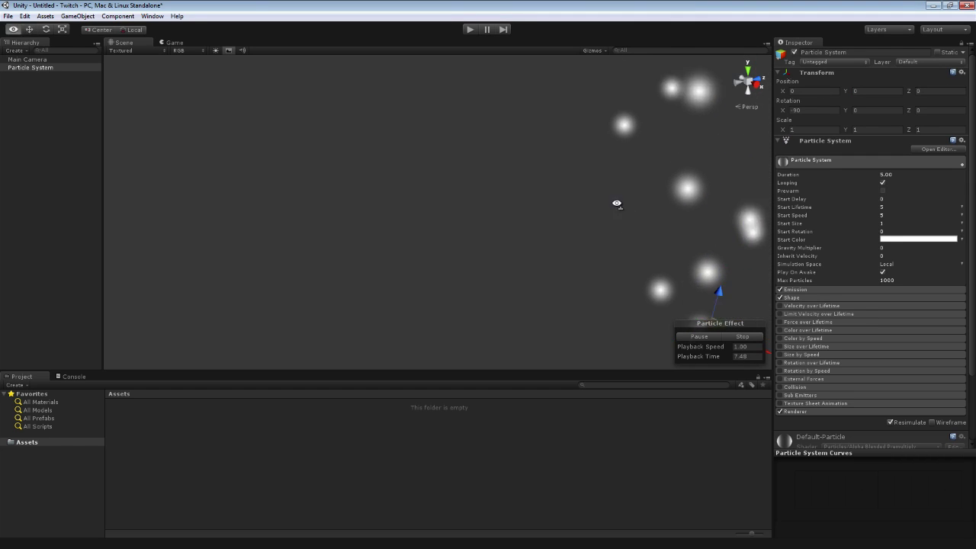
Check the Main Camera's preview of the particles and reselect the particle system.
{"action": "left_click_drag", "start_coordinate": [551, 209], "coordinate": [487, 199], "text": "alt"}
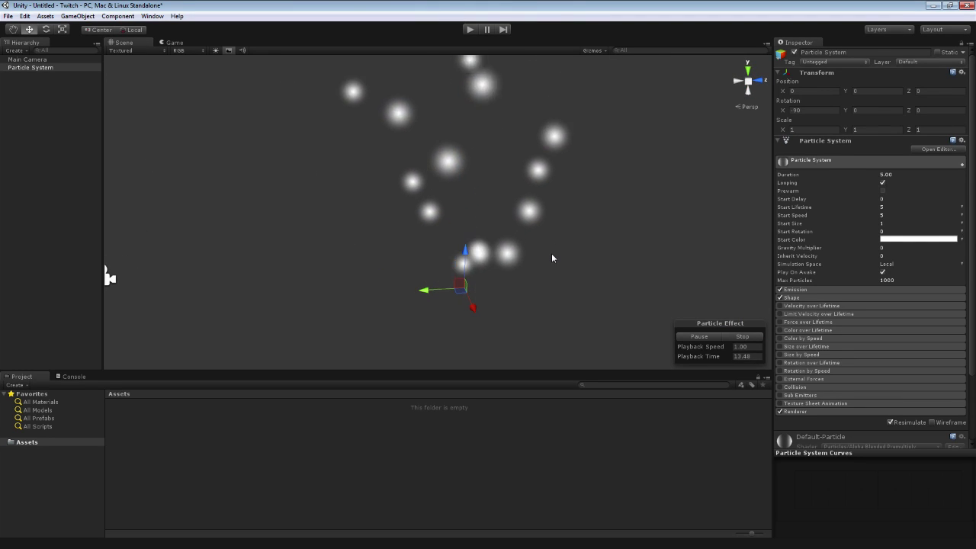
{"action": "left_click", "coordinate": [27, 59]}
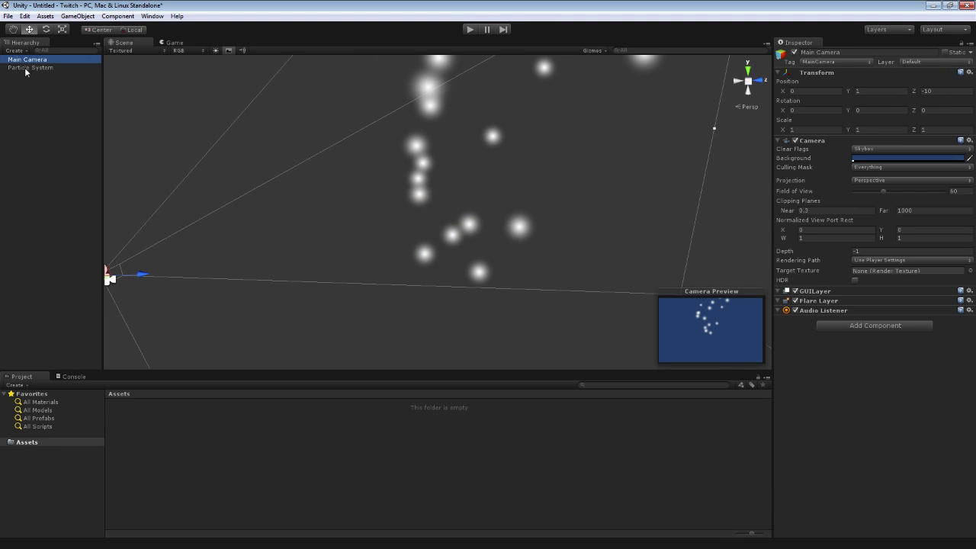
{"action": "left_click", "coordinate": [28, 67]}
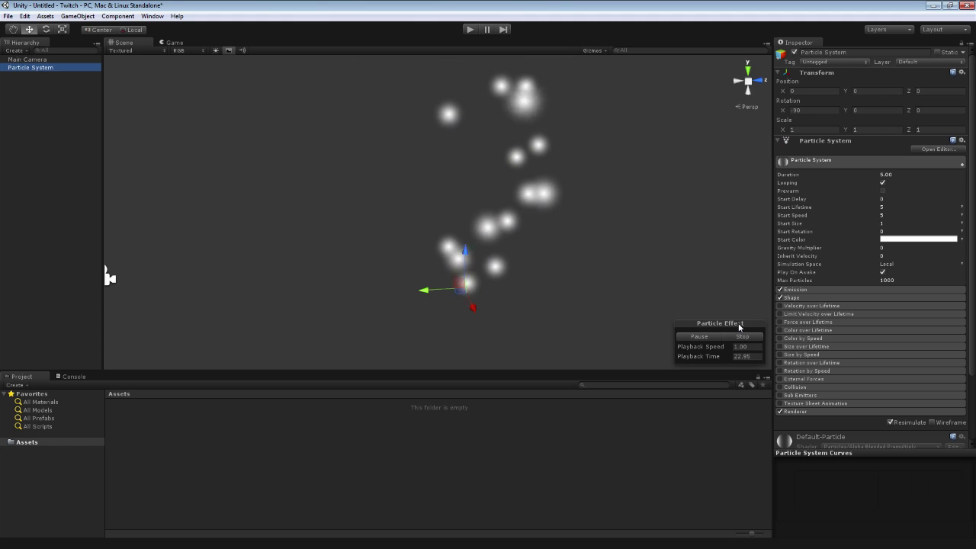
Pause and resume the particle preview, stop it, and simulate it from the start.
{"action": "left_click", "coordinate": [694, 338]}
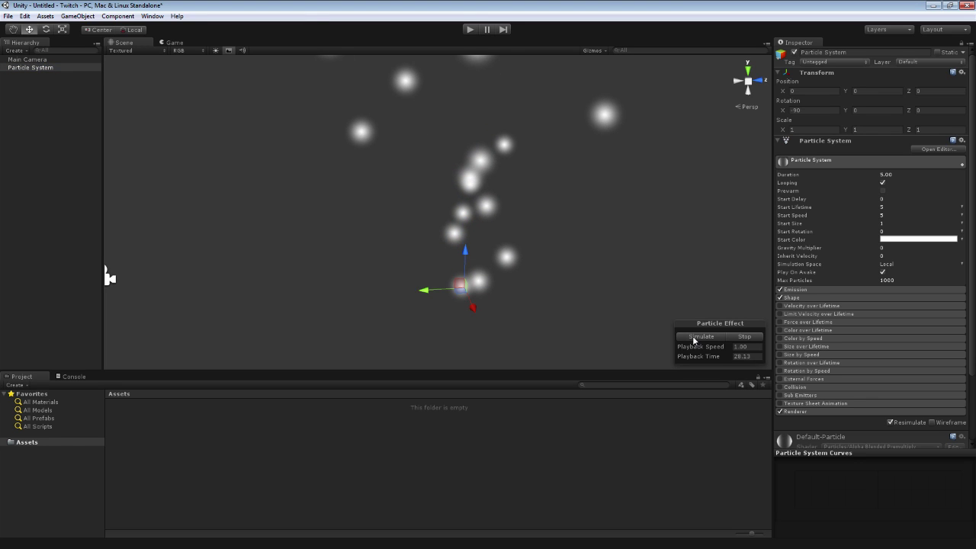
{"action": "left_click", "coordinate": [694, 340]}
{"action": "left_click", "coordinate": [745, 338]}
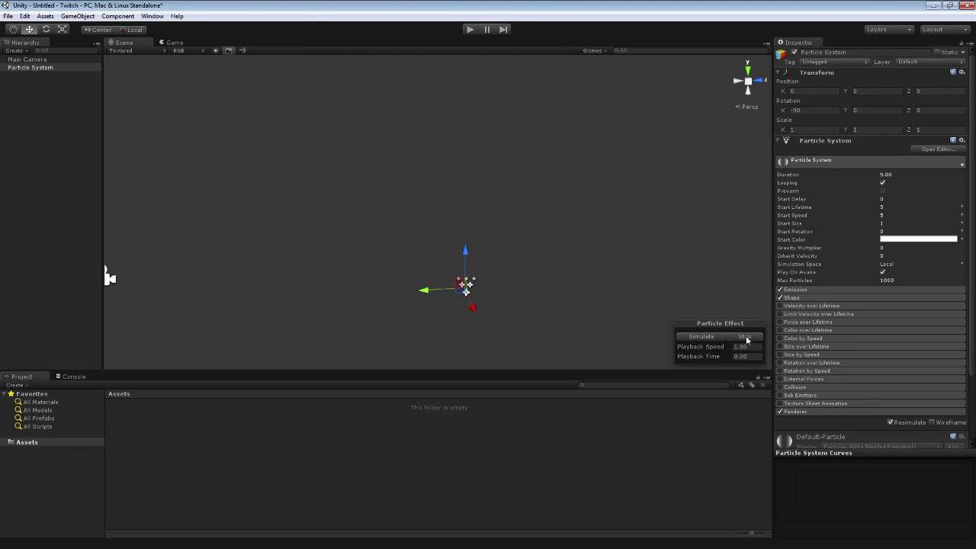
{"action": "left_click", "coordinate": [699, 337]}
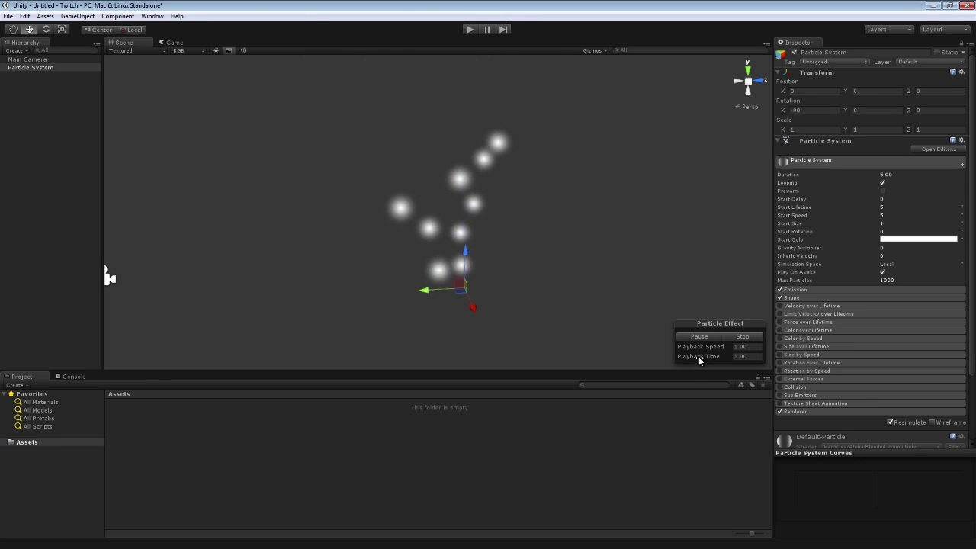
Try the particle preview at a playback speed of 10 and return the speed to 1.
{"action": "left_click_drag", "start_coordinate": [751, 347], "coordinate": [734, 348]}
{"action": "type", "text": "10"}
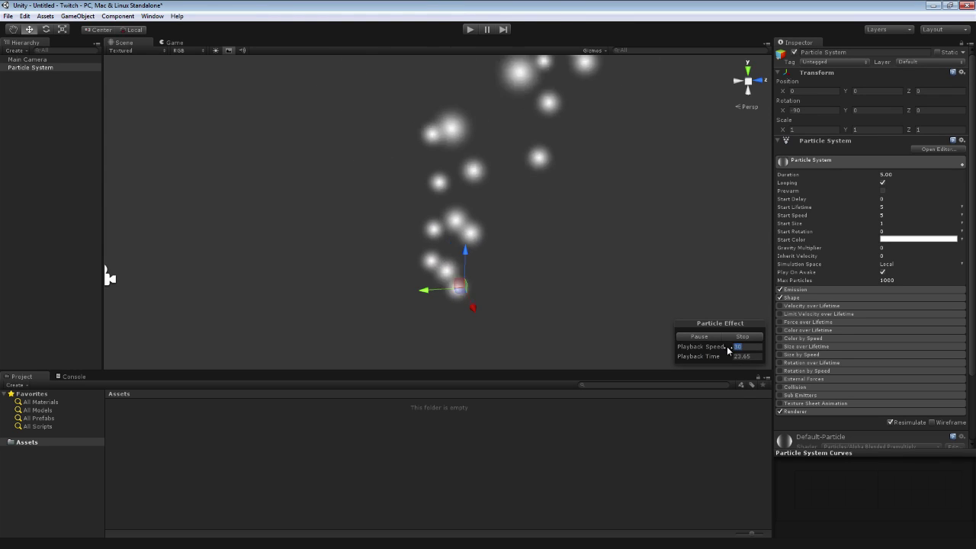
{"action": "key", "text": "Return"}
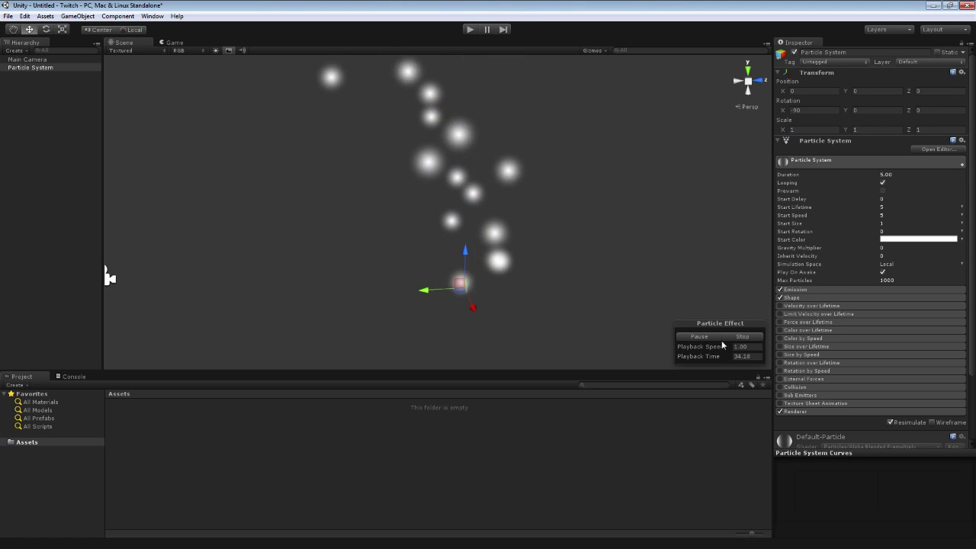
Stop and restart the particle simulation, testing pause and resume while it plays.
{"action": "left_click", "coordinate": [737, 339]}
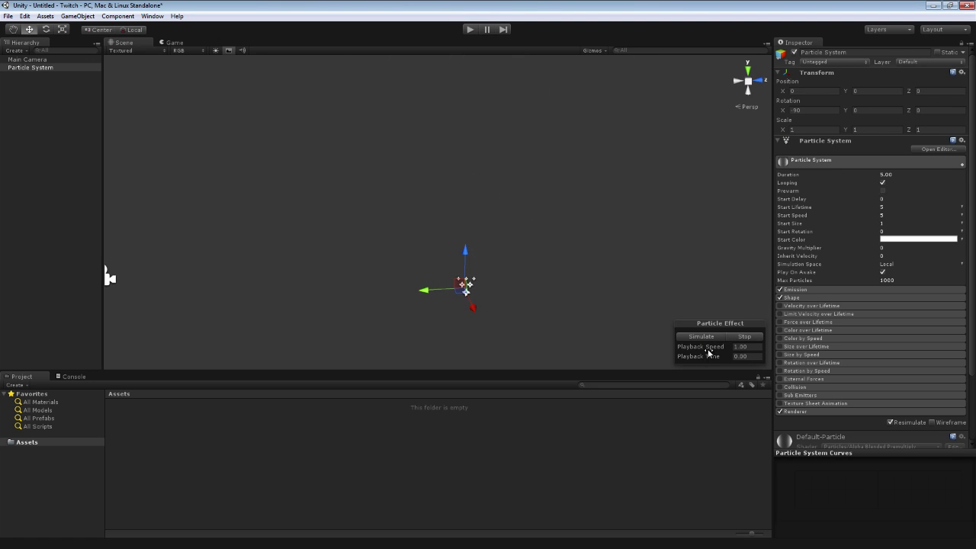
{"action": "left_click", "coordinate": [702, 337]}
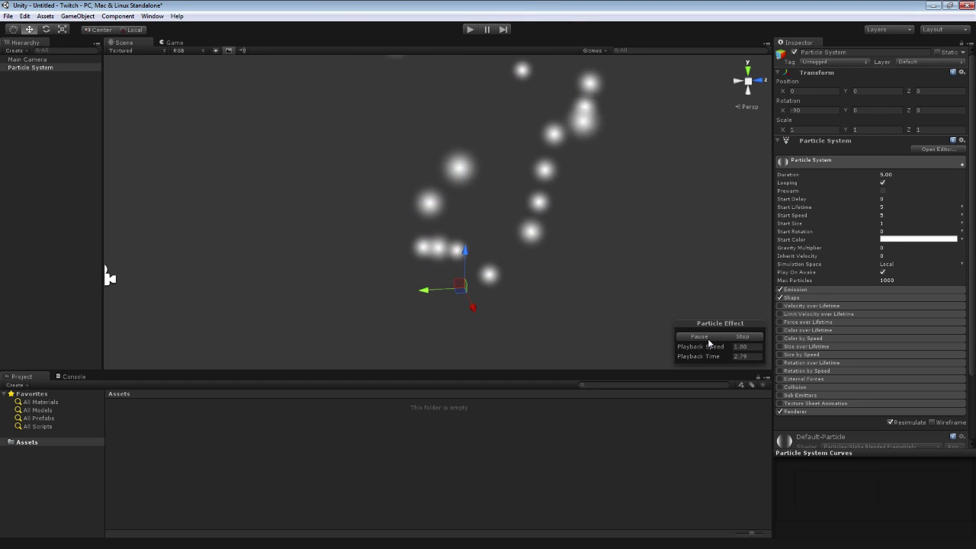
{"action": "left_click", "coordinate": [708, 342]}
{"action": "left_click", "coordinate": [709, 341]}
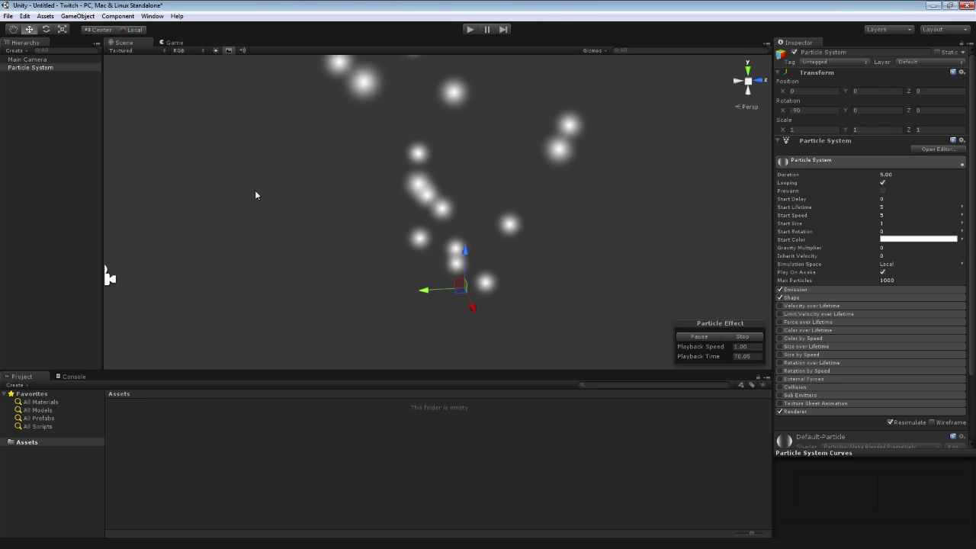
Add a second particle system and move it toward the camera to about Z -12.1.
{"action": "left_click", "coordinate": [15, 50]}
{"action": "left_click", "coordinate": [30, 61]}
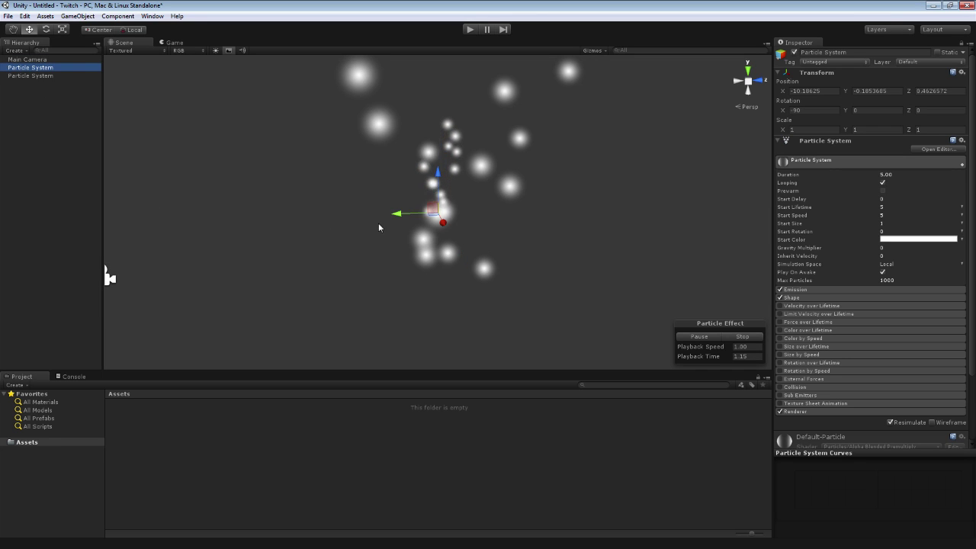
{"action": "left_click_drag", "start_coordinate": [402, 217], "coordinate": [180, 221]}
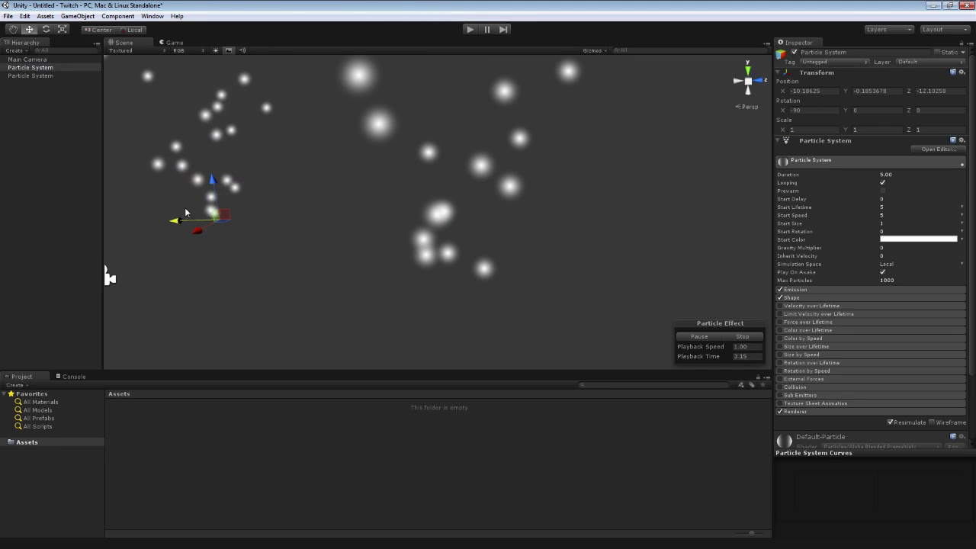
Switch the selection back and forth between the two particle systems to compare their previews.
{"action": "left_click", "coordinate": [29, 76]}
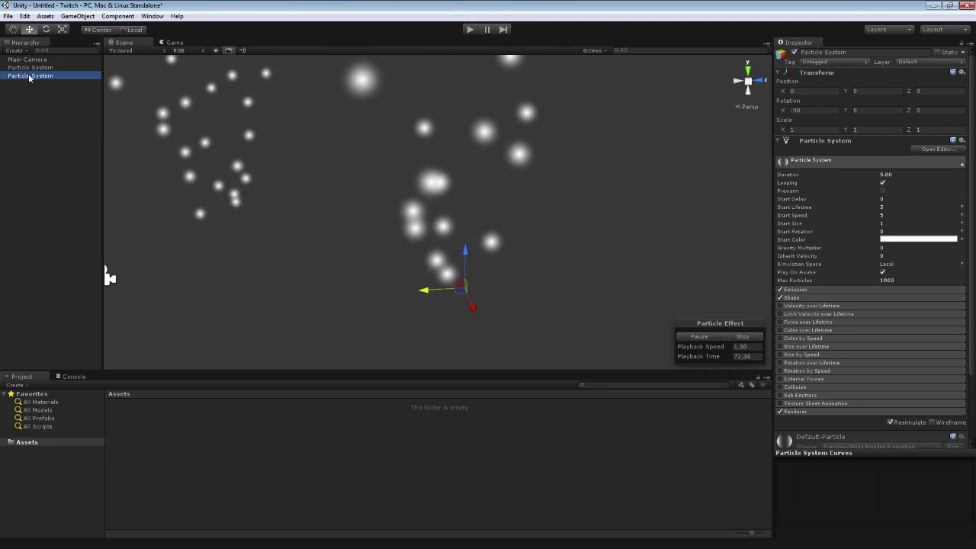
{"action": "left_click", "coordinate": [29, 67]}
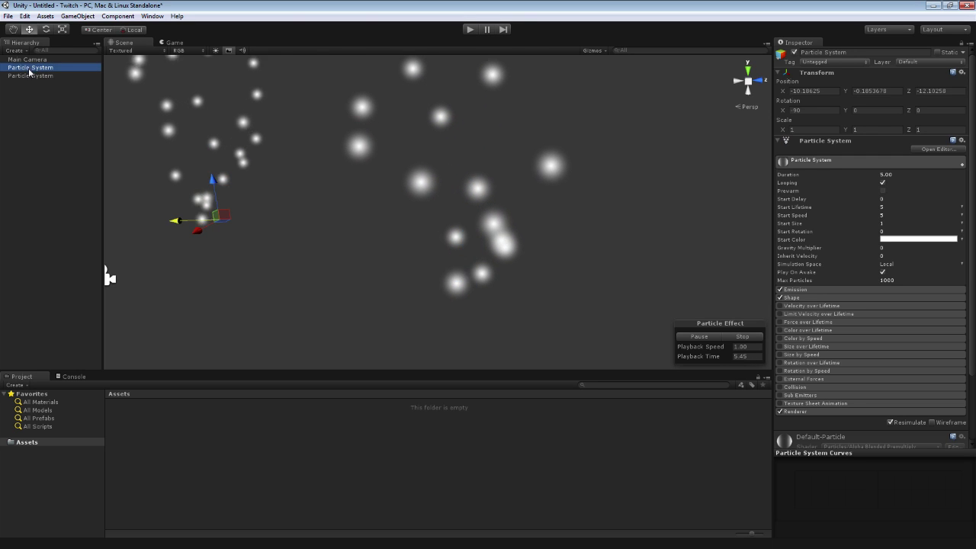
{"action": "left_click", "coordinate": [29, 77]}
{"action": "left_click", "coordinate": [29, 67]}
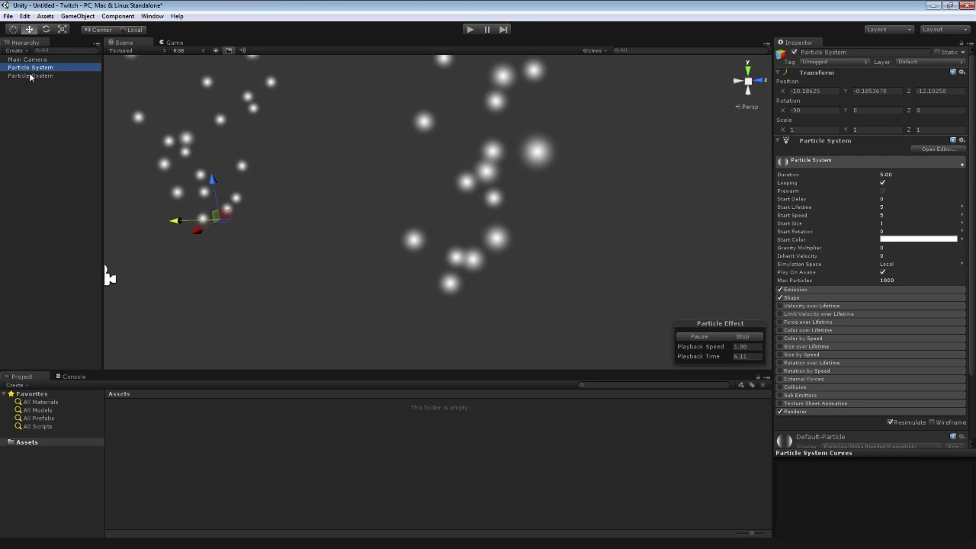
{"action": "left_click", "coordinate": [35, 75]}
{"action": "left_click", "coordinate": [35, 67]}
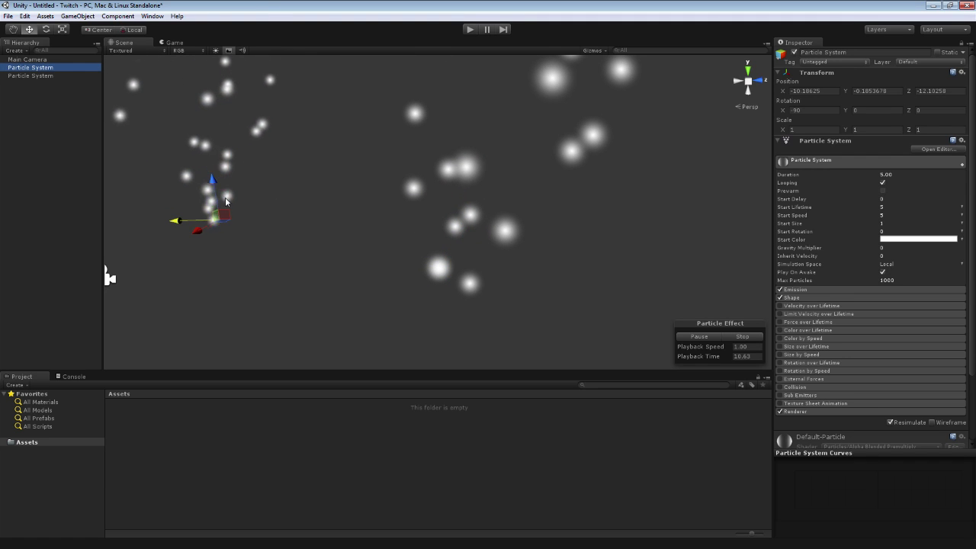
Rotate the particle system nearer the camera to about -15 degrees on X, and compare it with the other one.
{"action": "key", "text": "e"}
{"action": "mouse_move", "coordinate": [231, 199]}
{"action": "left_mouse_down"}
{"action": "mouse_move", "coordinate": [251, 191]}
{"action": "mouse_move", "coordinate": [312, 271]}
{"action": "left_mouse_up"}
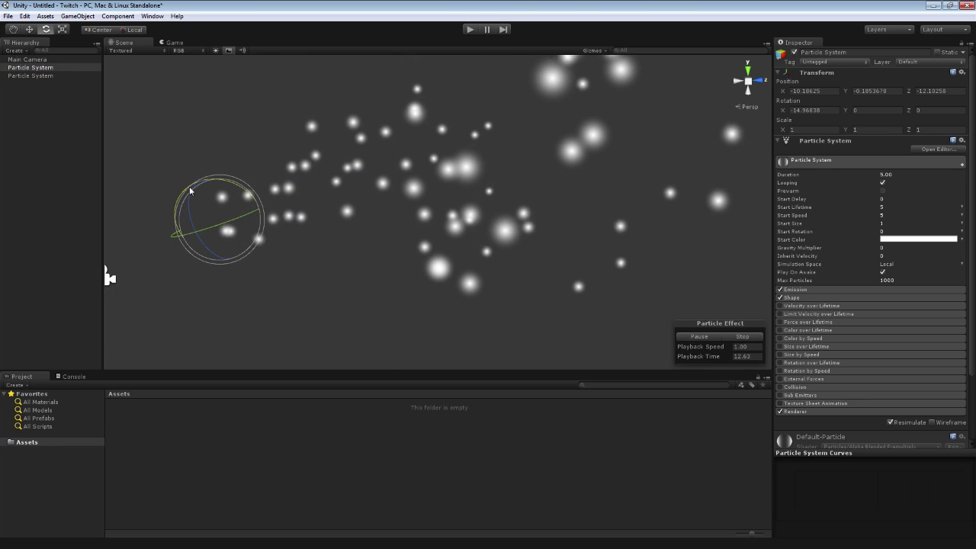
{"action": "left_click", "coordinate": [41, 77]}
{"action": "left_click", "coordinate": [39, 67]}
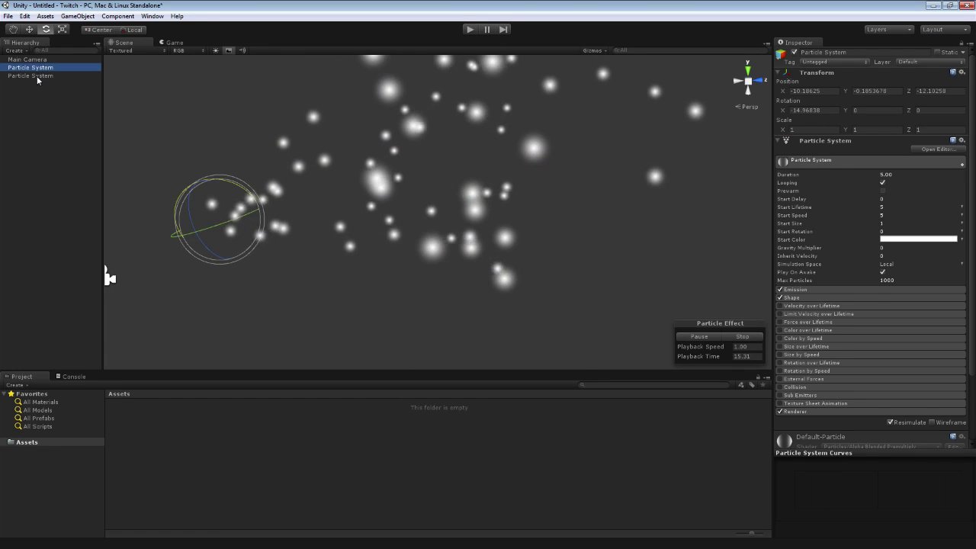
Nest the other particle system under the one nearer the camera and expand the parent in the object hierarchy.
{"action": "left_click", "coordinate": [37, 77]}
{"action": "left_click", "coordinate": [40, 68]}
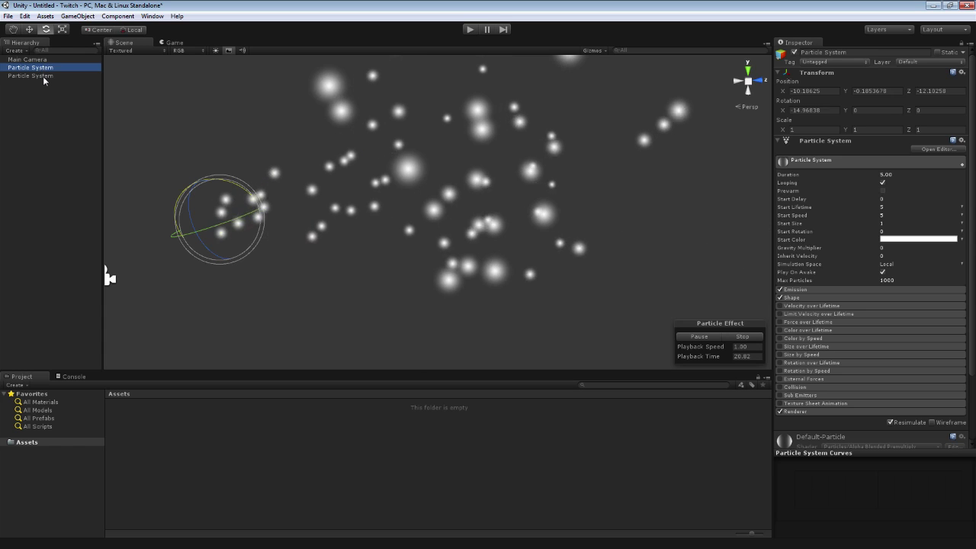
{"action": "left_click", "coordinate": [44, 76]}
{"action": "left_click_drag", "start_coordinate": [43, 77], "coordinate": [40, 69]}
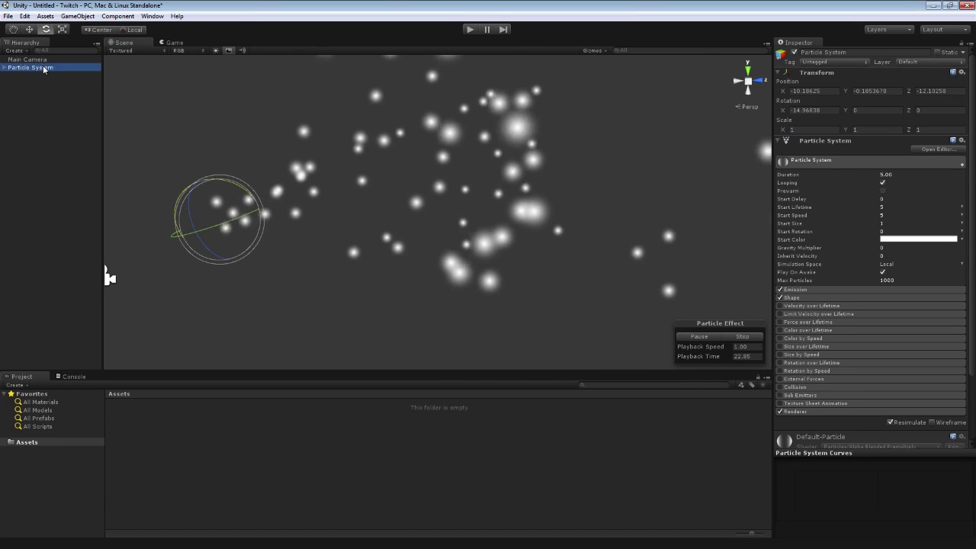
{"action": "left_click", "coordinate": [5, 69]}
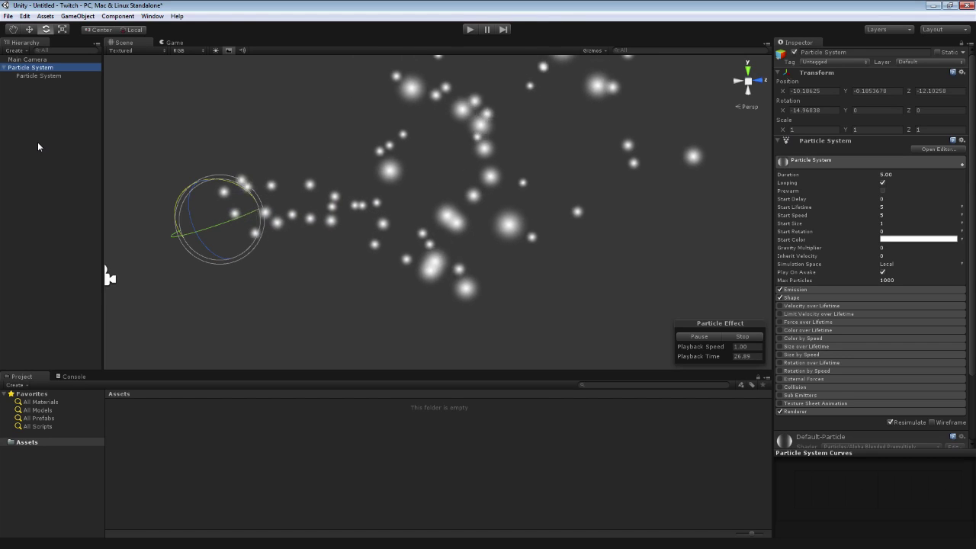
Switch the selection between the parent and child particle systems to compare their previews, and pause and resume the simulation.
{"action": "left_click", "coordinate": [40, 77]}
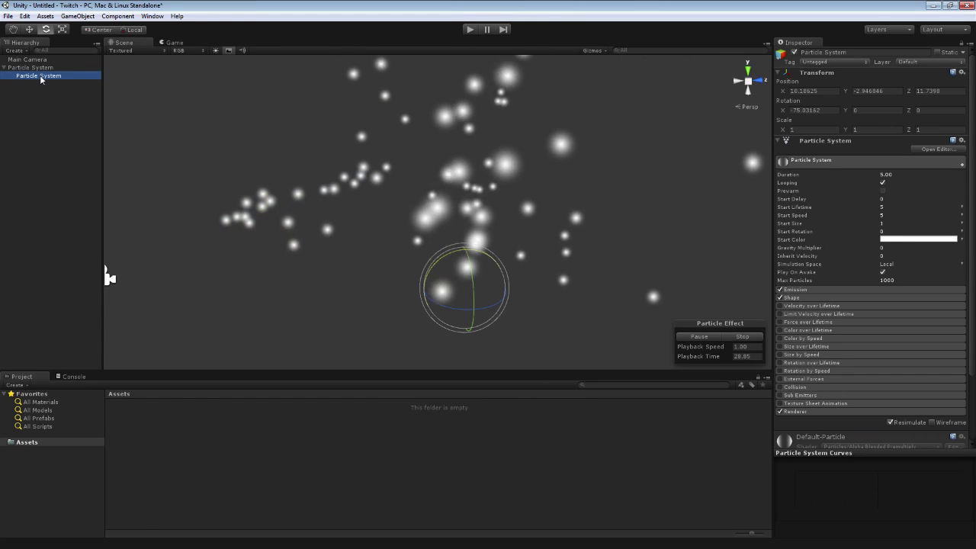
{"action": "left_click", "coordinate": [35, 67]}
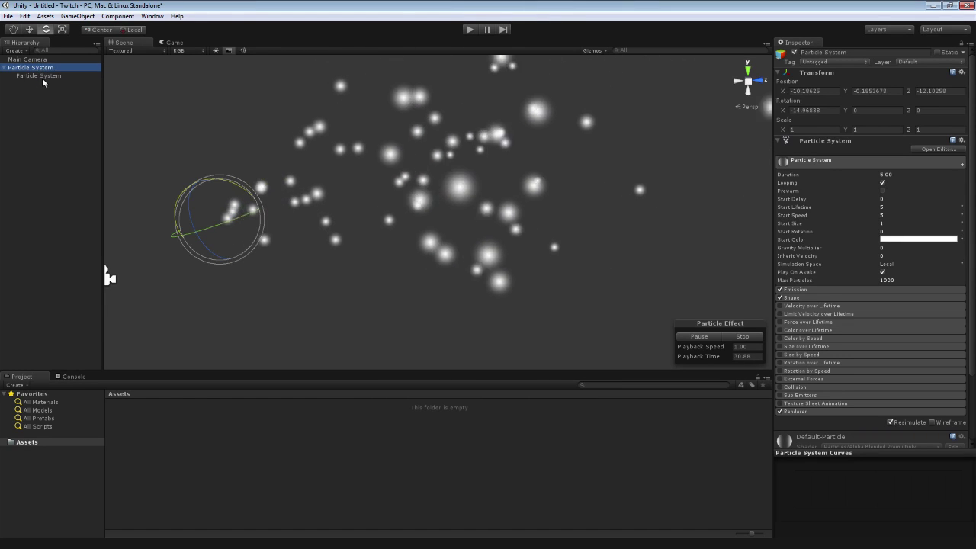
{"action": "left_click", "coordinate": [42, 76]}
{"action": "left_click", "coordinate": [701, 337]}
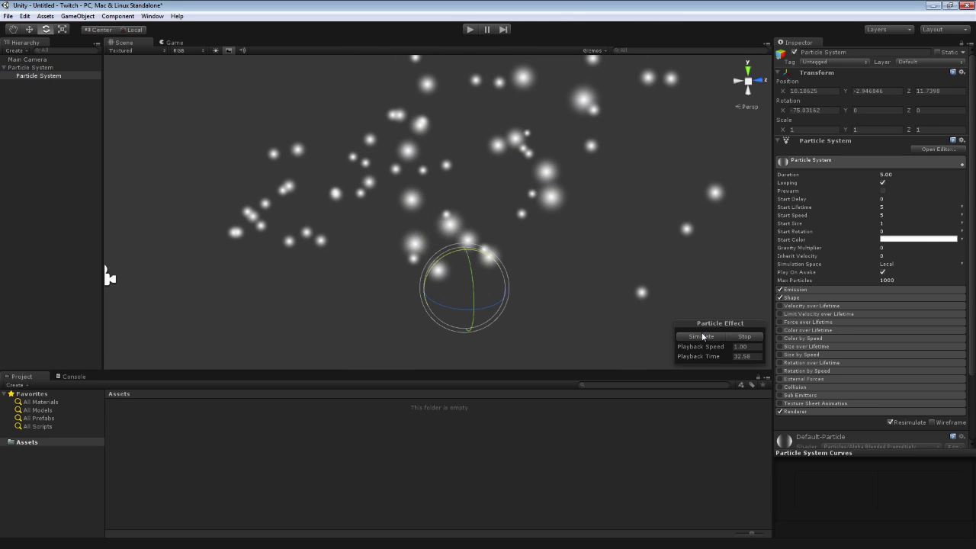
{"action": "left_click", "coordinate": [702, 336]}
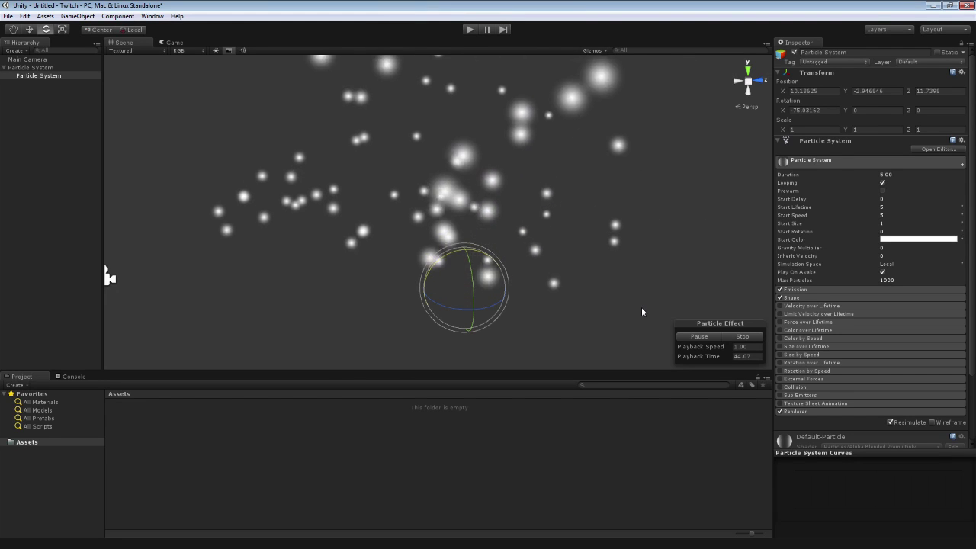
Delete the nested child particle system and its parent, leaving only the main camera in the scene.
{"action": "left_click", "coordinate": [46, 77]}
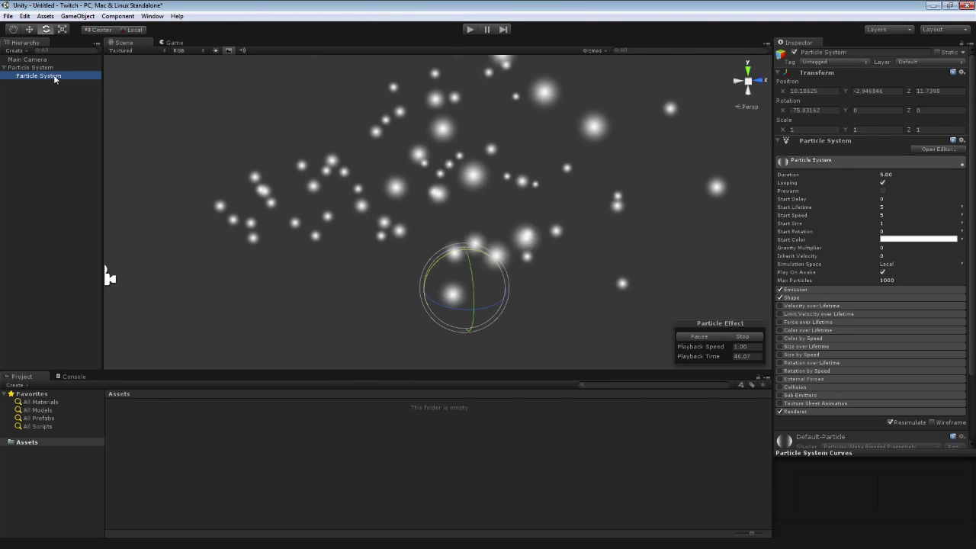
{"action": "right_click", "coordinate": [61, 77]}
{"action": "left_click", "coordinate": [90, 130]}
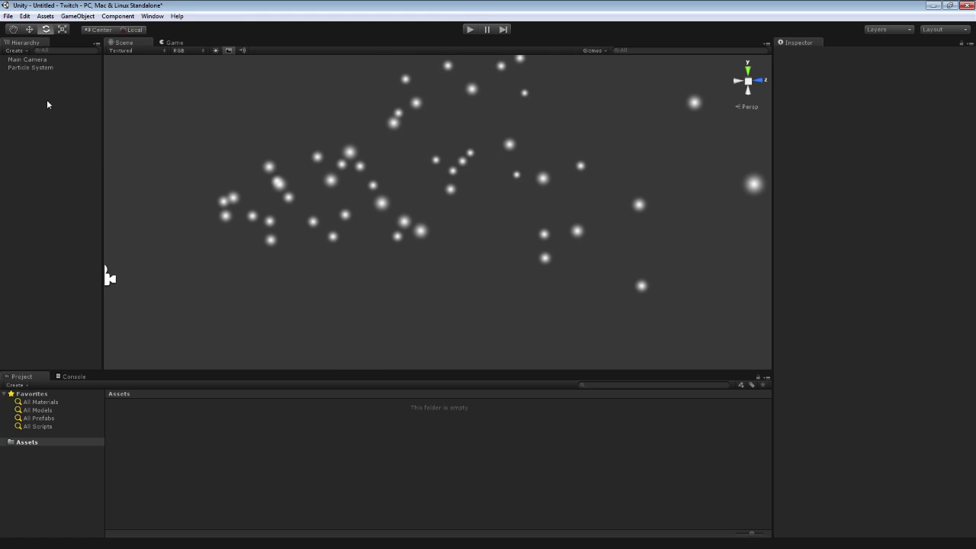
{"action": "left_click", "coordinate": [34, 68]}
{"action": "right_click", "coordinate": [34, 68]}
{"action": "left_click", "coordinate": [59, 125]}
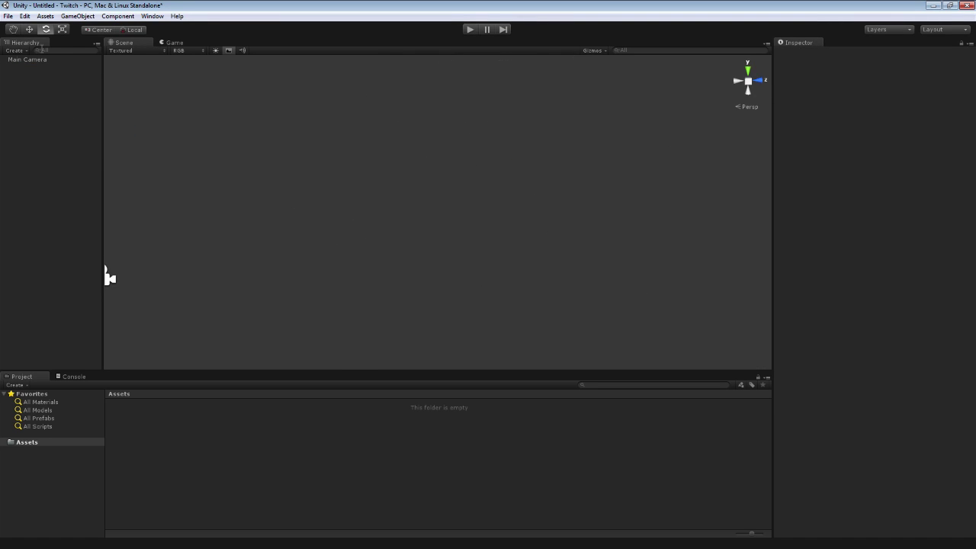
Create a new particle system and set its position to 0, 0, 0.
{"action": "left_click", "coordinate": [23, 51]}
{"action": "left_click", "coordinate": [33, 62]}
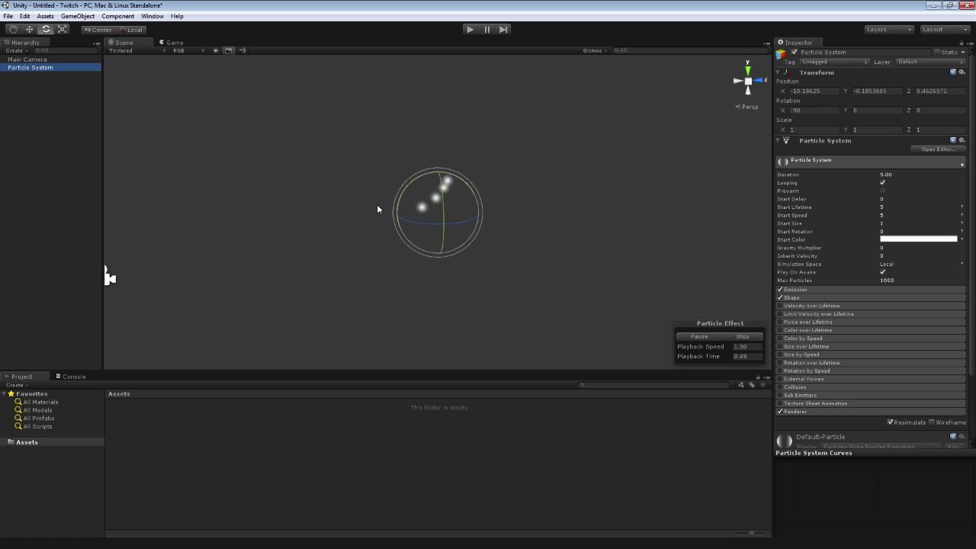
{"action": "left_click", "coordinate": [826, 93]}
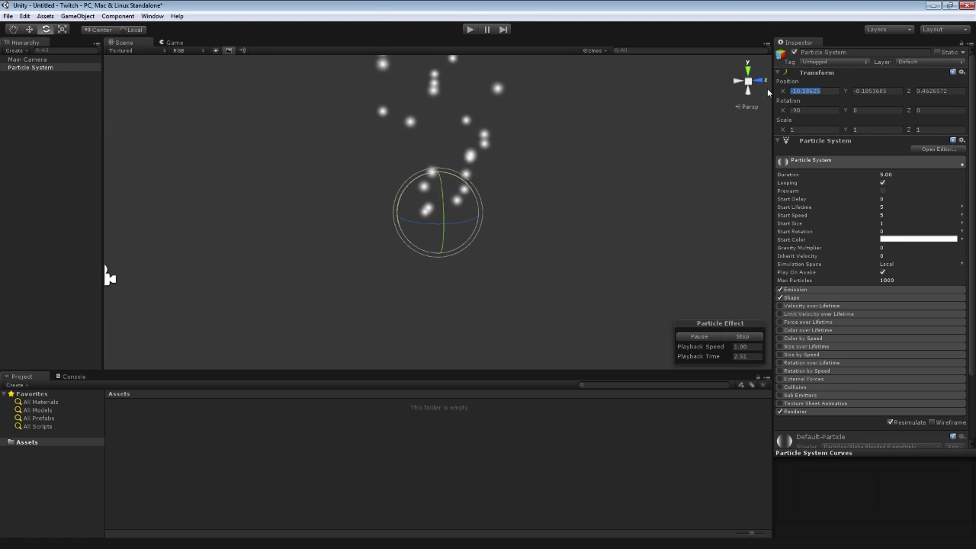
{"action": "type", "text": "0"}
{"action": "key", "text": "Tab"}
{"action": "type", "text": "0"}
{"action": "key", "text": "Tab"}
{"action": "type", "text": "0"}
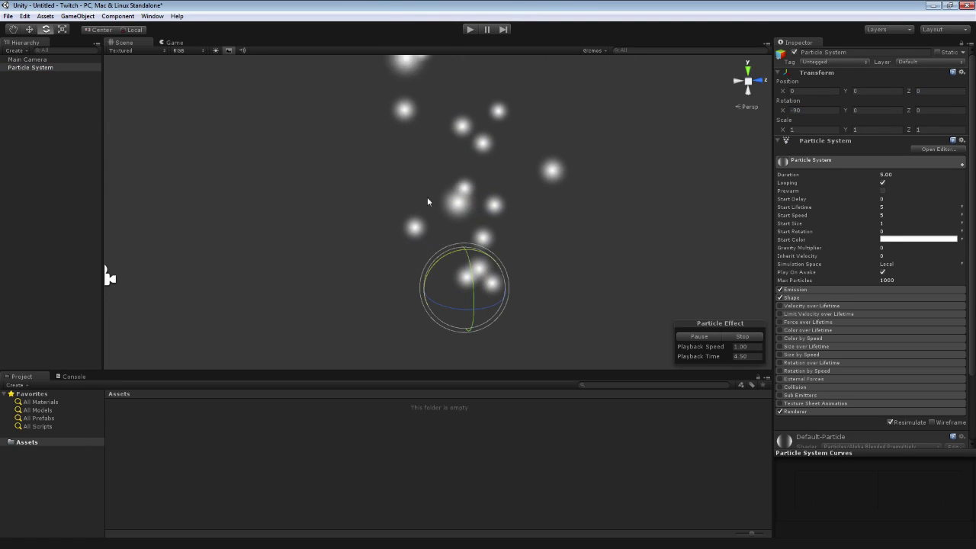
Switch to the Move tool and view the new particle system from a different angle.
{"action": "left_click_drag", "start_coordinate": [316, 257], "coordinate": [294, 253], "text": "alt"}
{"action": "key", "text": "w"}
{"action": "left_click_drag", "start_coordinate": [511, 275], "coordinate": [604, 264], "text": "alt"}
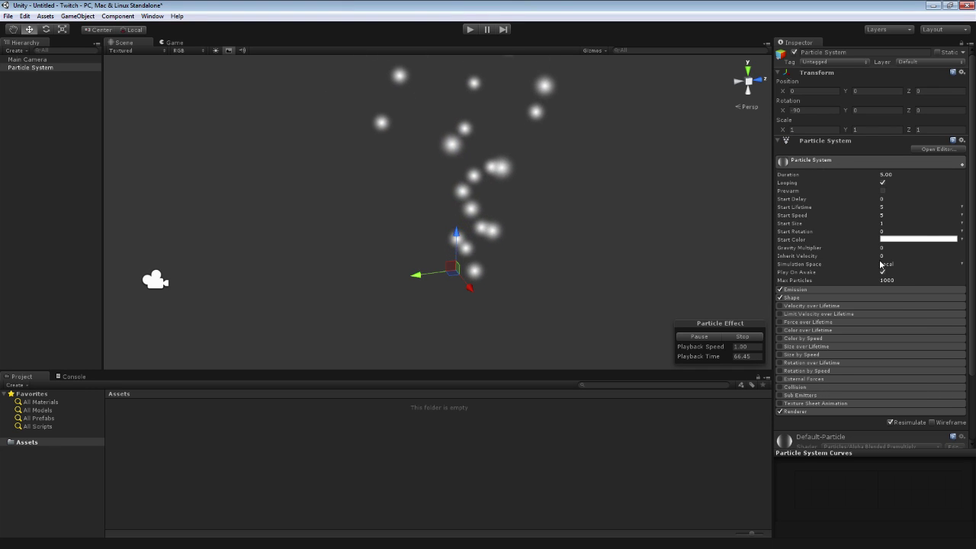
Open the particle system in the separate Particle Effect editor and add two more particle systems to the effect.
{"action": "left_click", "coordinate": [925, 150]}
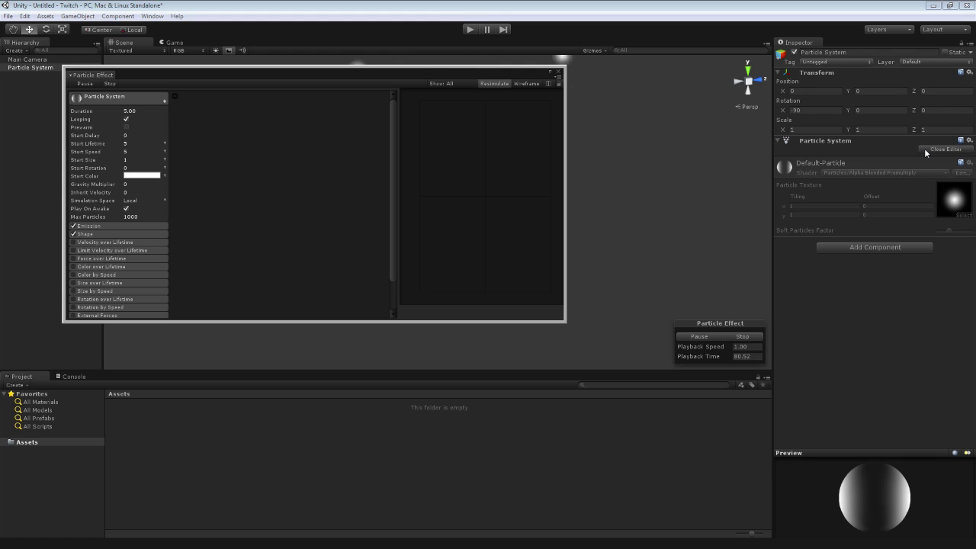
{"action": "left_click_drag", "start_coordinate": [100, 81], "coordinate": [230, 122]}
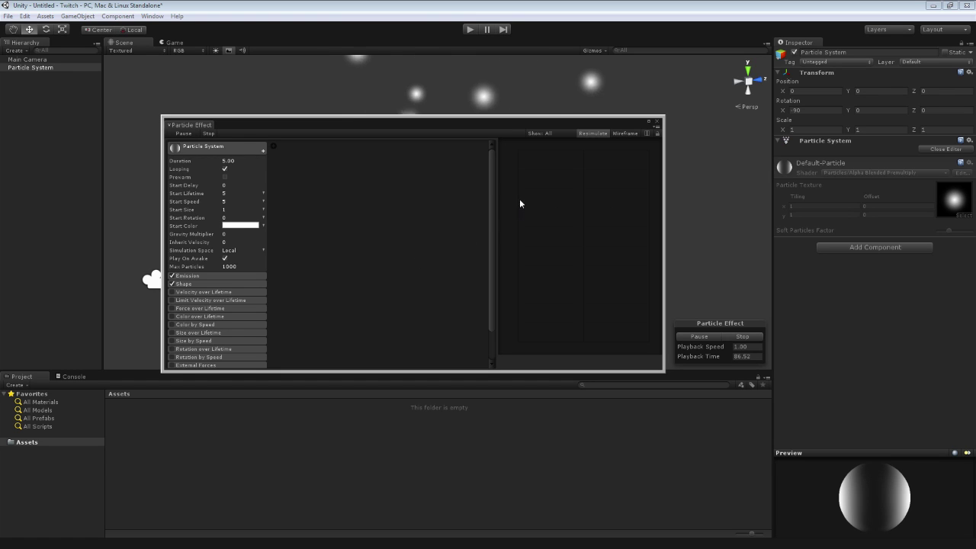
{"action": "left_click_drag", "start_coordinate": [496, 217], "coordinate": [491, 180]}
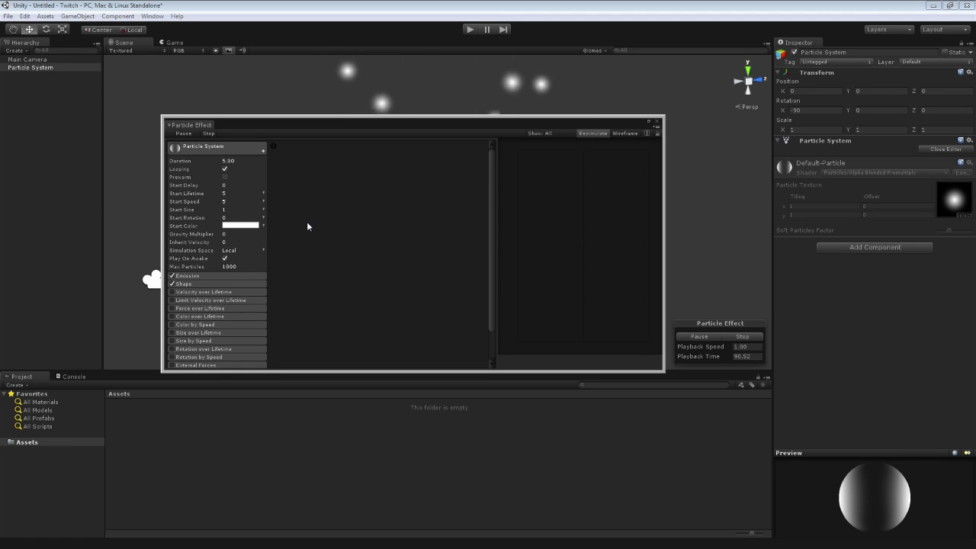
{"action": "left_click", "coordinate": [273, 144]}
{"action": "left_click", "coordinate": [375, 145]}
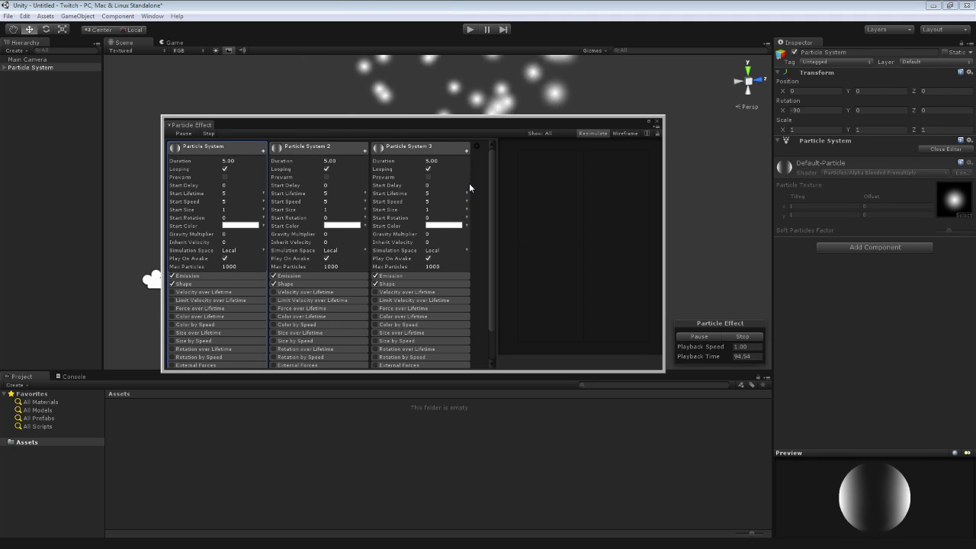
Examine the two added child systems in the object hierarchy and the module lists of all three particle systems.
{"action": "left_click", "coordinate": [4, 68]}
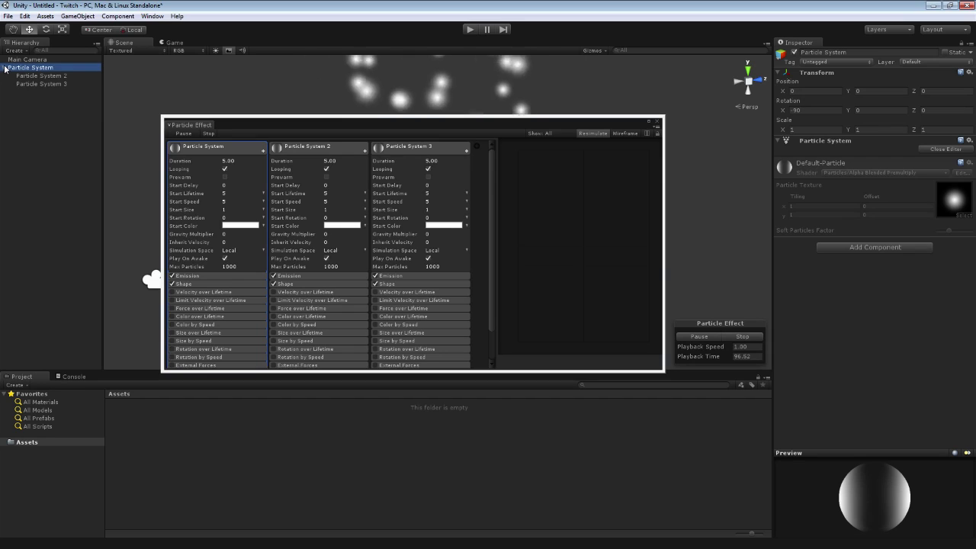
{"action": "left_click", "coordinate": [8, 68]}
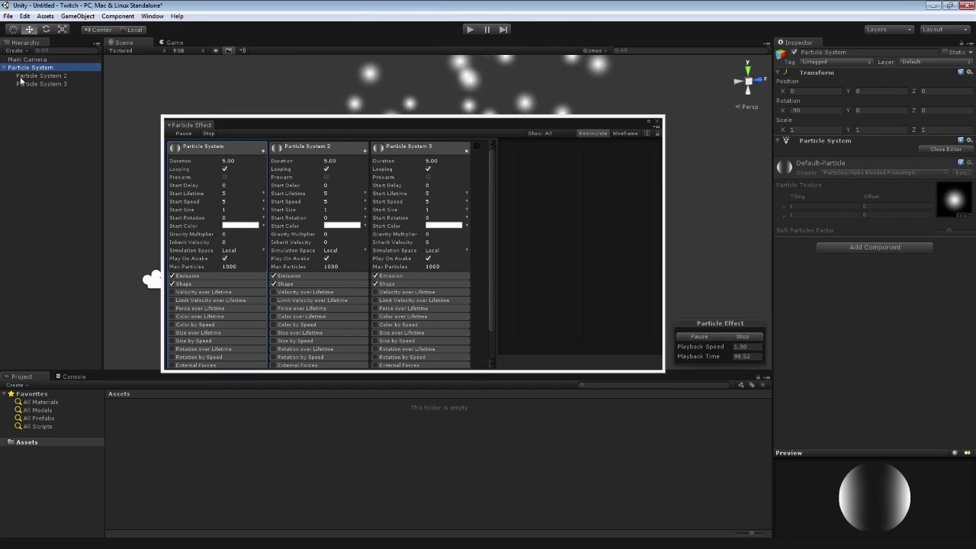
{"action": "left_click", "coordinate": [4, 67]}
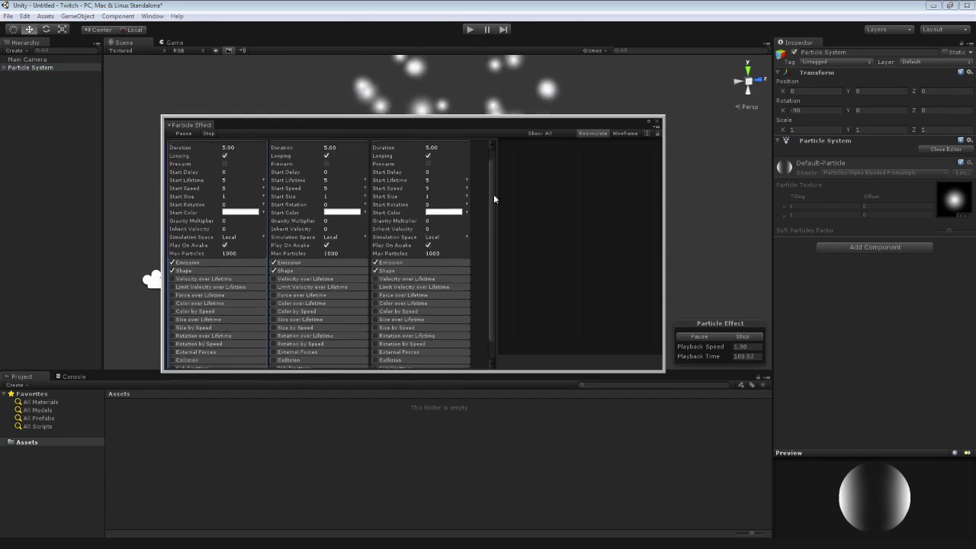
{"action": "scroll", "coordinate": [494, 194], "scroll_direction": "down", "scroll_amount": 3}
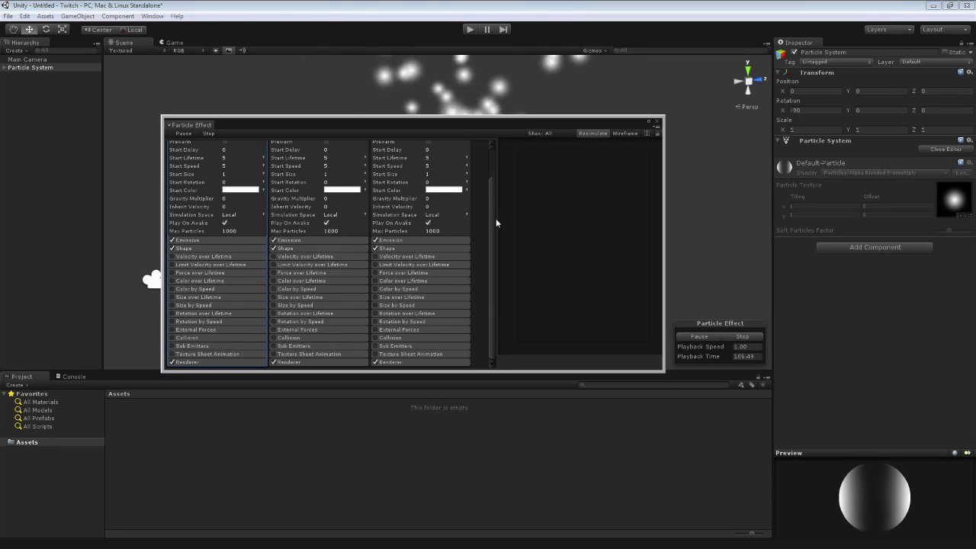
{"action": "left_click_drag", "start_coordinate": [496, 218], "coordinate": [491, 168]}
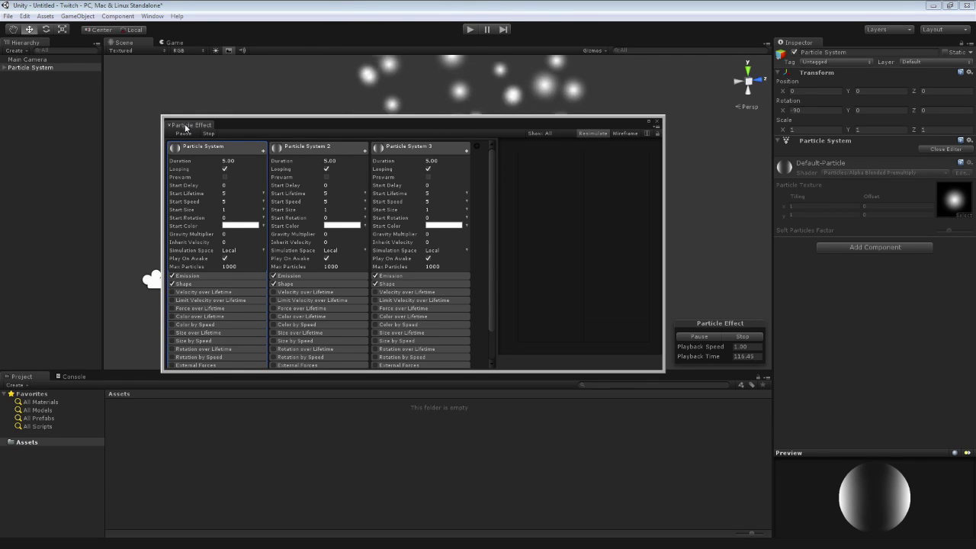
Dock the Particle Effect editor beside the Project window, undock it again and close it.
{"action": "left_click_drag", "start_coordinate": [191, 124], "coordinate": [97, 377]}
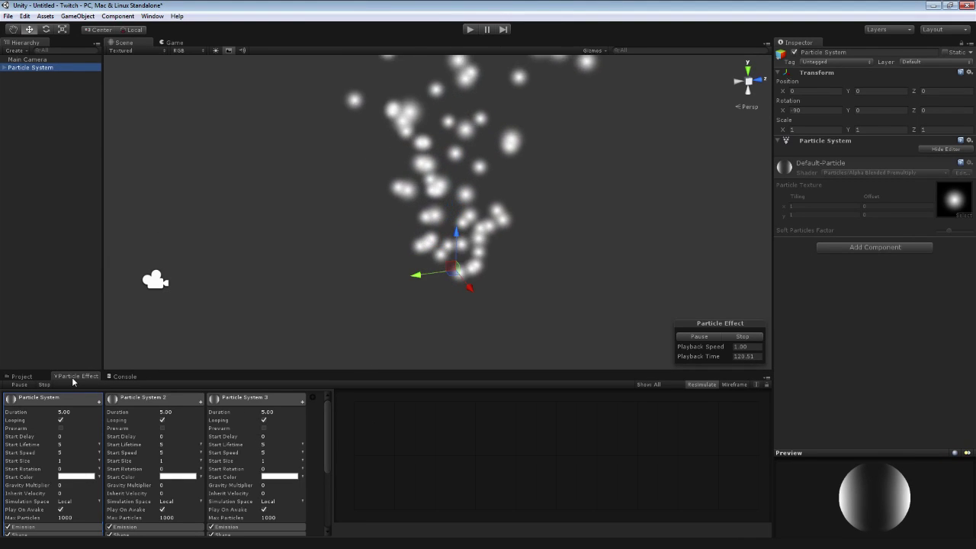
{"action": "left_click_drag", "start_coordinate": [76, 376], "coordinate": [350, 266]}
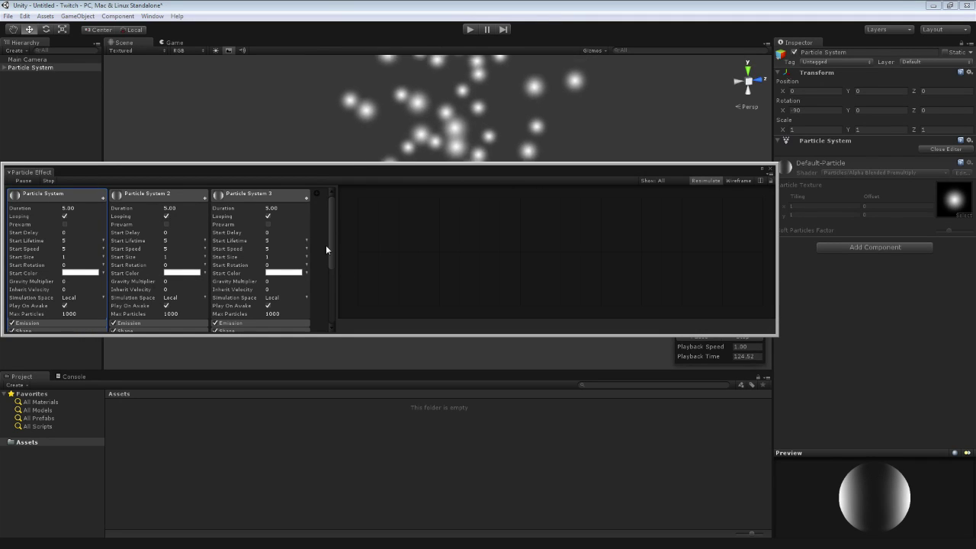
{"action": "left_click", "coordinate": [768, 169]}
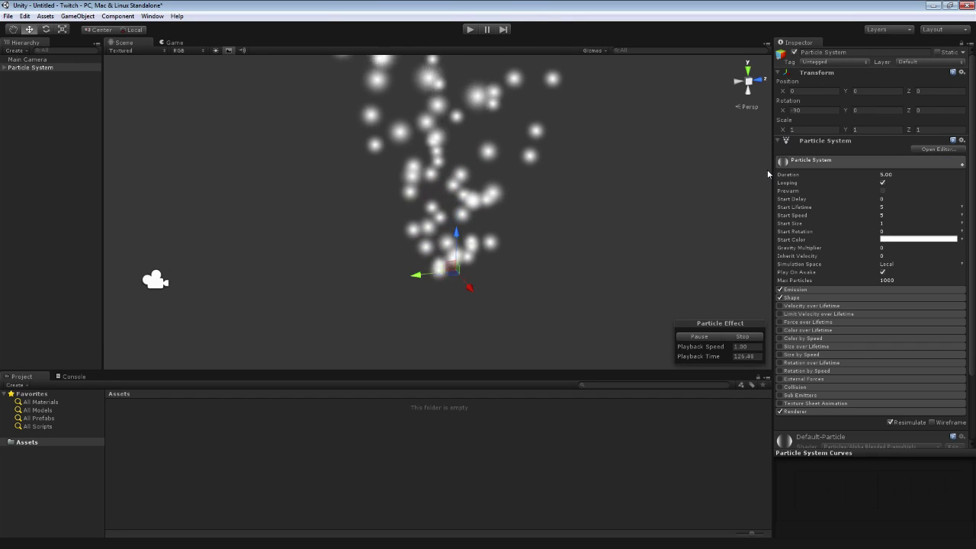
Delete the child systems Particle System 3 and Particle System 2, and select the remaining parent particle system.
{"action": "left_click", "coordinate": [31, 67]}
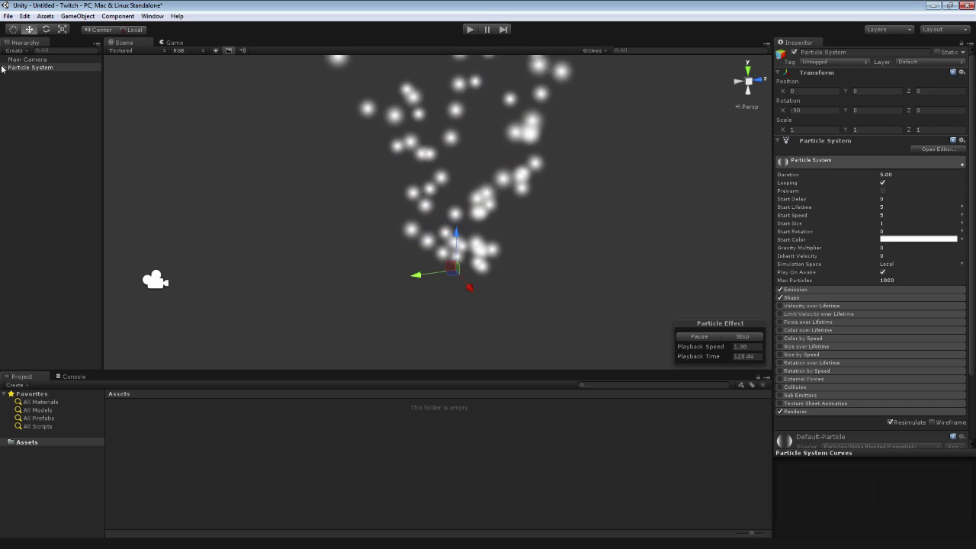
{"action": "left_click", "coordinate": [4, 67]}
{"action": "left_click", "coordinate": [36, 84]}
{"action": "key", "text": "Delete"}
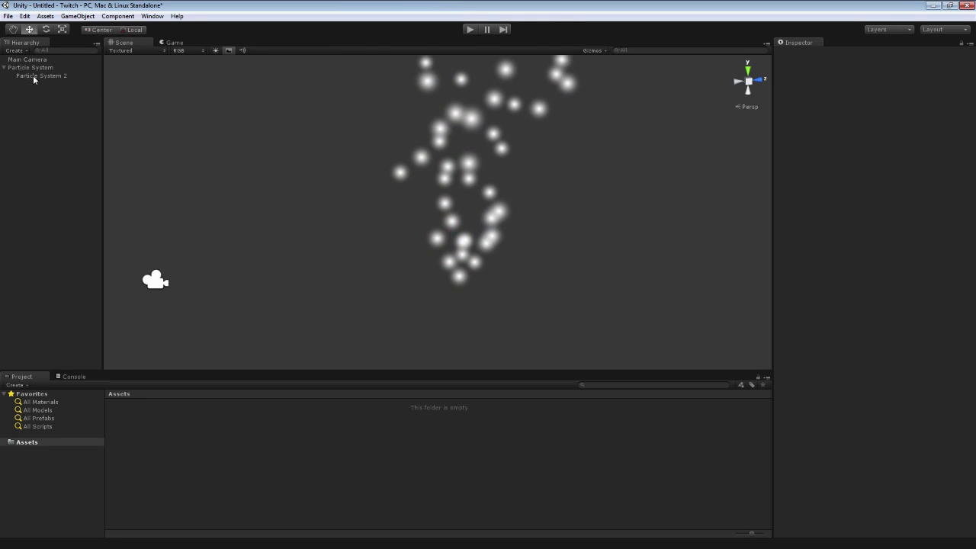
{"action": "left_click", "coordinate": [32, 75]}
{"action": "key", "text": "Delete"}
{"action": "left_click", "coordinate": [31, 67]}
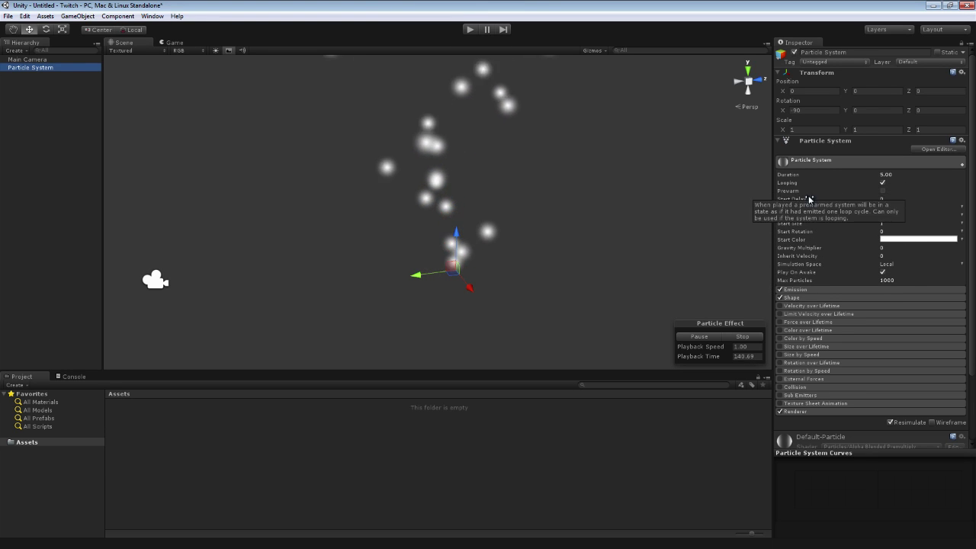
Toggle the Emission, Shape and Renderer modules off and back on to compare their effect on the particles.
{"action": "left_click", "coordinate": [780, 290]}
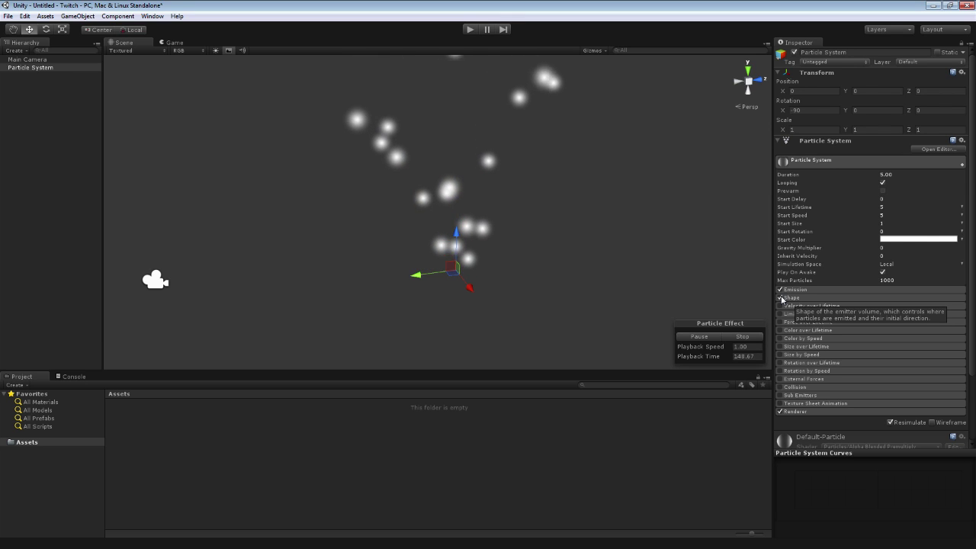
{"action": "left_click", "coordinate": [780, 298]}
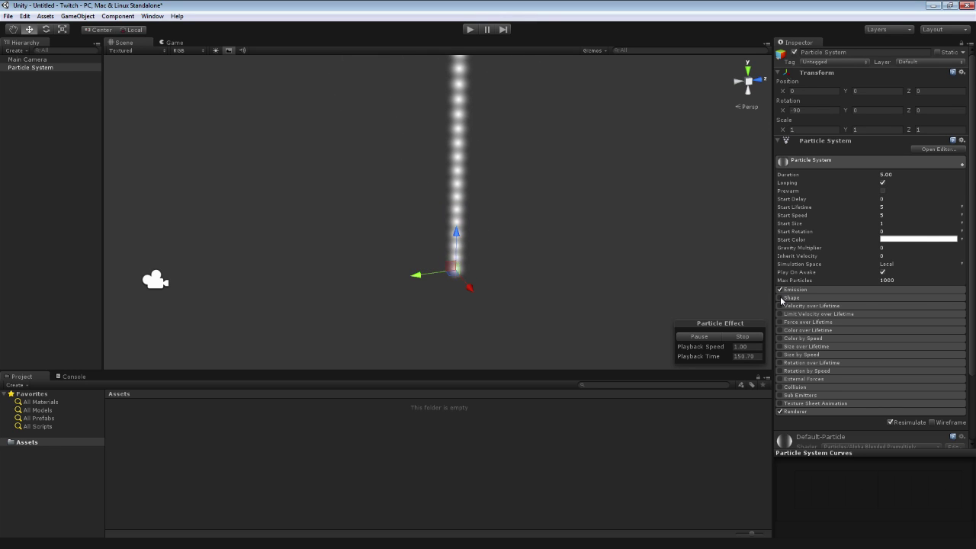
{"action": "left_click", "coordinate": [780, 411]}
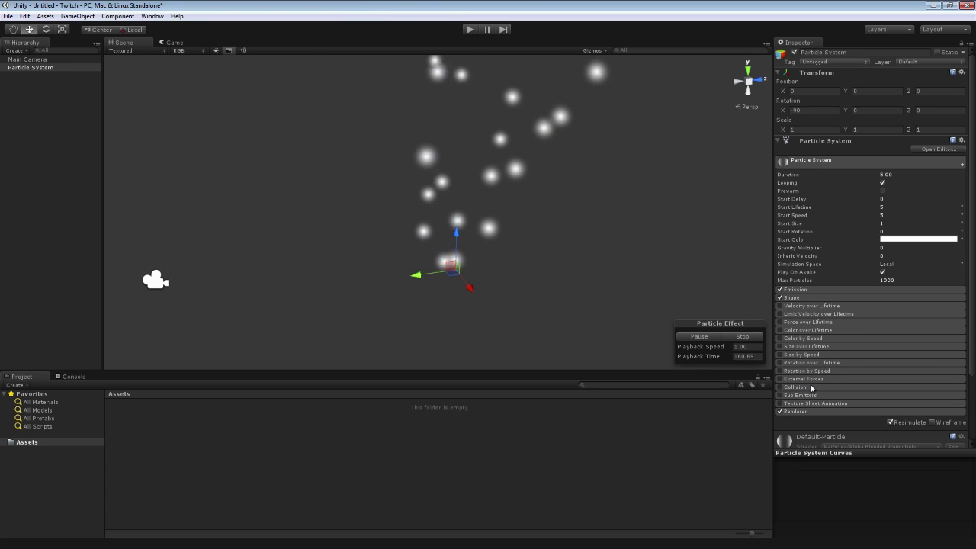
Hide the unused modules by turning off Show All Modules, and open the list of modules available to add.
{"action": "left_click", "coordinate": [963, 164]}
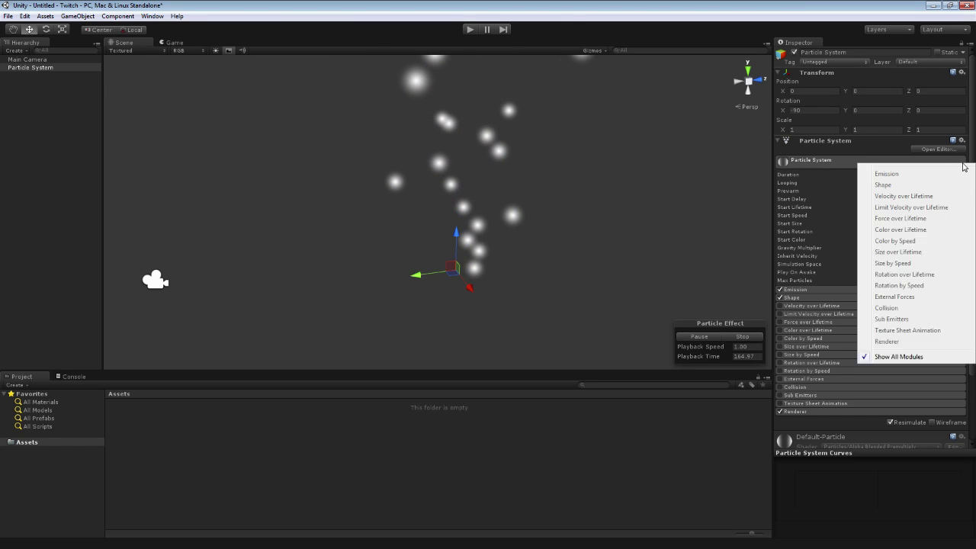
{"action": "left_click", "coordinate": [882, 358]}
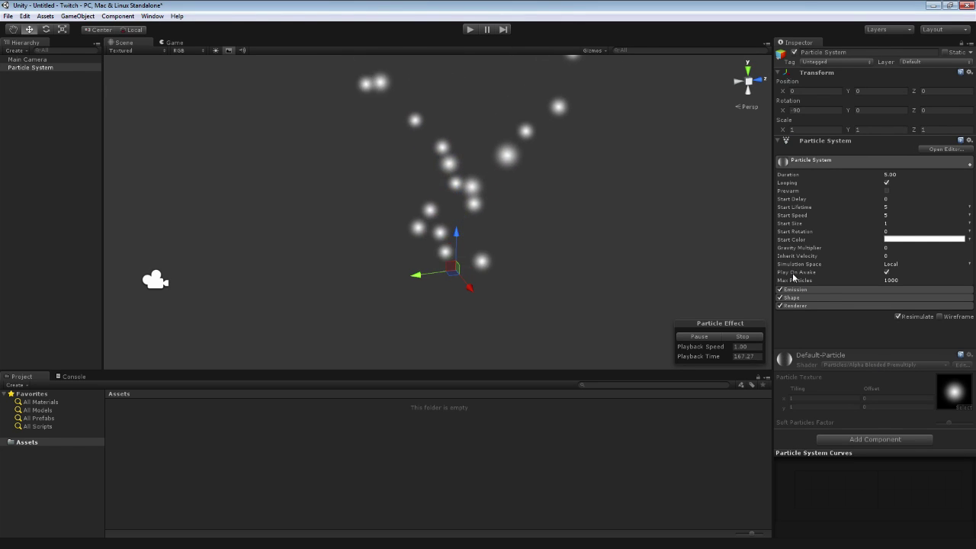
{"action": "left_click", "coordinate": [970, 165]}
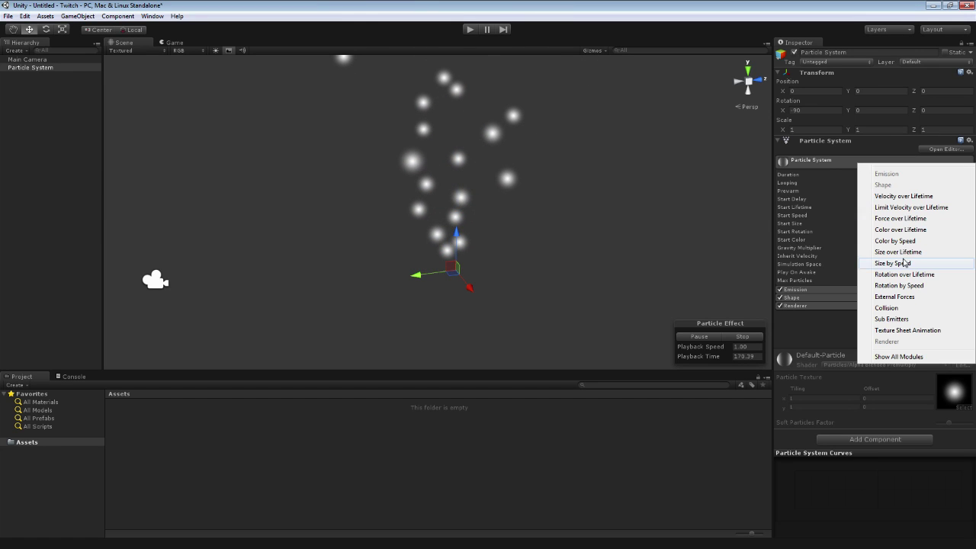
Add the Size over Lifetime module, and disable and collapse it after turning Show All Modules back on.
{"action": "left_click", "coordinate": [901, 252]}
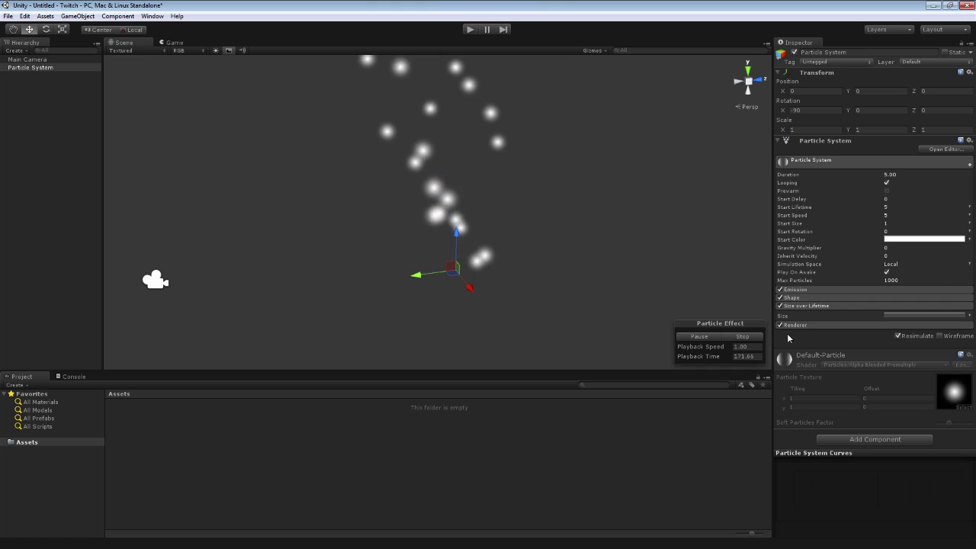
{"action": "left_click", "coordinate": [970, 164]}
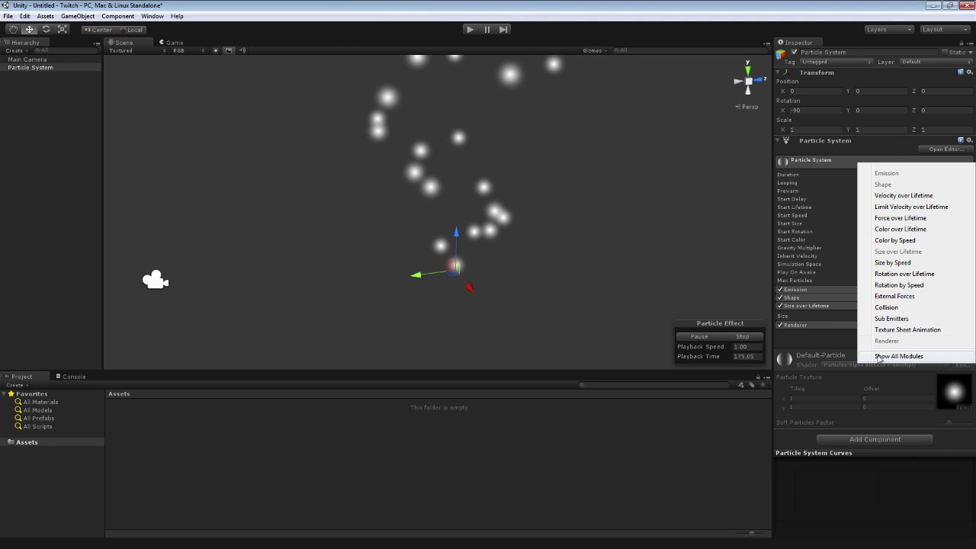
{"action": "left_click", "coordinate": [883, 356]}
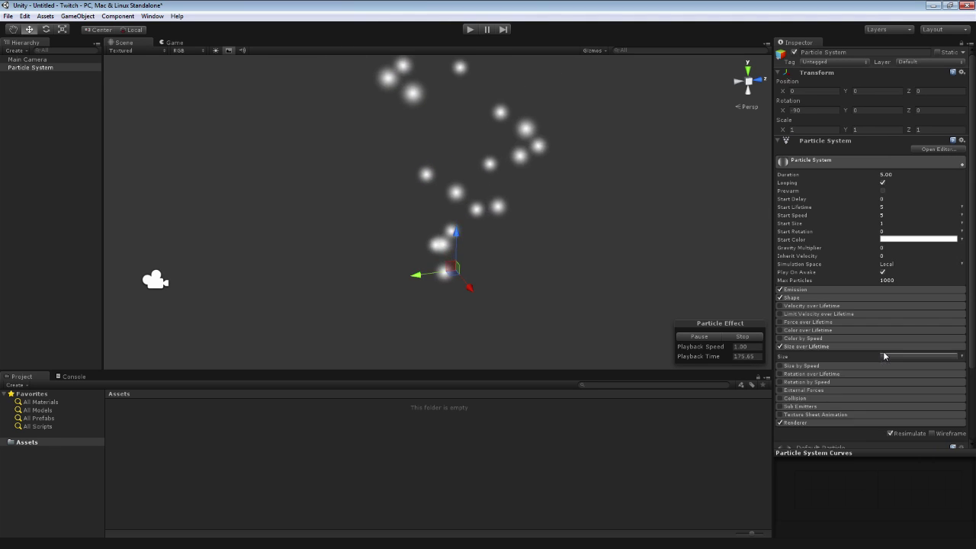
{"action": "left_click", "coordinate": [781, 347]}
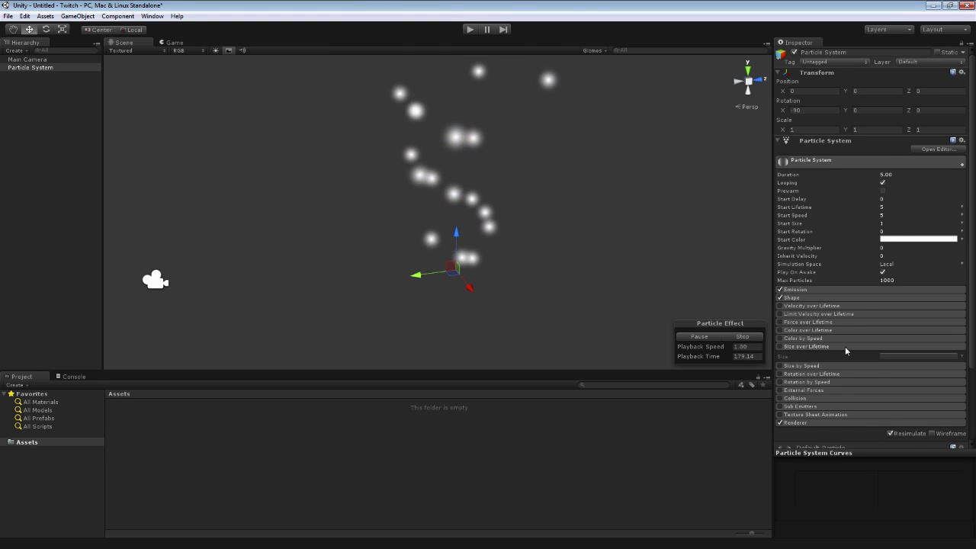
{"action": "left_click", "coordinate": [845, 346]}
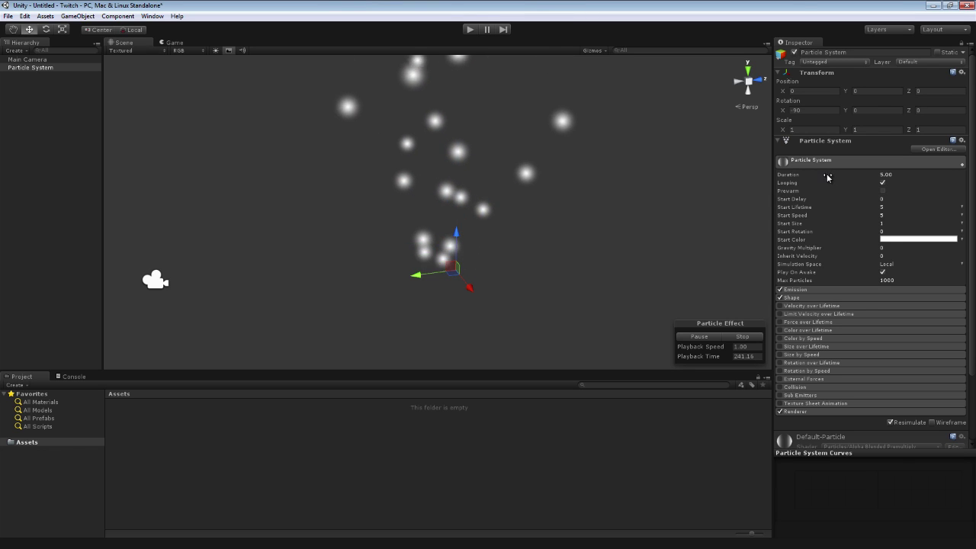
Raise the particle system's Duration to about 9 and set it back to 5.
{"action": "left_click_drag", "start_coordinate": [827, 173], "coordinate": [913, 170]}
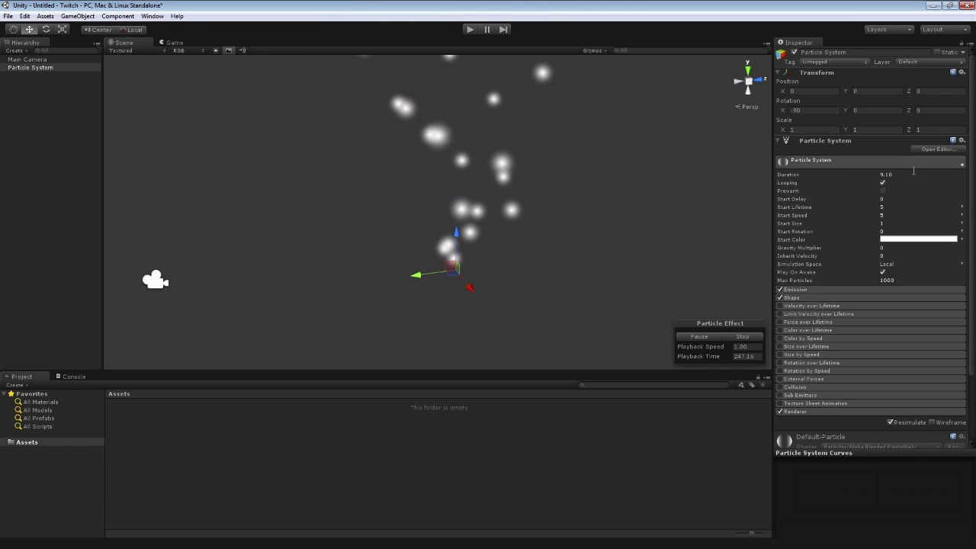
{"action": "double_click", "coordinate": [896, 172]}
{"action": "type", "text": "5"}
{"action": "key", "text": "Return"}
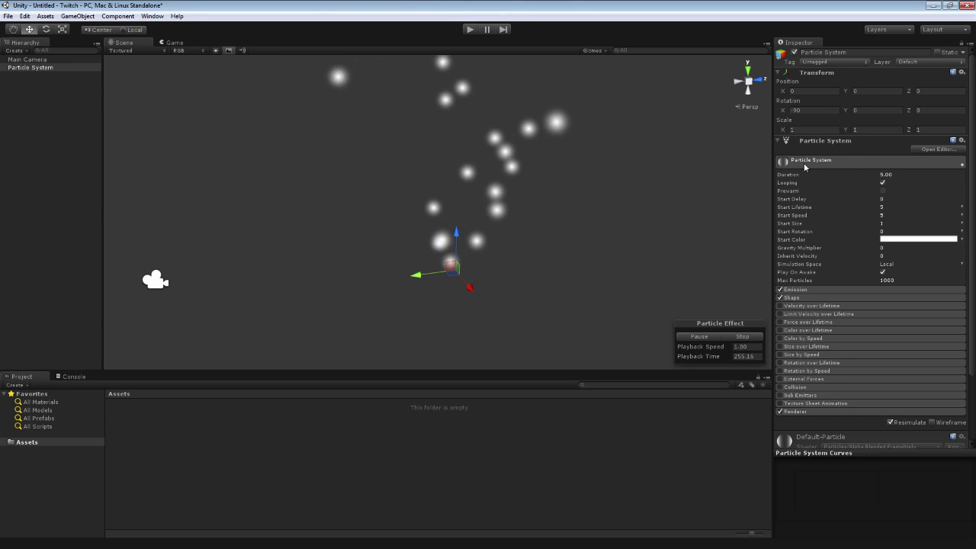
Turn Looping off, restart the particle preview to watch a single cycle, and turn Looping back on.
{"action": "left_click", "coordinate": [883, 184]}
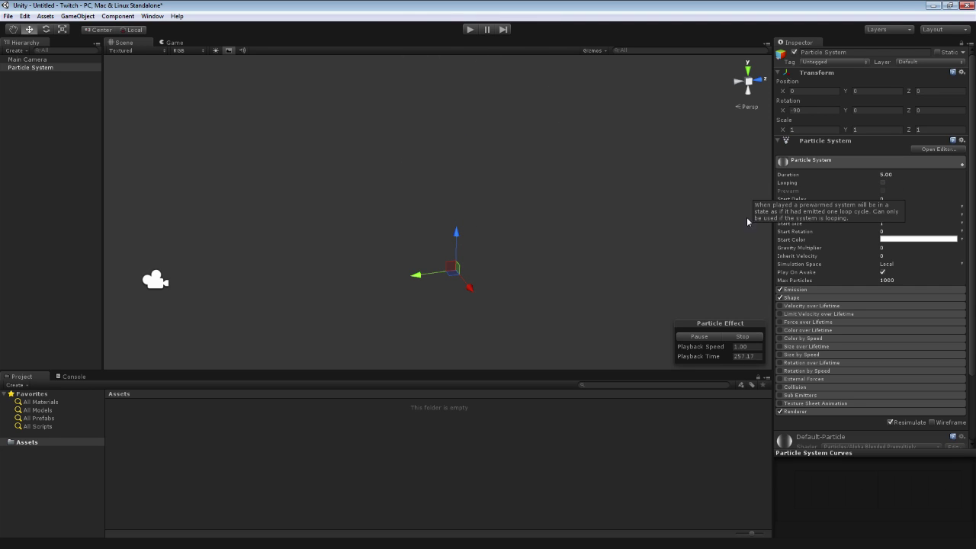
{"action": "left_click", "coordinate": [744, 336]}
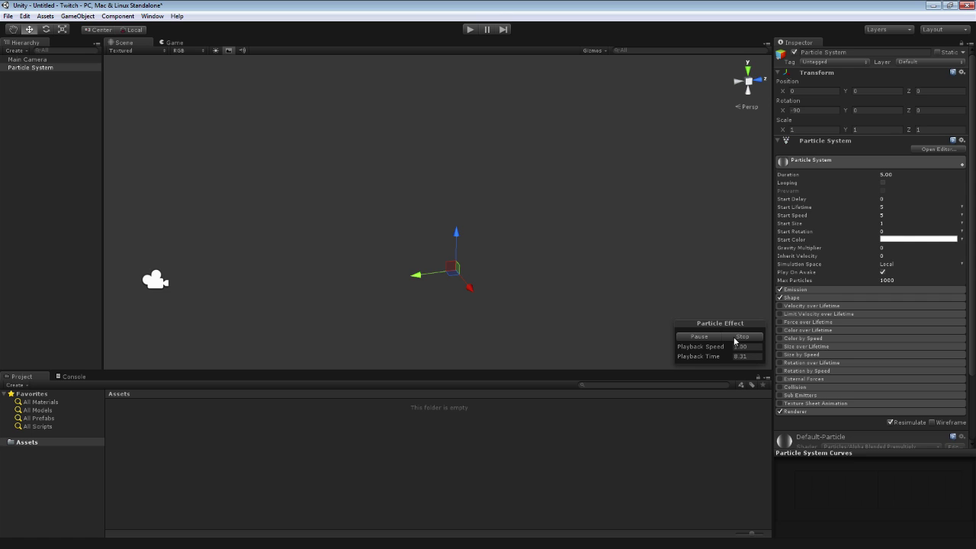
{"action": "left_click", "coordinate": [883, 183]}
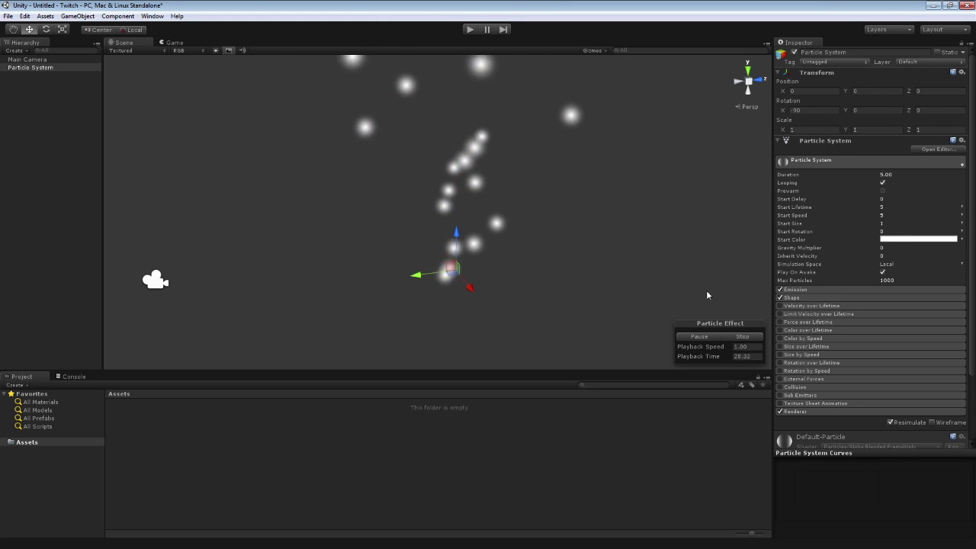
Restart the particle preview without and with Prewarm to compare the start, and turn Prewarm back off.
{"action": "left_click", "coordinate": [739, 337]}
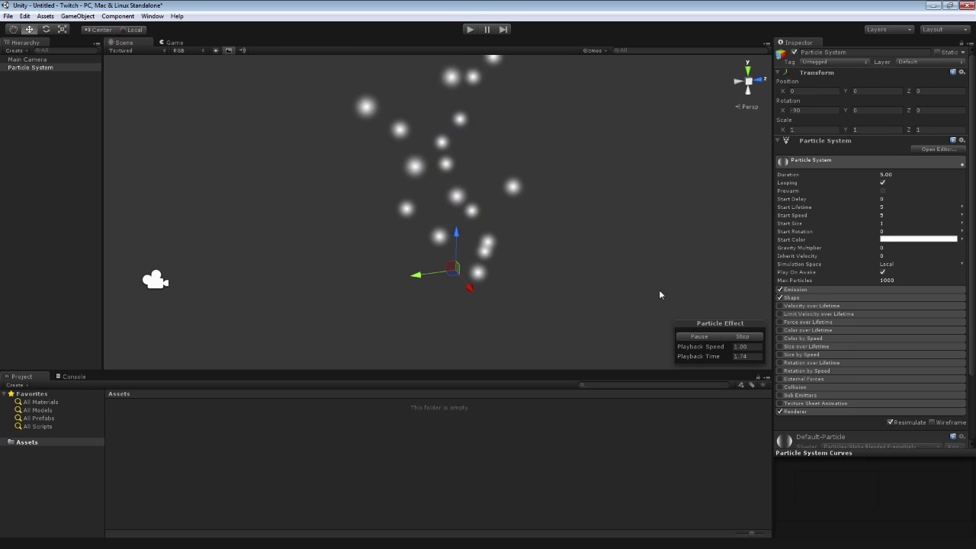
{"action": "left_click", "coordinate": [743, 336]}
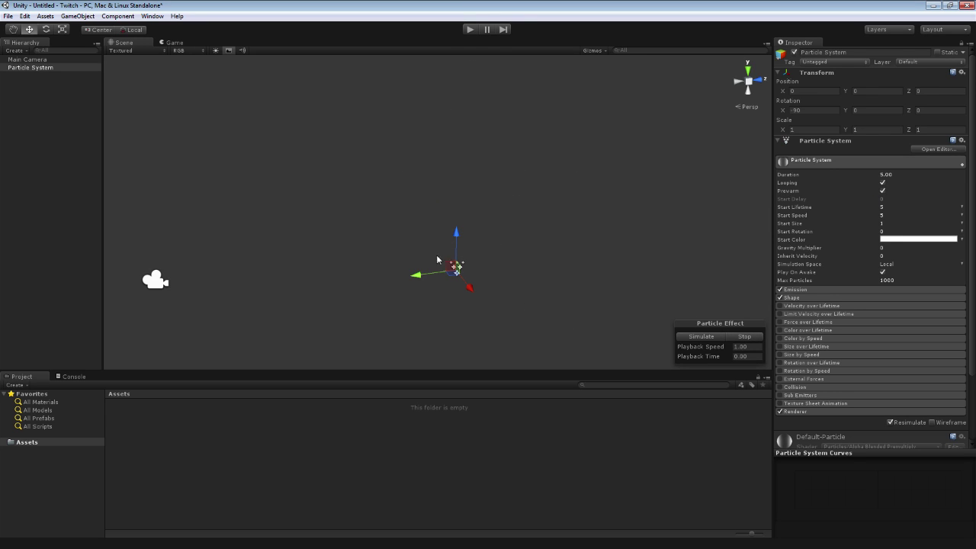
{"action": "left_click", "coordinate": [697, 337]}
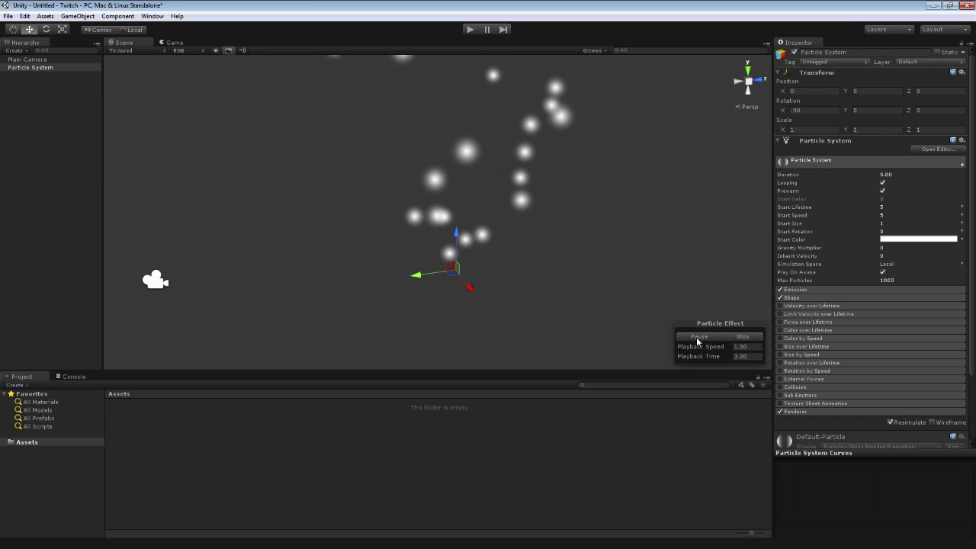
{"action": "left_click", "coordinate": [882, 192]}
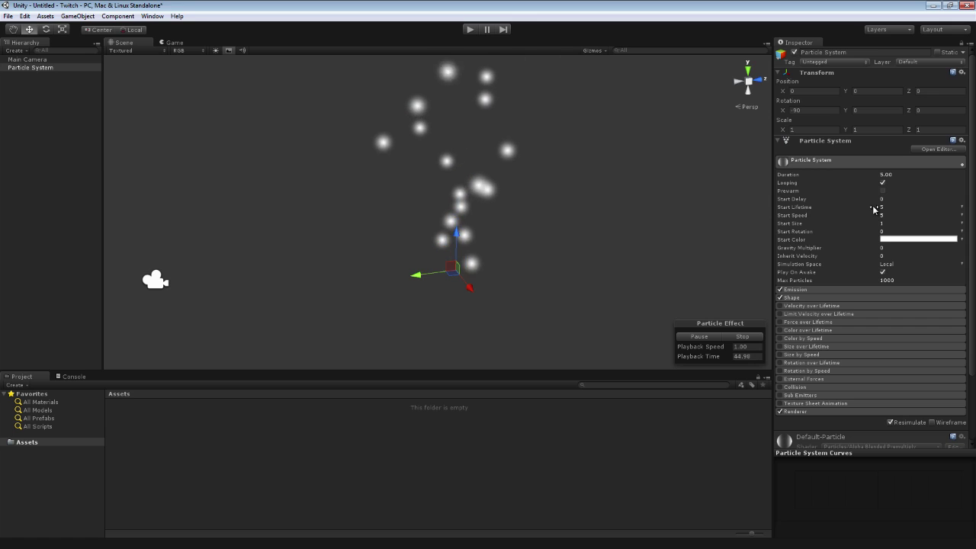
Try Start Lifetime values of 0.99 and 14.37 on the particle system, and return it to 5.
{"action": "left_click_drag", "start_coordinate": [874, 209], "coordinate": [819, 209]}
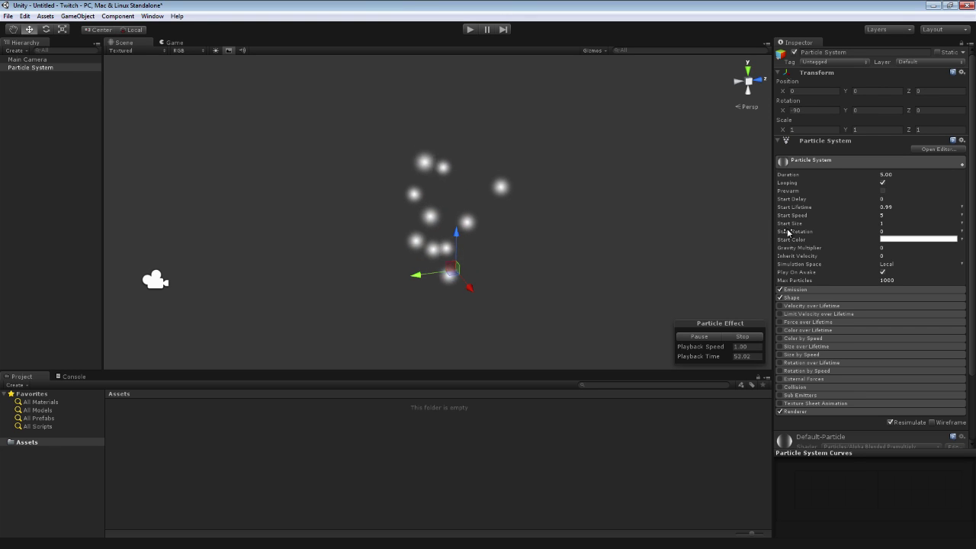
{"action": "left_click_drag", "start_coordinate": [796, 209], "coordinate": [877, 210]}
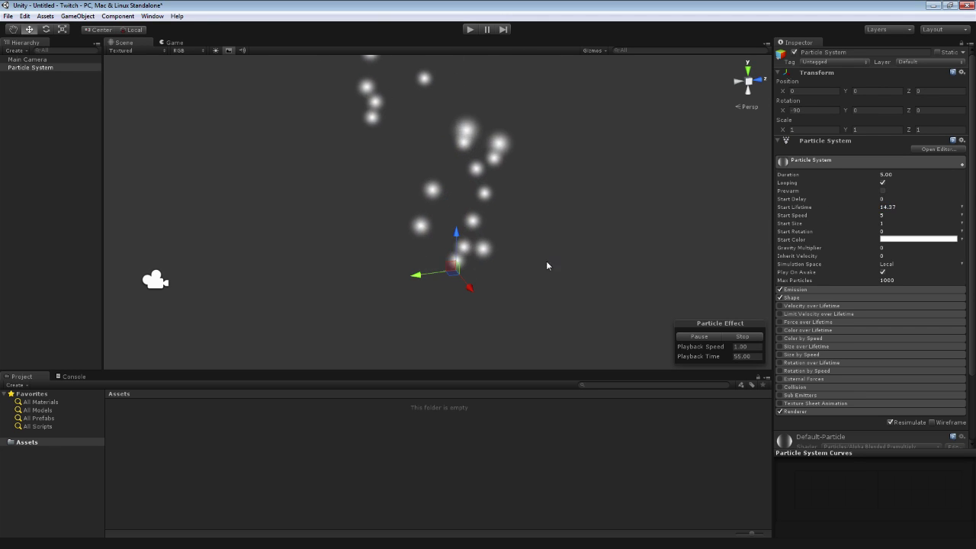
{"action": "right_click_drag", "start_coordinate": [547, 264], "coordinate": [542, 237], "text": "alt"}
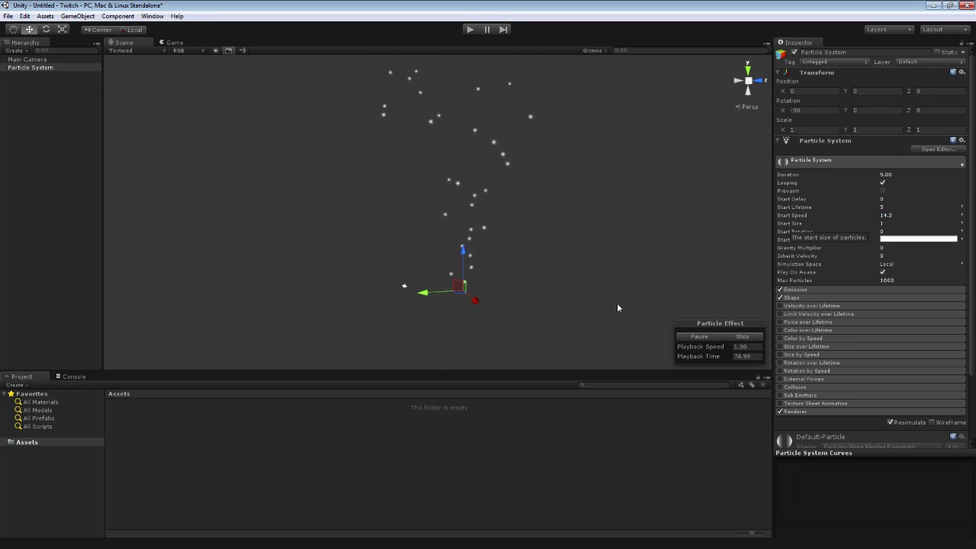
Reset Start Speed to 5, and shrink Start Size briefly before restoring it to 1.
{"action": "left_click_drag", "start_coordinate": [818, 215], "coordinate": [713, 219]}
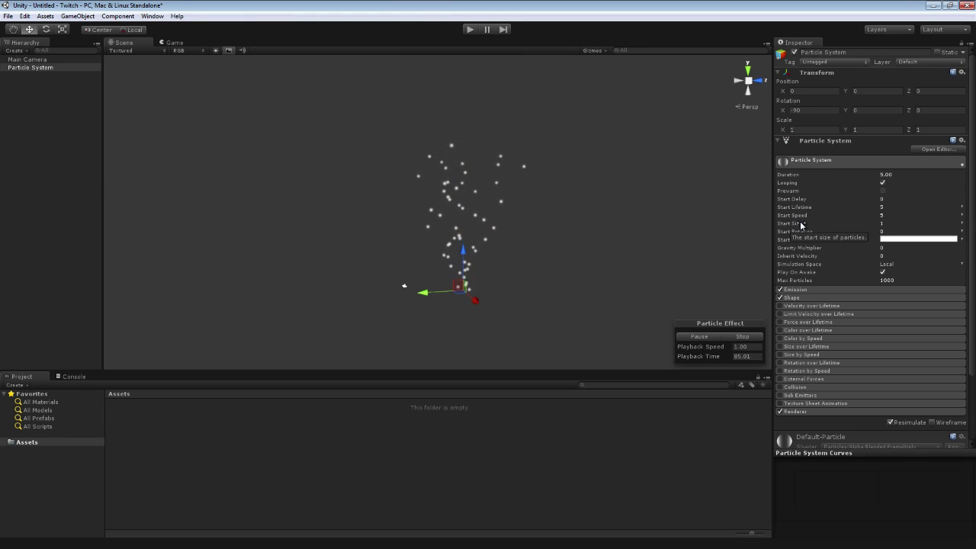
{"action": "left_click_drag", "start_coordinate": [793, 224], "coordinate": [611, 238]}
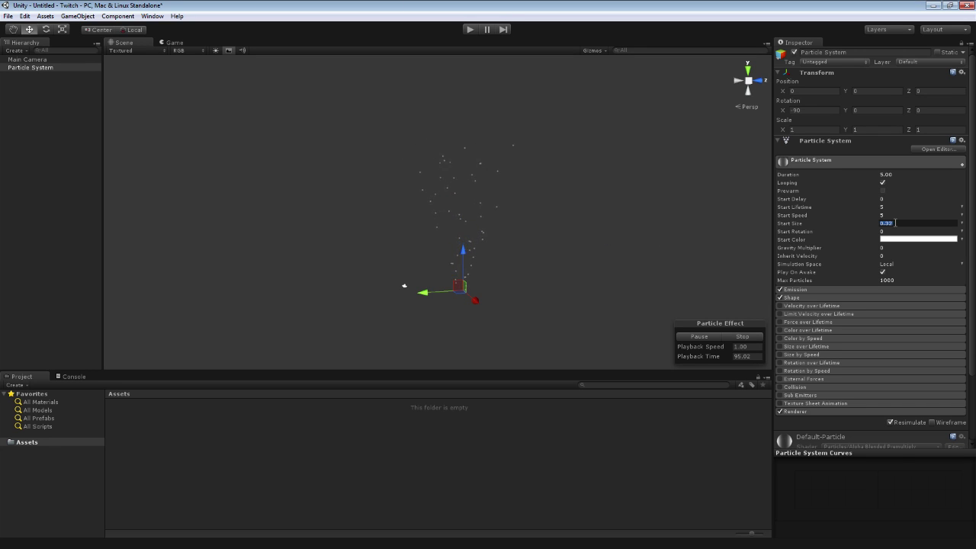
{"action": "key", "text": "Return"}
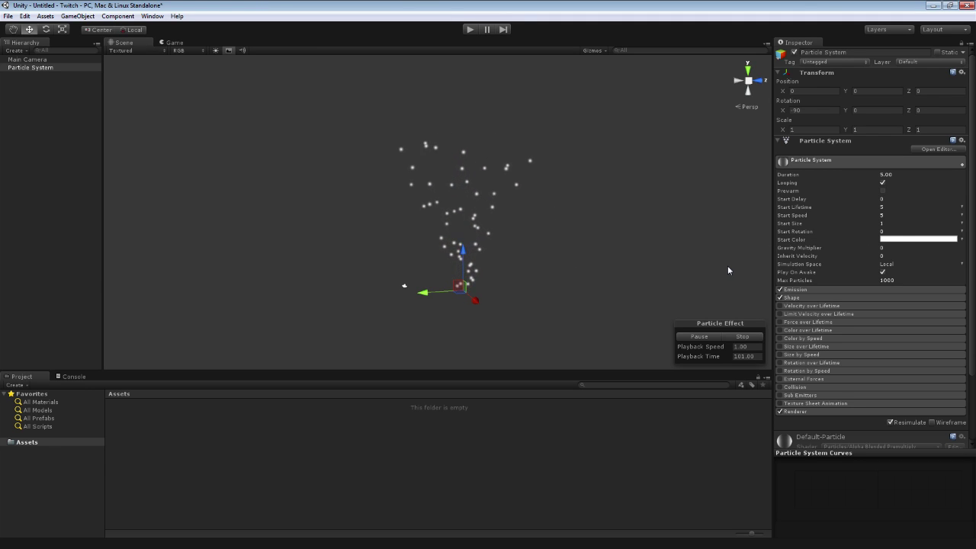
Try red and blue-violet as the Start Color, restore white and close the color picker.
{"action": "left_click", "coordinate": [904, 242]}
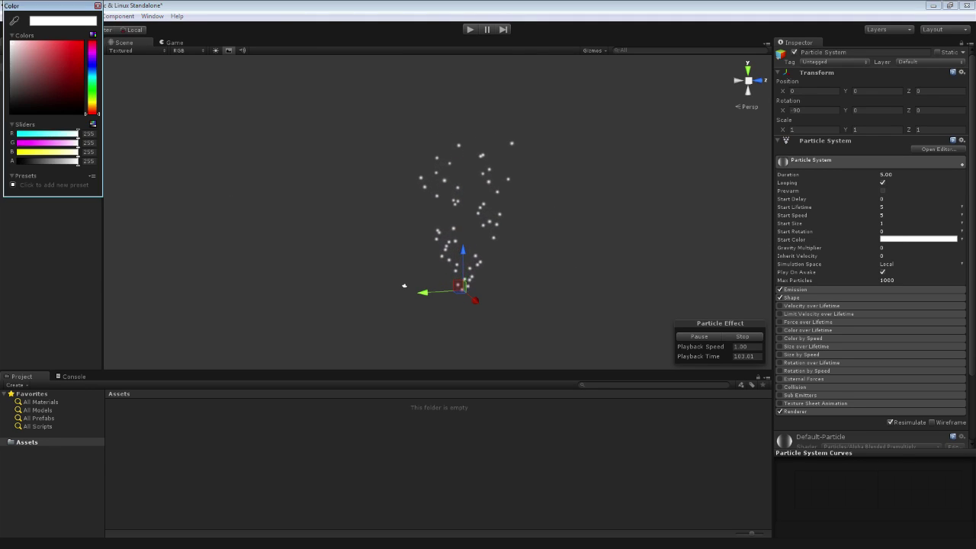
{"action": "left_click_drag", "start_coordinate": [65, 71], "coordinate": [109, 50]}
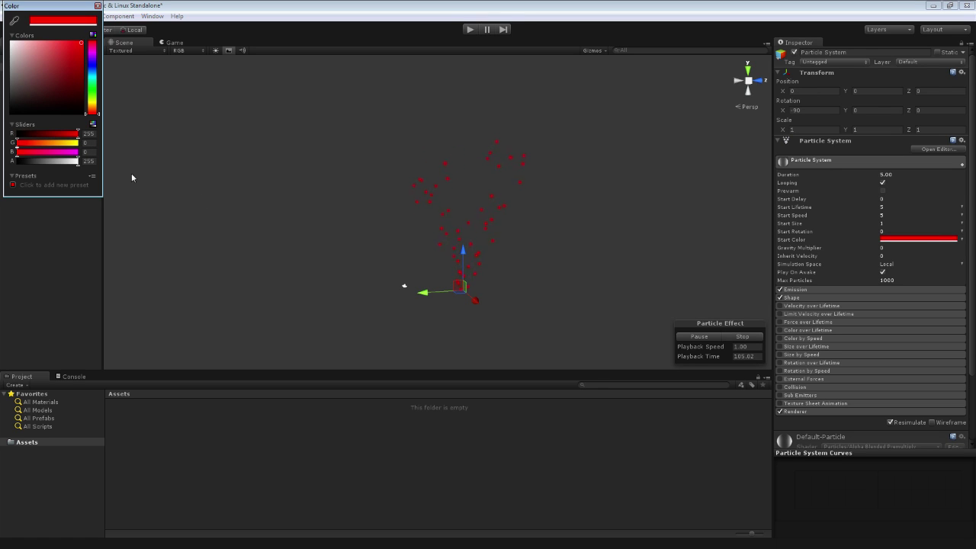
{"action": "left_click_drag", "start_coordinate": [55, 77], "coordinate": [10, 41]}
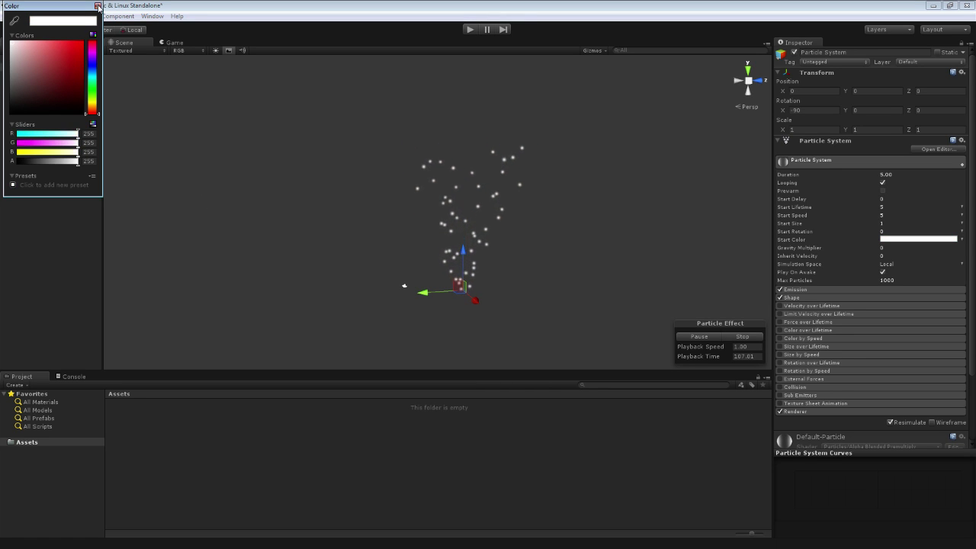
{"action": "left_click", "coordinate": [91, 61]}
{"action": "left_click_drag", "start_coordinate": [74, 52], "coordinate": [122, 28]}
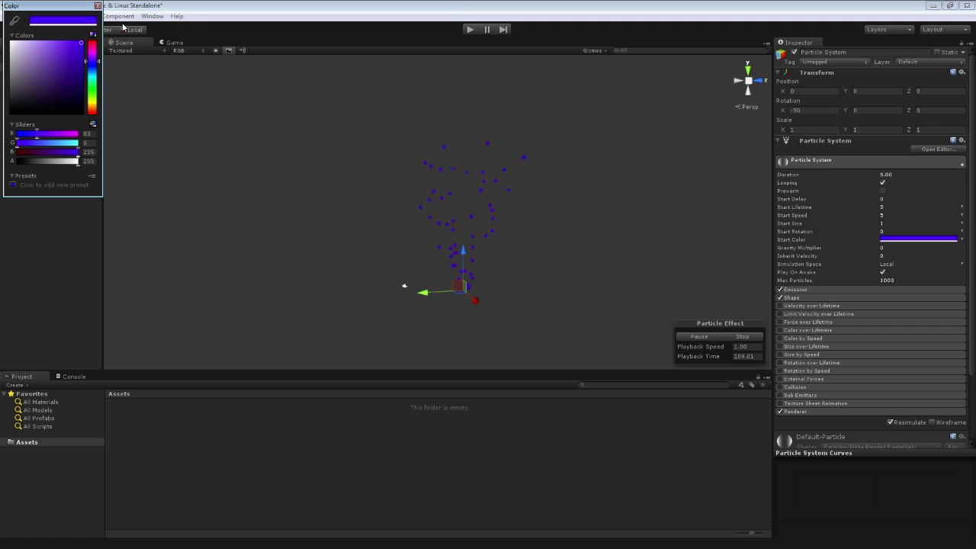
{"action": "left_click_drag", "start_coordinate": [44, 76], "coordinate": [11, 40]}
{"action": "left_click", "coordinate": [96, 5]}
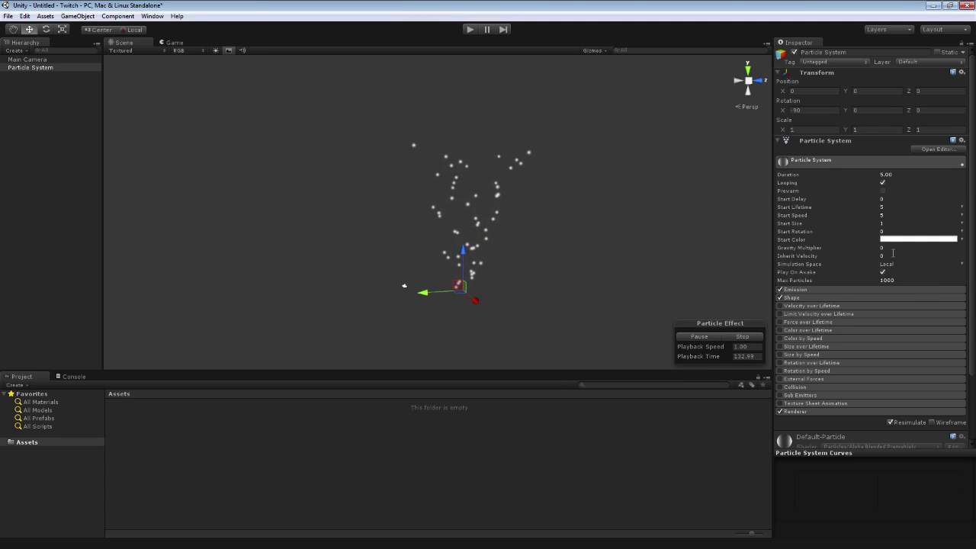
Set the Gravity Multiplier to 1 and raise Start Speed to 11.32.
{"action": "left_click", "coordinate": [889, 248]}
{"action": "type", "text": "1"}
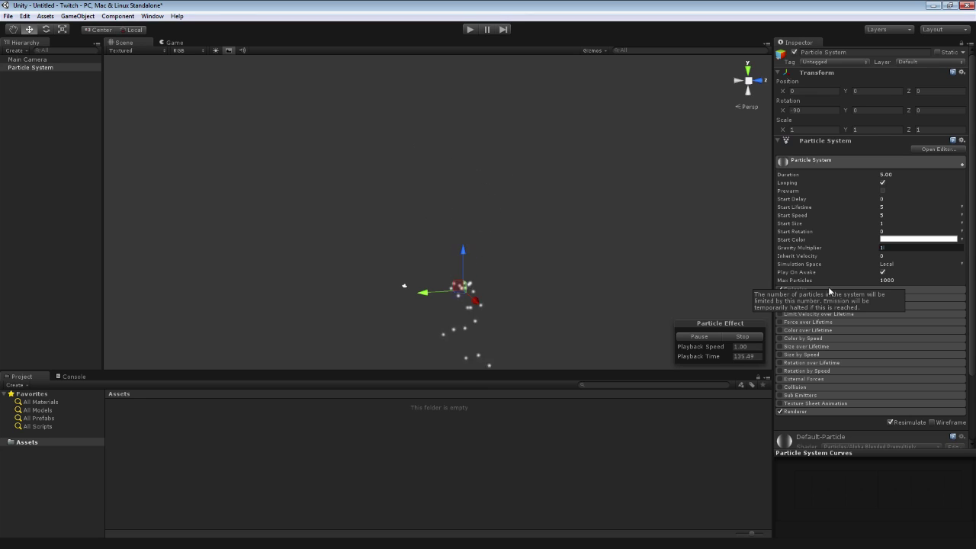
{"action": "key", "text": "Return"}
{"action": "right_click_drag", "start_coordinate": [537, 294], "coordinate": [542, 284]}
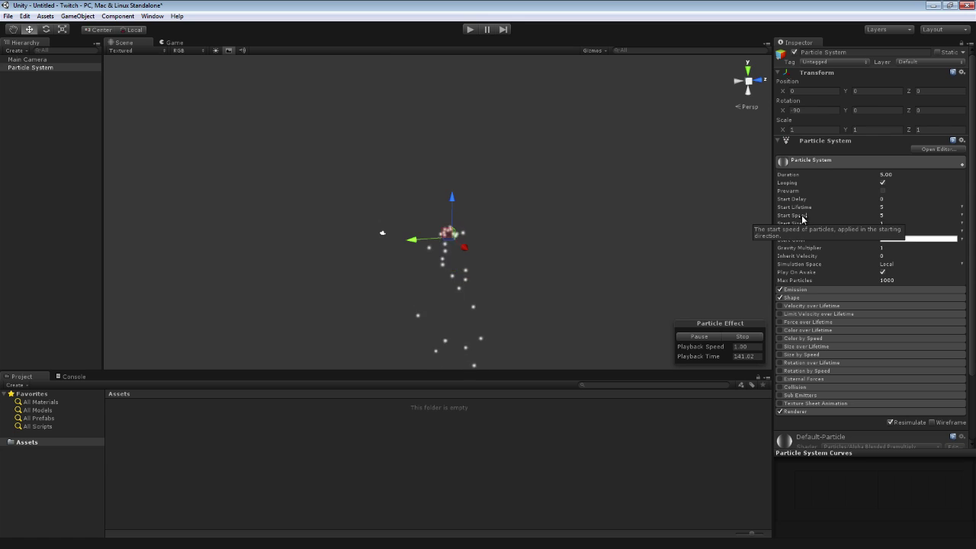
{"action": "left_click_drag", "start_coordinate": [802, 221], "coordinate": [842, 212]}
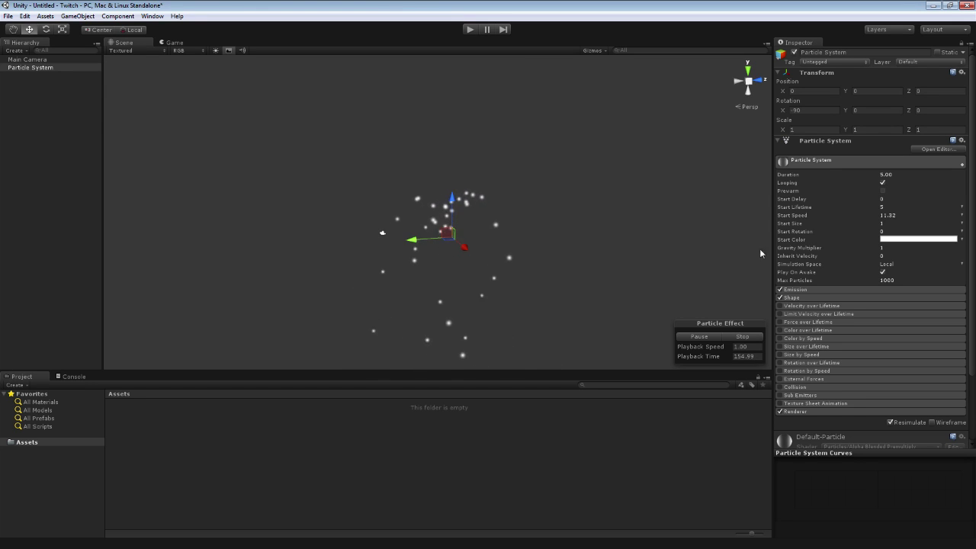
Lower the particle system's Gravity Multiplier to 0.5.
{"action": "left_click", "coordinate": [882, 249]}
{"action": "type", "text": "0.5"}
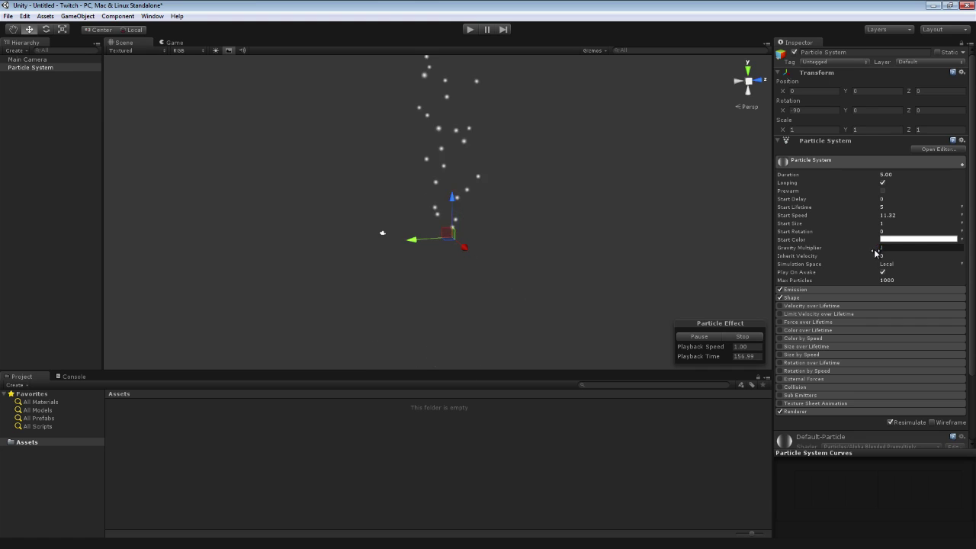
{"action": "key", "text": "Return"}
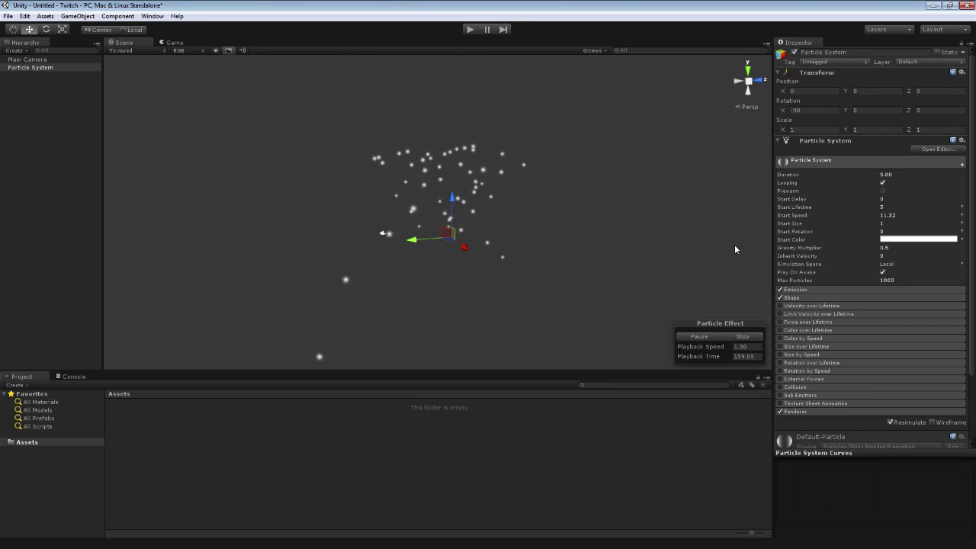
Reset Start Speed to 5 and the Gravity Multiplier to 0.
{"action": "left_click", "coordinate": [906, 216]}
{"action": "type", "text": "5"}
{"action": "key", "text": "Return"}
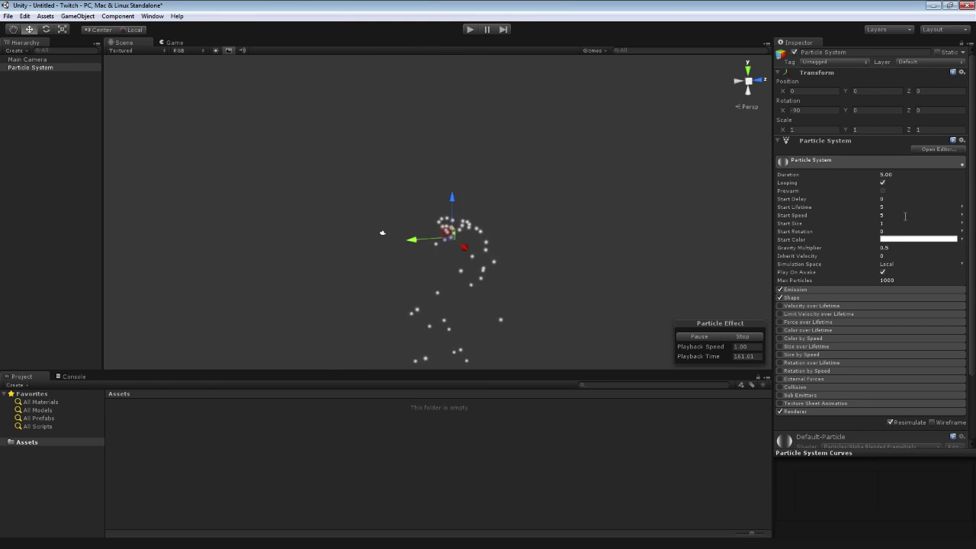
{"action": "left_click", "coordinate": [892, 248]}
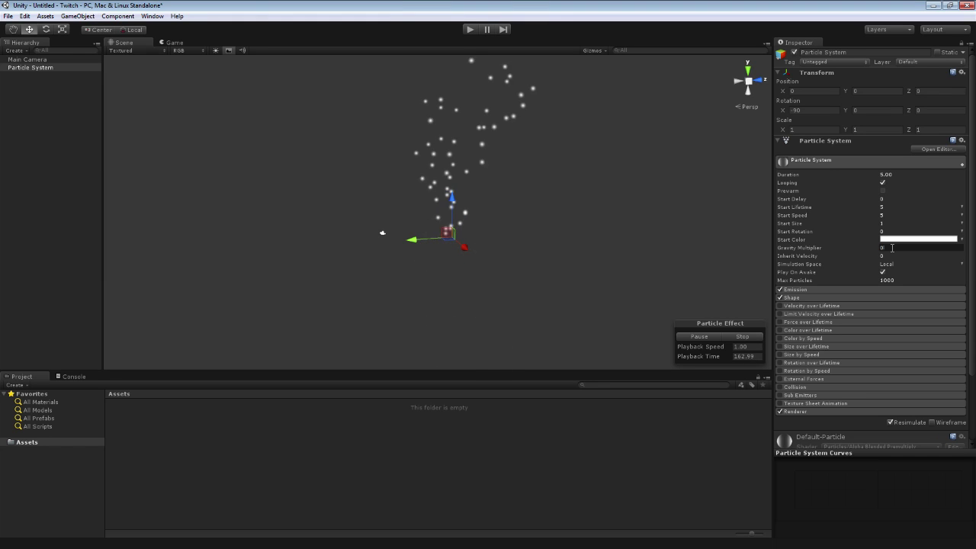
{"action": "type", "text": "0"}
{"action": "key", "text": "Return"}
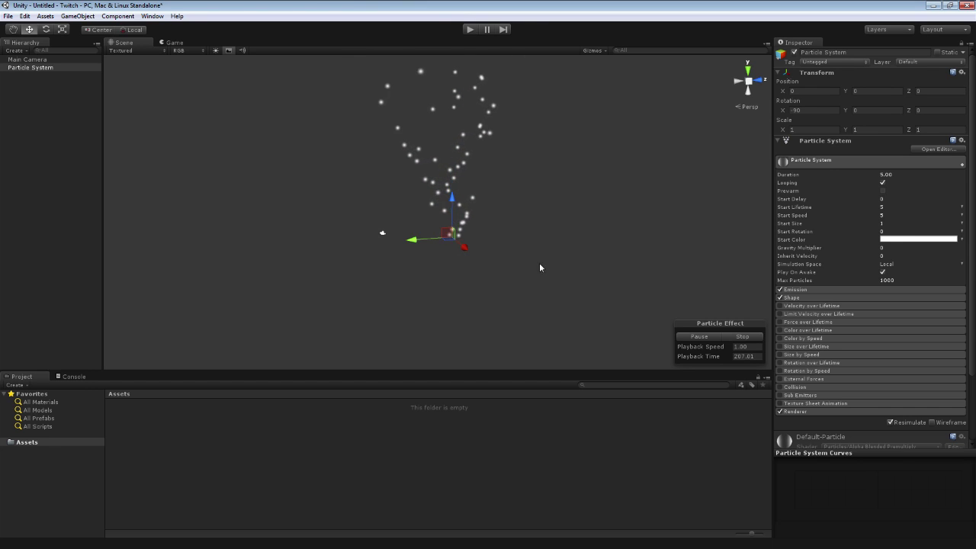
Set the particle system's Inherit Velocity to 1.
{"action": "left_click", "coordinate": [887, 256]}
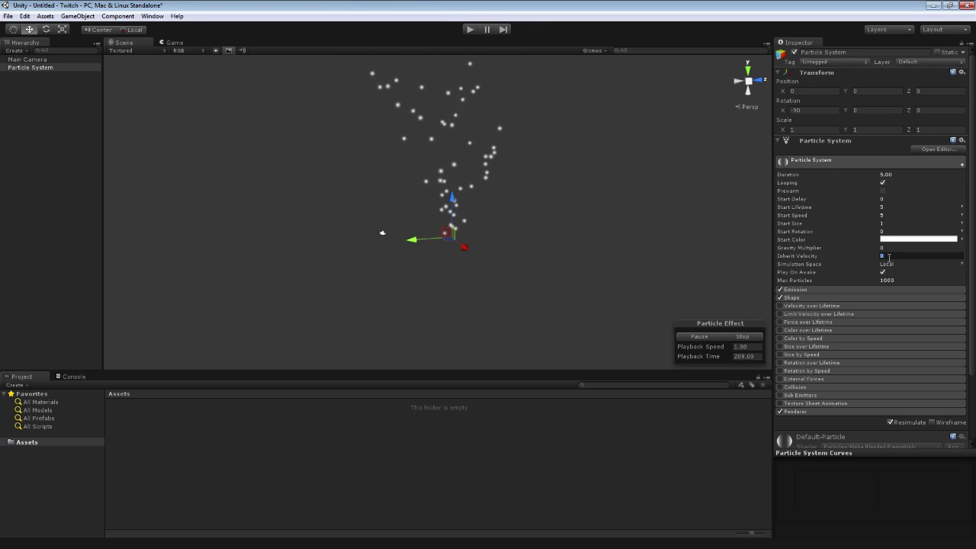
{"action": "key", "text": "Return"}
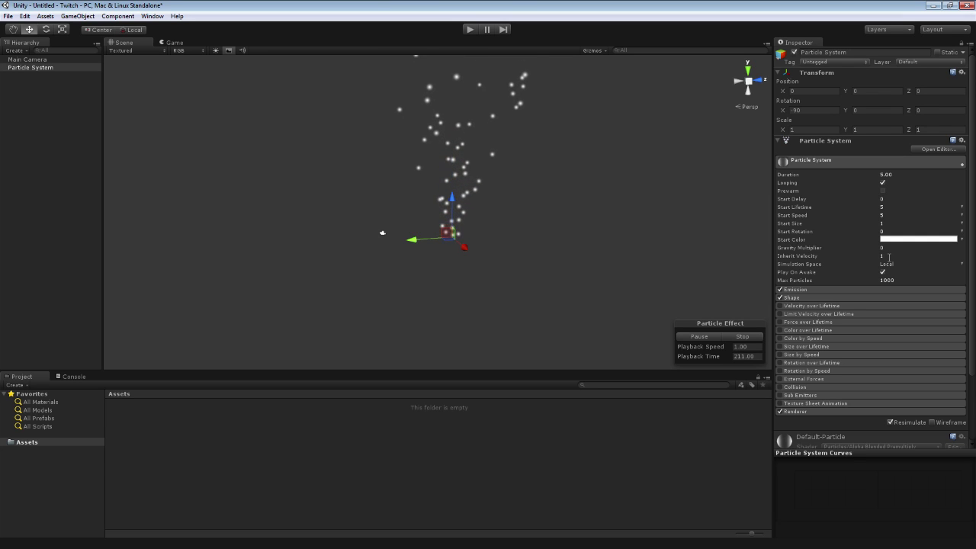
Reset the particle system's Inherit Velocity to 0.
{"action": "left_click", "coordinate": [889, 257]}
{"action": "key", "text": "Return"}
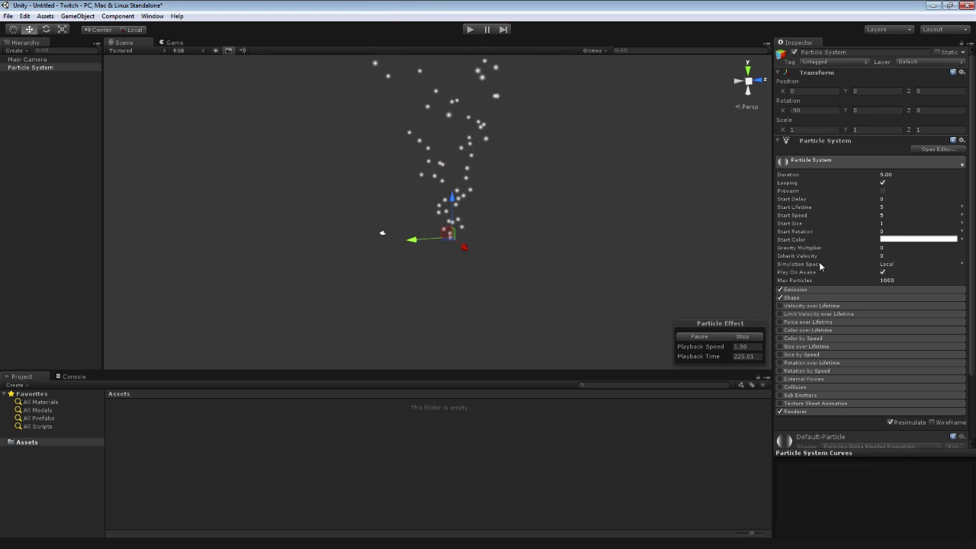
Switch the particle system's Simulation Space to World and back to Local.
{"action": "left_click", "coordinate": [886, 264]}
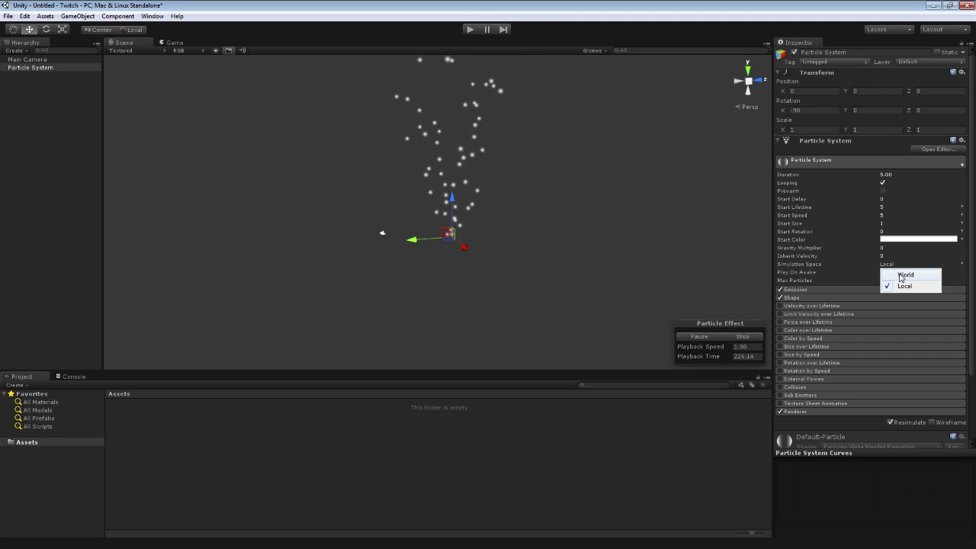
{"action": "left_click", "coordinate": [901, 276]}
{"action": "left_click", "coordinate": [902, 264]}
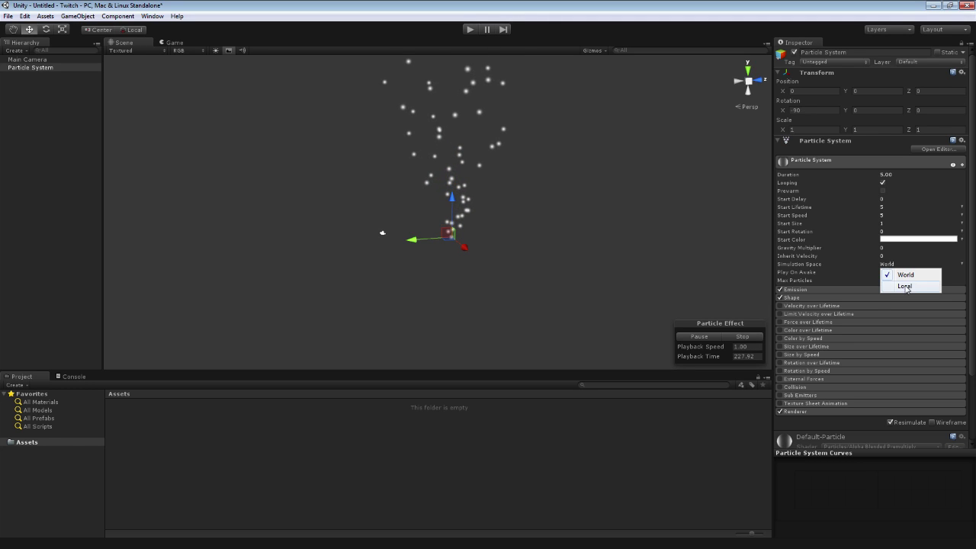
{"action": "left_click", "coordinate": [905, 287]}
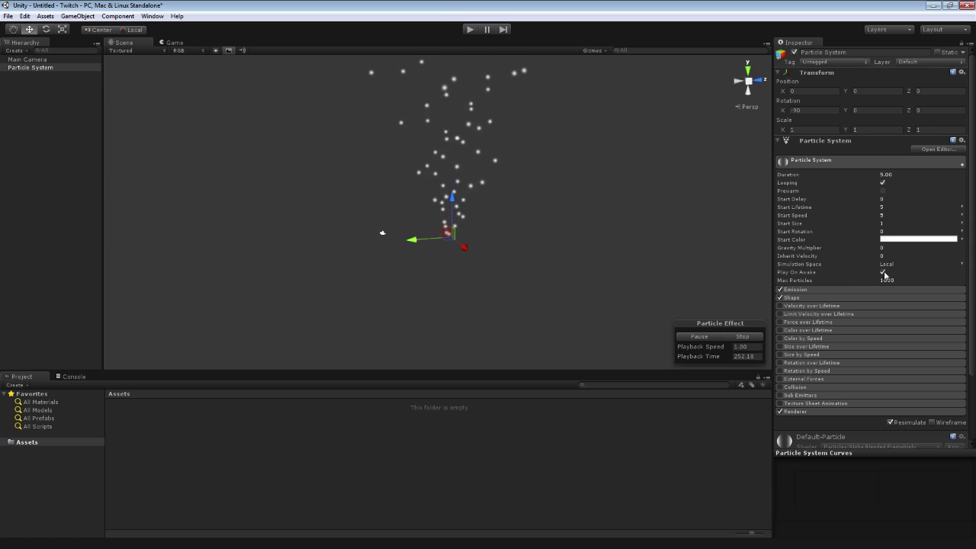
Test the scene in play mode with Play On Awake enabled and again with it disabled, stopping playback each time.
{"action": "left_click", "coordinate": [466, 25]}
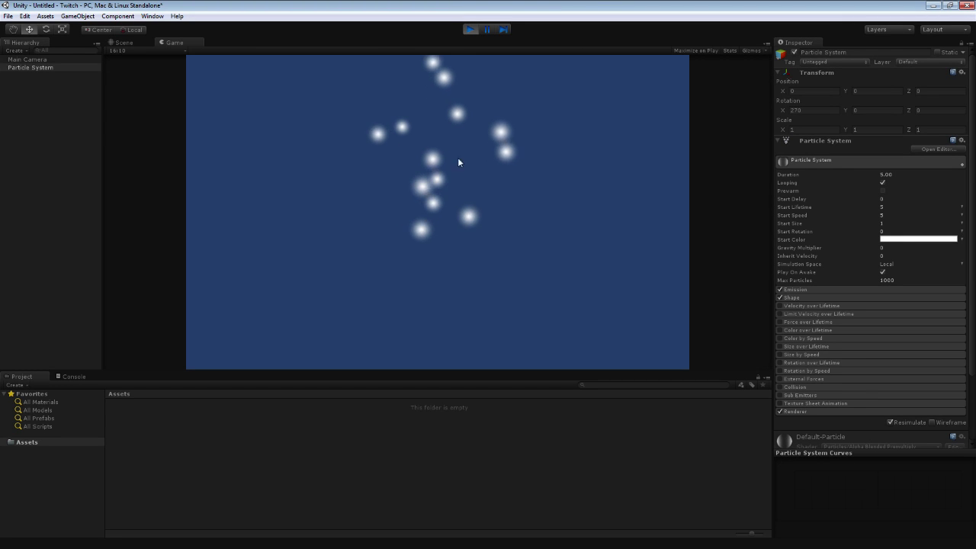
{"action": "left_click", "coordinate": [469, 29]}
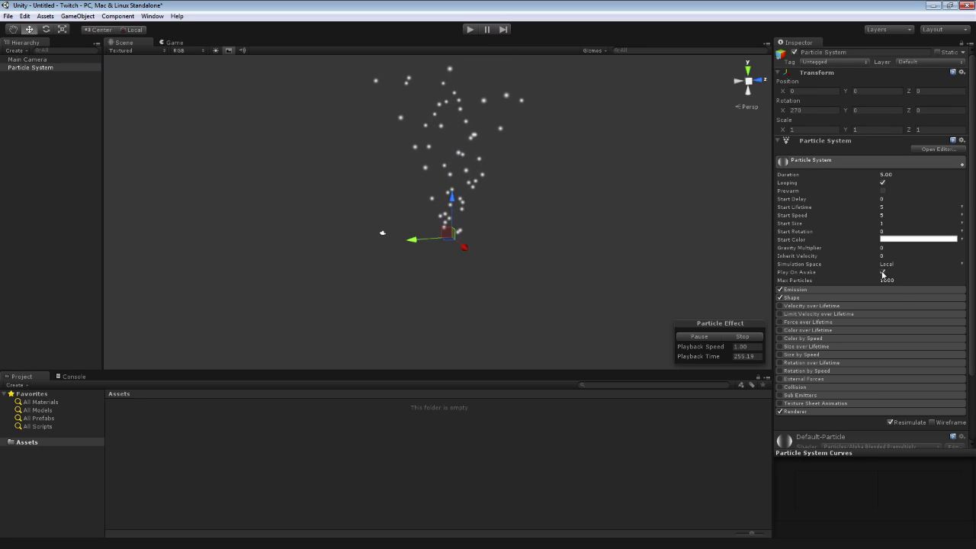
{"action": "left_click", "coordinate": [883, 272]}
{"action": "key", "text": "ctrl+p"}
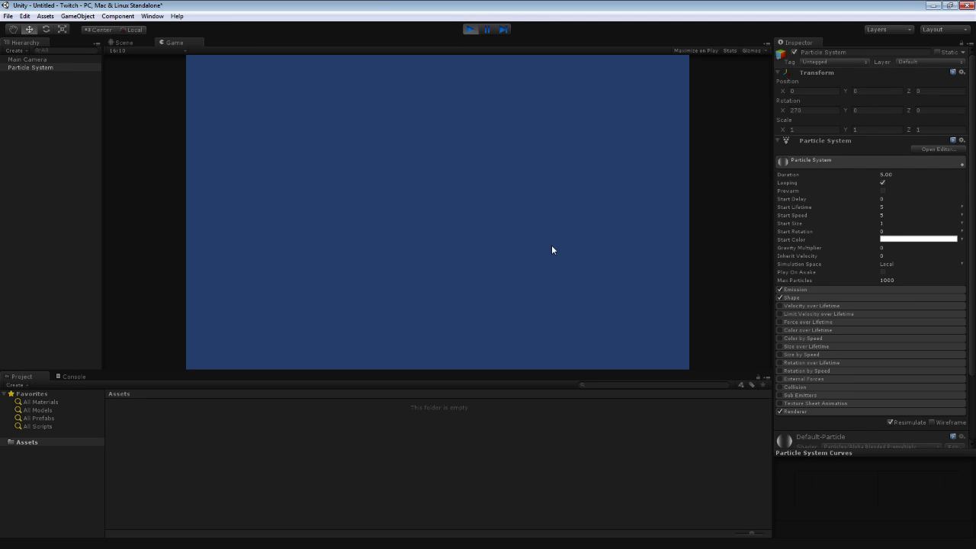
{"action": "left_click", "coordinate": [467, 29]}
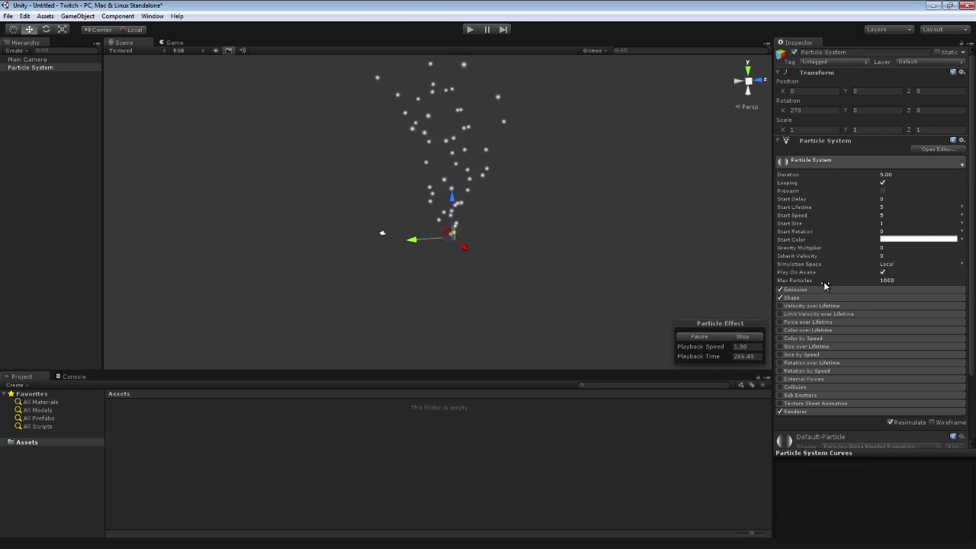
Lower the particle system's Max Particles to 5 and restore it to 1000.
{"action": "mouse_move", "coordinate": [816, 280]}
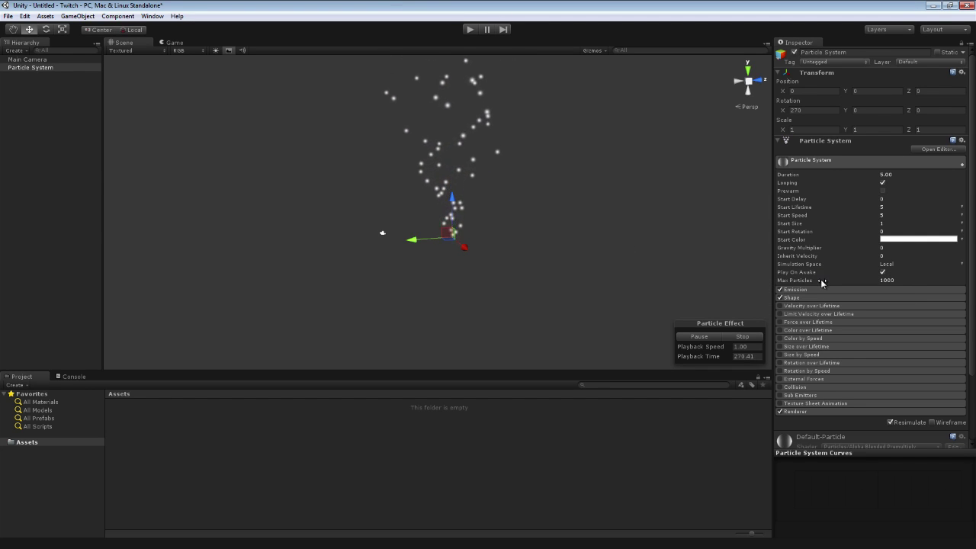
{"action": "left_click_drag", "start_coordinate": [793, 280], "coordinate": [80, 285]}
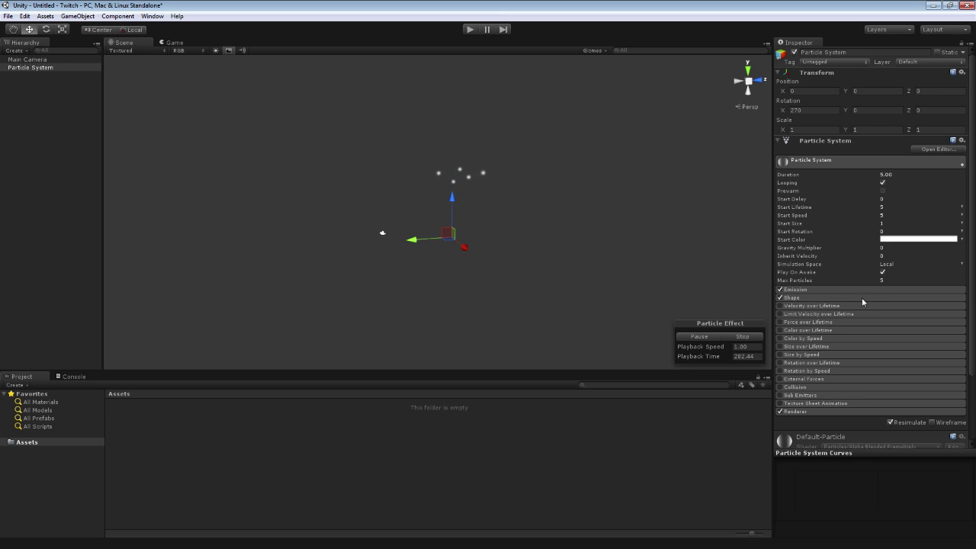
{"action": "left_click", "coordinate": [891, 279]}
{"action": "type", "text": "1000"}
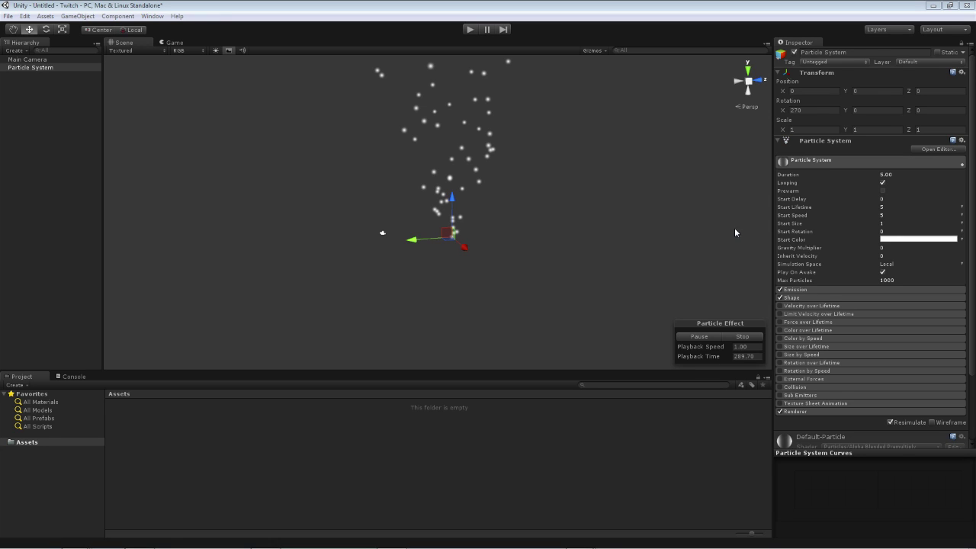
Set the particle system's Start Color to Random Between Two Colors, pairing white with pure red (255, 0, 0).
{"action": "left_click", "coordinate": [406, 190]}
{"action": "left_click", "coordinate": [42, 68]}
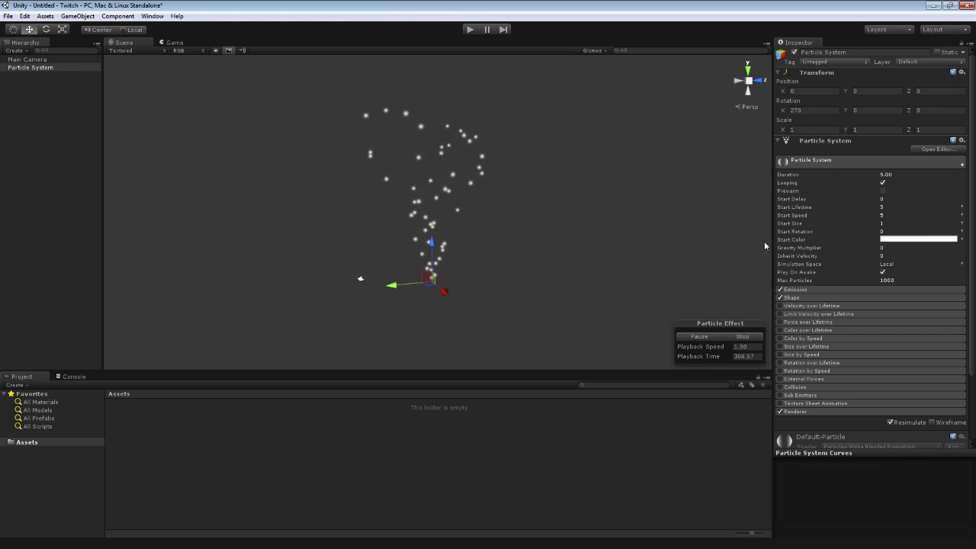
{"action": "left_click", "coordinate": [962, 240]}
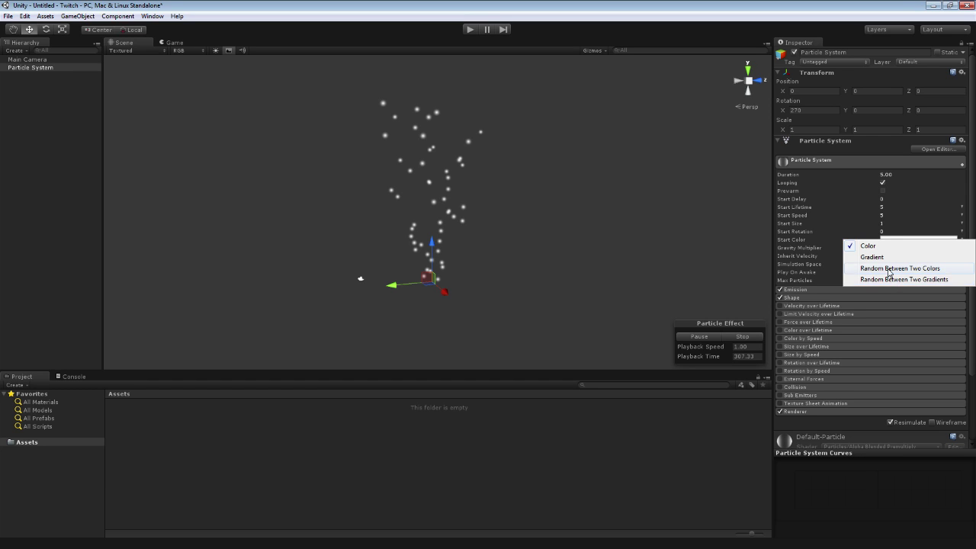
{"action": "left_click", "coordinate": [888, 270]}
{"action": "left_click", "coordinate": [891, 245]}
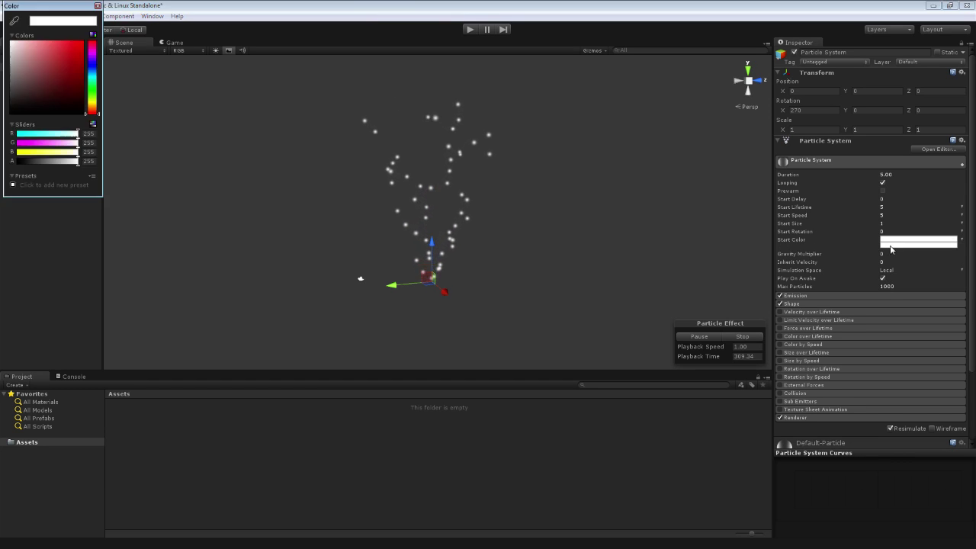
{"action": "left_click", "coordinate": [68, 70]}
{"action": "left_click_drag", "start_coordinate": [68, 70], "coordinate": [96, 40]}
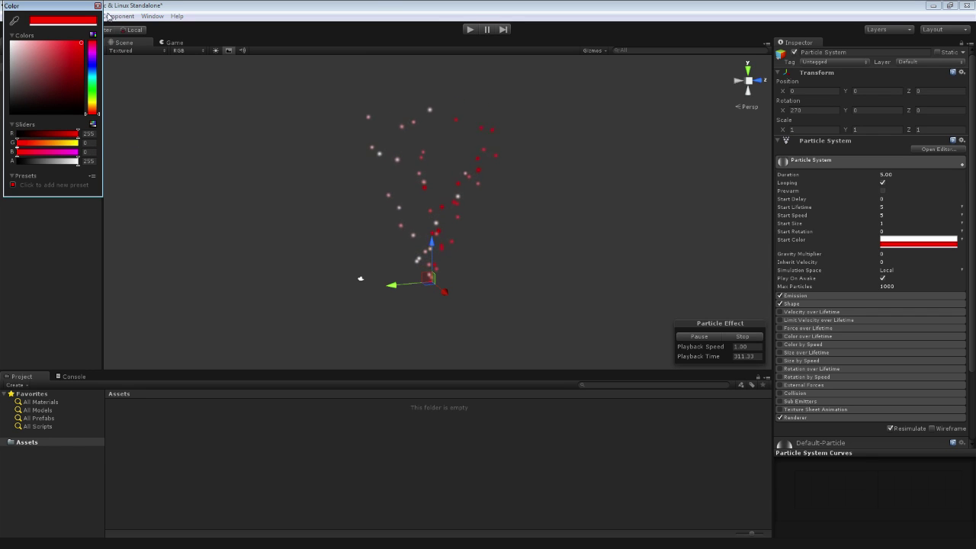
{"action": "left_click", "coordinate": [97, 6]}
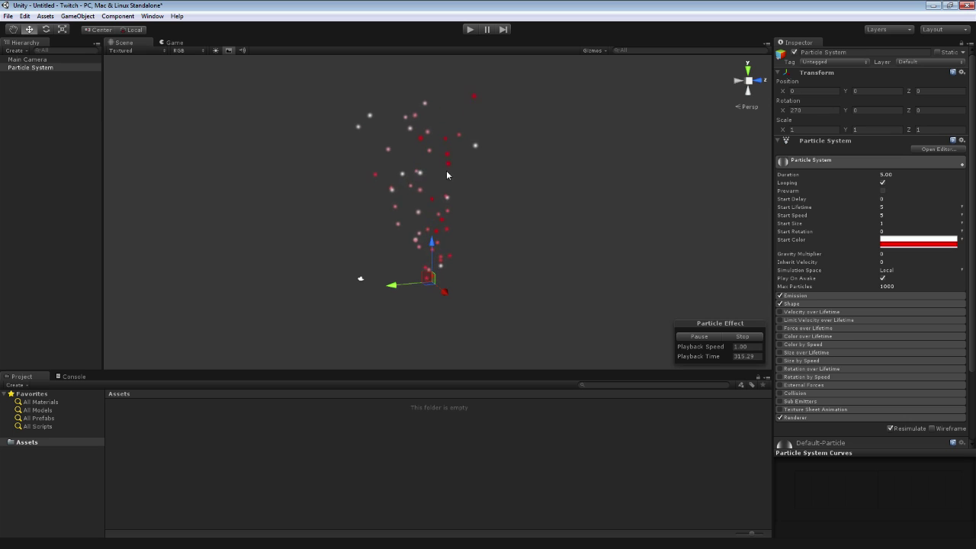
Change Start Color to a Gradient running from blue (62, 0, 255) at 0% to white at the end.
{"action": "left_click", "coordinate": [961, 239]}
{"action": "left_click", "coordinate": [872, 255]}
{"action": "left_click", "coordinate": [918, 240]}
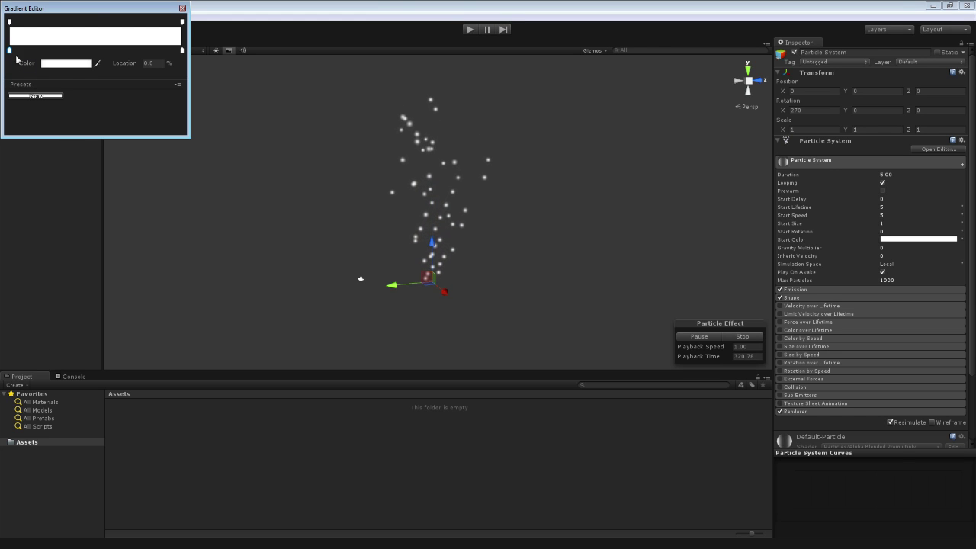
{"action": "left_click", "coordinate": [67, 64]}
{"action": "left_click", "coordinate": [92, 54]}
{"action": "left_click", "coordinate": [81, 43]}
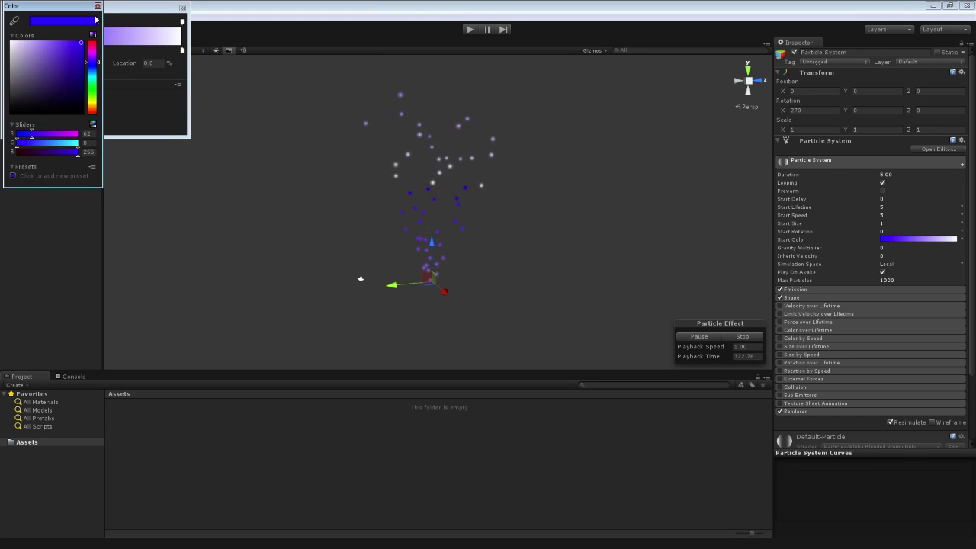
{"action": "left_click", "coordinate": [97, 5]}
{"action": "left_click", "coordinate": [182, 8]}
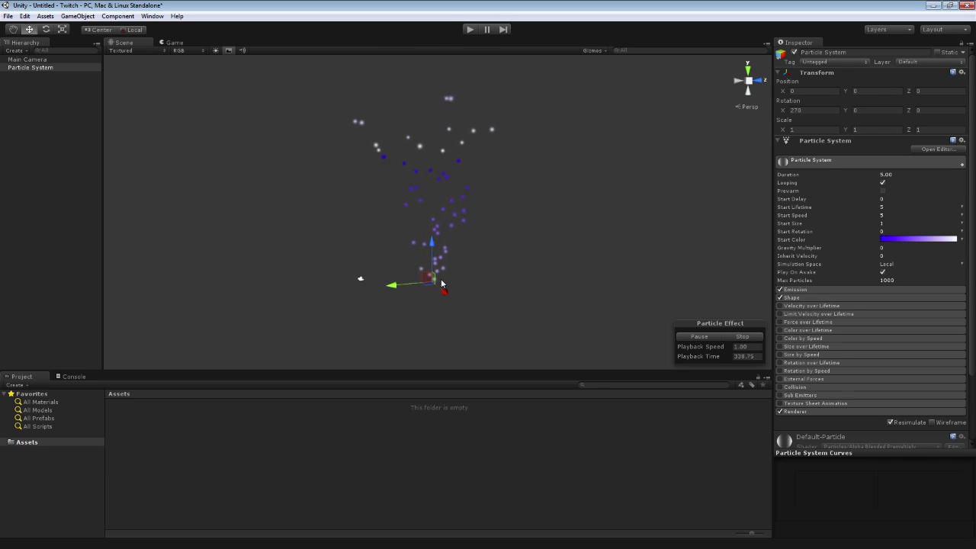
Return the particle system's Start Color to the single Color mode in white.
{"action": "left_click", "coordinate": [962, 242]}
{"action": "left_click", "coordinate": [916, 243]}
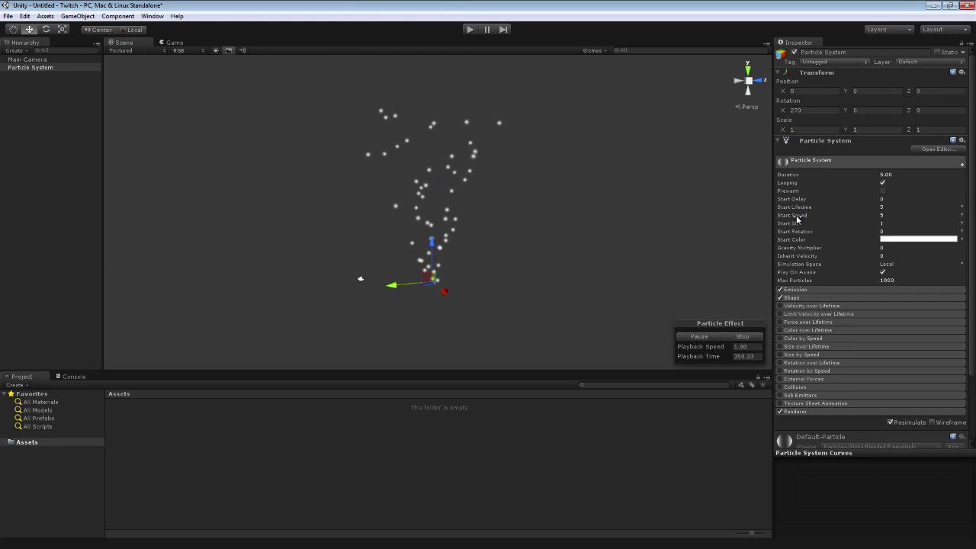
Switch Start Speed to Curve and shape it to rise from about 1 at the start to 5 at the end.
{"action": "left_click", "coordinate": [961, 215]}
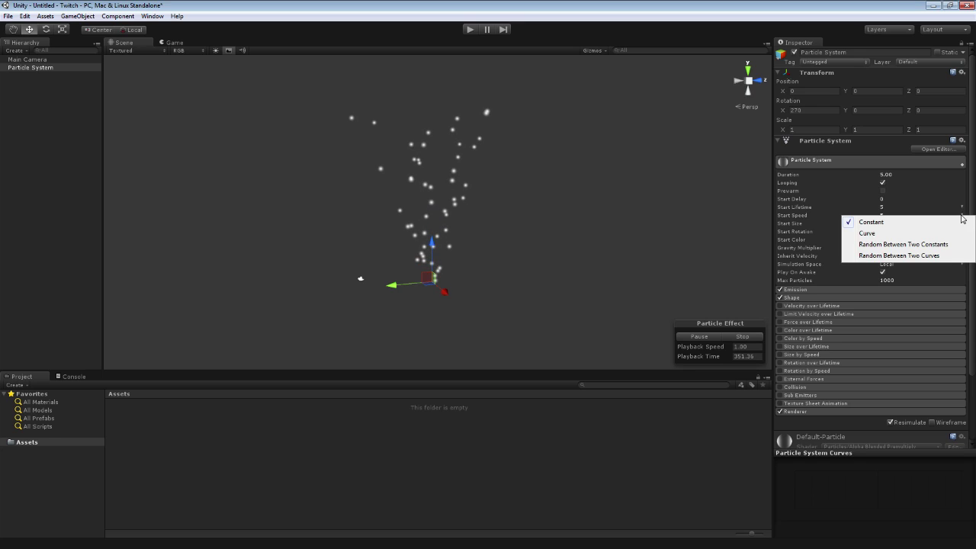
{"action": "left_click", "coordinate": [867, 233]}
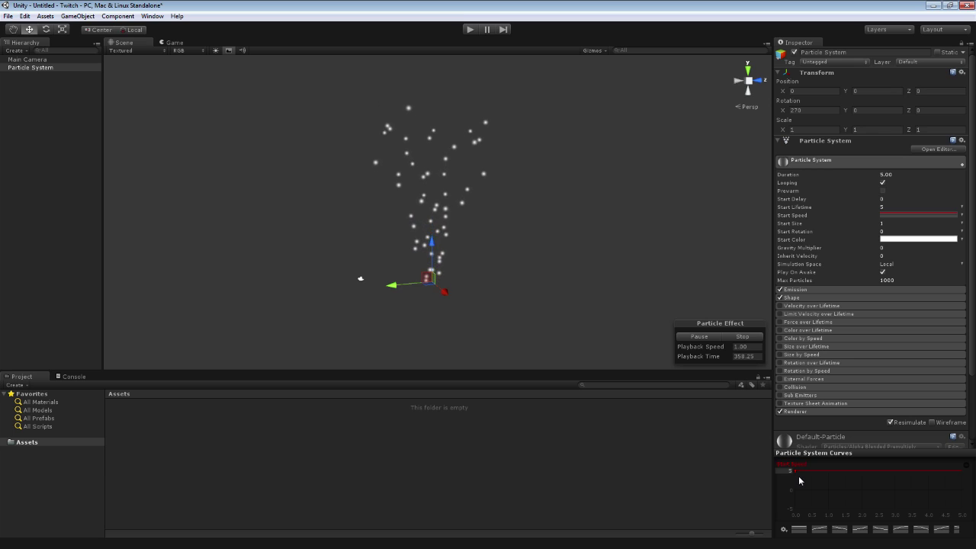
{"action": "mouse_move", "coordinate": [796, 471]}
{"action": "left_click_drag", "start_coordinate": [795, 473], "coordinate": [795, 489]}
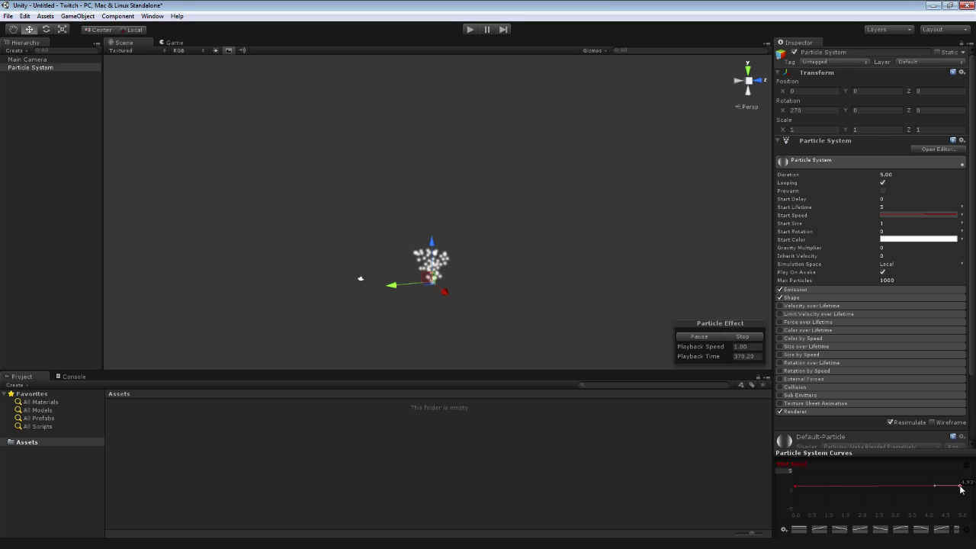
{"action": "left_click_drag", "start_coordinate": [960, 486], "coordinate": [958, 470]}
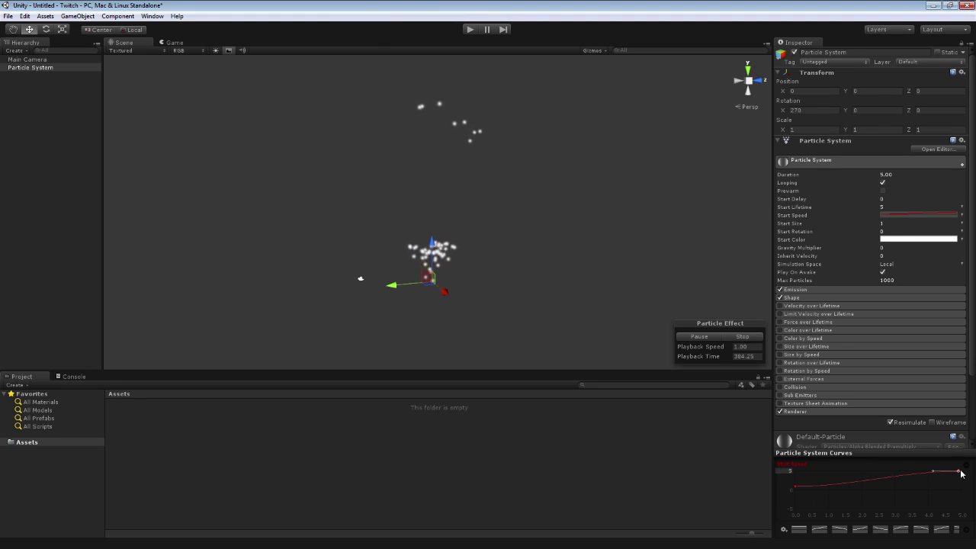
{"action": "mouse_move", "coordinate": [959, 471]}
{"action": "left_mouse_down"}
{"action": "mouse_move", "coordinate": [965, 485]}
{"action": "mouse_move", "coordinate": [961, 470]}
{"action": "left_mouse_up"}
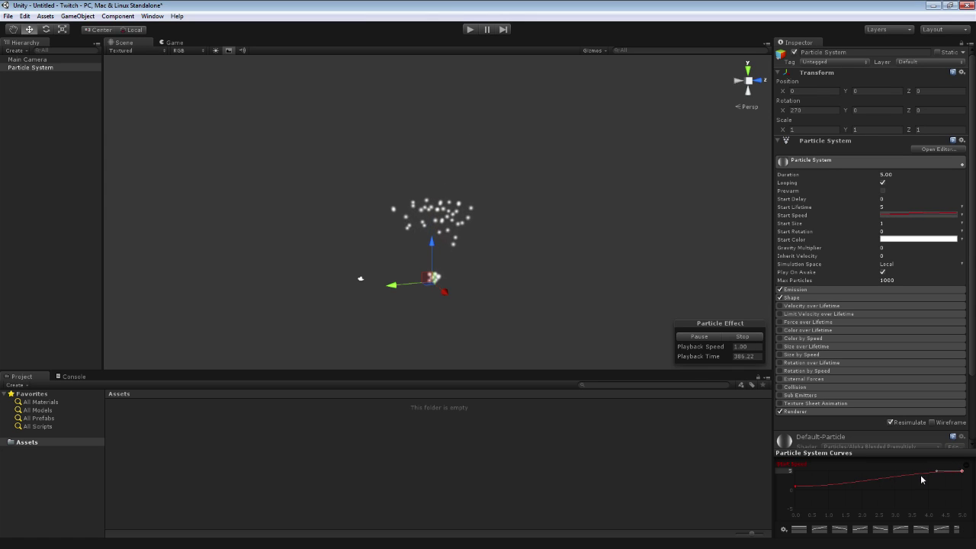
Add a key near the middle of the Start Speed curve and pull it below zero.
{"action": "double_click", "coordinate": [883, 478]}
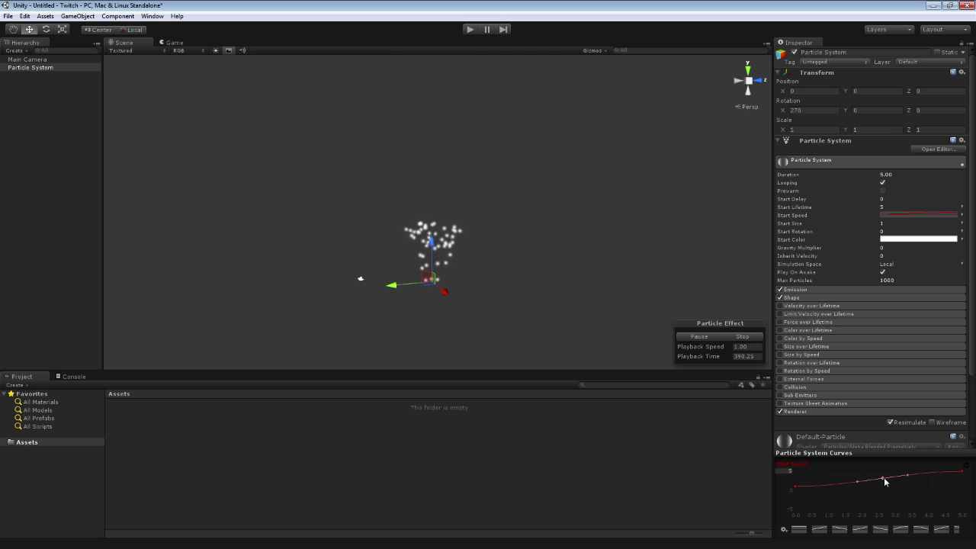
{"action": "left_click_drag", "start_coordinate": [884, 479], "coordinate": [885, 500]}
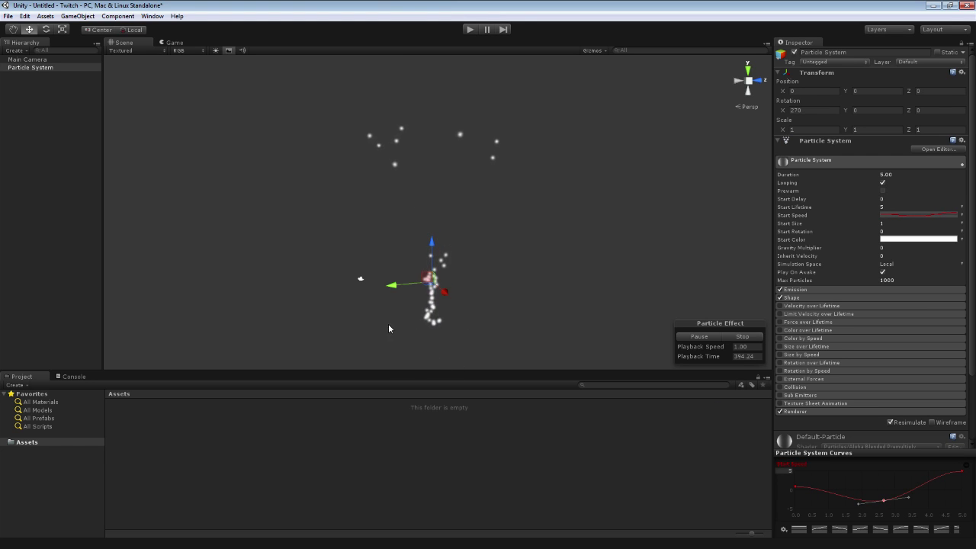
{"action": "left_click_drag", "start_coordinate": [388, 327], "coordinate": [377, 340], "text": "alt"}
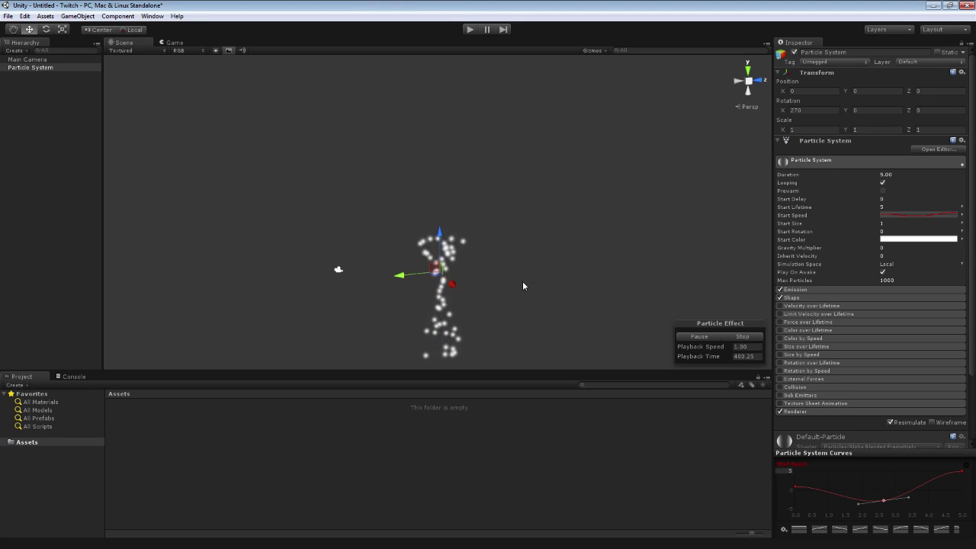
Rework the Start Speed curve with additional keys into a wave alternating between 5 and negative speeds.
{"action": "left_click_drag", "start_coordinate": [883, 500], "coordinate": [806, 465]}
{"action": "left_click_drag", "start_coordinate": [881, 503], "coordinate": [924, 507]}
{"action": "left_click", "coordinate": [927, 472]}
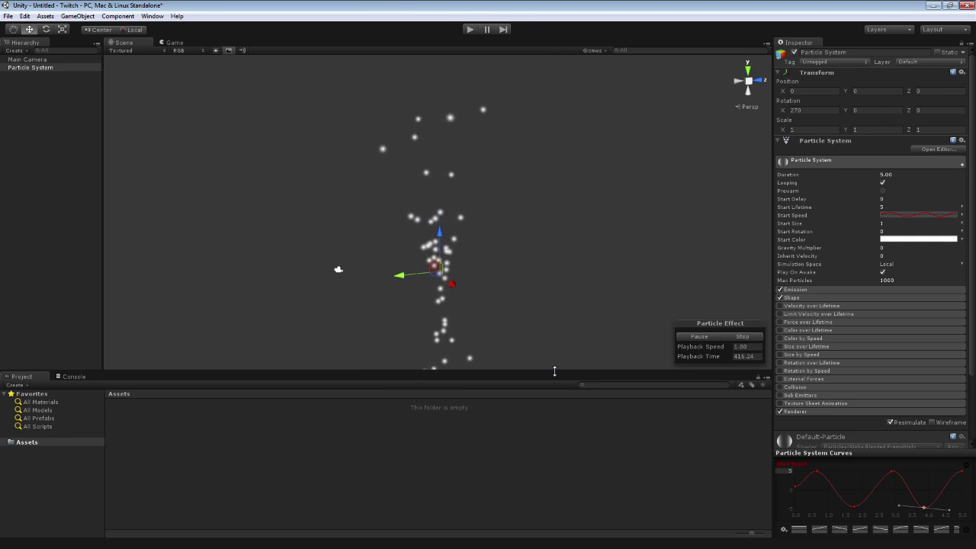
Return the particle system's Start Speed to a Constant of 5.
{"action": "left_click", "coordinate": [962, 217]}
{"action": "left_click", "coordinate": [867, 220]}
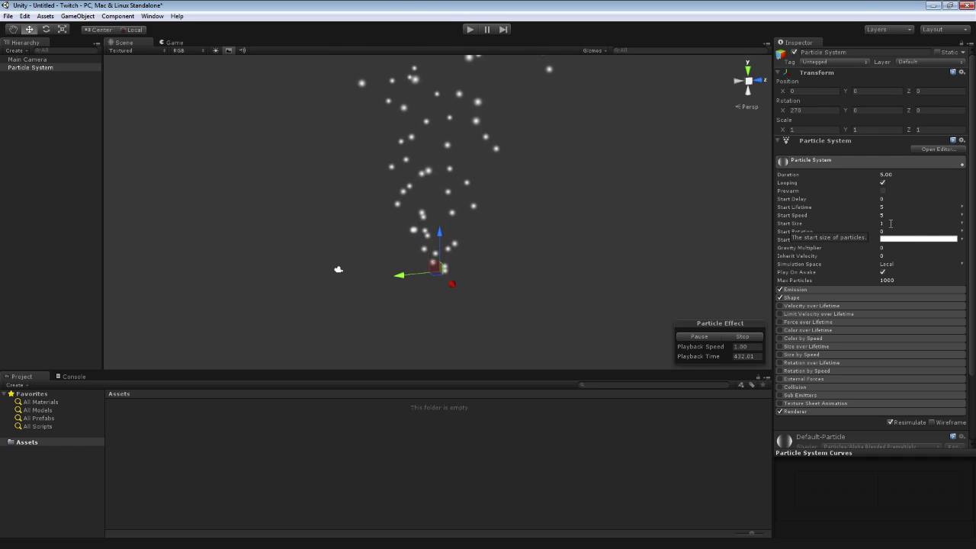
Switch Start Size to Curve and shape it to rise from about 1 at the start to the curve's maximum at the end.
{"action": "left_click", "coordinate": [962, 226]}
{"action": "left_click", "coordinate": [874, 241]}
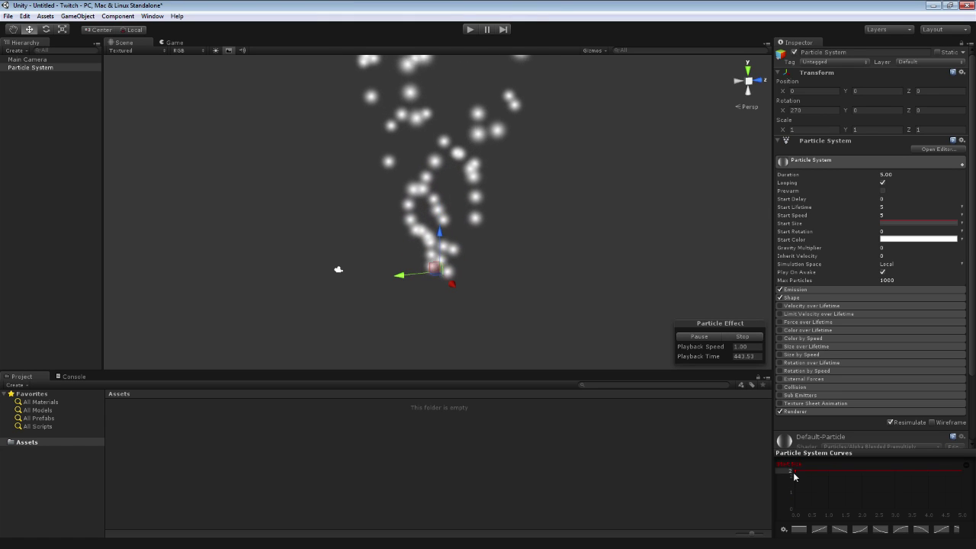
{"action": "left_click_drag", "start_coordinate": [793, 472], "coordinate": [795, 493]}
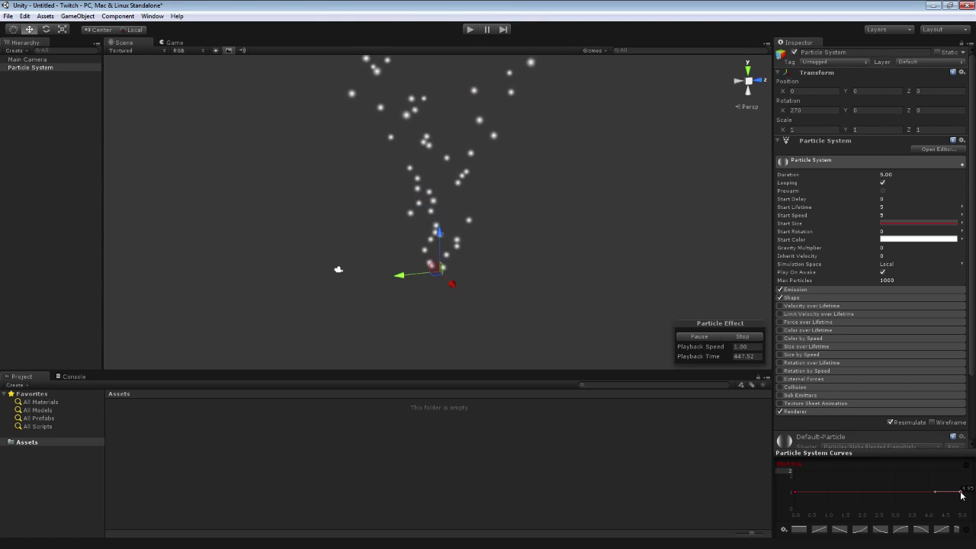
{"action": "left_click_drag", "start_coordinate": [959, 493], "coordinate": [963, 472]}
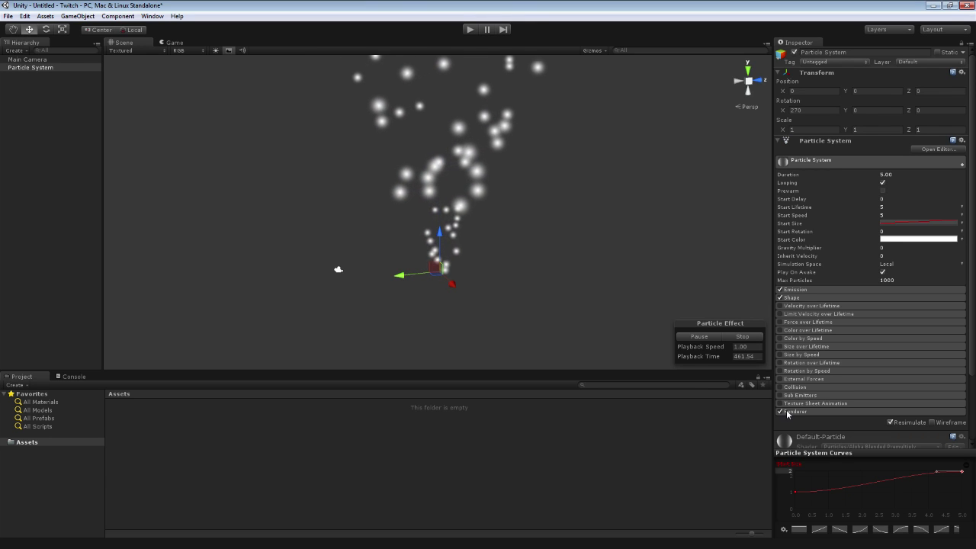
Add a middle key at the Start Size curve's maximum and lower the end key to about 1, forming a hump.
{"action": "double_click", "coordinate": [879, 481]}
{"action": "left_click_drag", "start_coordinate": [879, 483], "coordinate": [879, 472]}
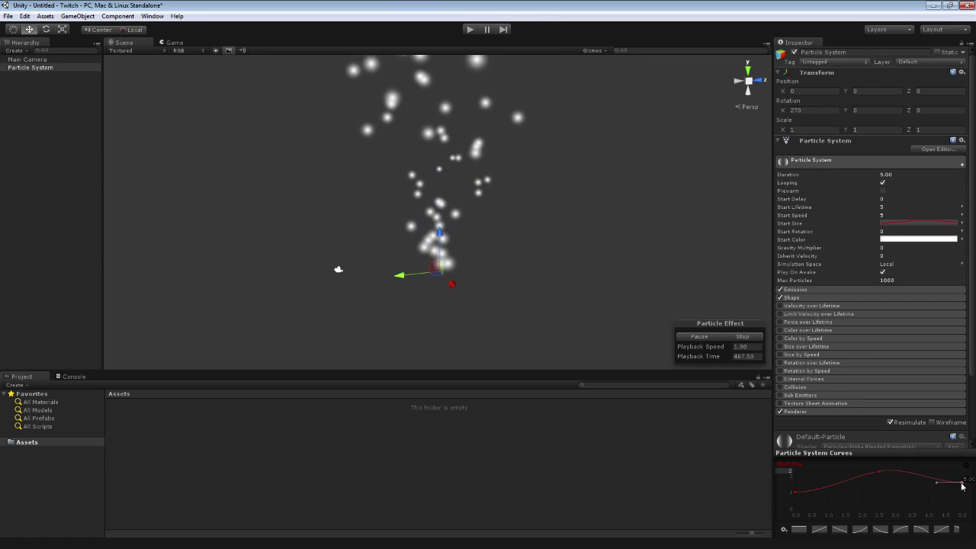
{"action": "left_click_drag", "start_coordinate": [962, 472], "coordinate": [962, 493]}
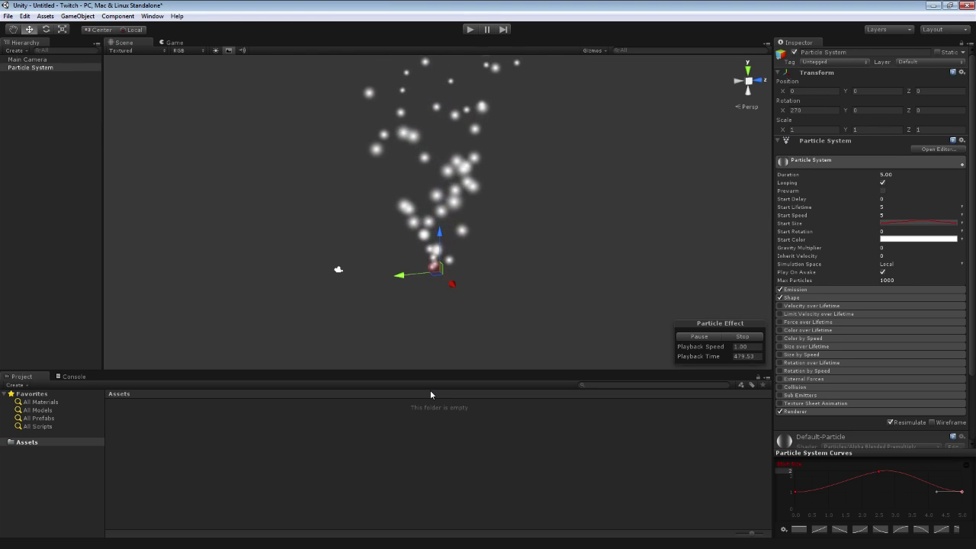
Return the particle system's Start Size to a Constant and expand the Emission module's settings.
{"action": "left_click", "coordinate": [962, 226]}
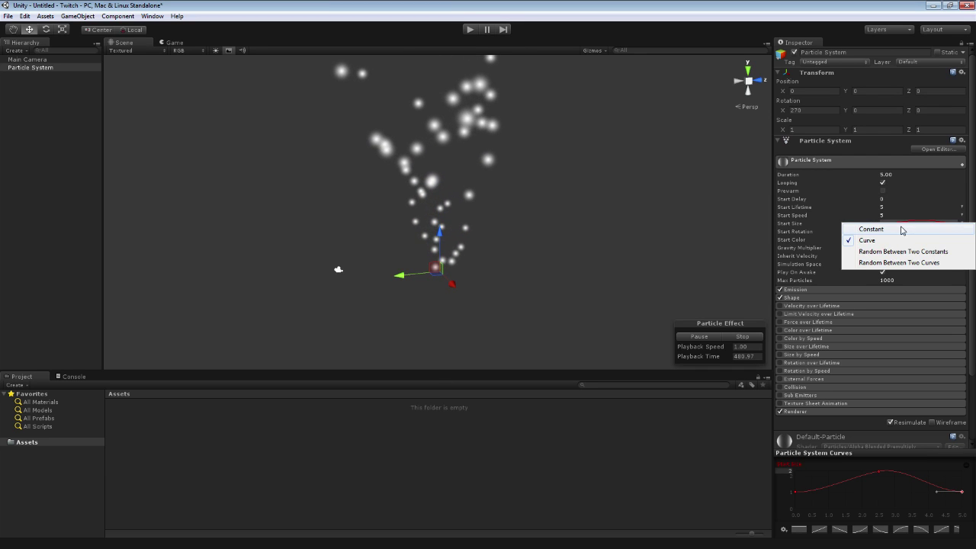
{"action": "left_click", "coordinate": [903, 228]}
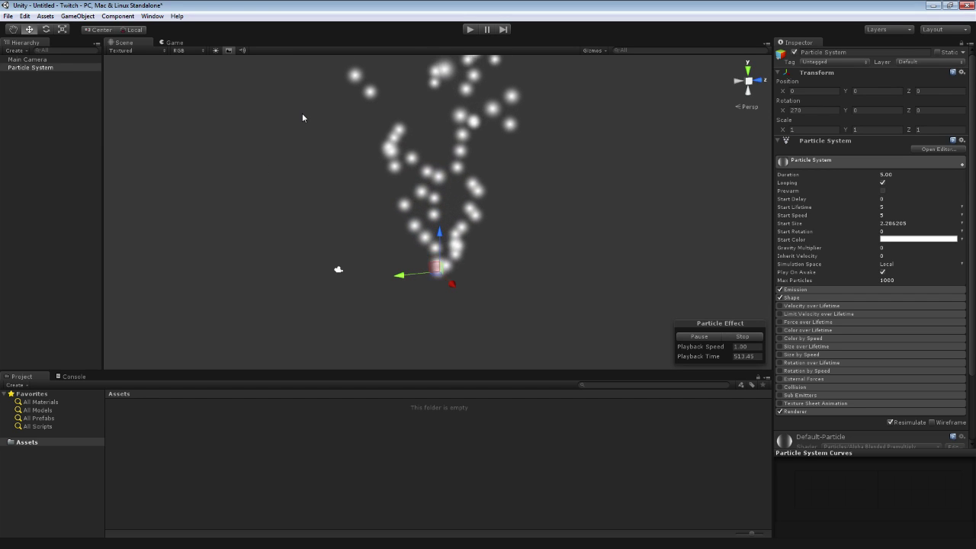
{"action": "left_click", "coordinate": [804, 290]}
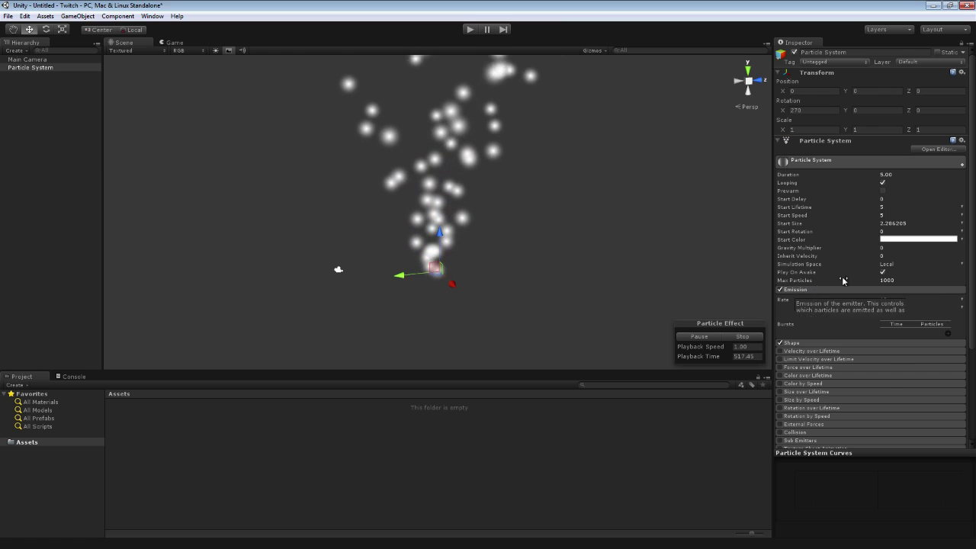
{"action": "scroll", "coordinate": [806, 321], "scroll_direction": "down", "scroll_amount": 2}
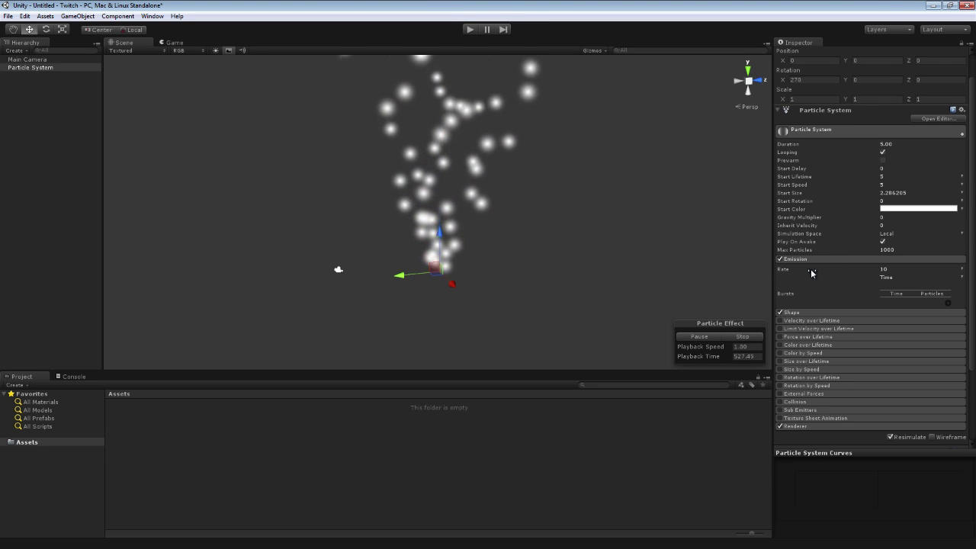
Try emission Rates of about 140 and 2.75, and set the Rate back to 10.
{"action": "left_click_drag", "start_coordinate": [809, 266], "coordinate": [857, 277]}
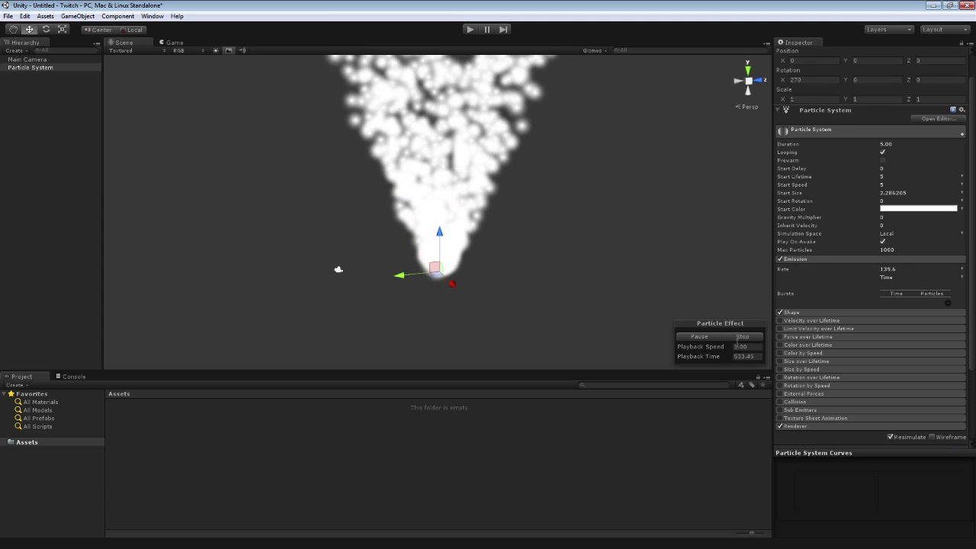
{"action": "left_click_drag", "start_coordinate": [832, 267], "coordinate": [83, 293]}
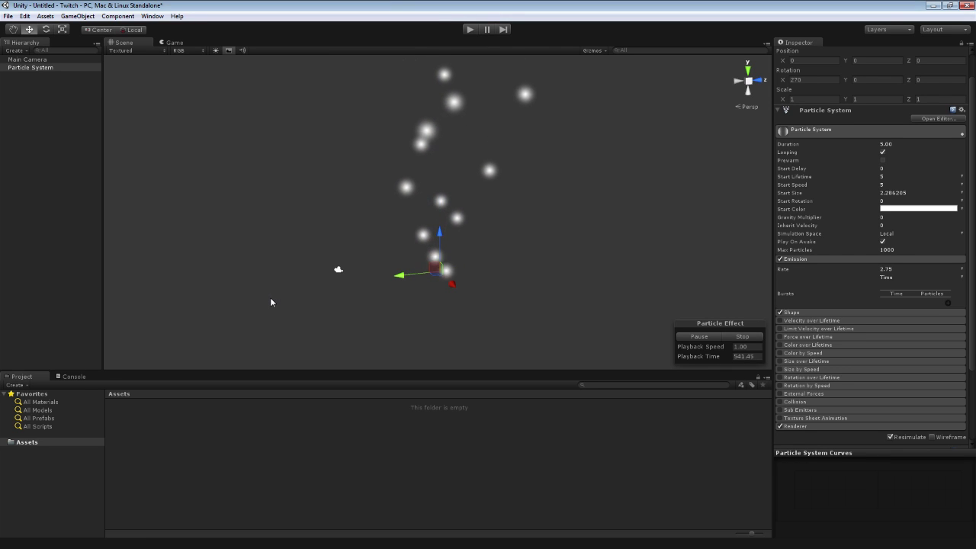
{"action": "left_click", "coordinate": [900, 269]}
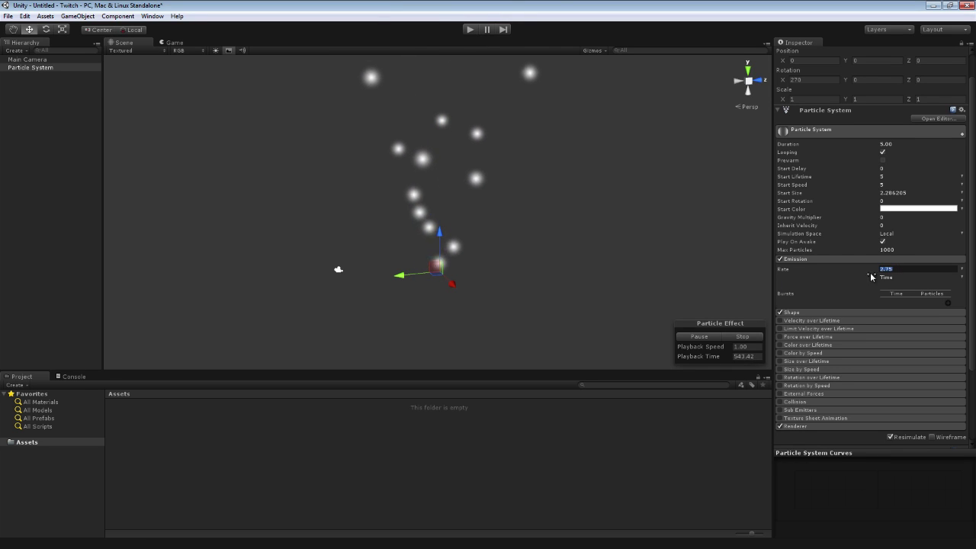
{"action": "type", "text": "10"}
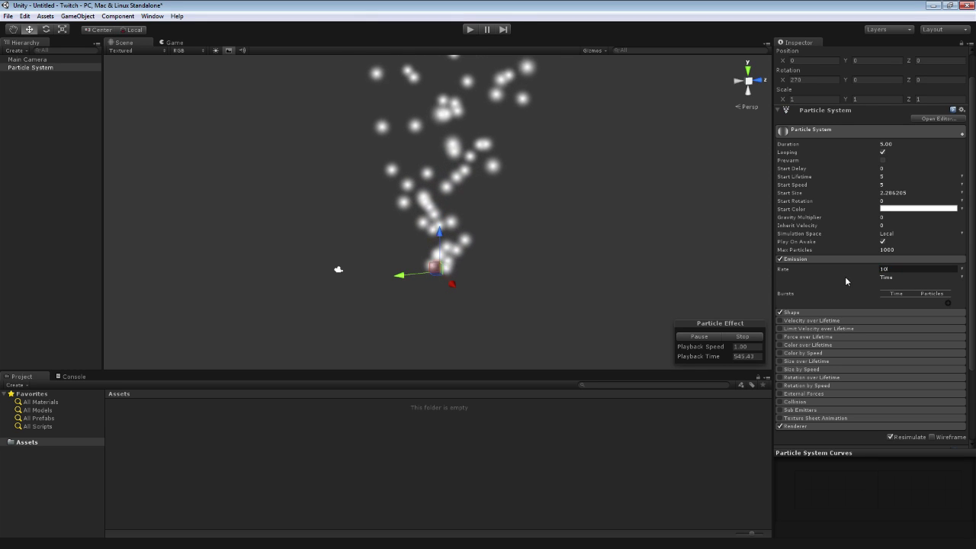
Try basing the emission Rate on Distance, and switch it back to Time.
{"action": "left_click", "coordinate": [885, 277]}
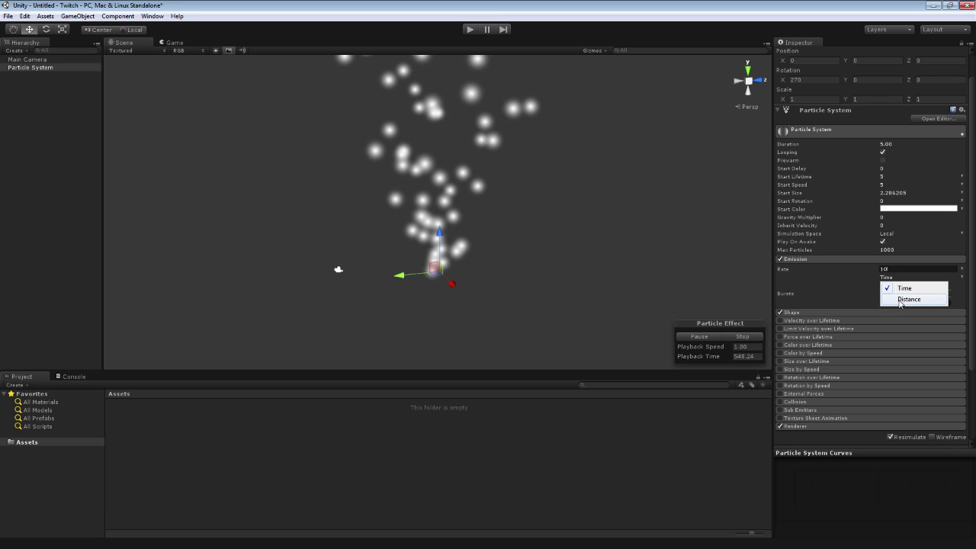
{"action": "left_click", "coordinate": [900, 299]}
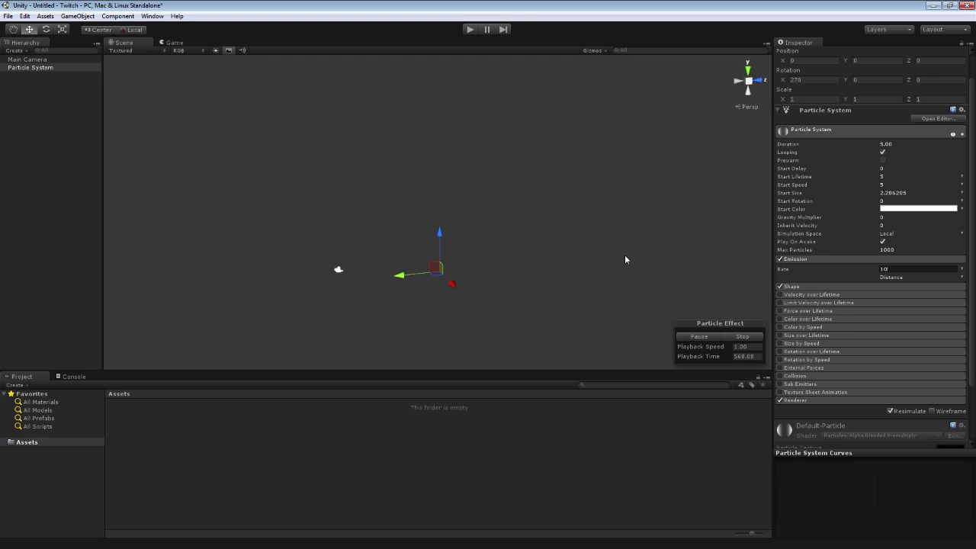
{"action": "left_click", "coordinate": [886, 279]}
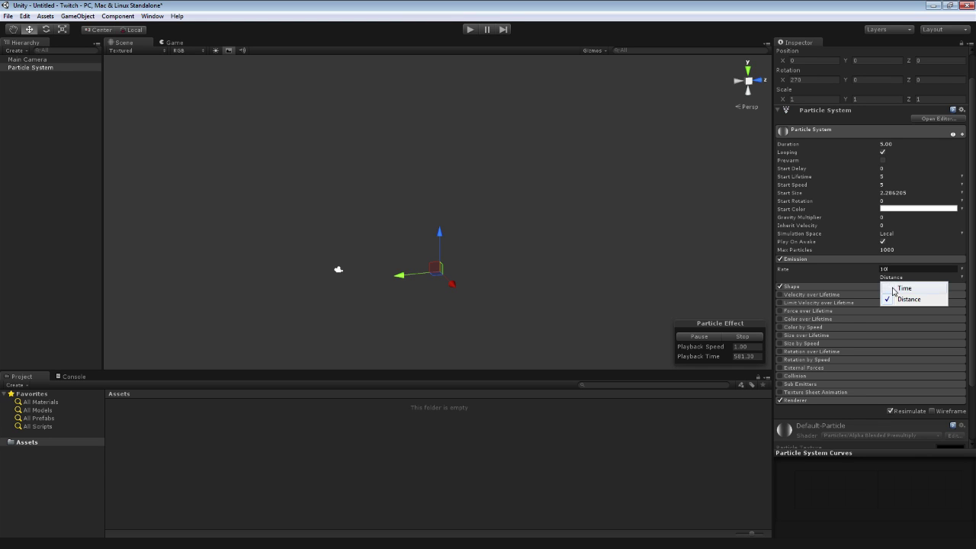
{"action": "left_click", "coordinate": [893, 287]}
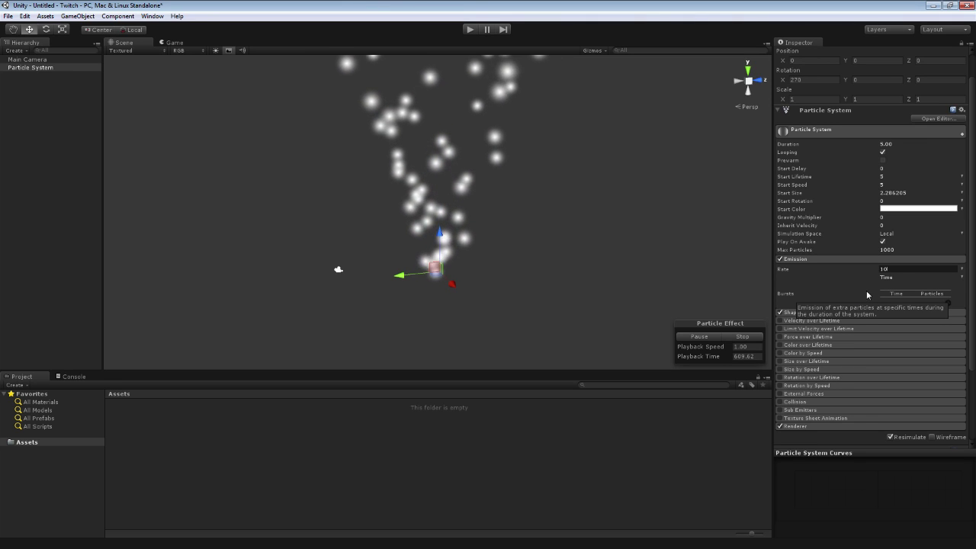
Add an emission burst of 60 particles at time 0.00 and lower the emission Rate to 1.2.
{"action": "left_click", "coordinate": [949, 306]}
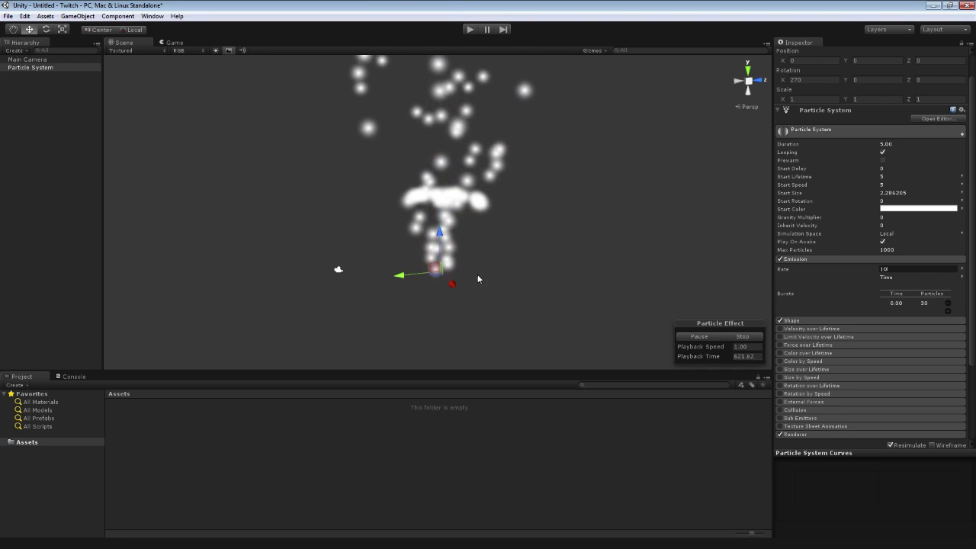
{"action": "left_click", "coordinate": [925, 303]}
{"action": "type", "text": "60"}
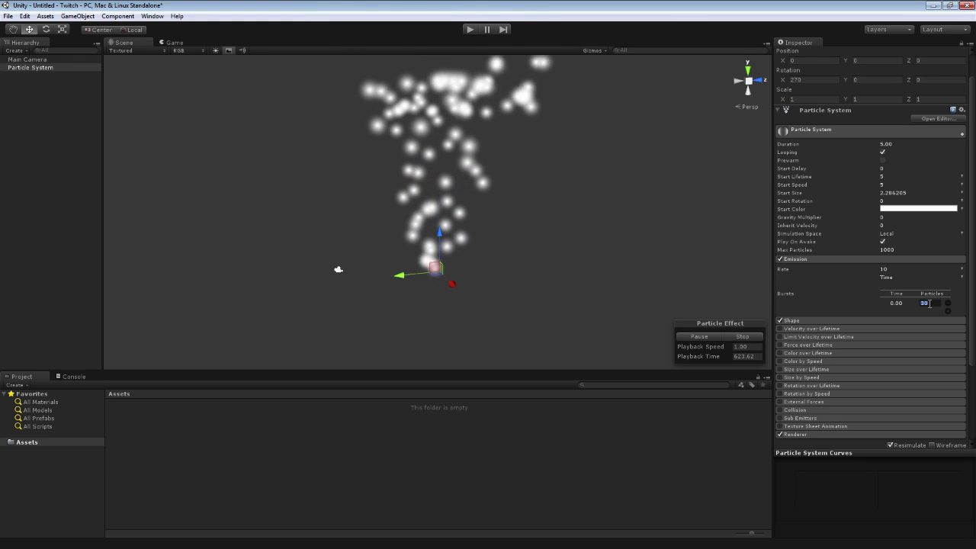
{"action": "key", "text": "Return"}
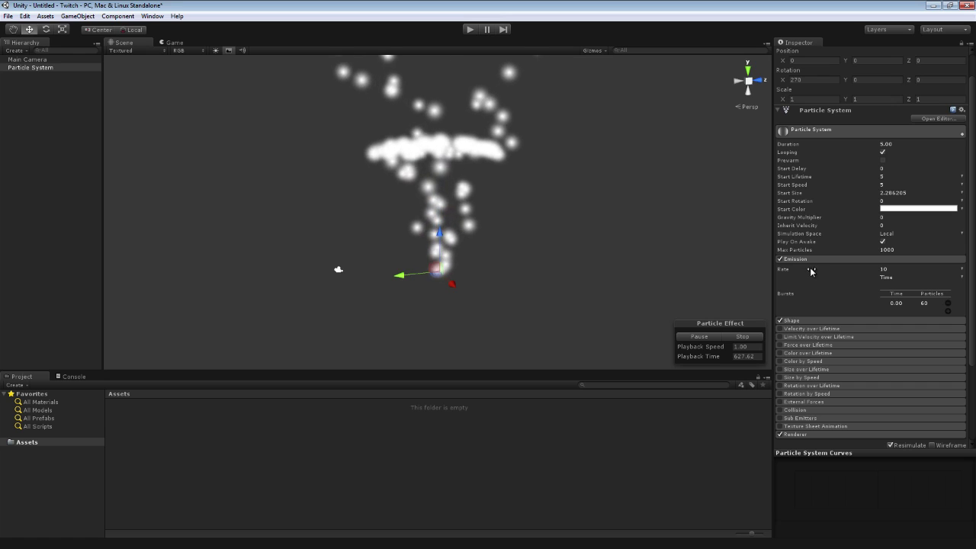
{"action": "left_click_drag", "start_coordinate": [810, 267], "coordinate": [795, 270]}
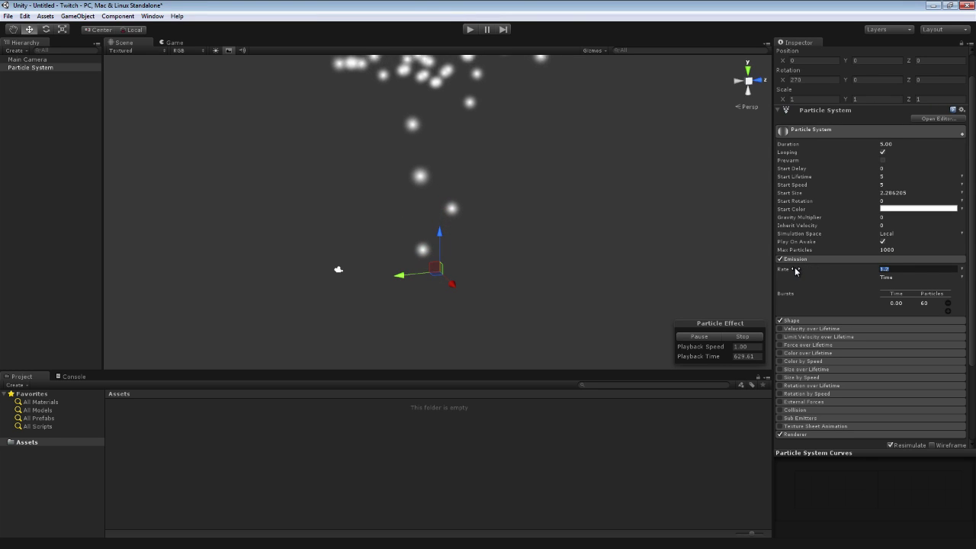
{"action": "left_click", "coordinate": [796, 270]}
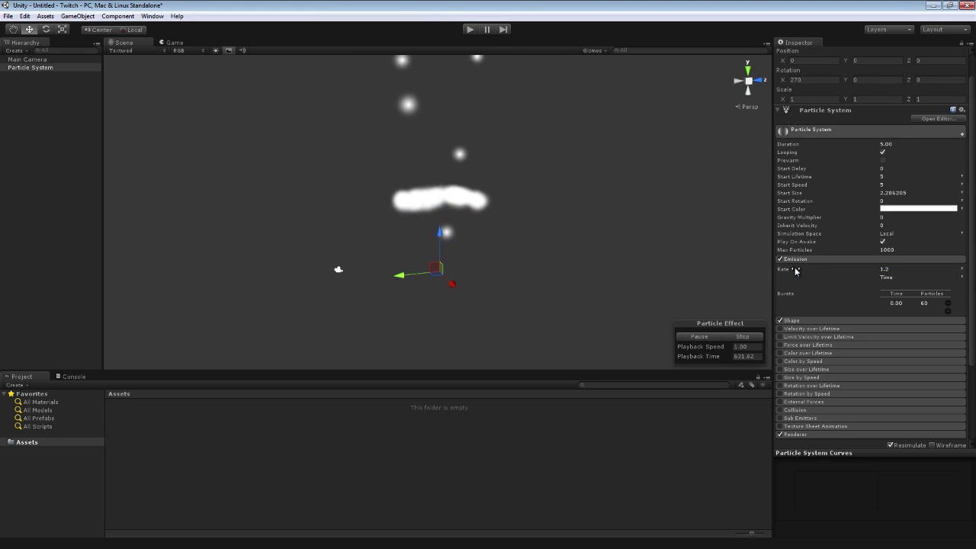
Add two more emission bursts of 30 particles each, at times 2 and 4.
{"action": "left_click", "coordinate": [948, 311]}
{"action": "left_click", "coordinate": [897, 311]}
{"action": "type", "text": "2"}
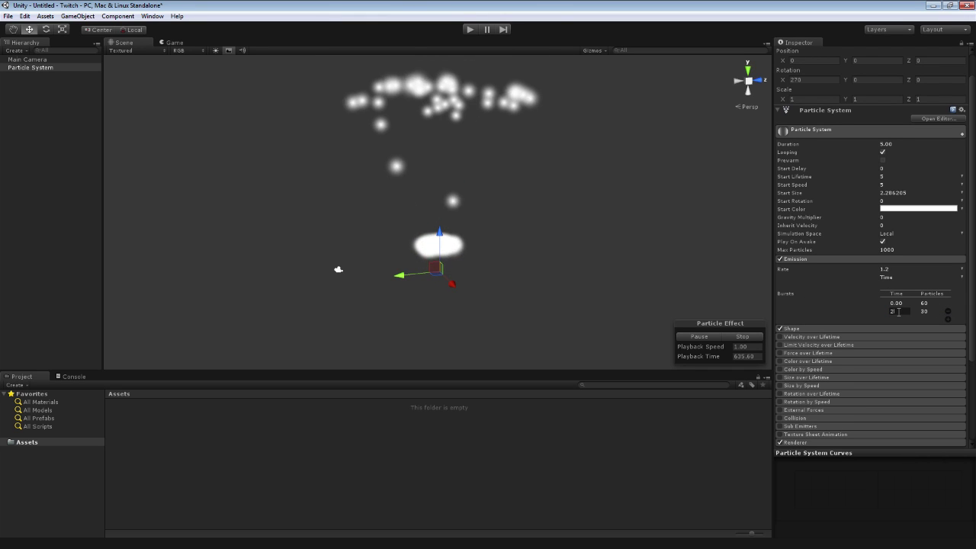
{"action": "left_click", "coordinate": [948, 320]}
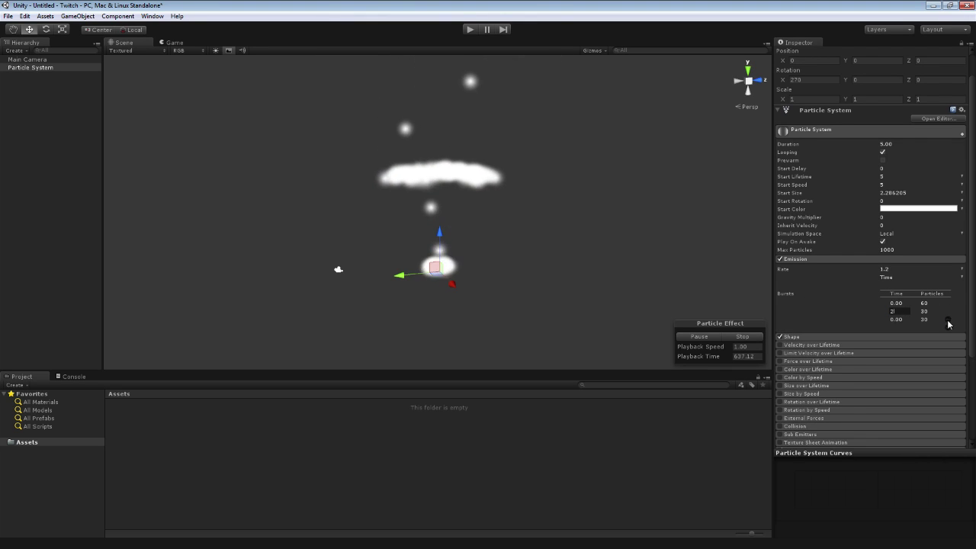
{"action": "left_click", "coordinate": [897, 320]}
{"action": "type", "text": "4"}
{"action": "left_click", "coordinate": [871, 319]}
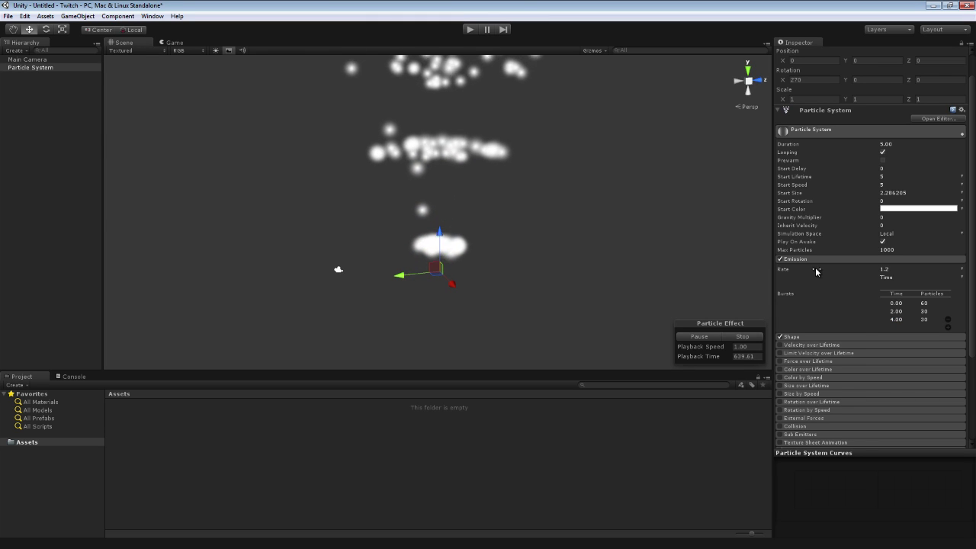
Lower the emission Rate to 0 to isolate the bursts, and restore the Rate to 10.
{"action": "left_click_drag", "start_coordinate": [816, 271], "coordinate": [716, 273]}
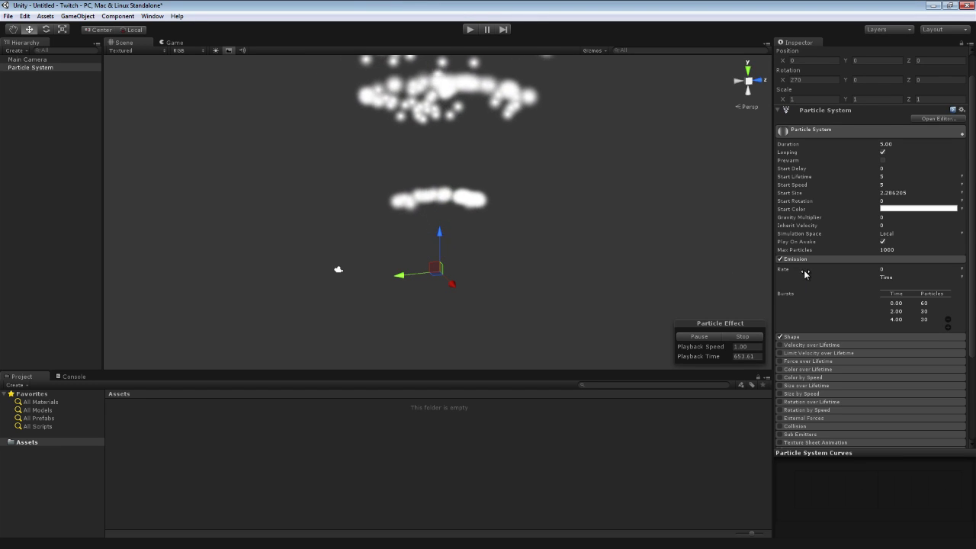
{"action": "left_click_drag", "start_coordinate": [805, 273], "coordinate": [863, 273]}
{"action": "type", "text": "10"}
{"action": "key", "text": "Return"}
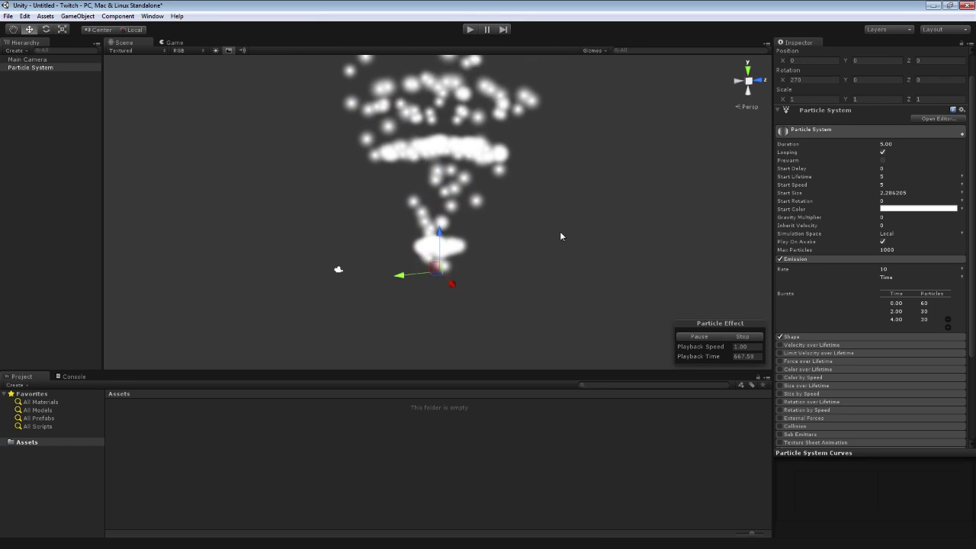
Disable and re-enable the Emission module, and remove all three bursts from it.
{"action": "left_click", "coordinate": [780, 258]}
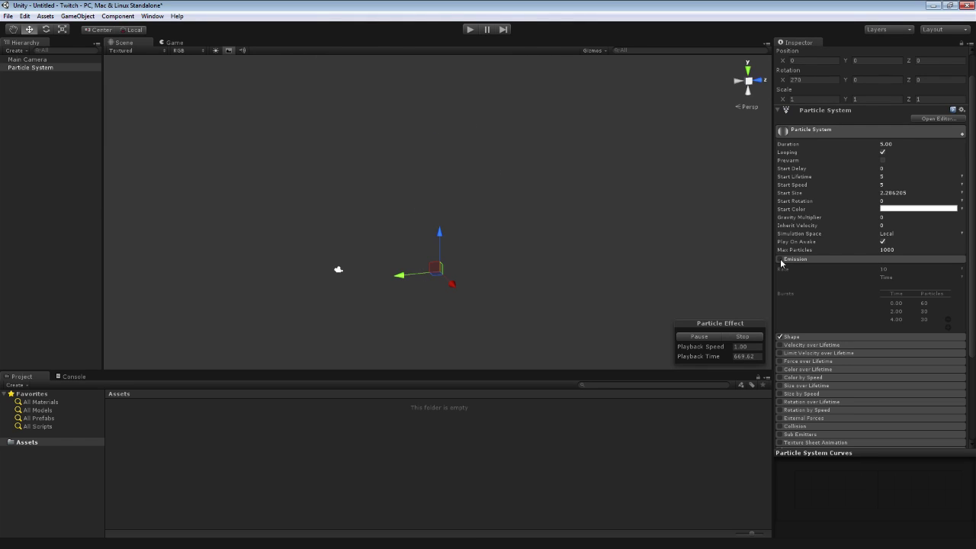
{"action": "left_click", "coordinate": [780, 258]}
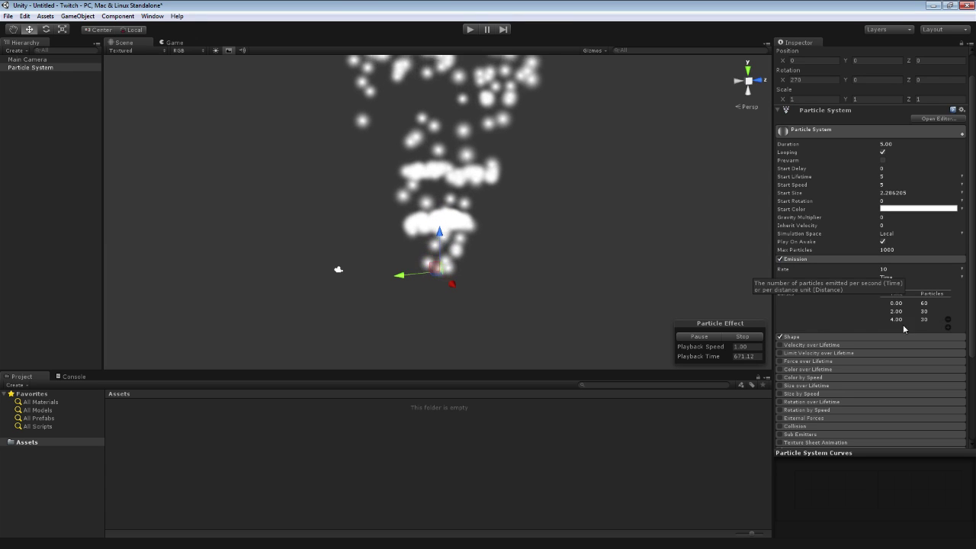
{"action": "left_click", "coordinate": [949, 319]}
{"action": "left_click", "coordinate": [948, 319]}
{"action": "left_click", "coordinate": [949, 311]}
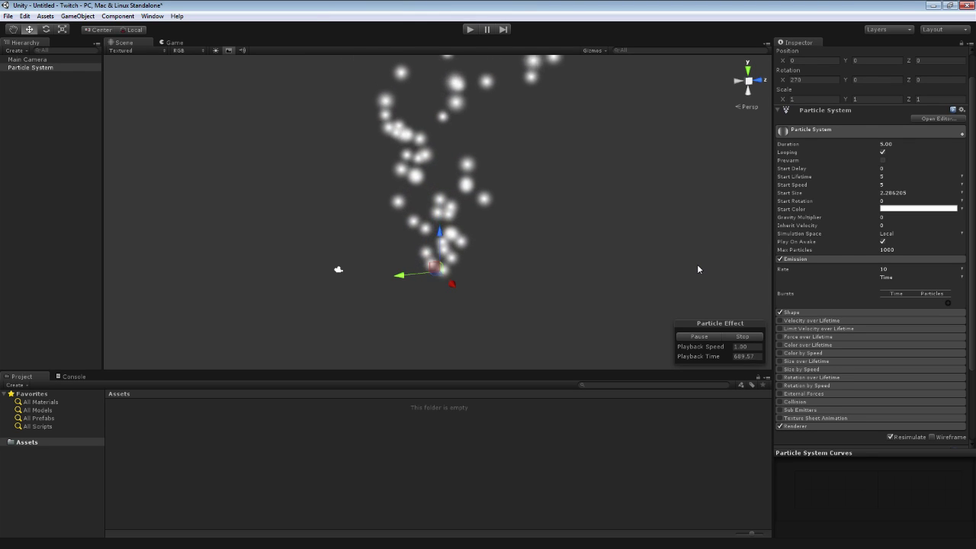
Collapse the Emission module, expand Shape, and try other cone Angle and Radius values, ending at Angle 25 and Radius 1.
{"action": "left_click", "coordinate": [822, 259]}
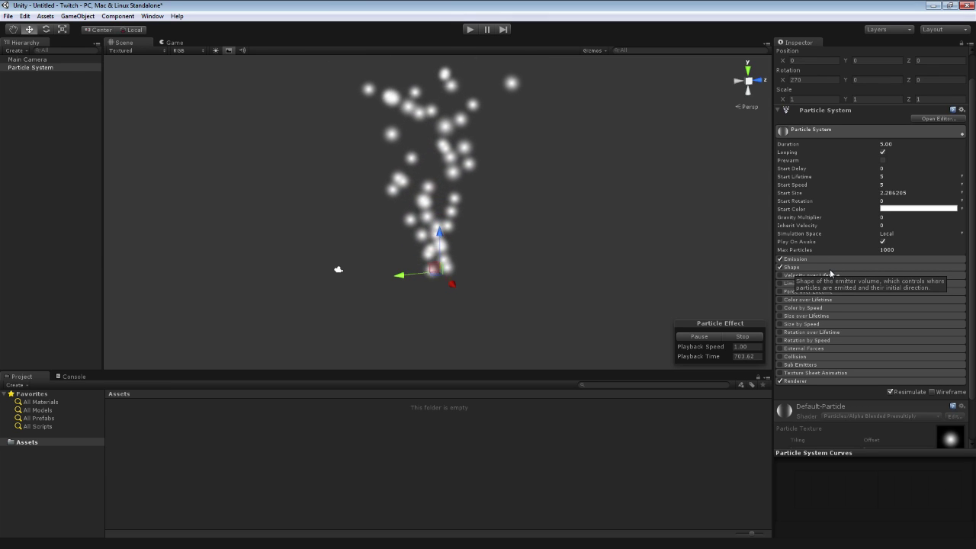
{"action": "left_click", "coordinate": [830, 268]}
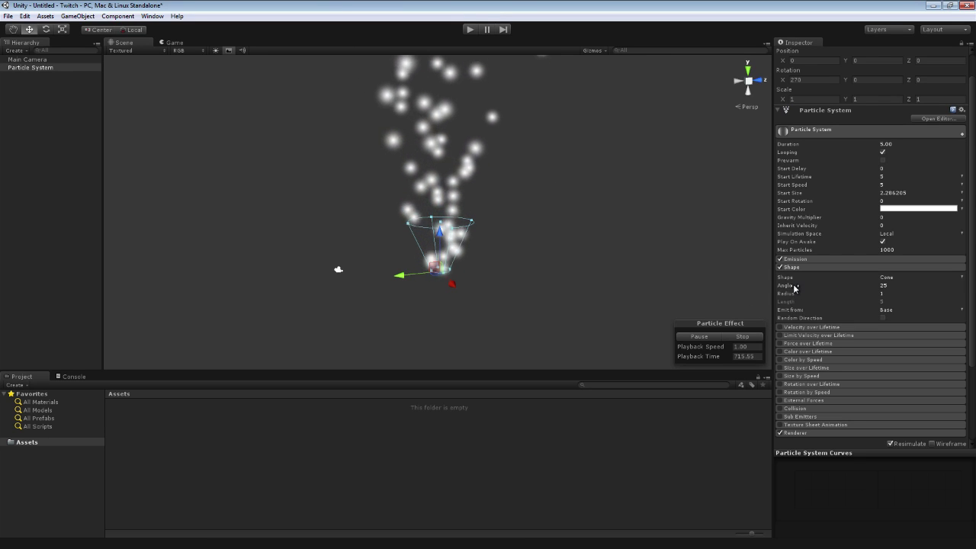
{"action": "left_click_drag", "start_coordinate": [794, 287], "coordinate": [855, 308]}
{"action": "left_click_drag", "start_coordinate": [805, 286], "coordinate": [397, 287]}
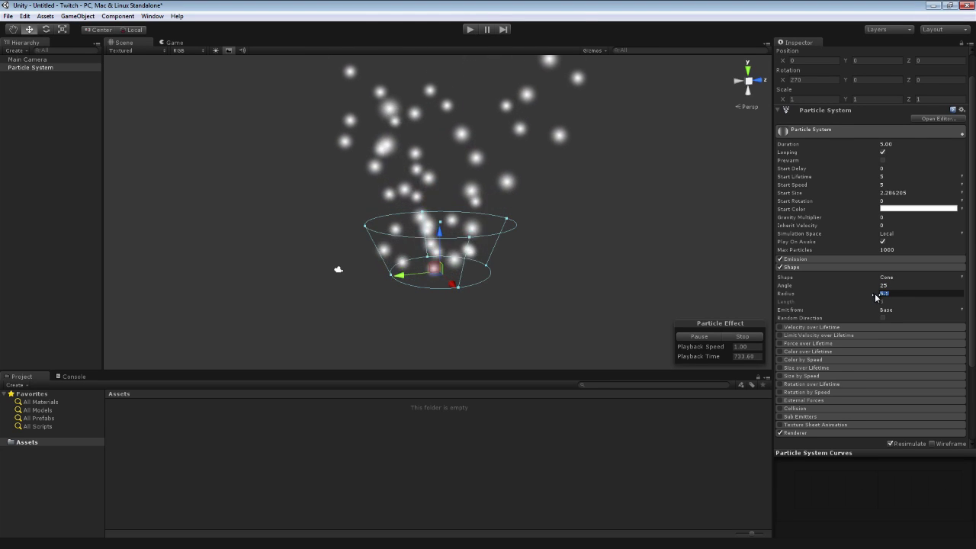
{"action": "left_click_drag", "start_coordinate": [875, 292], "coordinate": [863, 296]}
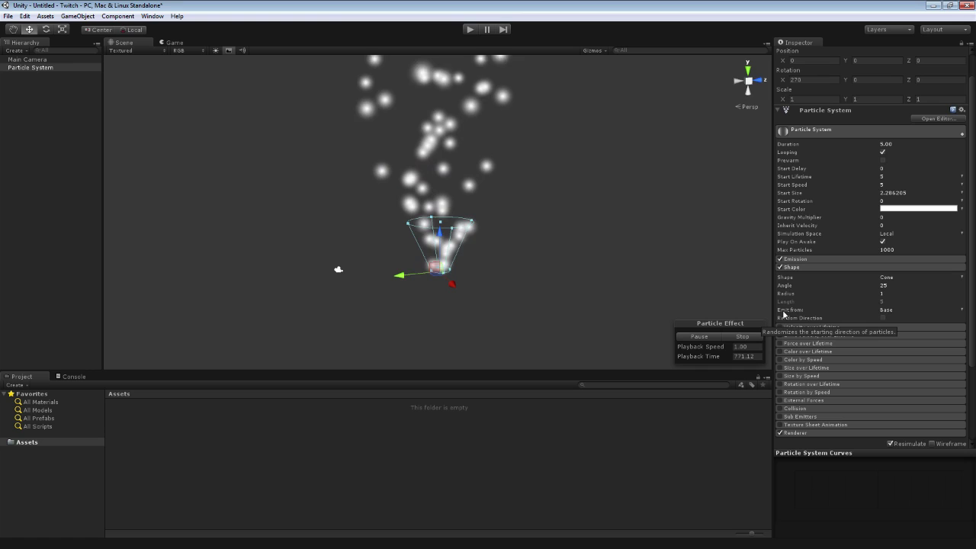
{"action": "left_click", "coordinate": [889, 310]}
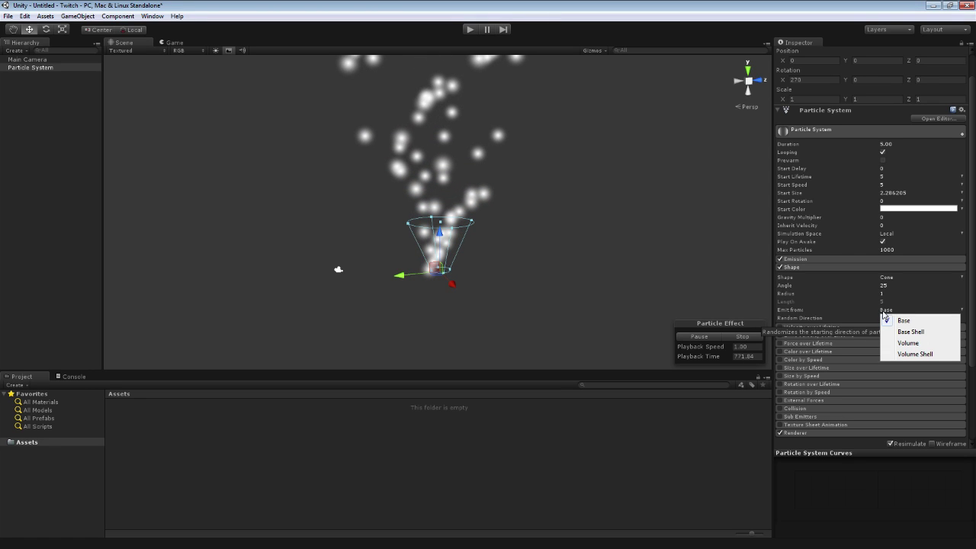
{"action": "left_click", "coordinate": [461, 273]}
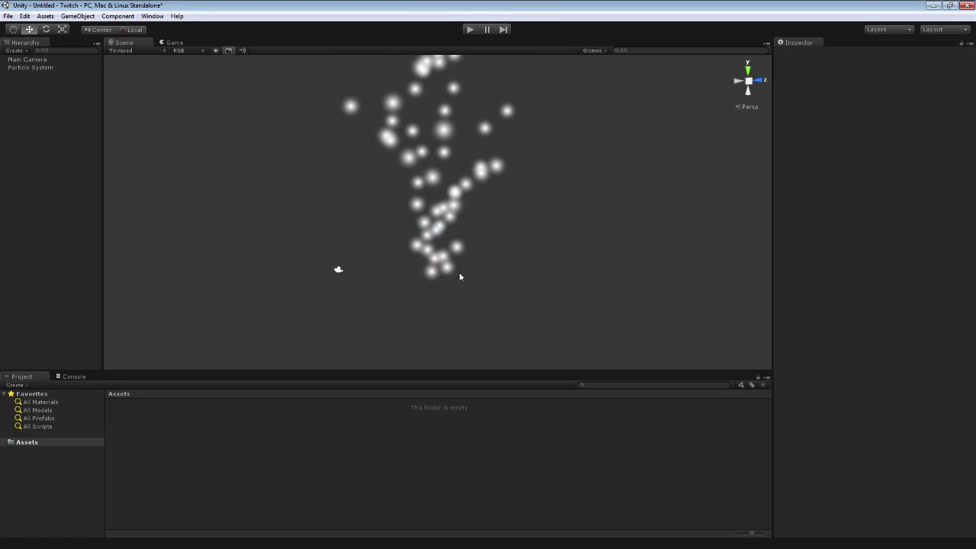
{"action": "left_click", "coordinate": [51, 68]}
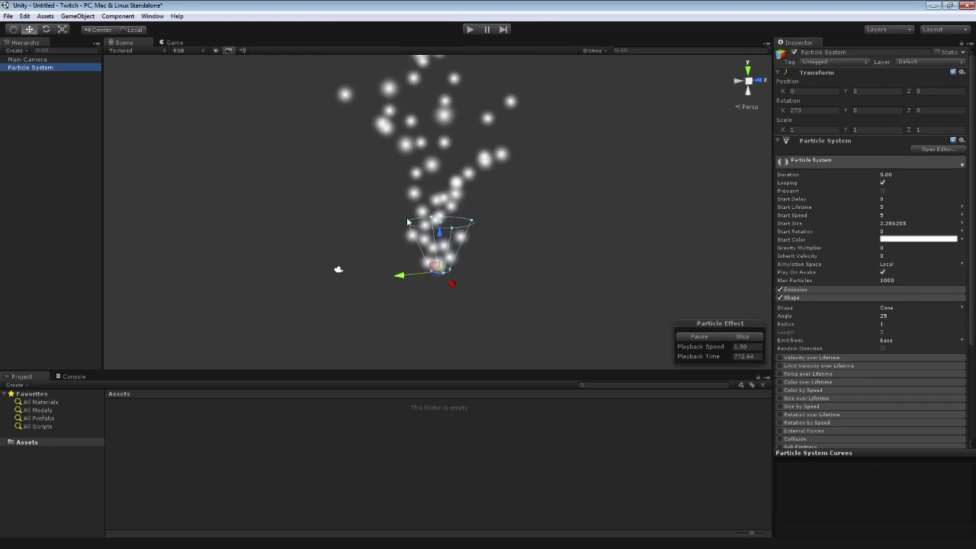
Try the cone's Emit from options Base Shell and Volume, ending on Volume Shell.
{"action": "left_click", "coordinate": [891, 341]}
{"action": "left_click", "coordinate": [904, 360]}
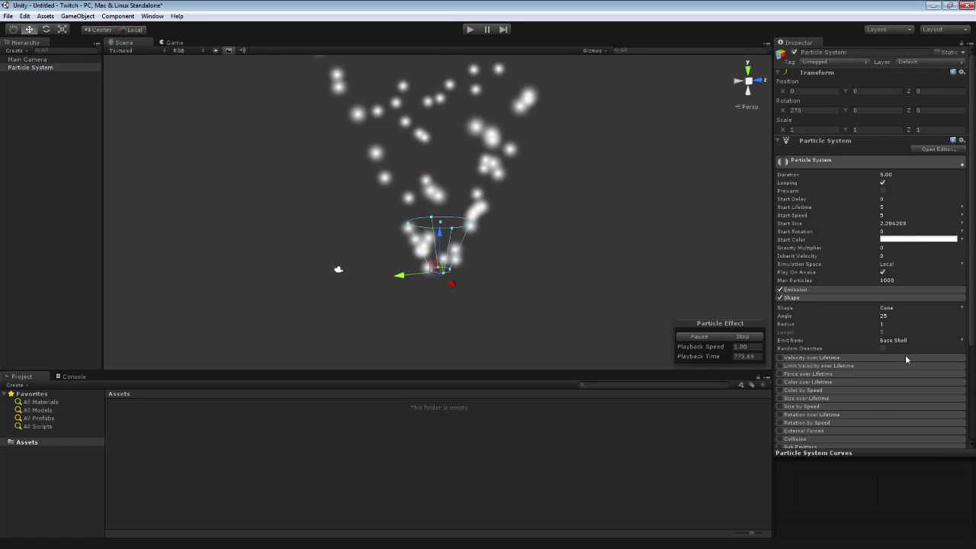
{"action": "left_click", "coordinate": [899, 341]}
{"action": "left_click", "coordinate": [907, 373]}
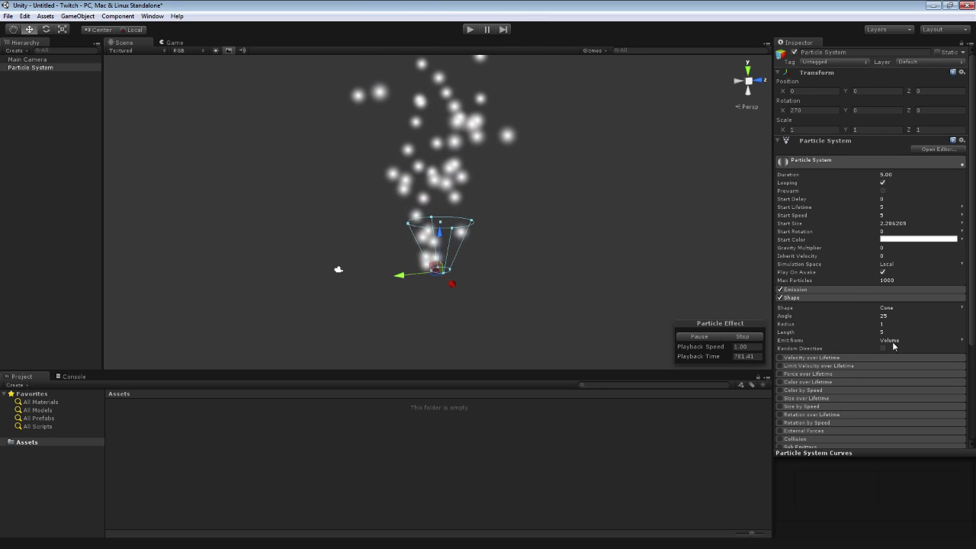
{"action": "left_click", "coordinate": [912, 383]}
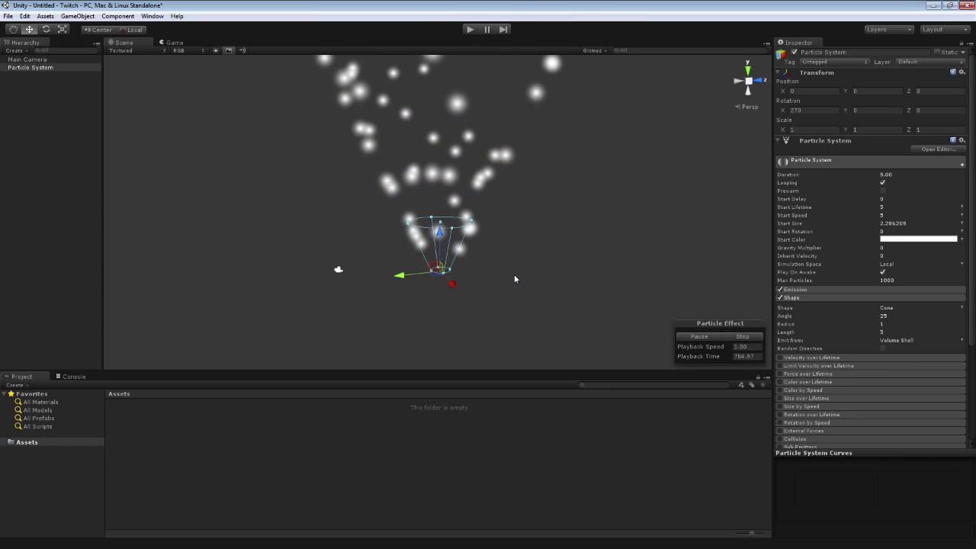
Switch the cone's Emit from to Base, try Random Direction with Volume Shell, and end on Base with Random Direction off.
{"action": "left_click", "coordinate": [900, 340]}
{"action": "left_click", "coordinate": [905, 348]}
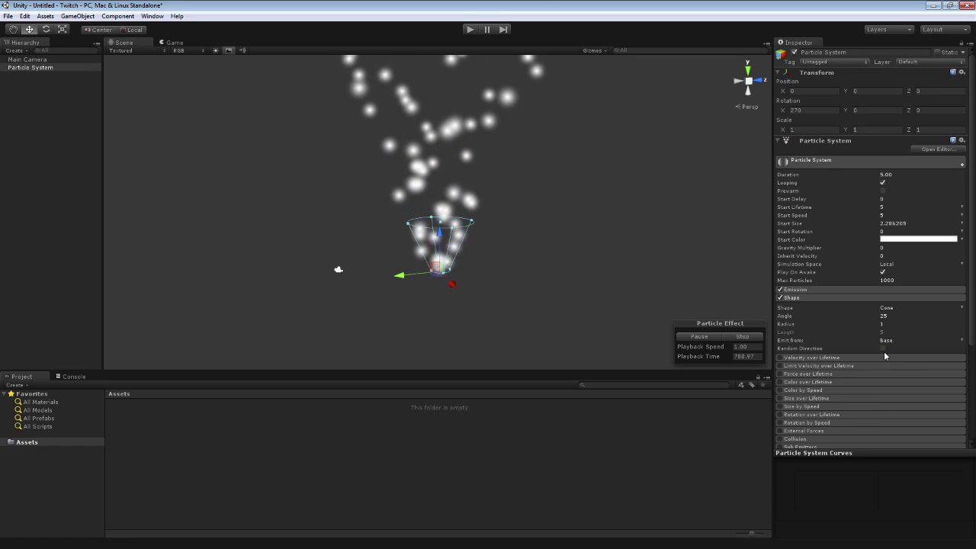
{"action": "left_click", "coordinate": [892, 341]}
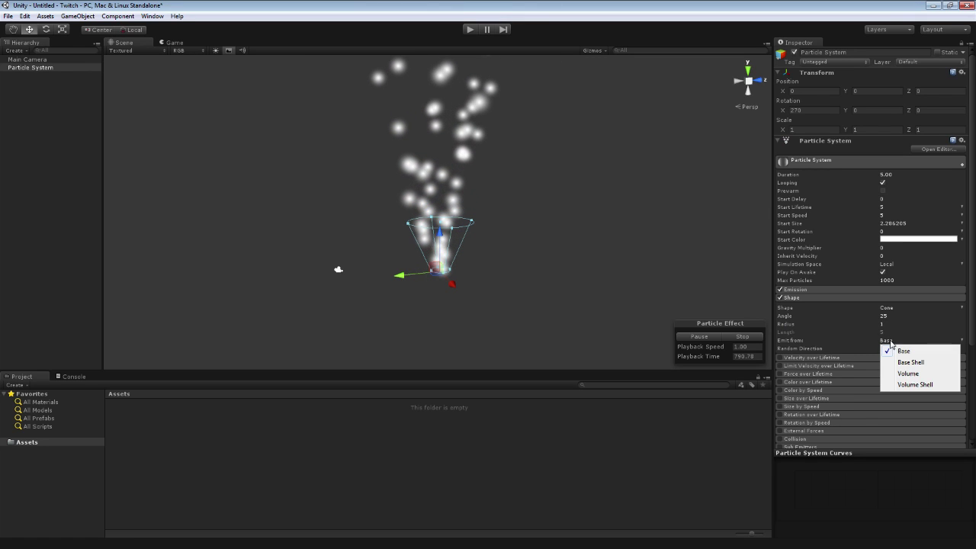
{"action": "left_click", "coordinate": [912, 385]}
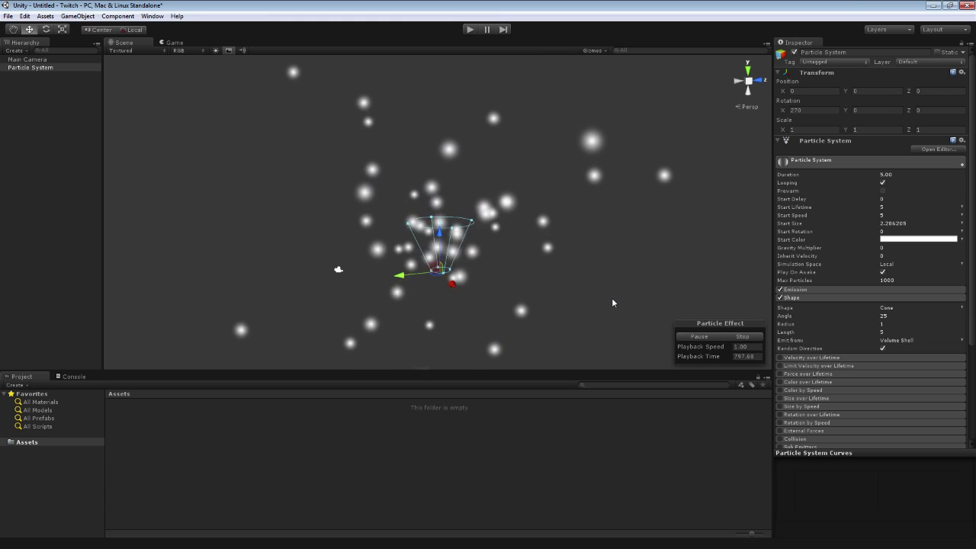
{"action": "left_click", "coordinate": [882, 347]}
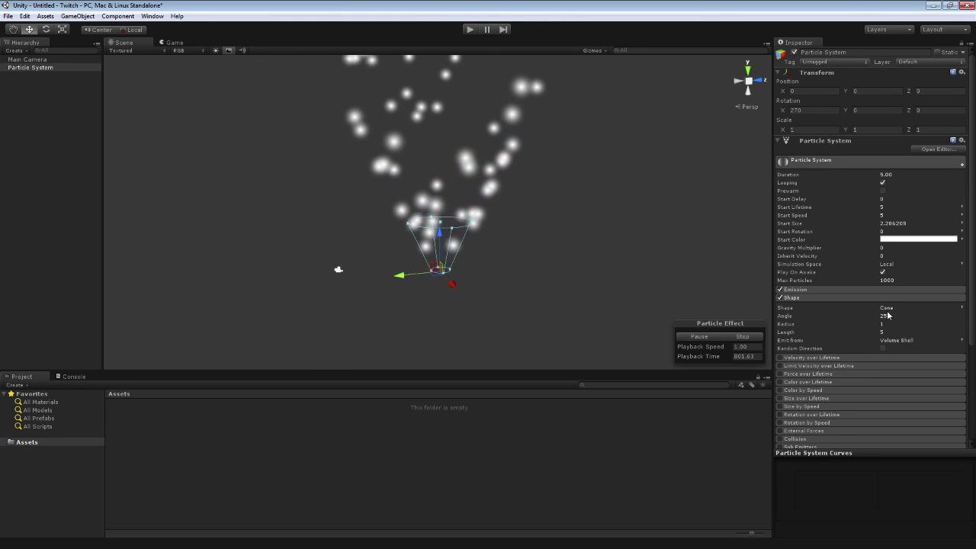
{"action": "left_click", "coordinate": [895, 341]}
{"action": "left_click", "coordinate": [896, 347]}
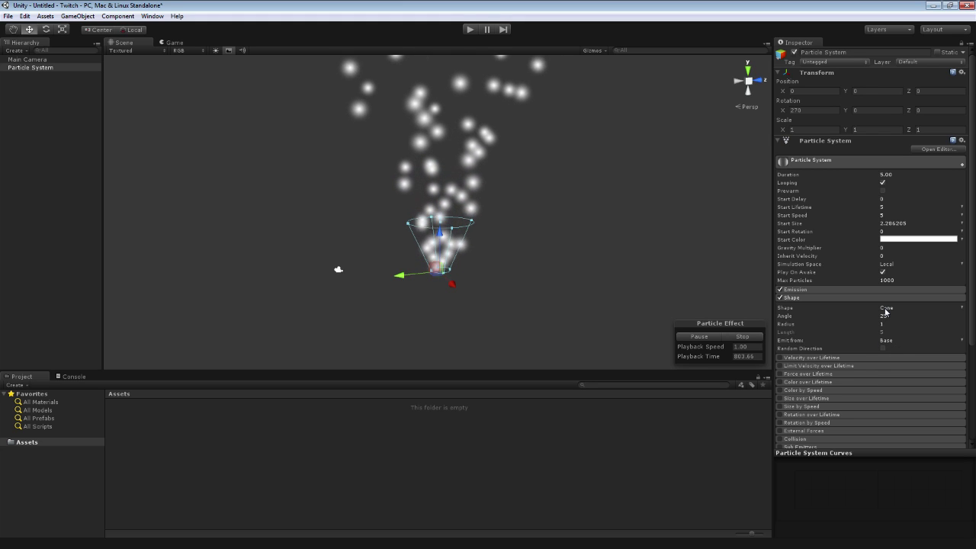
Try the Sphere, HemiSphere, Box and Mesh emitter shapes, ending on Box.
{"action": "left_click", "coordinate": [897, 319]}
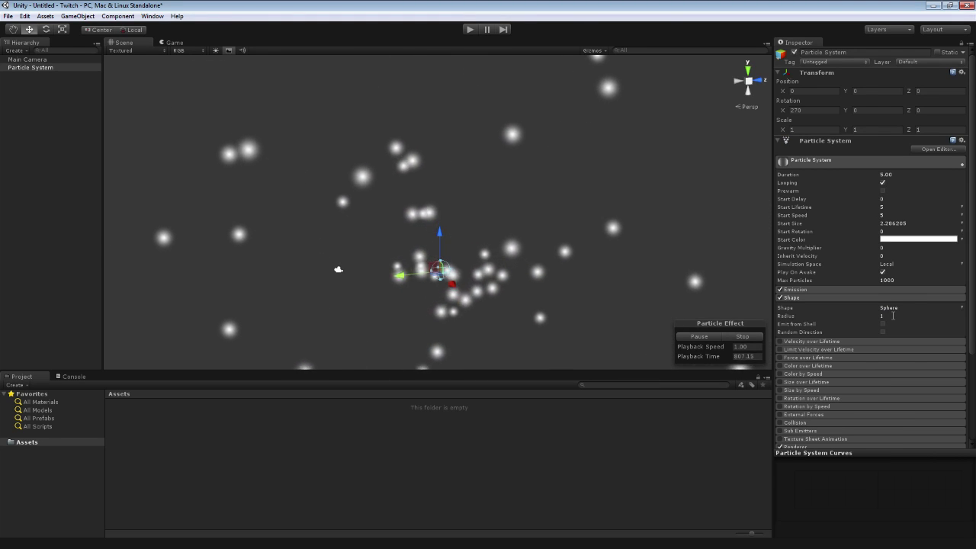
{"action": "left_click", "coordinate": [890, 306]}
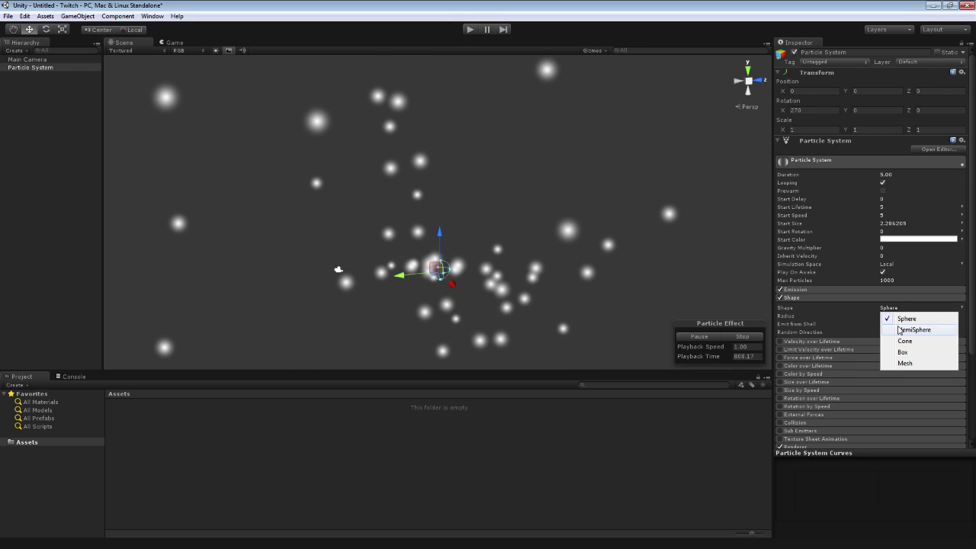
{"action": "left_click", "coordinate": [897, 323]}
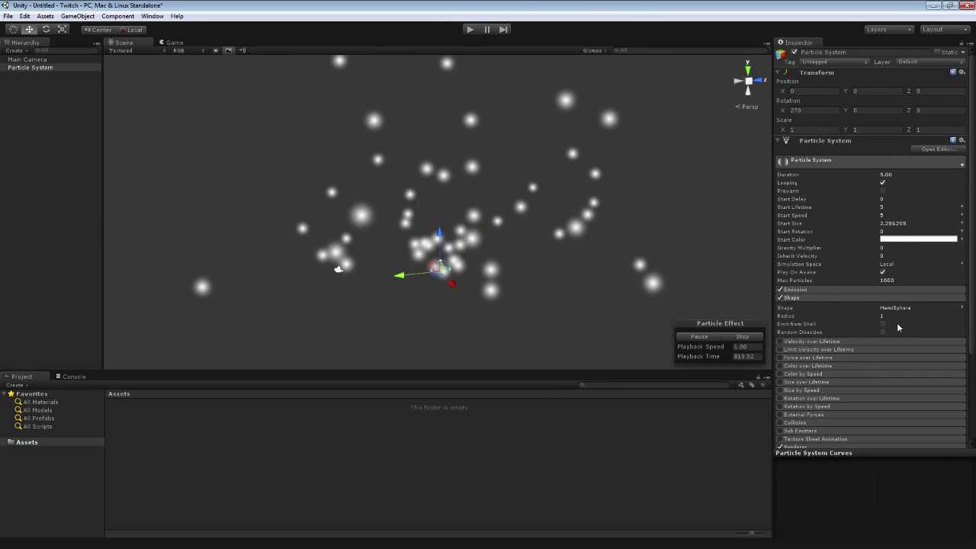
{"action": "left_click", "coordinate": [894, 308]}
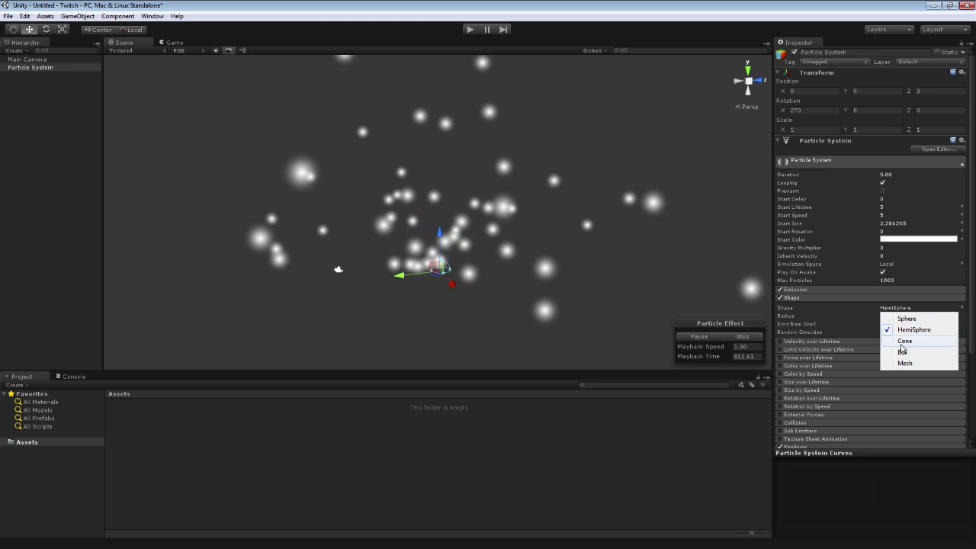
{"action": "left_click", "coordinate": [902, 354]}
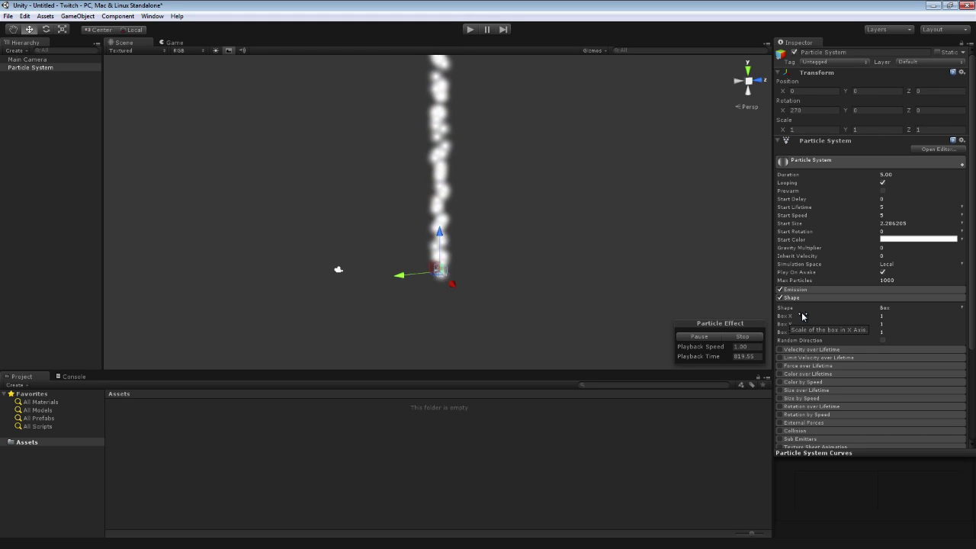
{"action": "left_click", "coordinate": [887, 308]}
{"action": "left_click", "coordinate": [903, 363]}
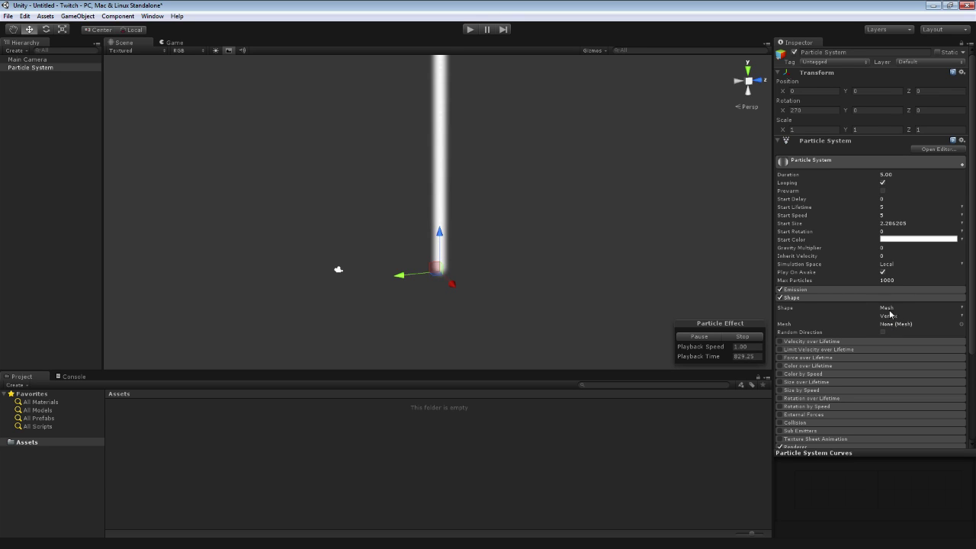
{"action": "left_click", "coordinate": [901, 352]}
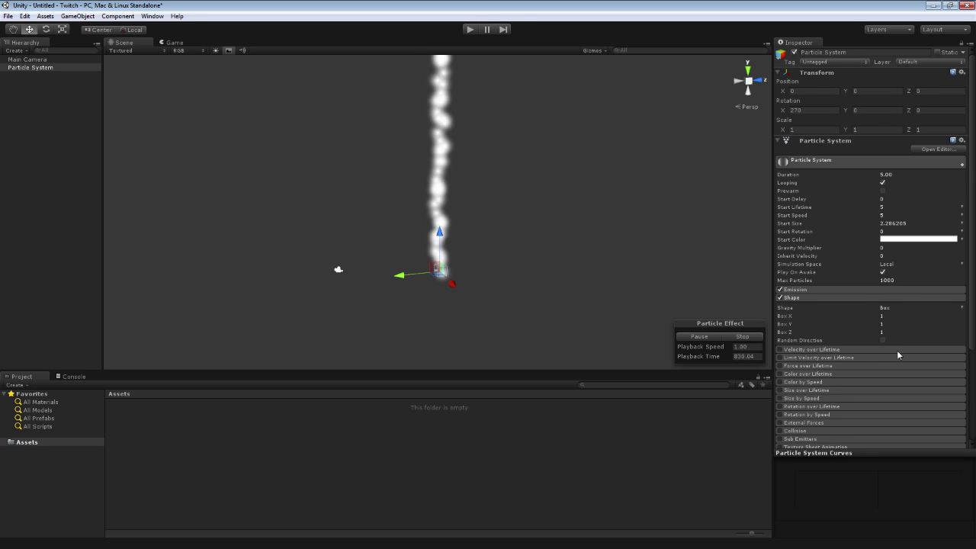
Widen the box emitter by raising Box X to 24.4.
{"action": "right_click_drag", "start_coordinate": [556, 268], "coordinate": [652, 263]}
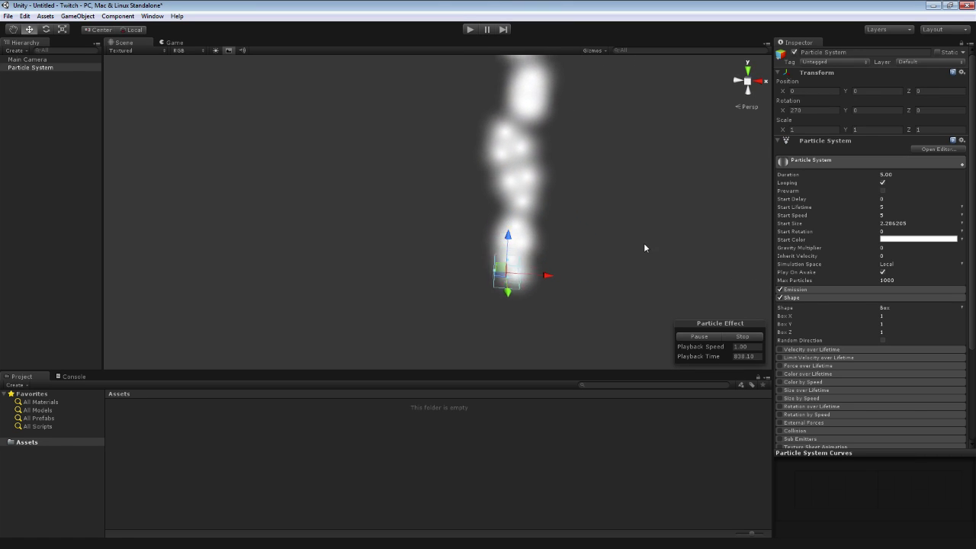
{"action": "left_click_drag", "start_coordinate": [802, 316], "coordinate": [218, 297]}
{"action": "right_click_drag", "start_coordinate": [218, 297], "coordinate": [275, 242]}
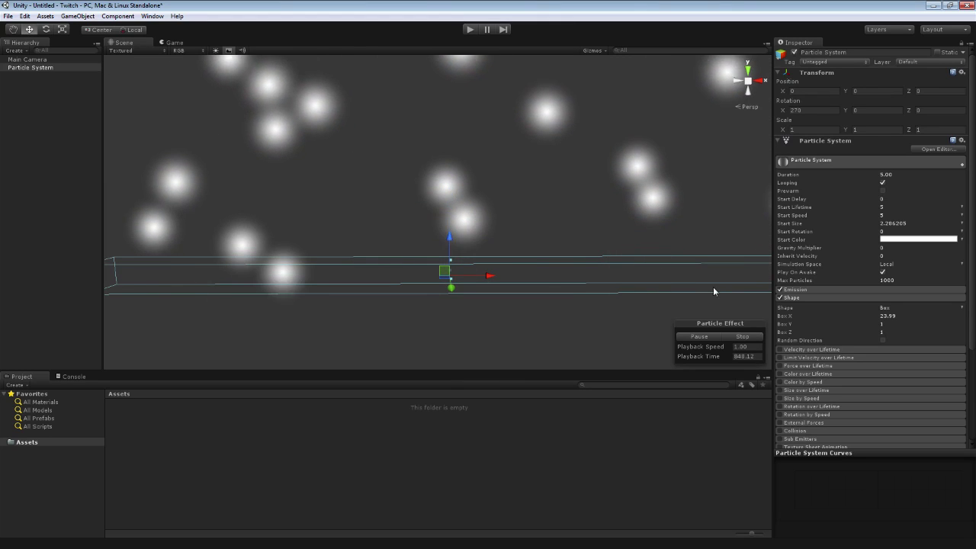
{"action": "left_click_drag", "start_coordinate": [816, 315], "coordinate": [829, 315]}
Rotate the particle system to emit downward, at X 450 and Y 180, and raise it to about Y 8.7.
{"action": "key", "text": "e"}
{"action": "left_click_drag", "start_coordinate": [423, 242], "coordinate": [737, 253]}
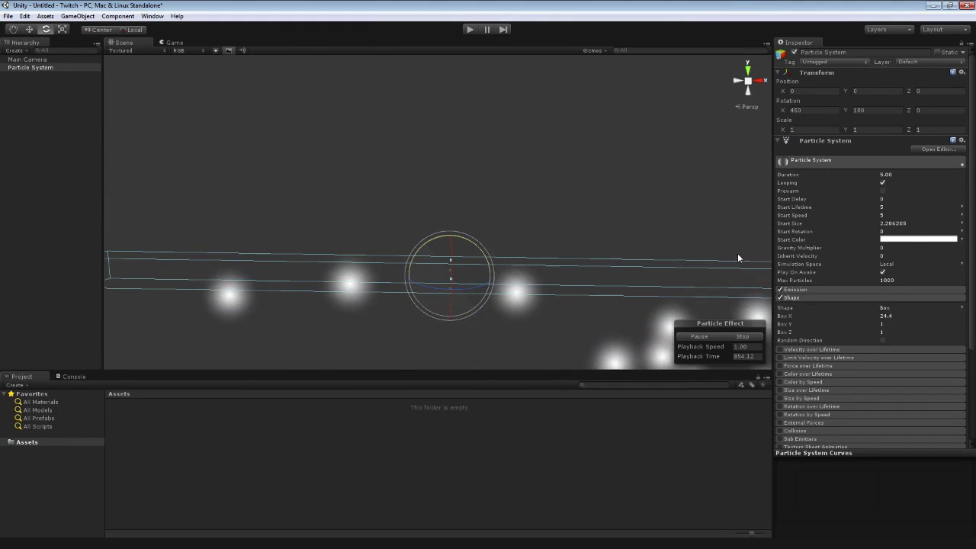
{"action": "key", "text": "w"}
{"action": "left_click_drag", "start_coordinate": [446, 319], "coordinate": [449, 61]}
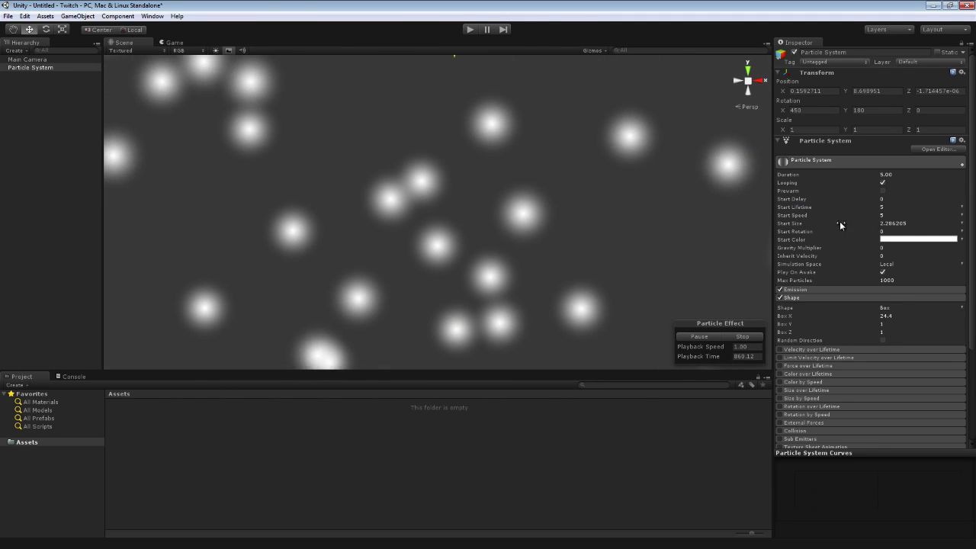
Set the particles' Start Size to 1, keeping the Particle System selected.
{"action": "left_click_drag", "start_coordinate": [840, 221], "coordinate": [824, 223]}
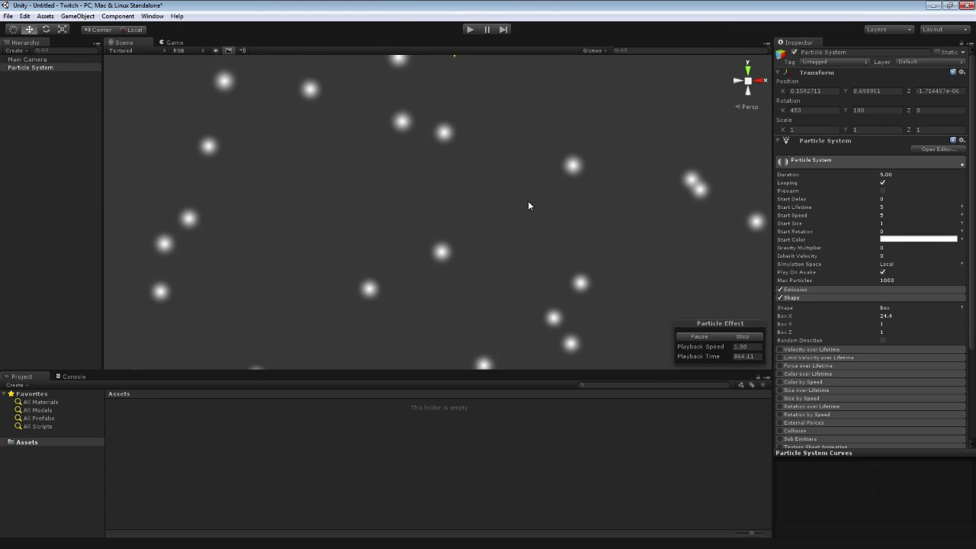
{"action": "left_click", "coordinate": [599, 261]}
{"action": "left_click", "coordinate": [27, 67]}
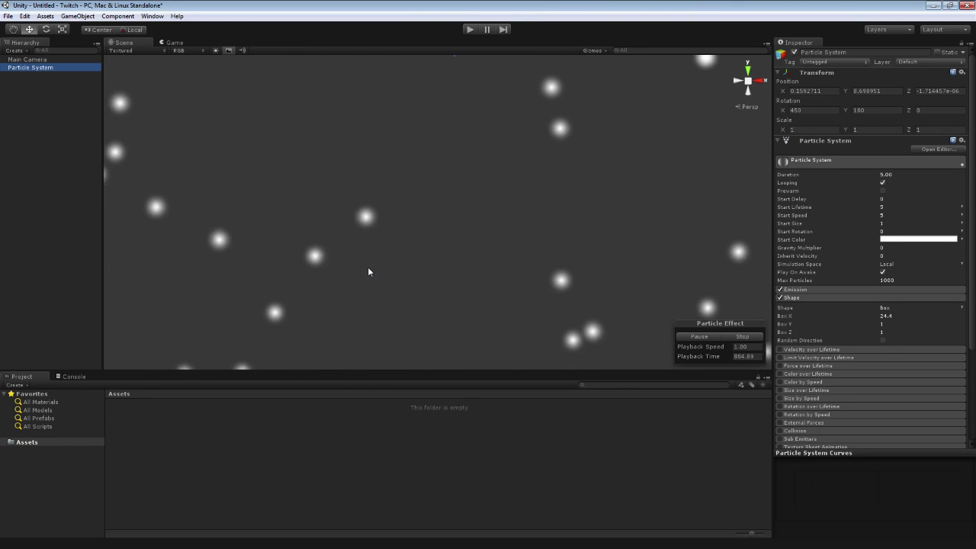
{"action": "mouse_move", "coordinate": [367, 267]}
{"action": "left_mouse_down", "text": "alt"}
{"action": "mouse_move", "coordinate": [370, 182]}
{"action": "mouse_move", "coordinate": [379, 181]}
{"action": "mouse_move", "coordinate": [377, 269]}
{"action": "left_mouse_up", "text": "alt"}
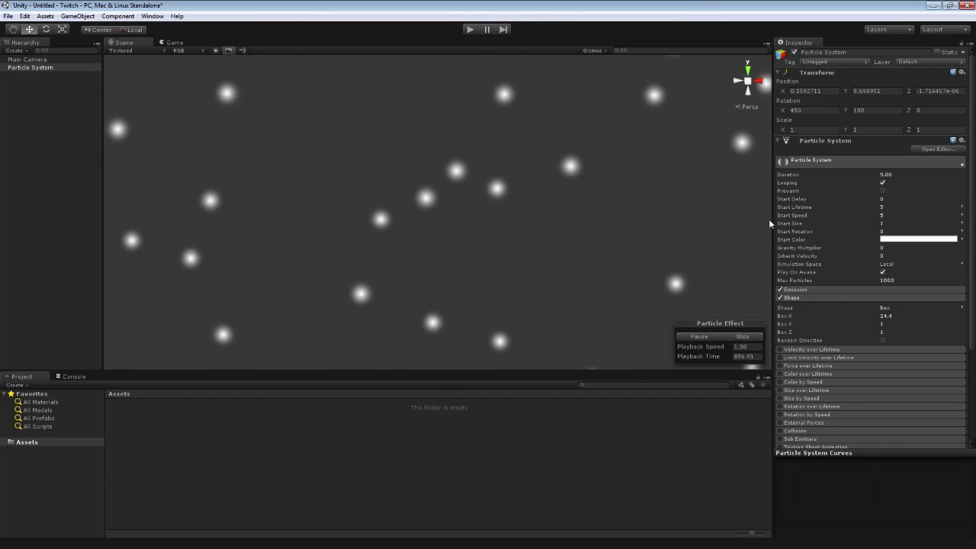
Change Start Size to Random Between Two Constants, ranging from 0 to 2.
{"action": "left_click", "coordinate": [961, 222]}
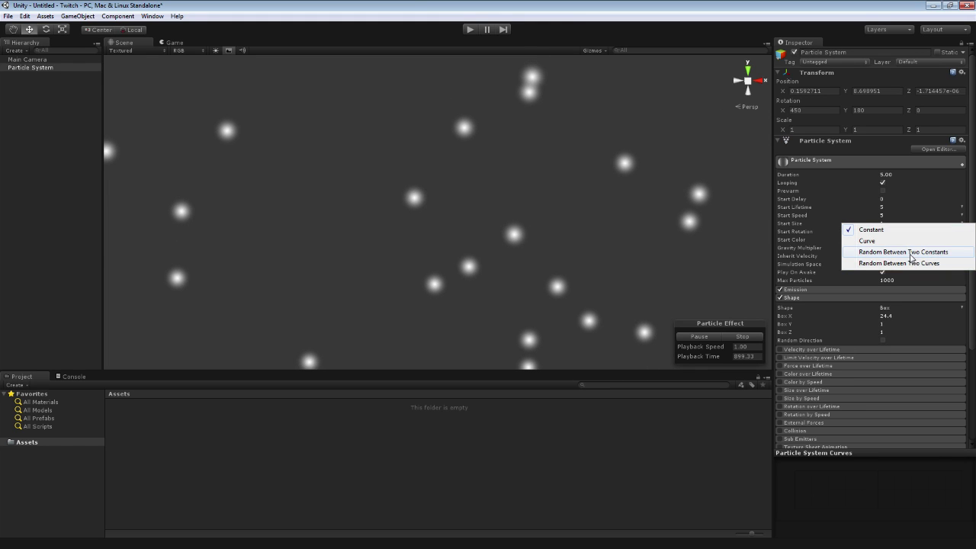
{"action": "left_click", "coordinate": [911, 253]}
{"action": "left_click", "coordinate": [884, 223]}
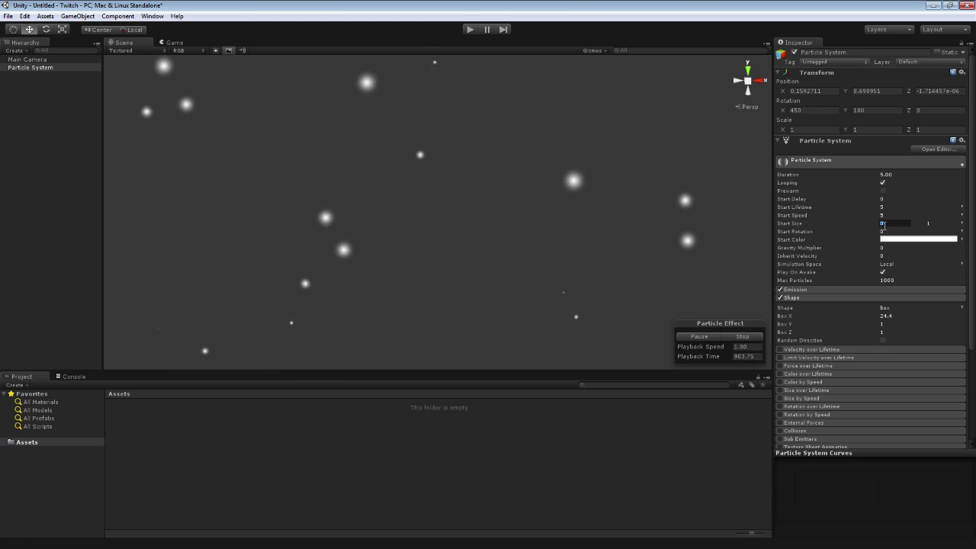
{"action": "left_click", "coordinate": [929, 223]}
{"action": "type", "text": "2"}
{"action": "key", "text": "Return"}
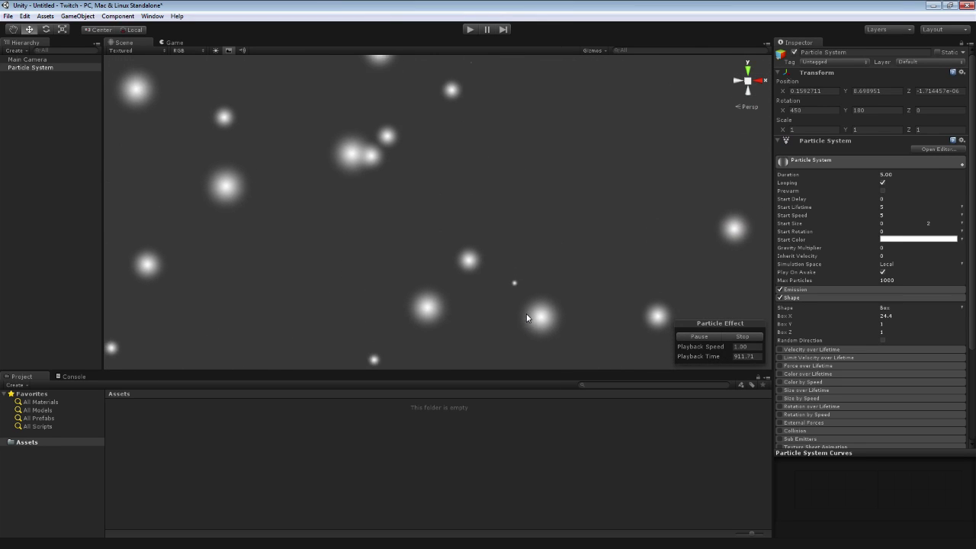
Tilt the box emitter so the particles fall diagonally, with a rotation of about X 433.4, Y 270 and Z 90.
{"action": "mouse_move", "coordinate": [527, 314]}
{"action": "right_mouse_down"}
{"action": "mouse_move", "coordinate": [529, 223]}
{"action": "mouse_move", "coordinate": [602, 212]}
{"action": "mouse_move", "coordinate": [560, 230]}
{"action": "mouse_move", "coordinate": [539, 279]}
{"action": "mouse_move", "coordinate": [543, 309]}
{"action": "right_mouse_up"}
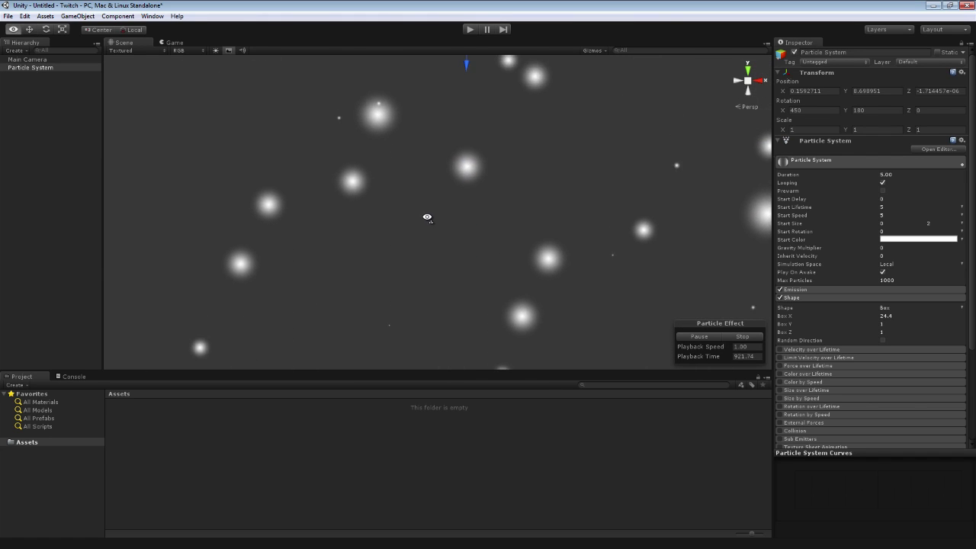
{"action": "right_click_drag", "start_coordinate": [427, 218], "coordinate": [467, 170]}
{"action": "key", "text": "e"}
{"action": "left_click_drag", "start_coordinate": [471, 171], "coordinate": [450, 193]}
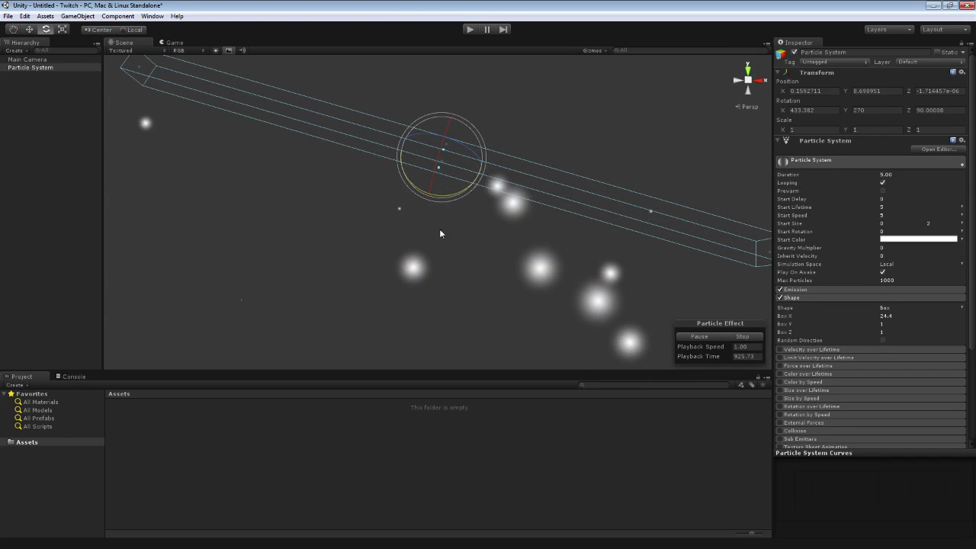
Raise the Gravity Multiplier to 0.36.
{"action": "right_click_drag", "start_coordinate": [450, 257], "coordinate": [462, 280]}
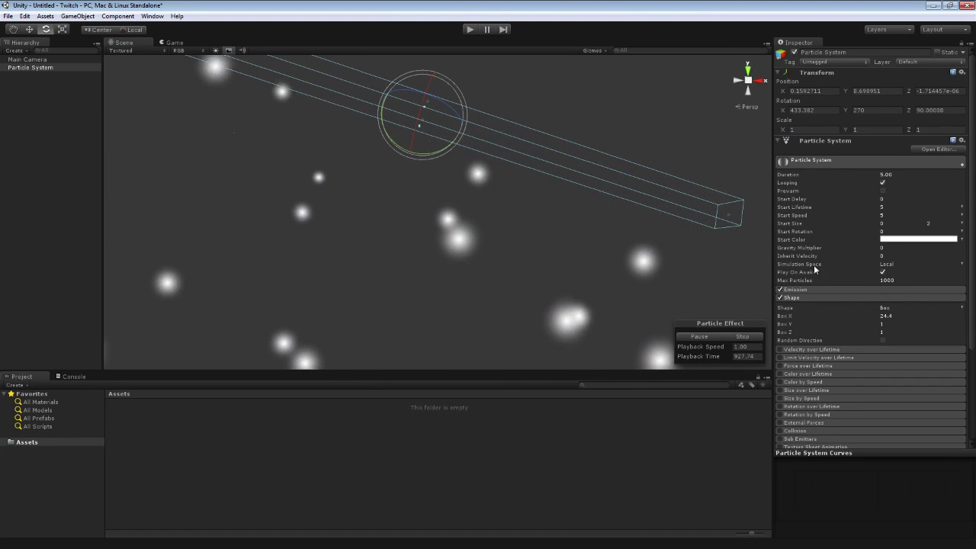
{"action": "left_click_drag", "start_coordinate": [811, 248], "coordinate": [819, 251]}
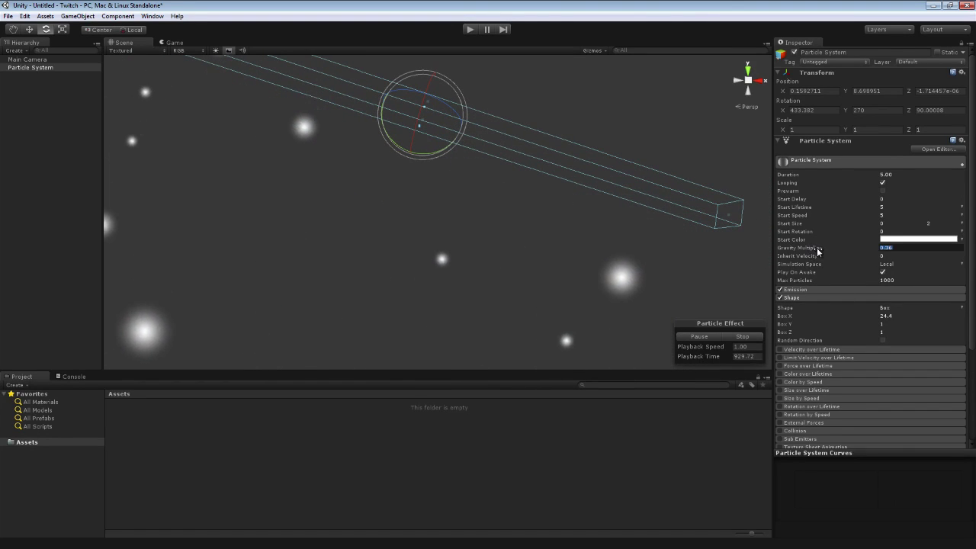
{"action": "right_click_drag", "start_coordinate": [584, 267], "coordinate": [543, 305]}
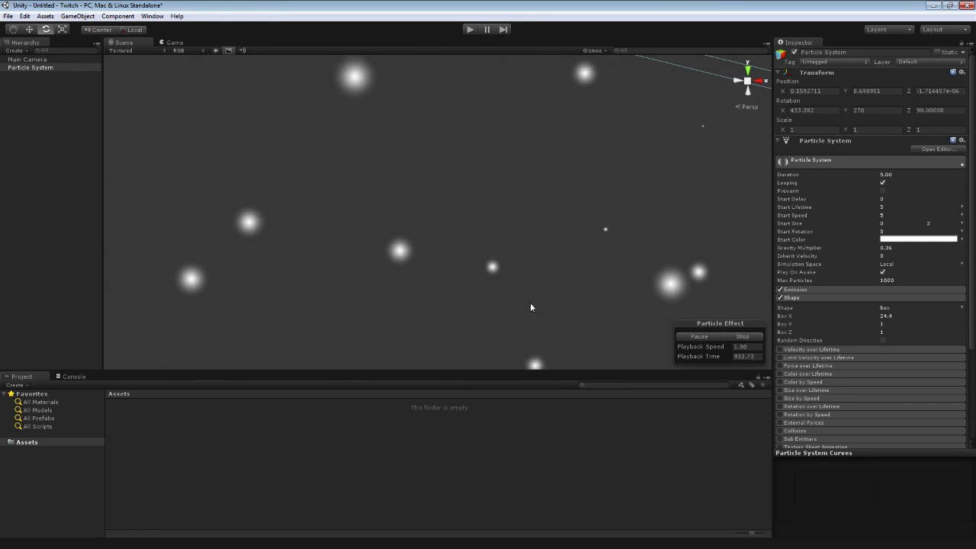
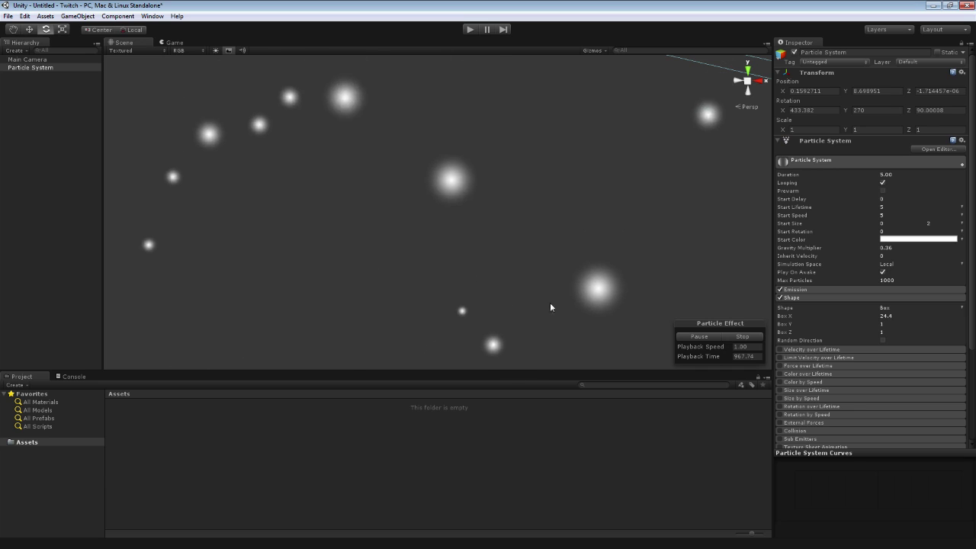
Frame the emitter, try a larger Box Z value, and restore Box Z to 1.
{"action": "key", "text": "f"}
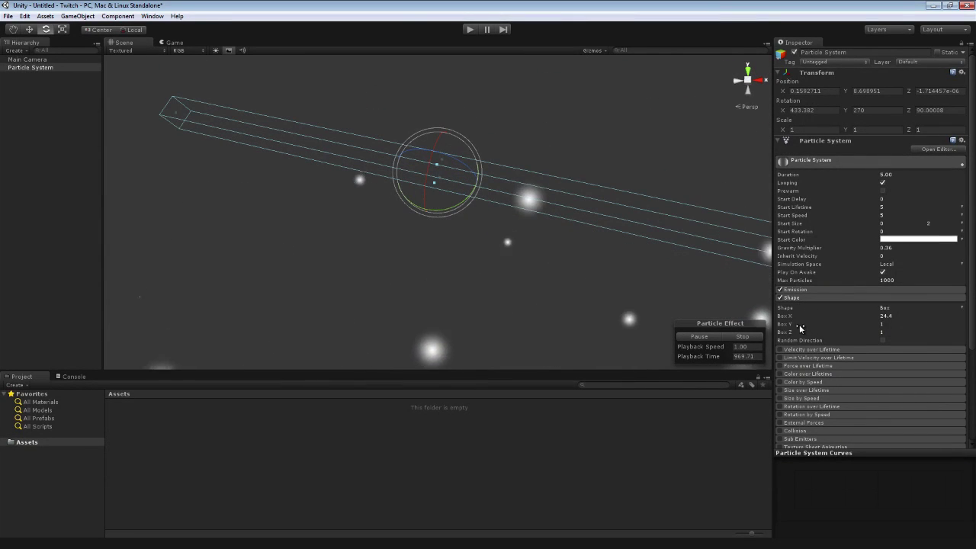
{"action": "left_click_drag", "start_coordinate": [813, 331], "coordinate": [901, 333]}
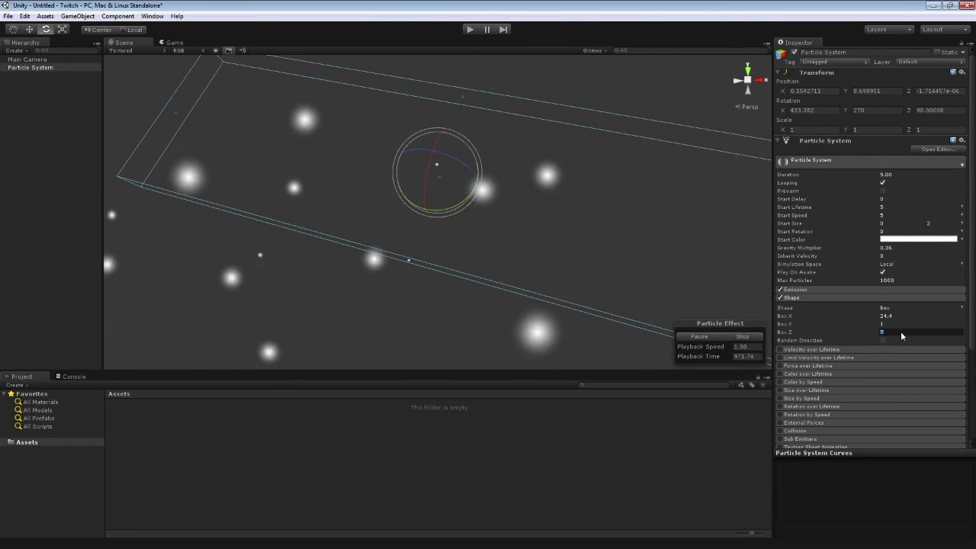
{"action": "type", "text": "1"}
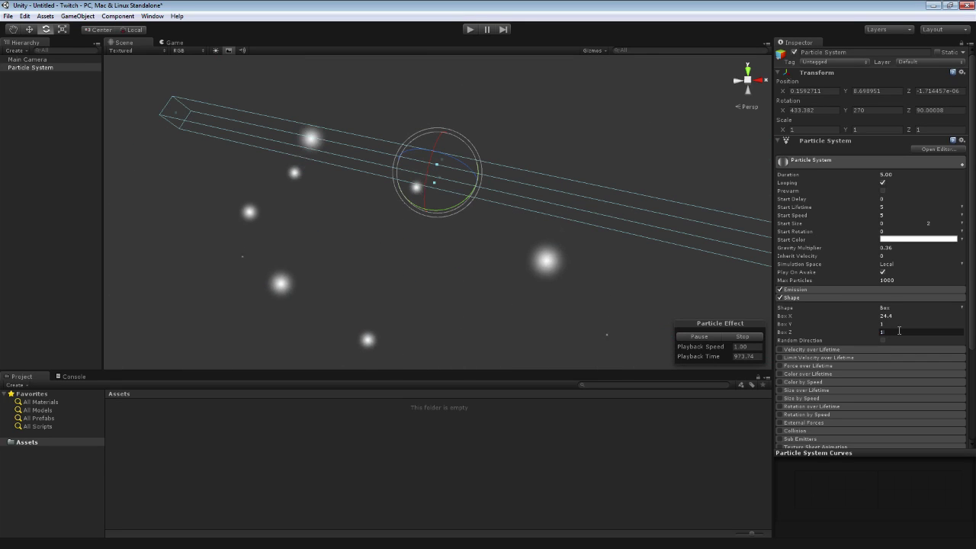
{"action": "left_click_drag", "start_coordinate": [532, 309], "coordinate": [505, 375], "text": "alt"}
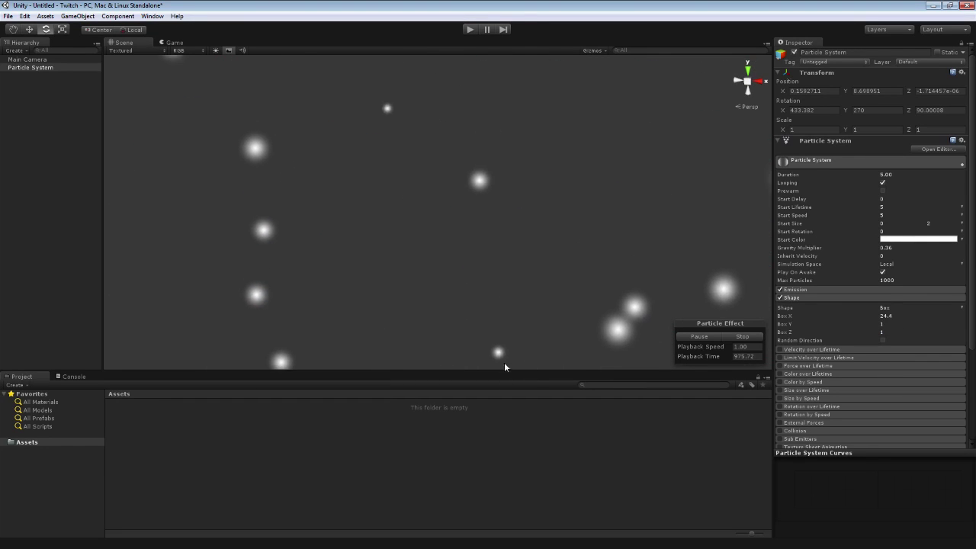
{"action": "key", "text": "e"}
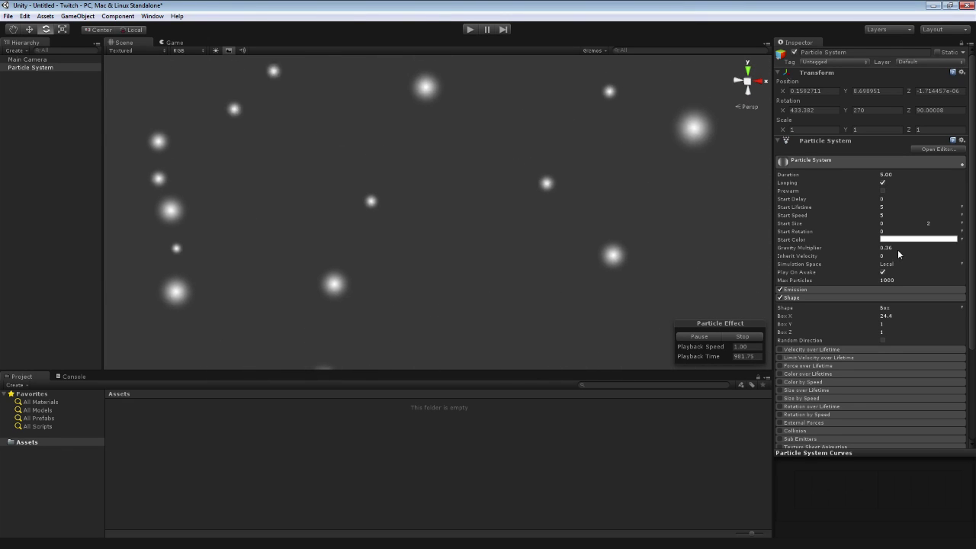
Try a negative Gravity Multiplier of about -3.09, and reset it to 0.
{"action": "left_click_drag", "start_coordinate": [820, 248], "coordinate": [809, 249]}
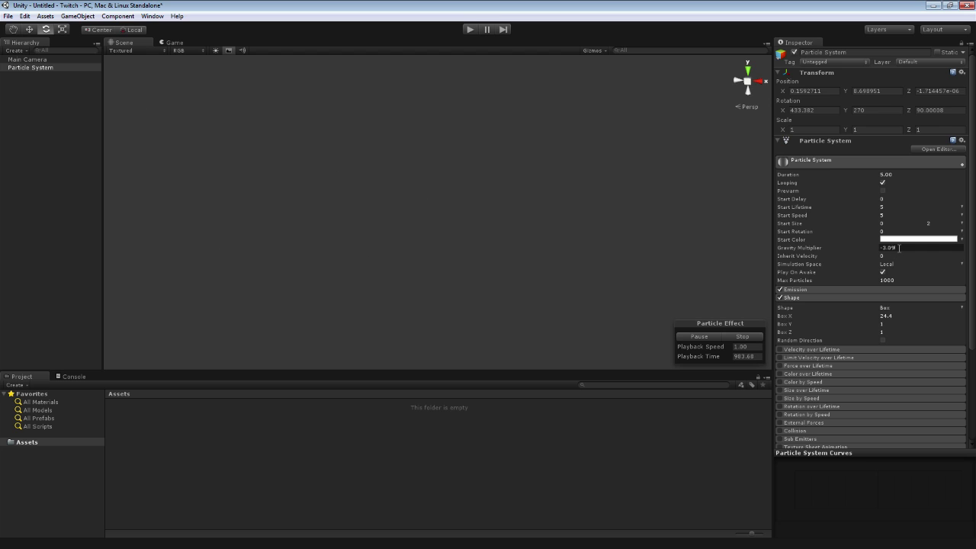
{"action": "type", "text": "0"}
{"action": "key", "text": "Return"}
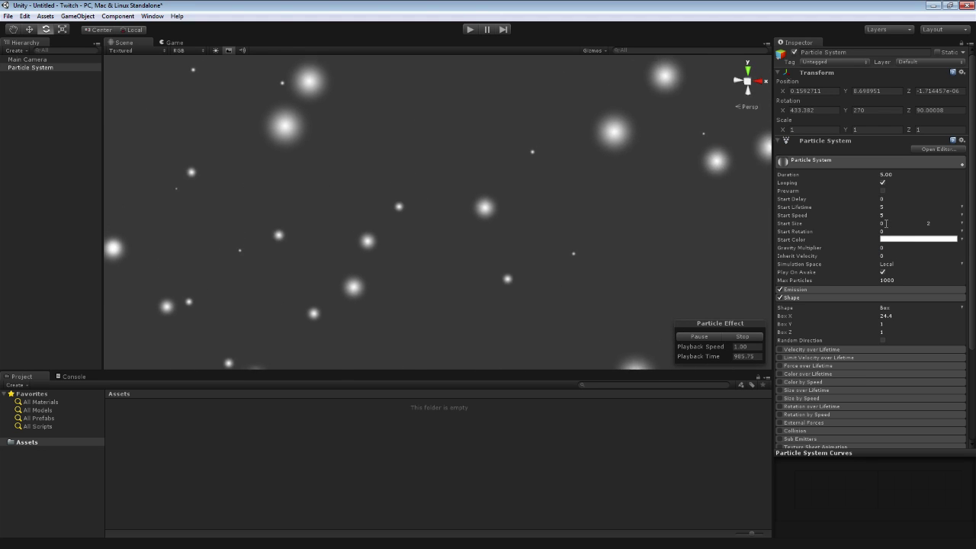
Switch the particles' Start Size back to a constant value and set it to 1.
{"action": "left_click", "coordinate": [962, 224]}
{"action": "left_click", "coordinate": [946, 229]}
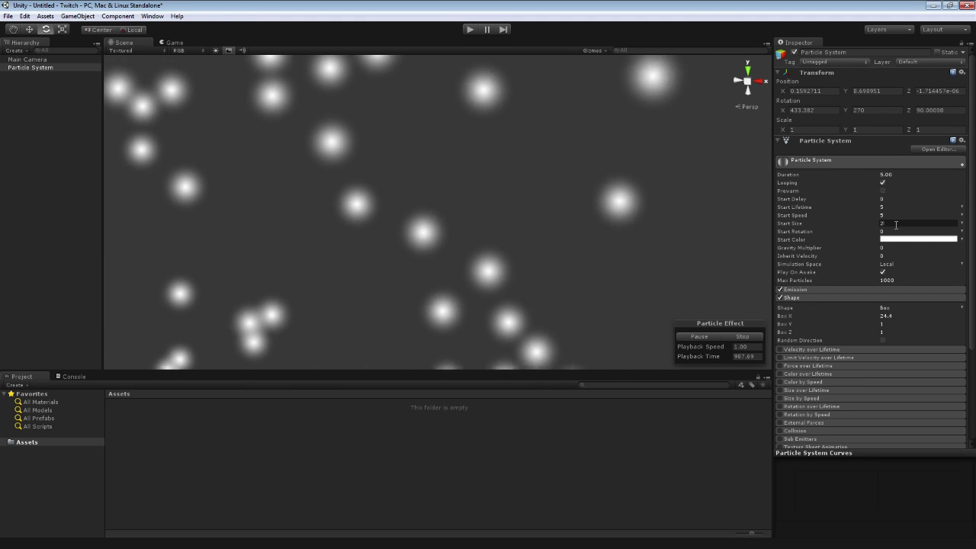
{"action": "type", "text": "1"}
{"action": "key", "text": "Return"}
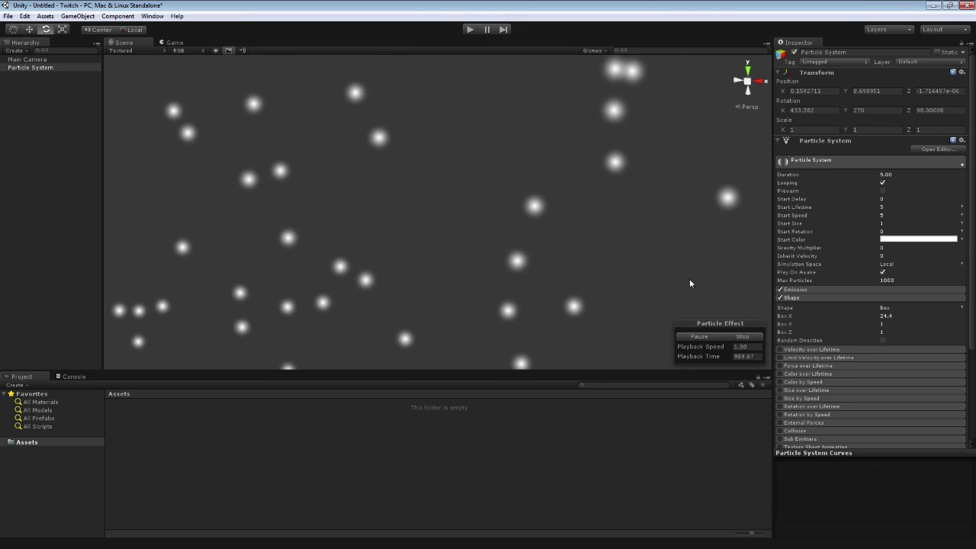
Reset the Particle System's position to 0 on X, Y and Z.
{"action": "left_click_drag", "start_coordinate": [527, 248], "coordinate": [610, 229], "text": "alt"}
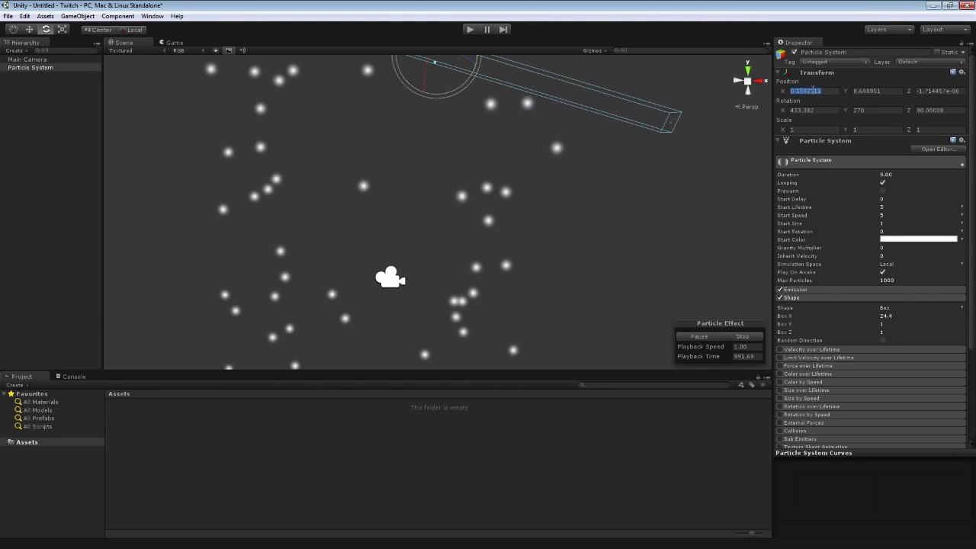
{"action": "left_click", "coordinate": [808, 91]}
{"action": "type", "text": "0"}
{"action": "key", "text": "Tab"}
{"action": "type", "text": "0"}
{"action": "key", "text": "Tab"}
{"action": "type", "text": "0"}
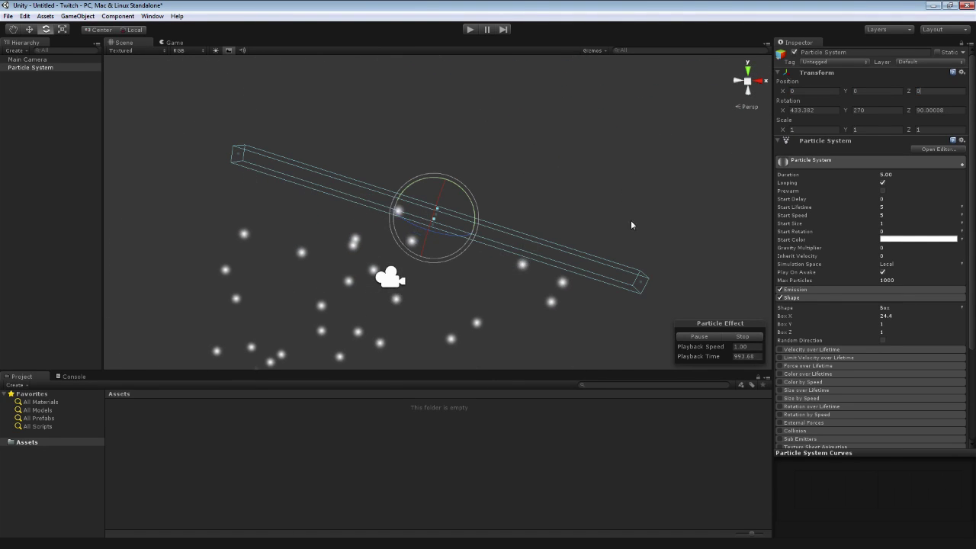
Reset the Particle System's rotation to 0 on all three axes.
{"action": "left_click", "coordinate": [816, 111]}
{"action": "type", "text": "0"}
{"action": "key", "text": "Tab"}
{"action": "type", "text": "0"}
{"action": "key", "text": "Tab"}
{"action": "type", "text": "0"}
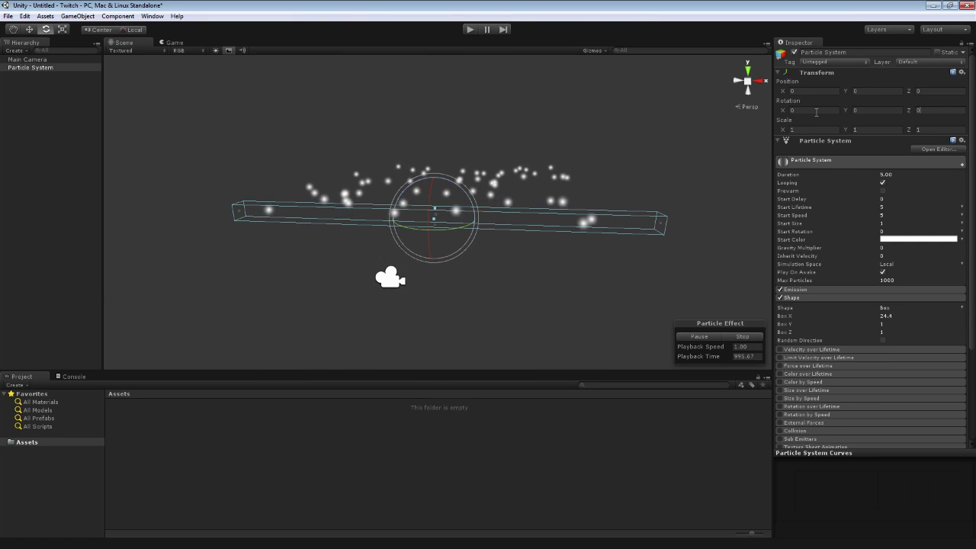
Rotate the emitter about its X axis to point the particles upward, setting the X rotation to exactly -90.
{"action": "left_click_drag", "start_coordinate": [609, 131], "coordinate": [622, 127], "text": "alt"}
{"action": "left_click_drag", "start_coordinate": [425, 187], "coordinate": [420, 257]}
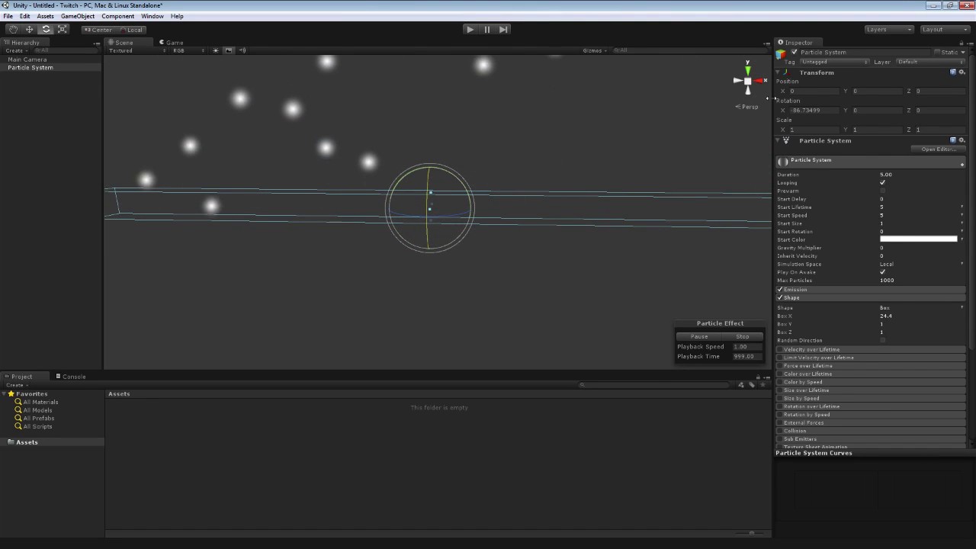
{"action": "left_click", "coordinate": [827, 112]}
{"action": "type", "text": "-90"}
{"action": "key", "text": "Return"}
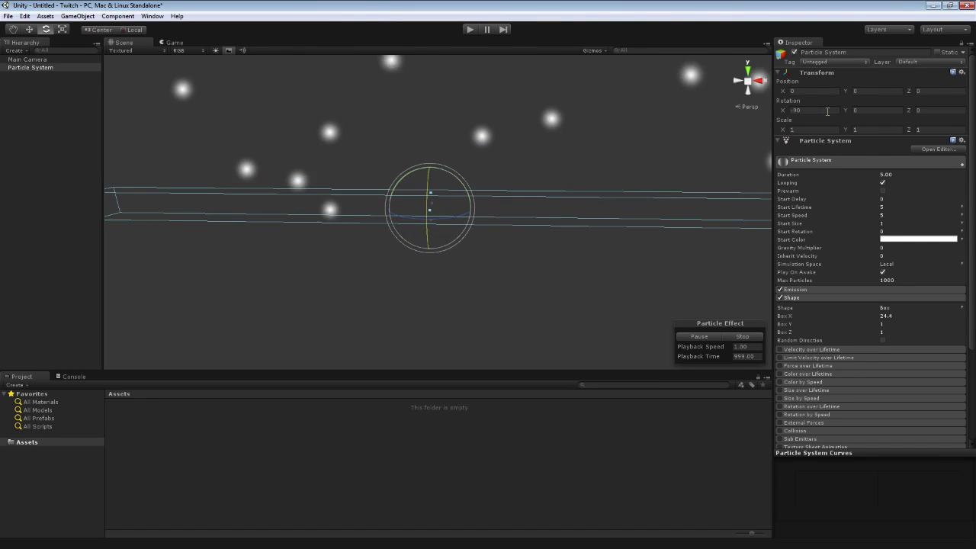
Try the Sphere emitter shape, switch the Shape to Cone, and collapse the Shape module.
{"action": "right_click_drag", "start_coordinate": [493, 288], "coordinate": [511, 276]}
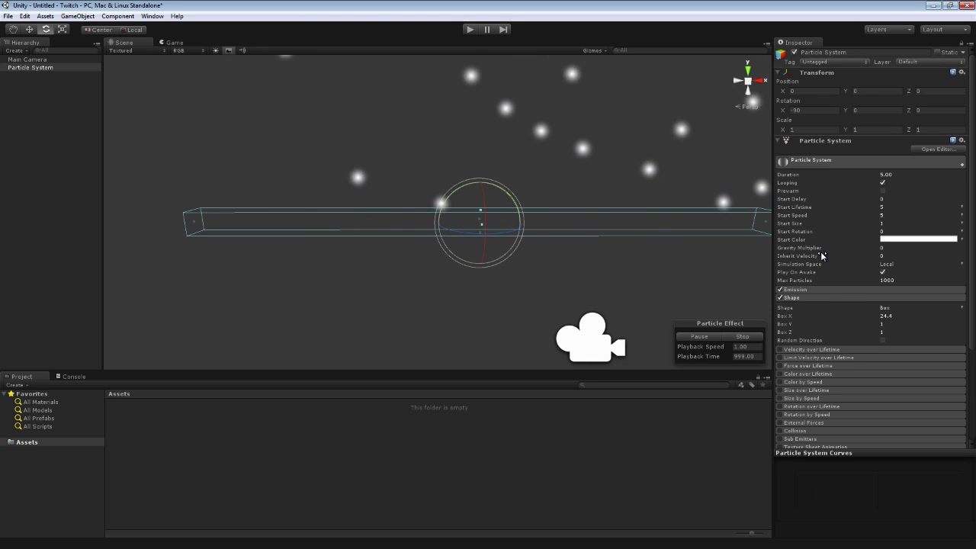
{"action": "left_click", "coordinate": [894, 308]}
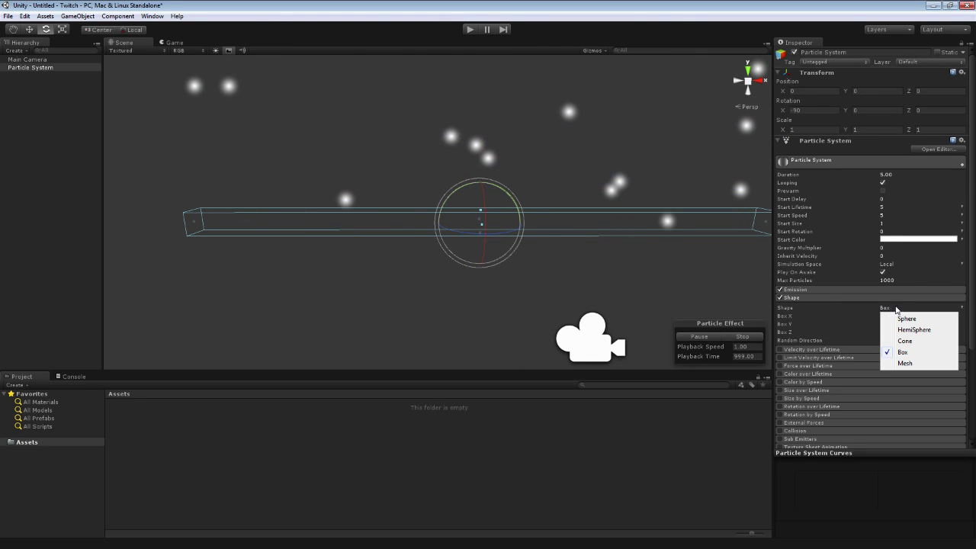
{"action": "left_click", "coordinate": [906, 318]}
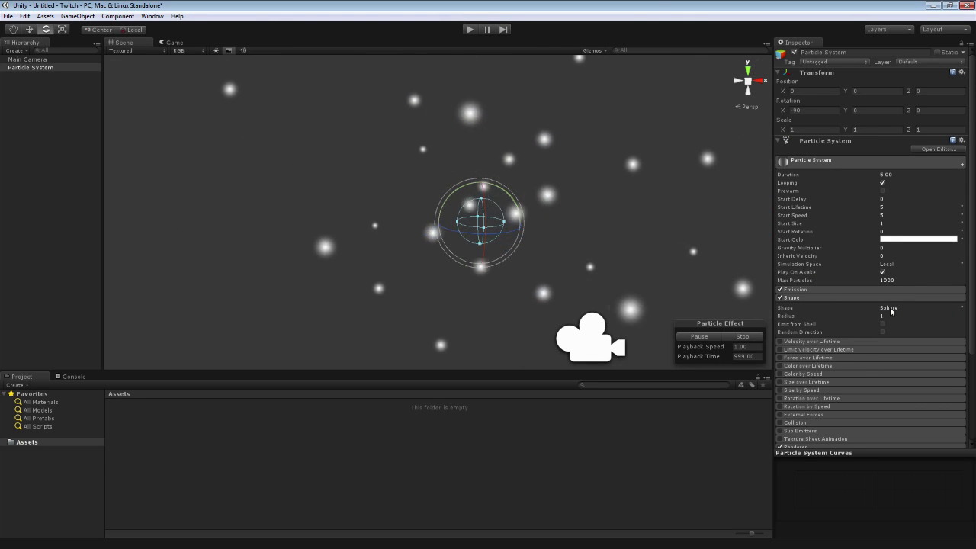
{"action": "left_click", "coordinate": [894, 309]}
{"action": "left_click", "coordinate": [905, 341]}
{"action": "right_click_drag", "start_coordinate": [670, 291], "coordinate": [624, 252]}
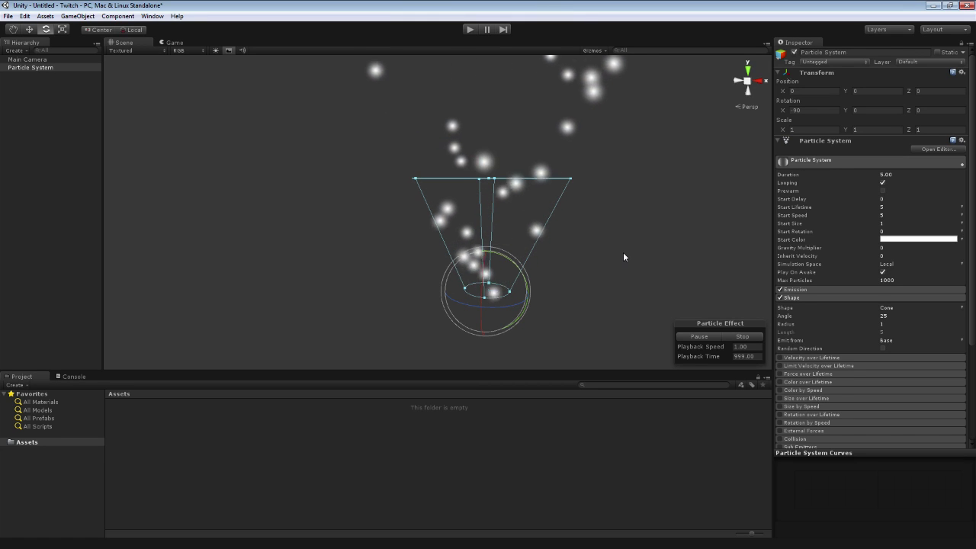
{"action": "left_click", "coordinate": [833, 297]}
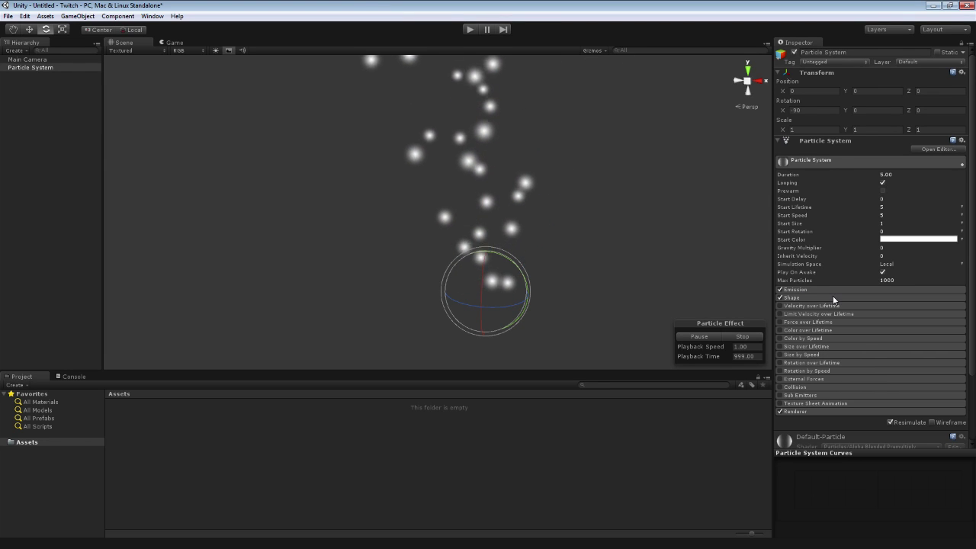
Enable the Velocity over Lifetime module and set its X velocity to 5.
{"action": "scroll", "coordinate": [834, 299], "scroll_direction": "down", "scroll_amount": 2}
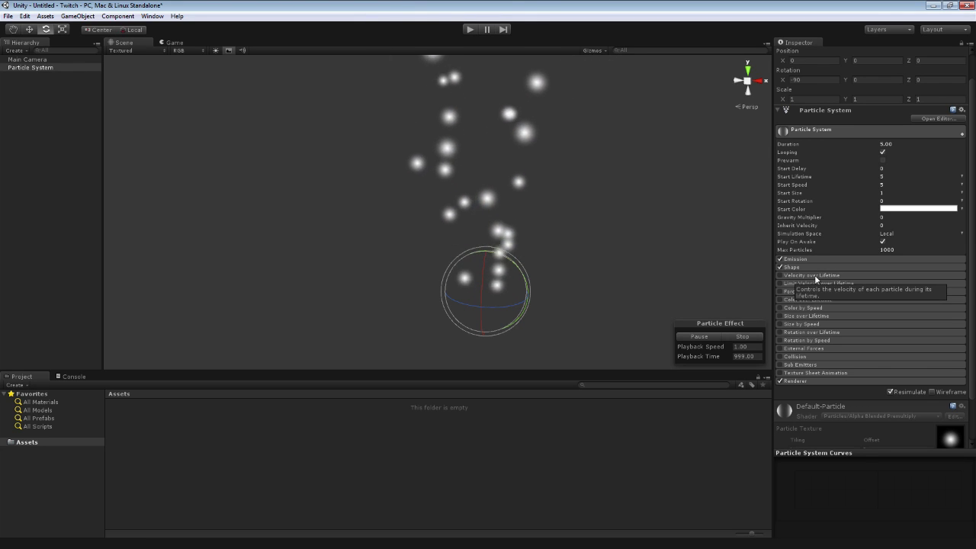
{"action": "left_click", "coordinate": [815, 275]}
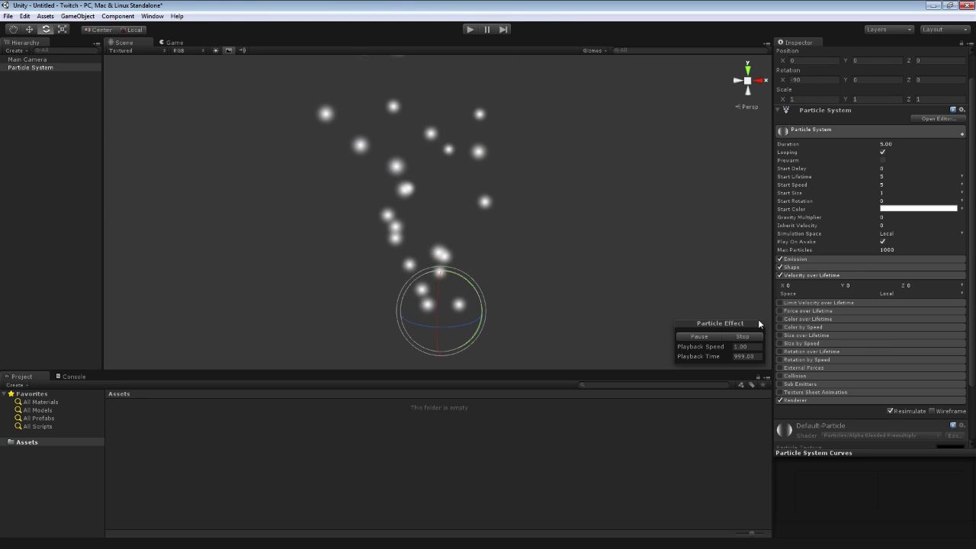
{"action": "left_click", "coordinate": [794, 285]}
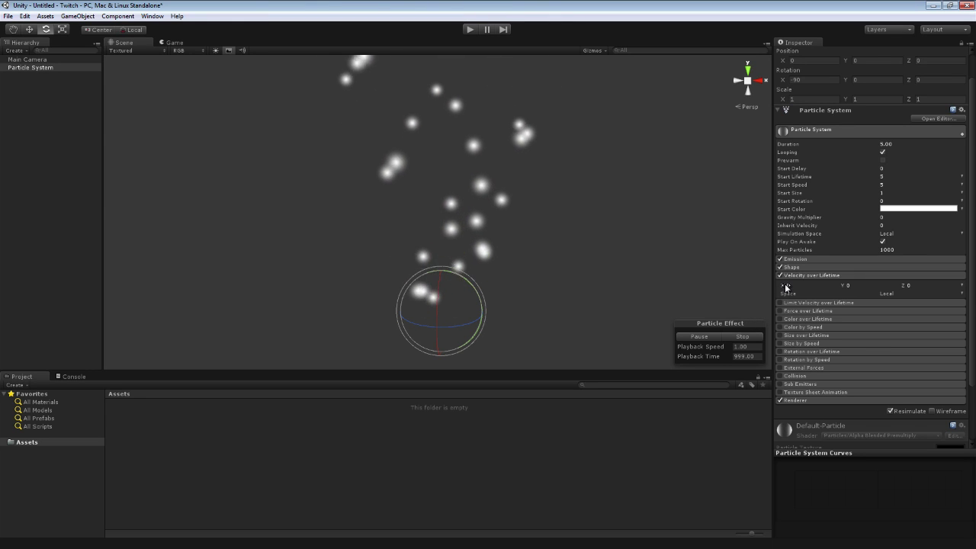
{"action": "type", "text": "5"}
{"action": "key", "text": "Return"}
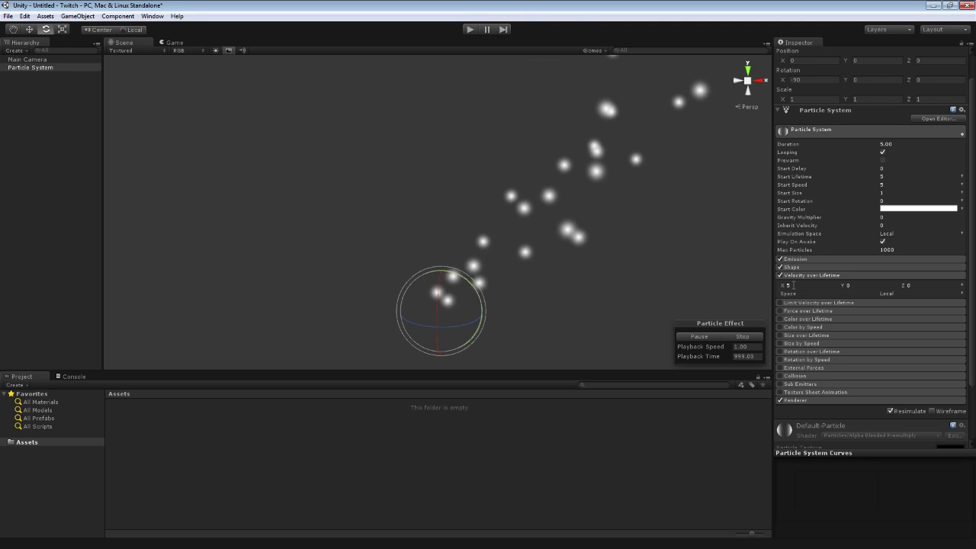
Expand the Shape module again and change the emitter shape from Cone to Box.
{"action": "left_click_drag", "start_coordinate": [685, 287], "coordinate": [651, 253], "text": "alt"}
{"action": "scroll", "coordinate": [642, 267], "scroll_direction": "down", "scroll_amount": 7}
{"action": "scroll", "coordinate": [650, 253], "scroll_direction": "down", "scroll_amount": 3}
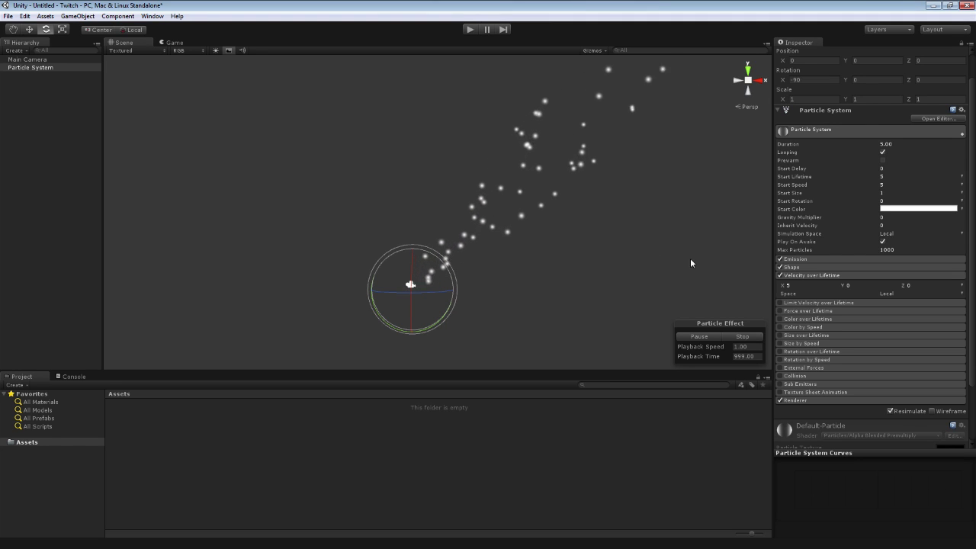
{"action": "left_click", "coordinate": [793, 267]}
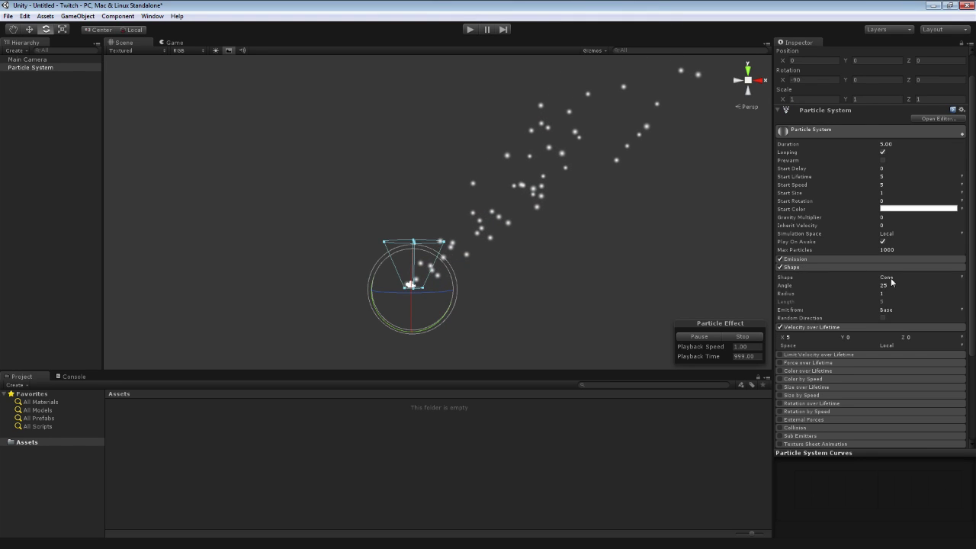
{"action": "left_click", "coordinate": [891, 278]}
{"action": "left_click", "coordinate": [905, 322]}
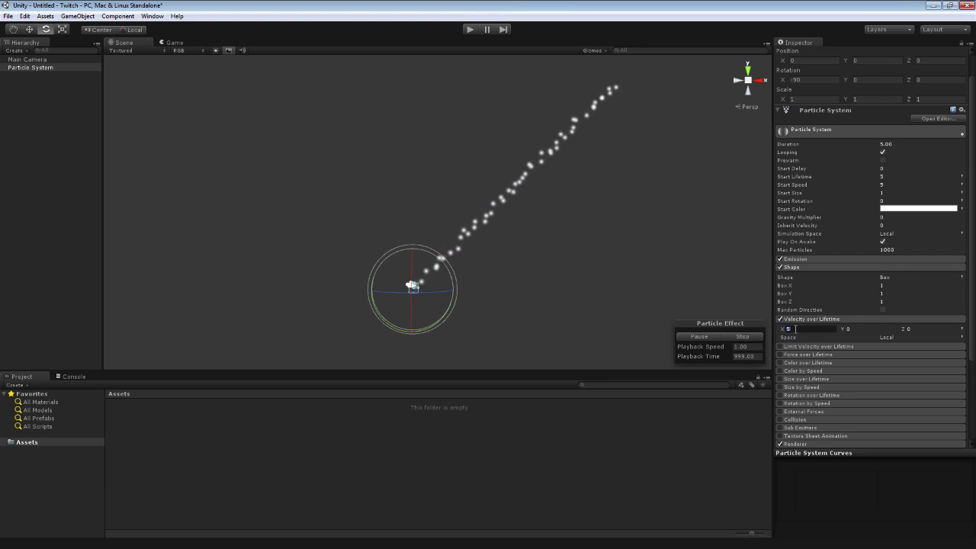
Switch Velocity over Lifetime to Curve mode and shape the X curve to rise from about -1 to 1.
{"action": "left_click", "coordinate": [962, 330]}
{"action": "left_click", "coordinate": [903, 345]}
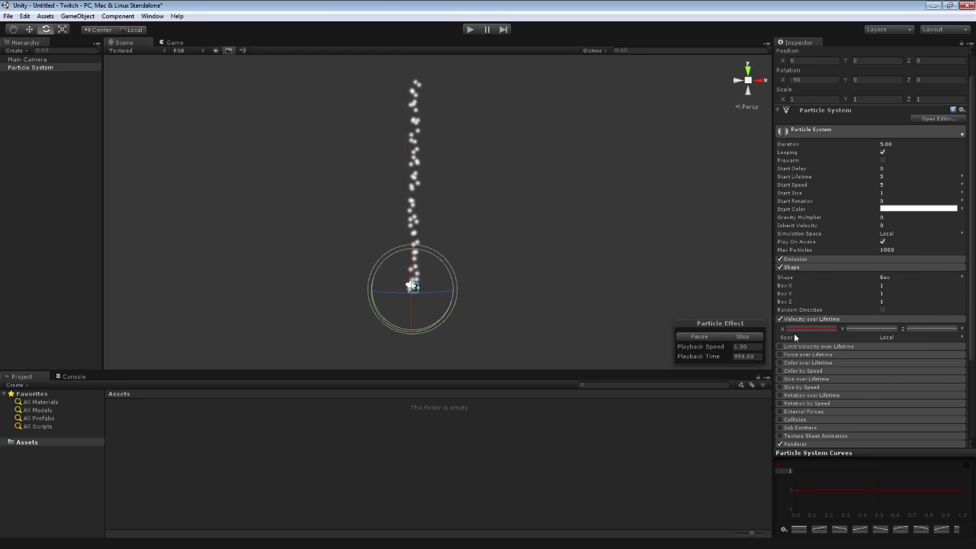
{"action": "left_click", "coordinate": [873, 329]}
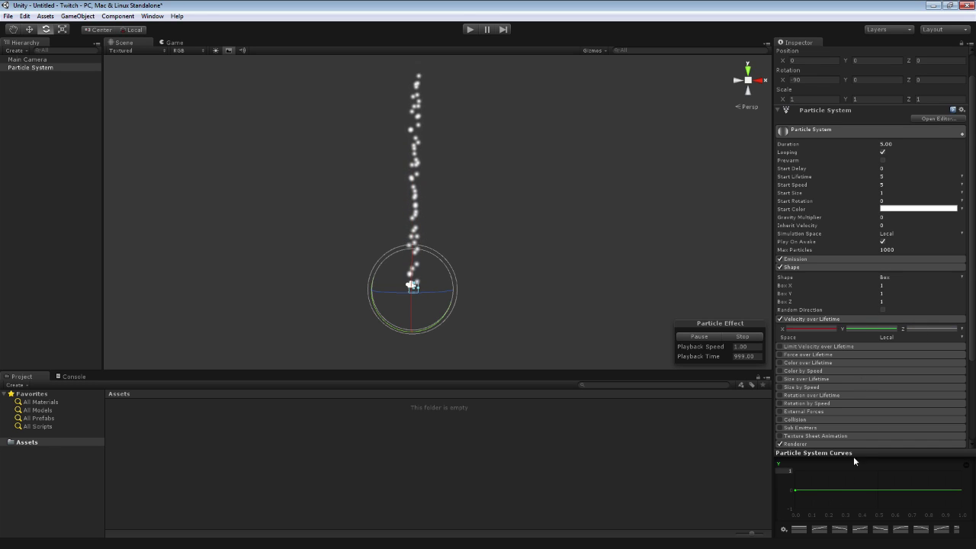
{"action": "left_click", "coordinate": [810, 330]}
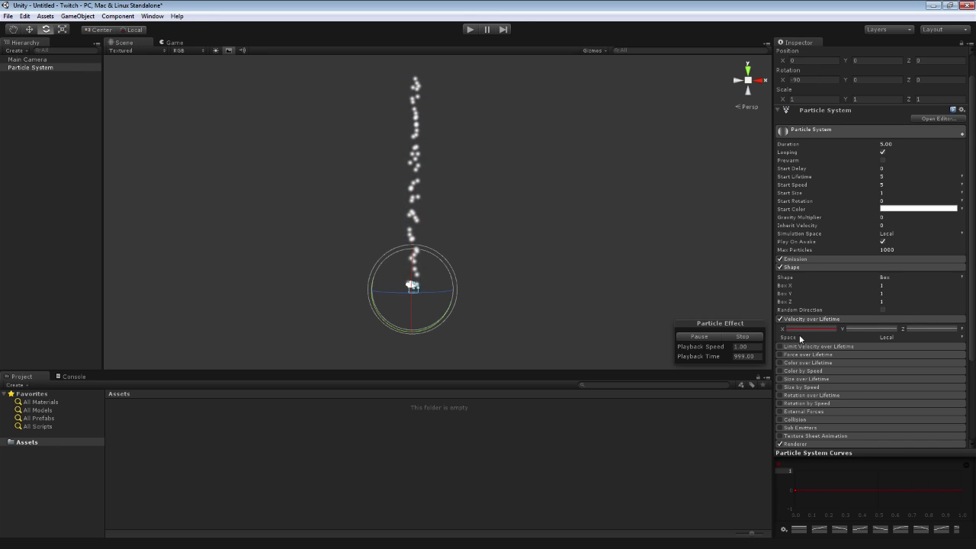
{"action": "left_click_drag", "start_coordinate": [796, 490], "coordinate": [796, 507]}
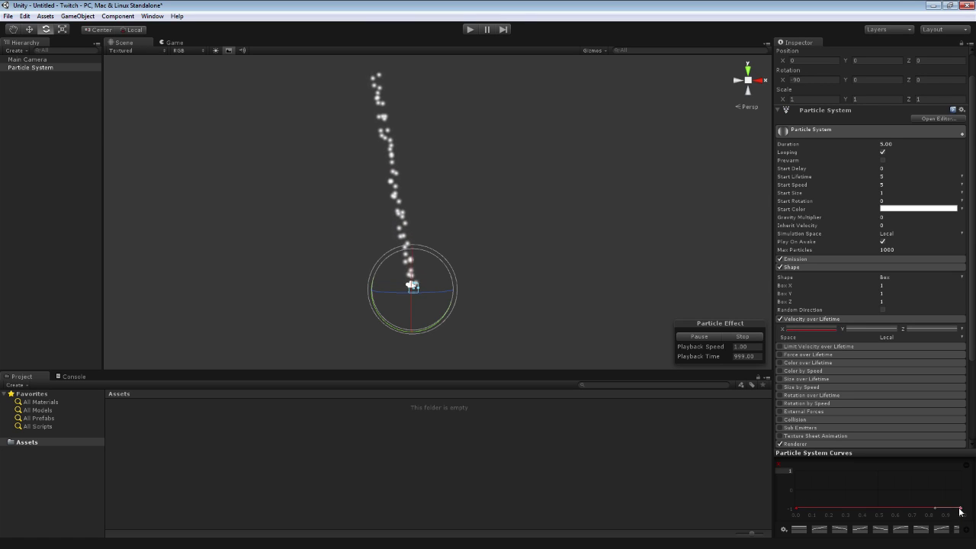
{"action": "left_click_drag", "start_coordinate": [961, 508], "coordinate": [960, 471]}
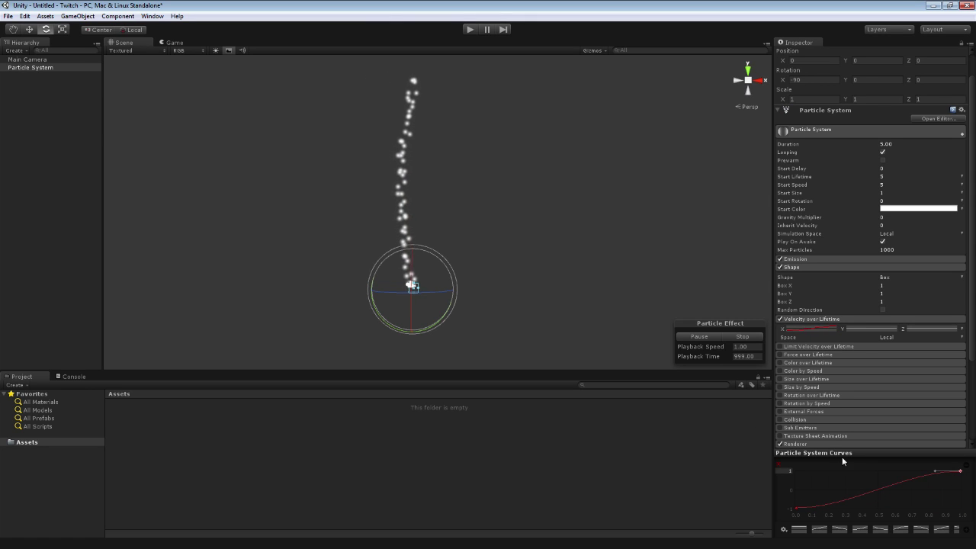
Increase the vertical range of the X velocity curve to 5.
{"action": "left_click", "coordinate": [790, 471]}
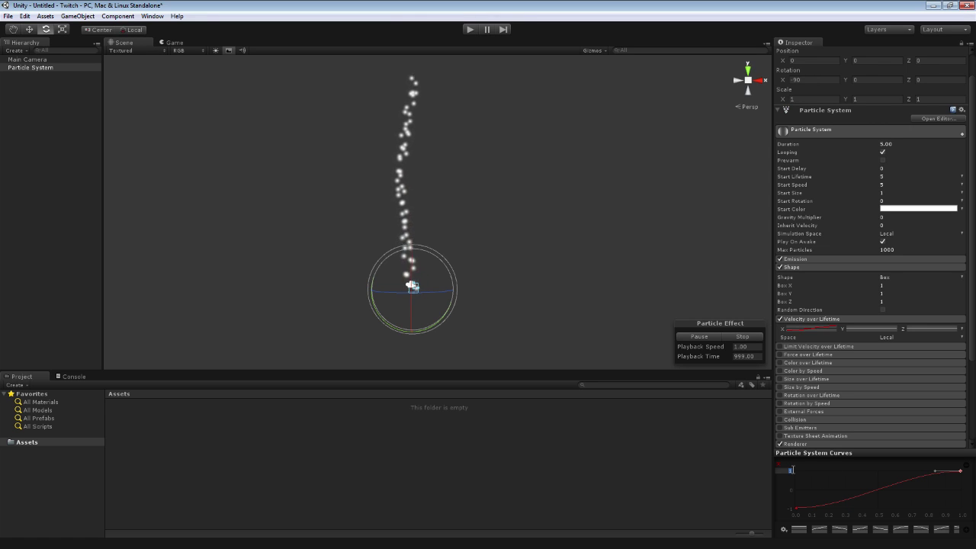
{"action": "type", "text": "5"}
{"action": "key", "text": "Return"}
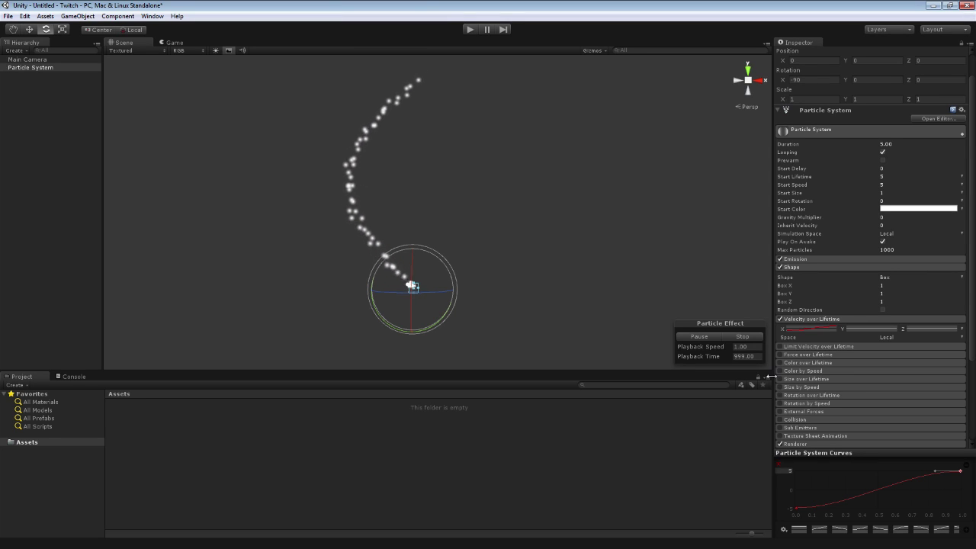
Return Velocity over Lifetime to constant values with X at 5, and disable the module.
{"action": "left_click", "coordinate": [962, 329]}
{"action": "left_click", "coordinate": [915, 333]}
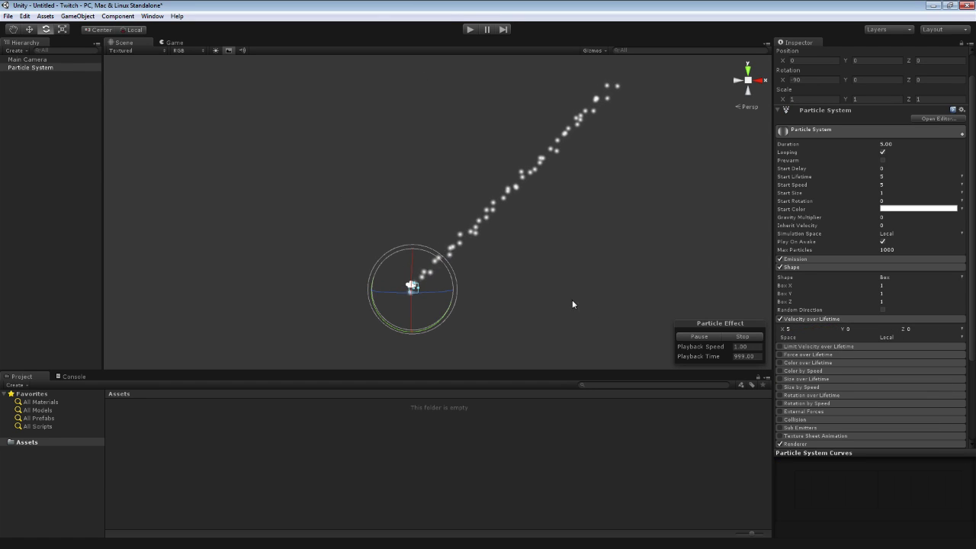
{"action": "left_click", "coordinate": [792, 328]}
{"action": "type", "text": "5"}
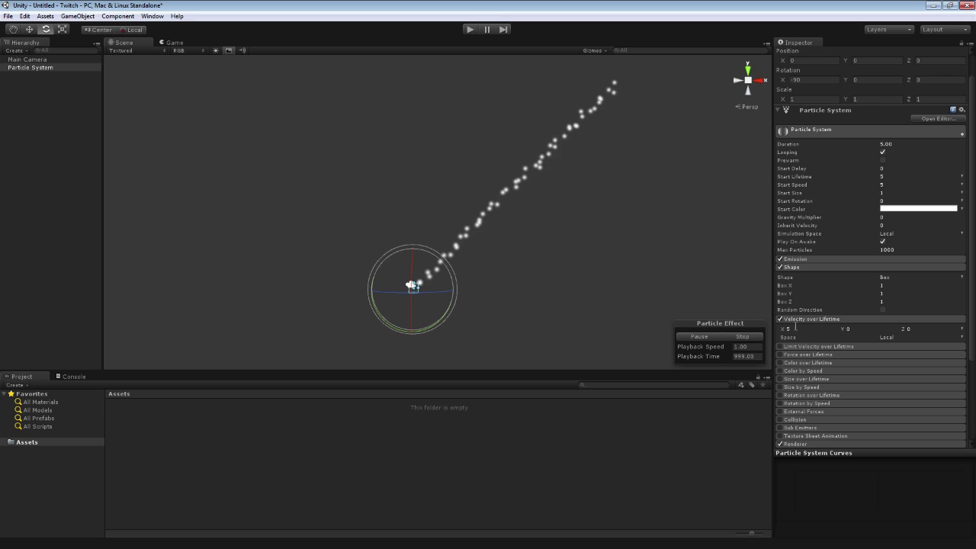
{"action": "left_click", "coordinate": [779, 319]}
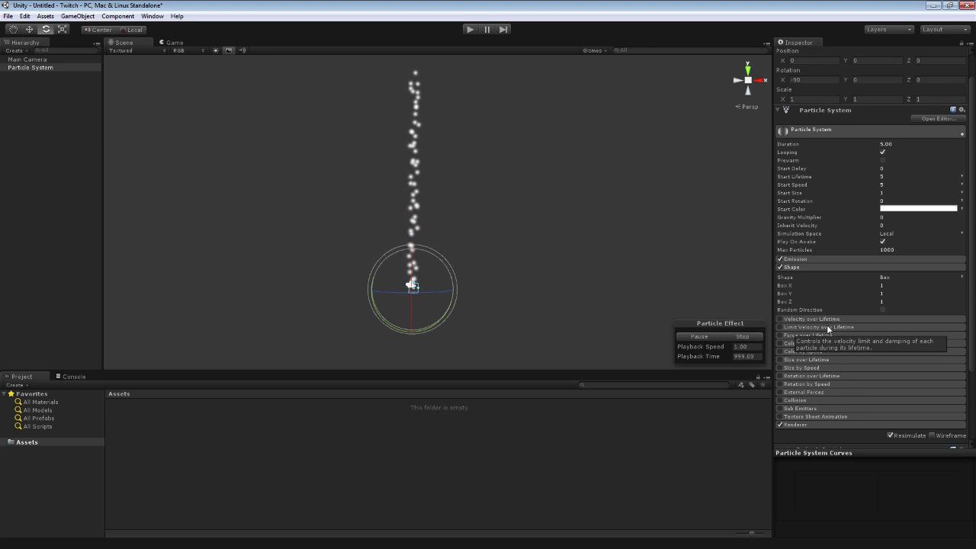
Enable Limit Velocity over Lifetime, try a lower Dampen value of about 0.45, and restore it to 1.
{"action": "left_click", "coordinate": [828, 328]}
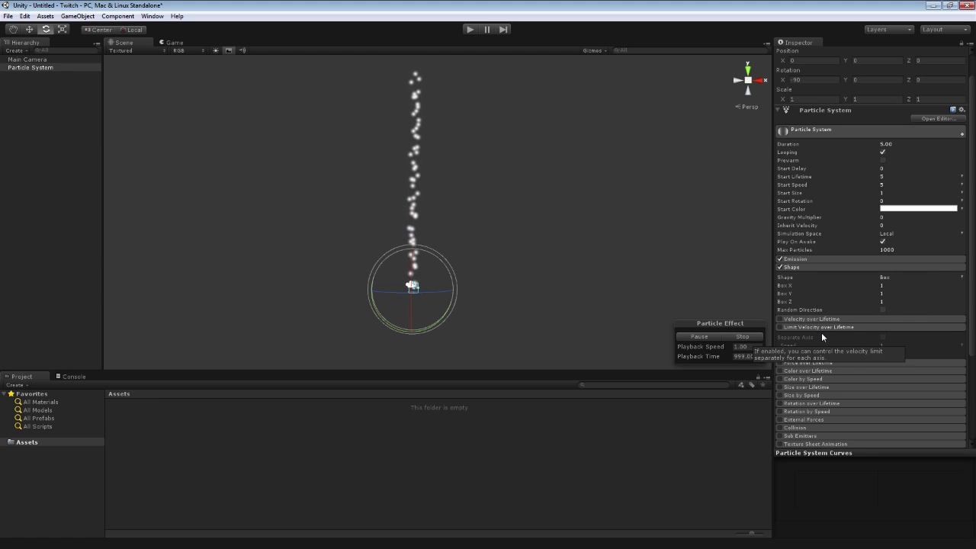
{"action": "left_click", "coordinate": [781, 327]}
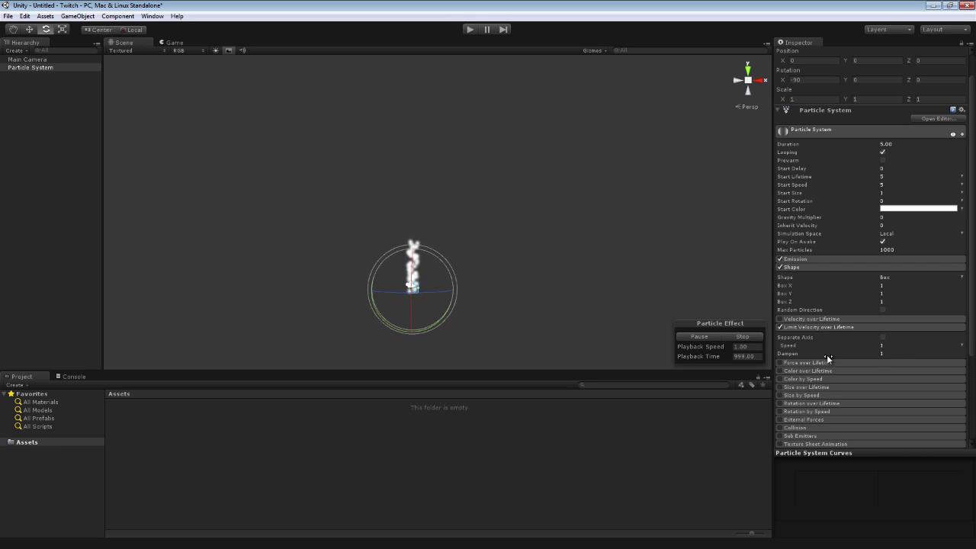
{"action": "left_click_drag", "start_coordinate": [828, 355], "coordinate": [816, 356]}
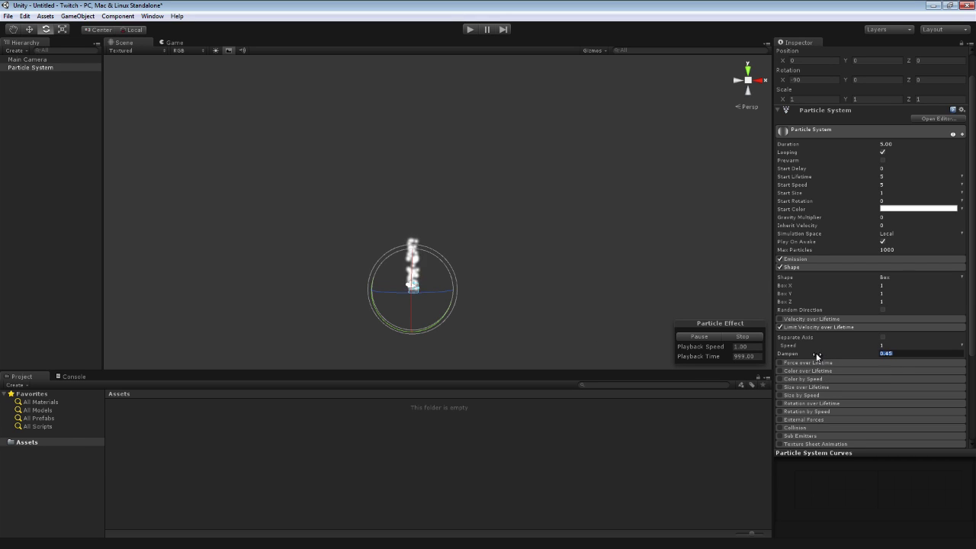
{"action": "type", "text": "0.05"}
{"action": "key", "text": "Escape"}
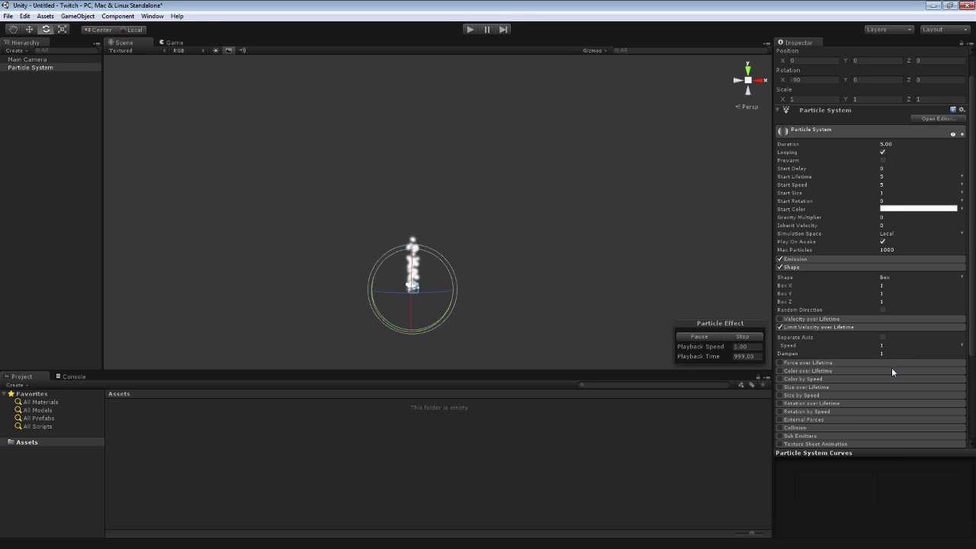
Try Separate Axis and a Speed curve in Limit Velocity over Lifetime, and return to a single constant Speed.
{"action": "left_click", "coordinate": [883, 340]}
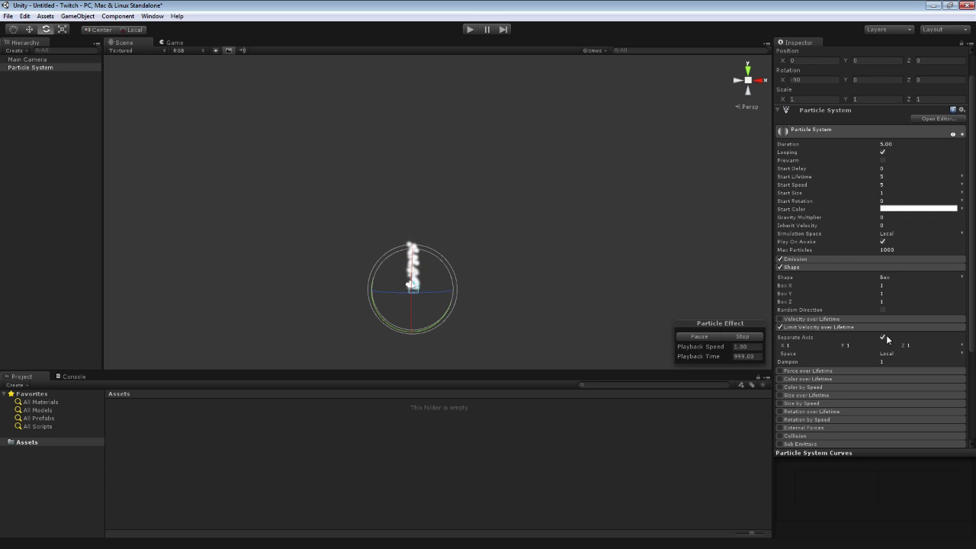
{"action": "left_click", "coordinate": [882, 339]}
{"action": "left_click", "coordinate": [962, 349]}
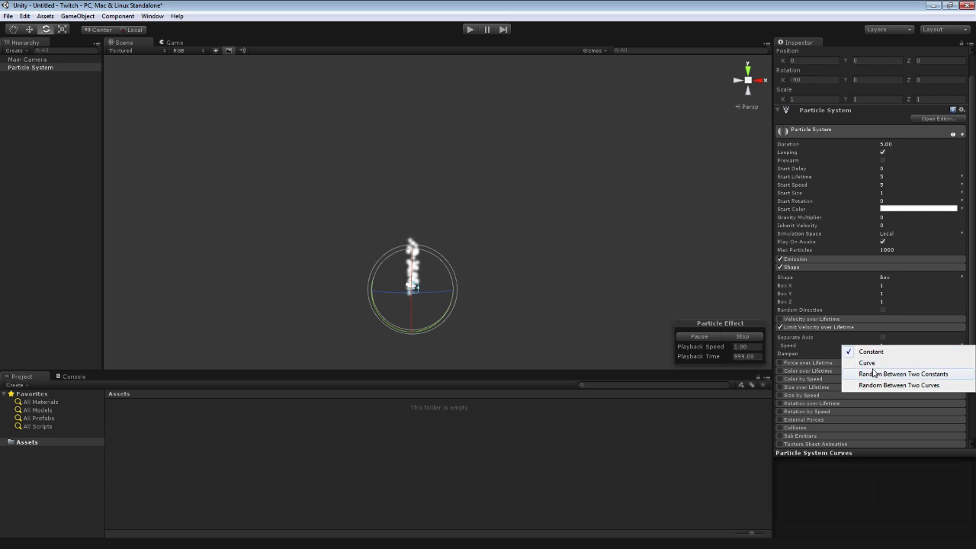
{"action": "left_click", "coordinate": [873, 363]}
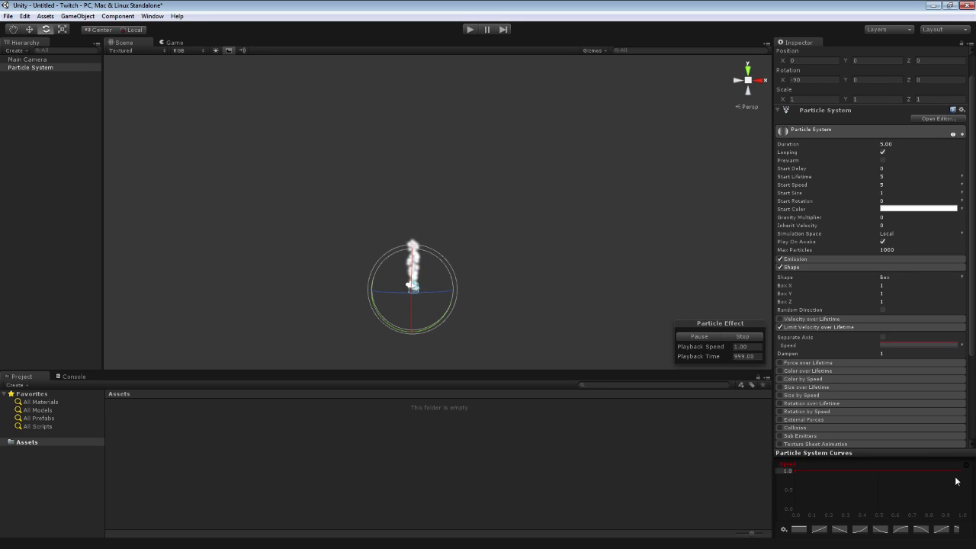
{"action": "left_click", "coordinate": [960, 347]}
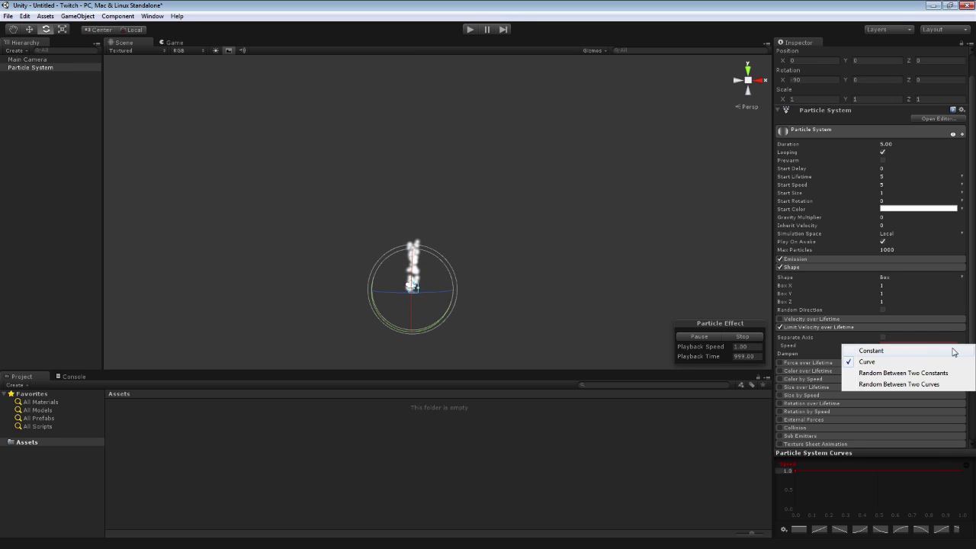
{"action": "left_click", "coordinate": [894, 351]}
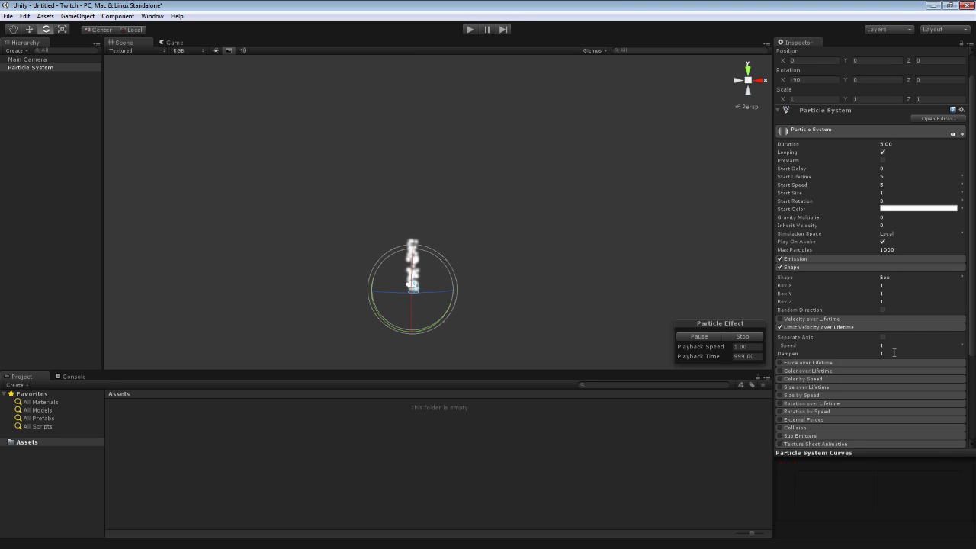
Disable Limit Velocity over Lifetime, collapse the Shape settings, and expand Force over Lifetime.
{"action": "left_click", "coordinate": [779, 328]}
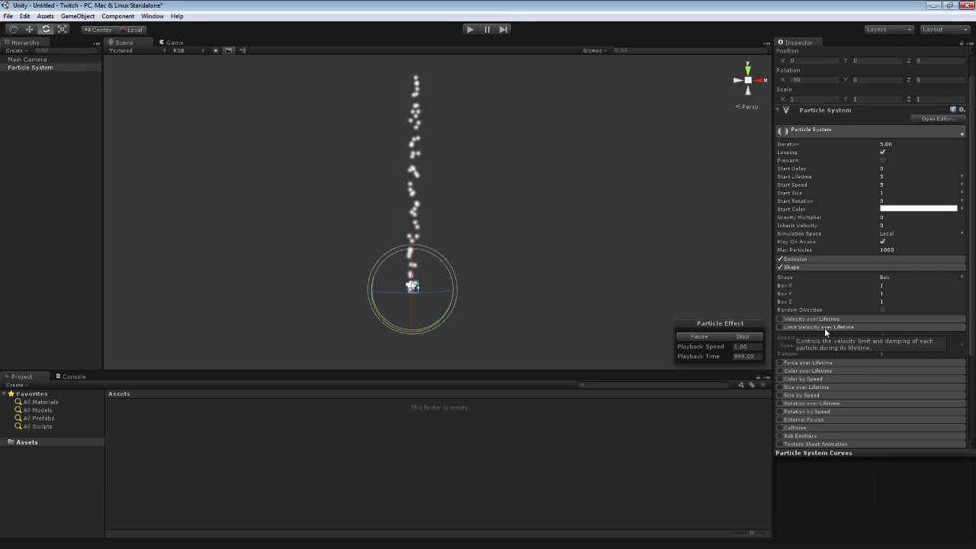
{"action": "left_click", "coordinate": [808, 267]}
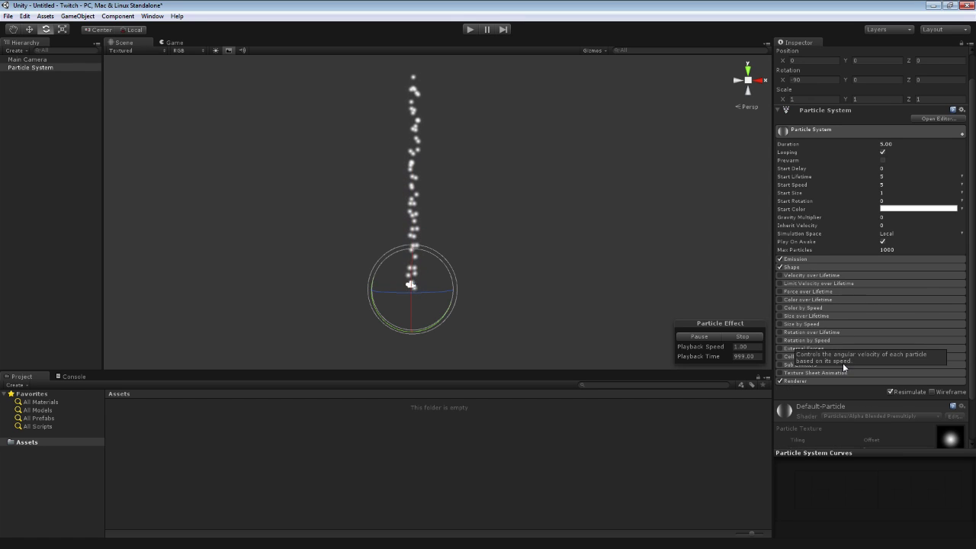
{"action": "left_click", "coordinate": [811, 291]}
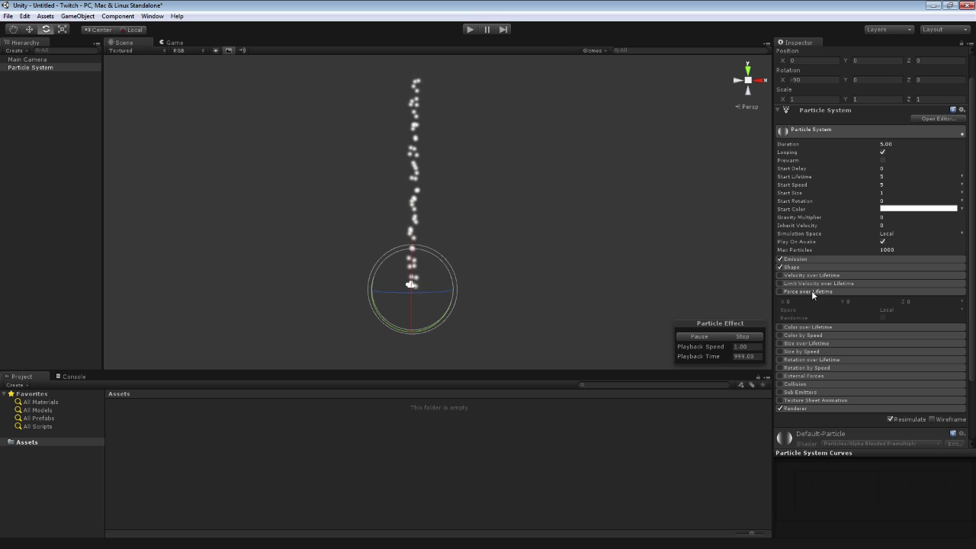
Expand Velocity over Lifetime and temporarily enable it to compare constant velocity with force.
{"action": "left_click", "coordinate": [813, 275]}
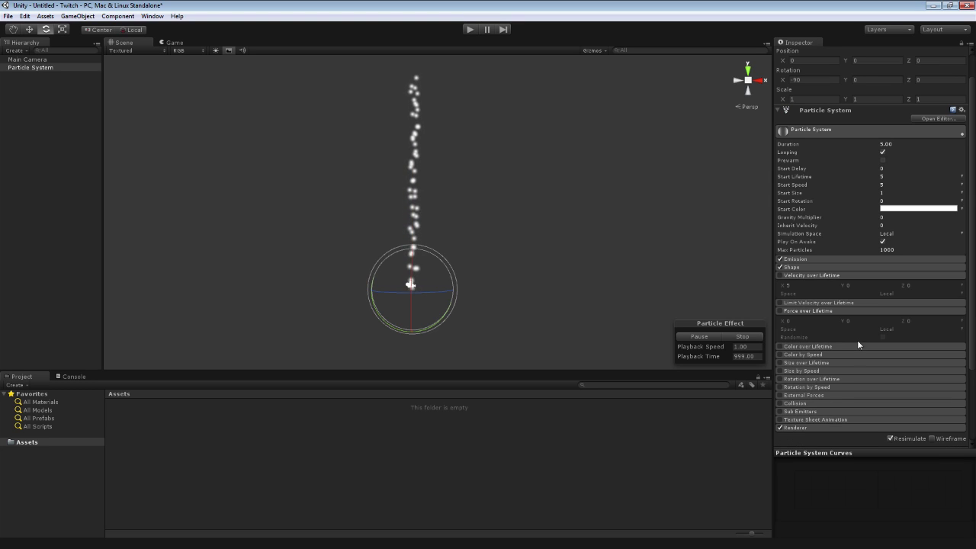
{"action": "left_click", "coordinate": [780, 276]}
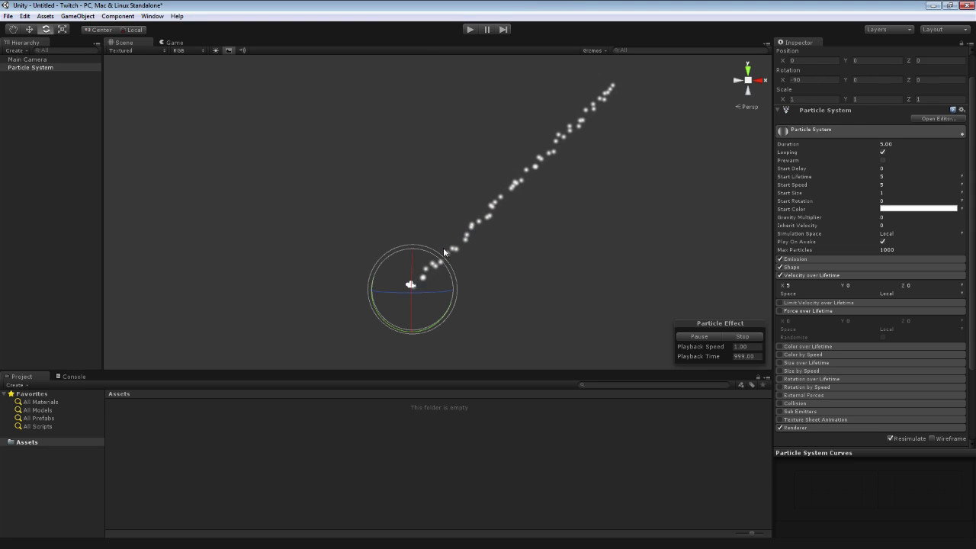
{"action": "left_click", "coordinate": [780, 276]}
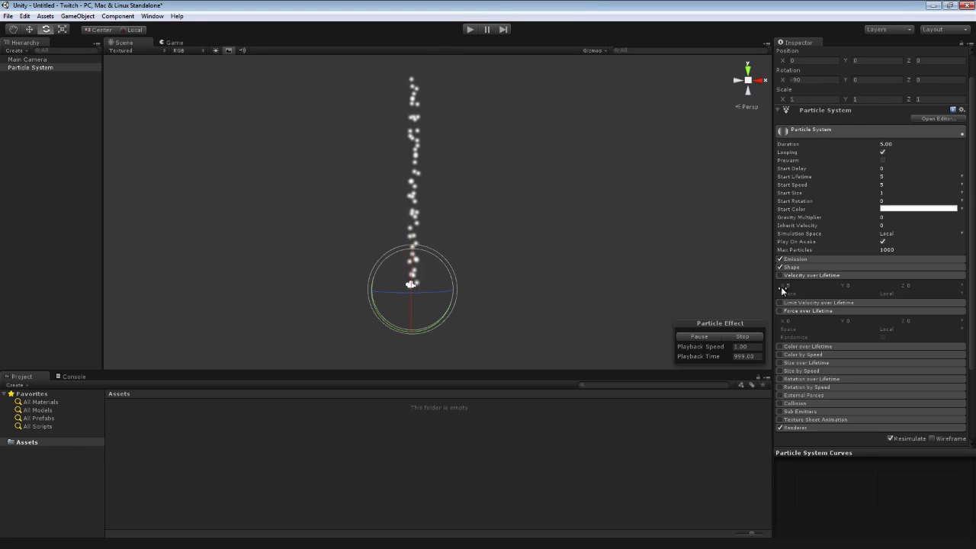
Enable Force over Lifetime with an X force of 5 to inspect the particle path, and disable and collapse the module.
{"action": "left_click", "coordinate": [779, 311]}
{"action": "left_click", "coordinate": [795, 321]}
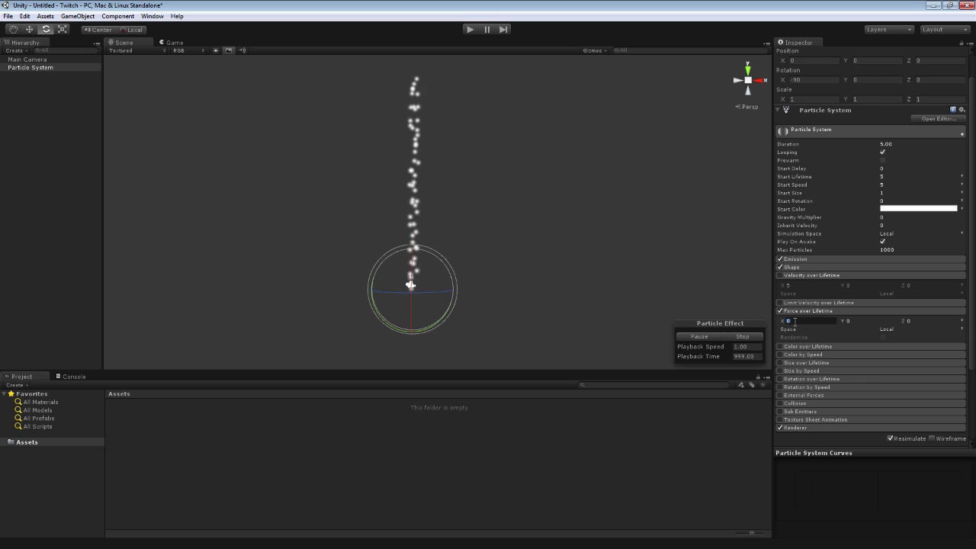
{"action": "type", "text": "5"}
{"action": "left_click_drag", "start_coordinate": [601, 321], "coordinate": [592, 293], "text": "alt"}
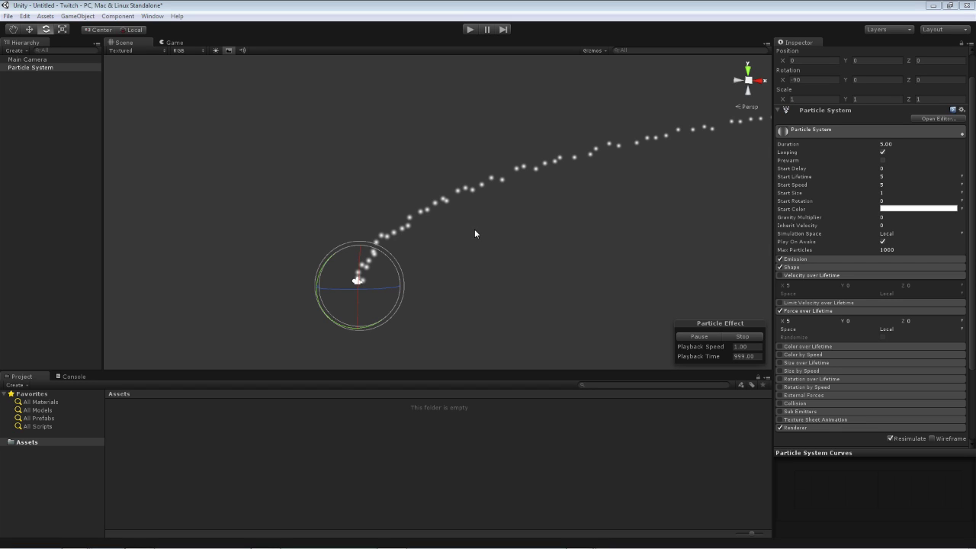
{"action": "left_click", "coordinate": [781, 312]}
{"action": "left_click", "coordinate": [805, 311]}
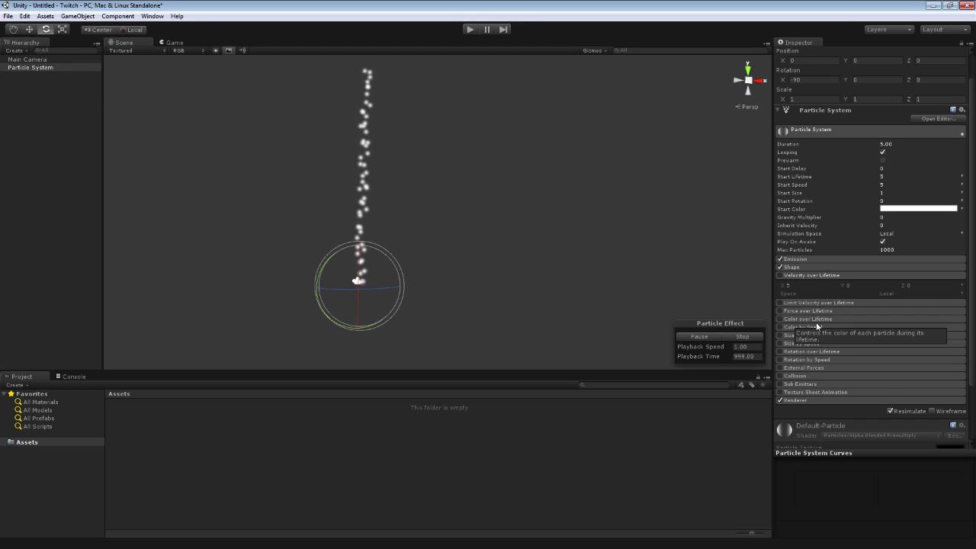
Enable Color over Lifetime and set the gradient's starting color to pure red (255, 0, 0).
{"action": "left_click", "coordinate": [806, 319]}
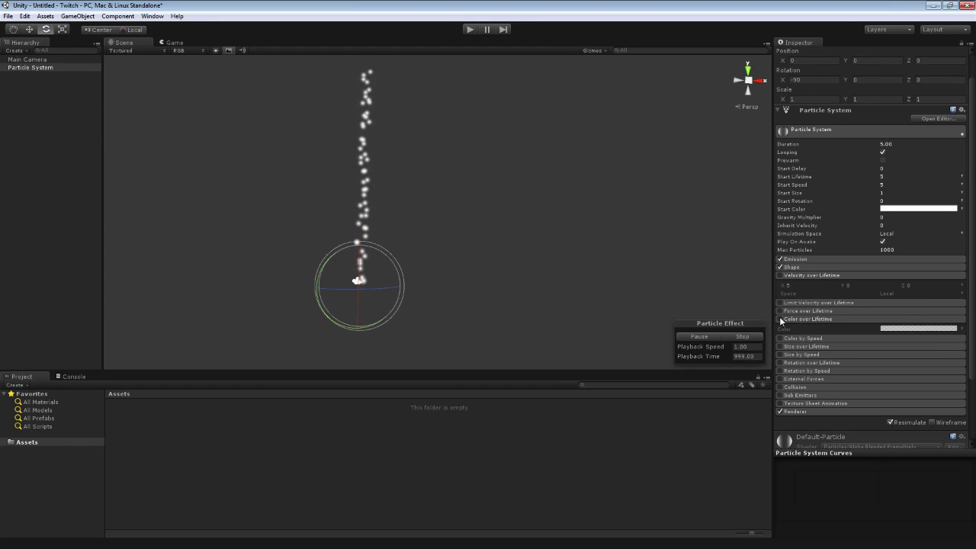
{"action": "left_click", "coordinate": [780, 319]}
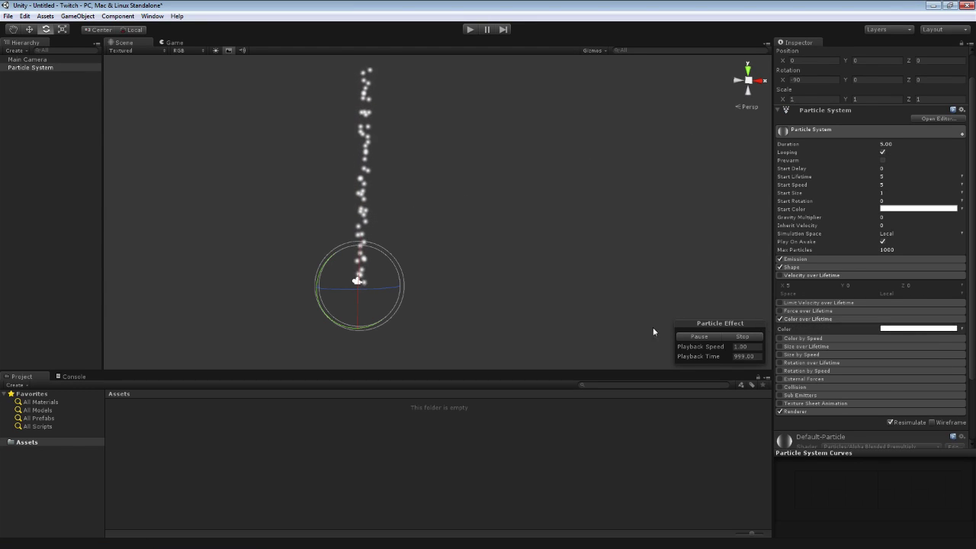
{"action": "left_click", "coordinate": [923, 330]}
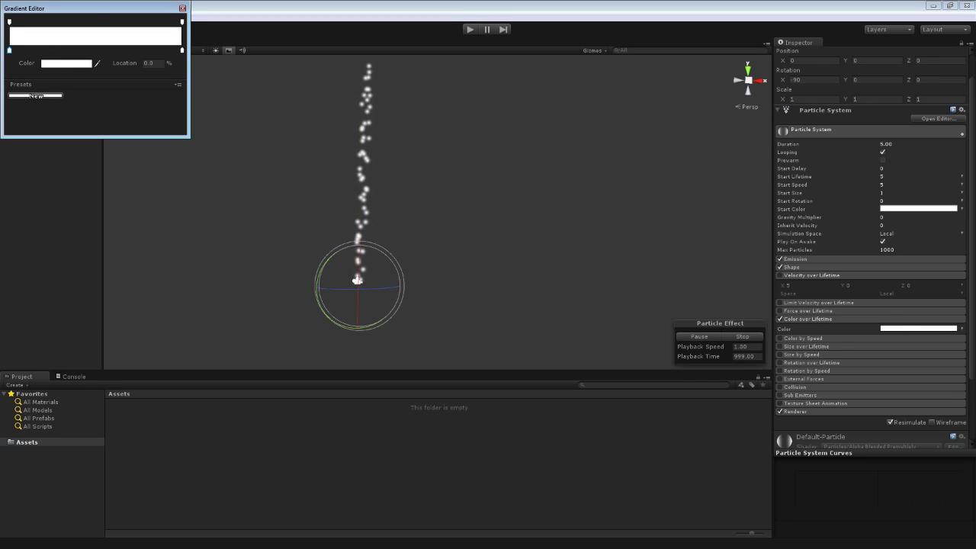
{"action": "left_click", "coordinate": [69, 63]}
{"action": "left_click", "coordinate": [84, 47]}
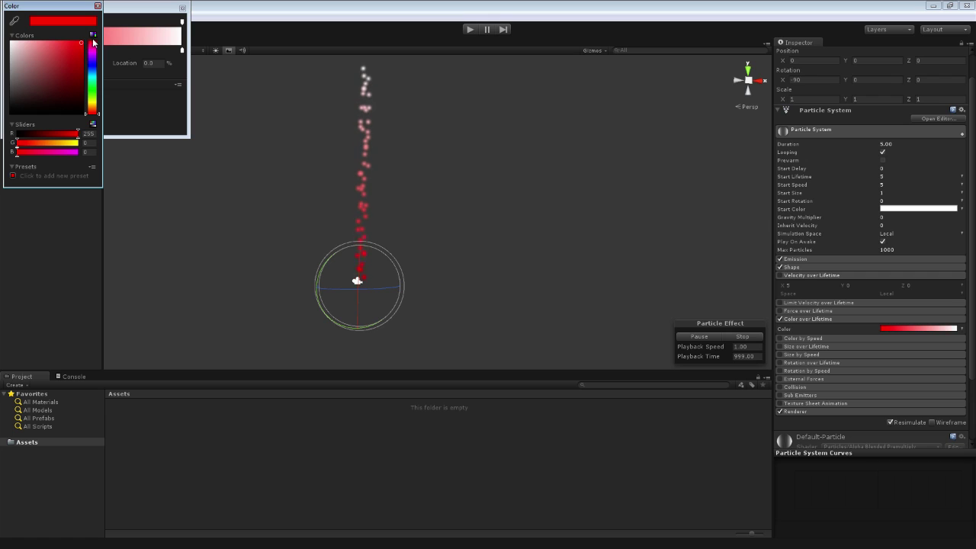
{"action": "left_click", "coordinate": [97, 5]}
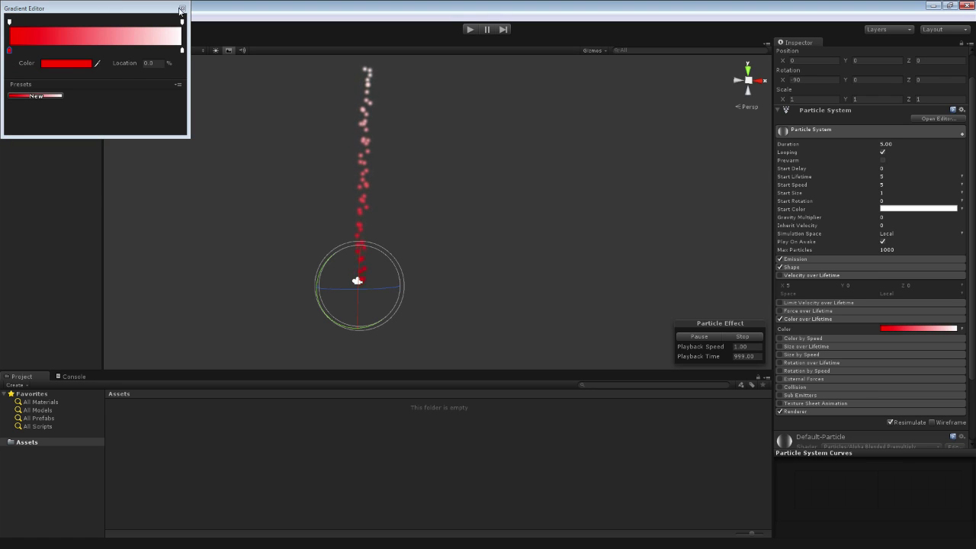
{"action": "left_click", "coordinate": [182, 9]}
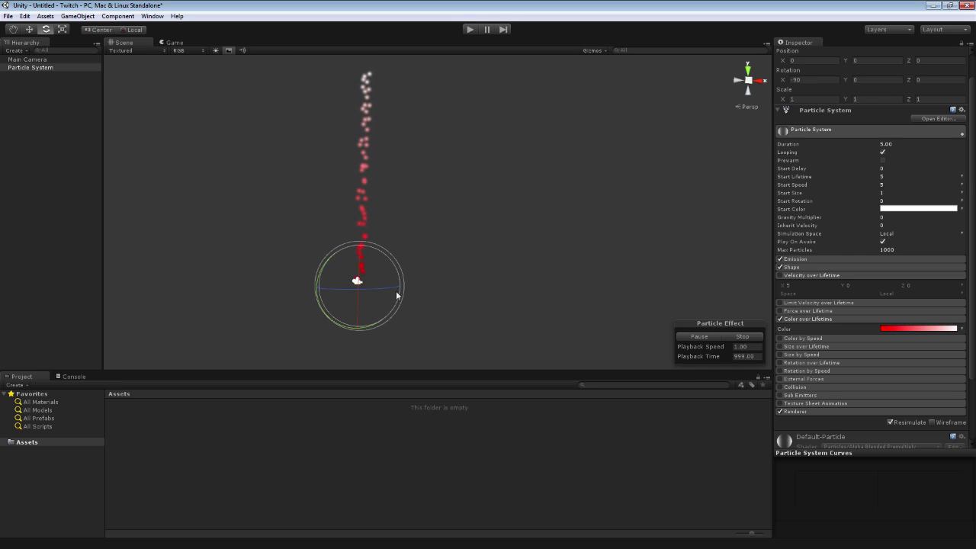
Set the alpha at the 100% end of the Color over Lifetime gradient to 0.
{"action": "left_click", "coordinate": [925, 326]}
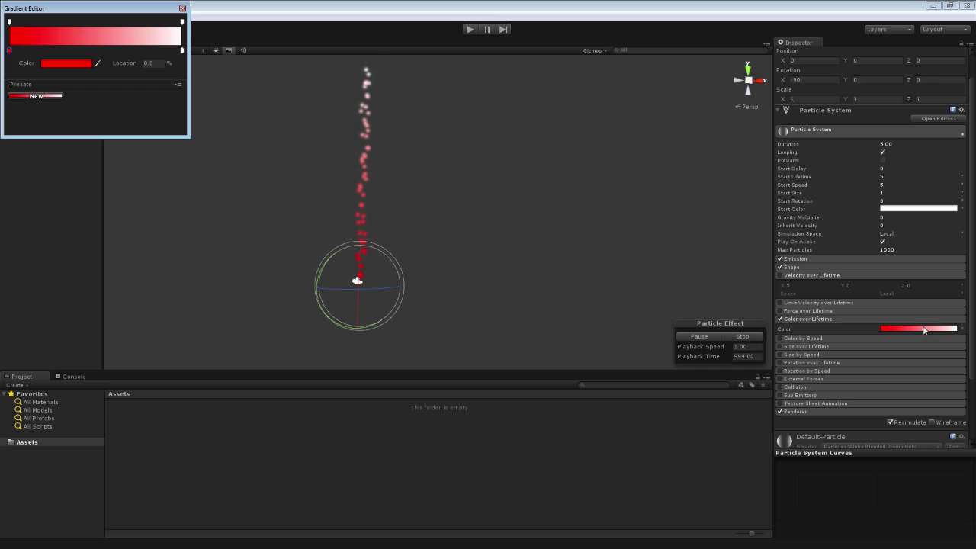
{"action": "left_click", "coordinate": [182, 22]}
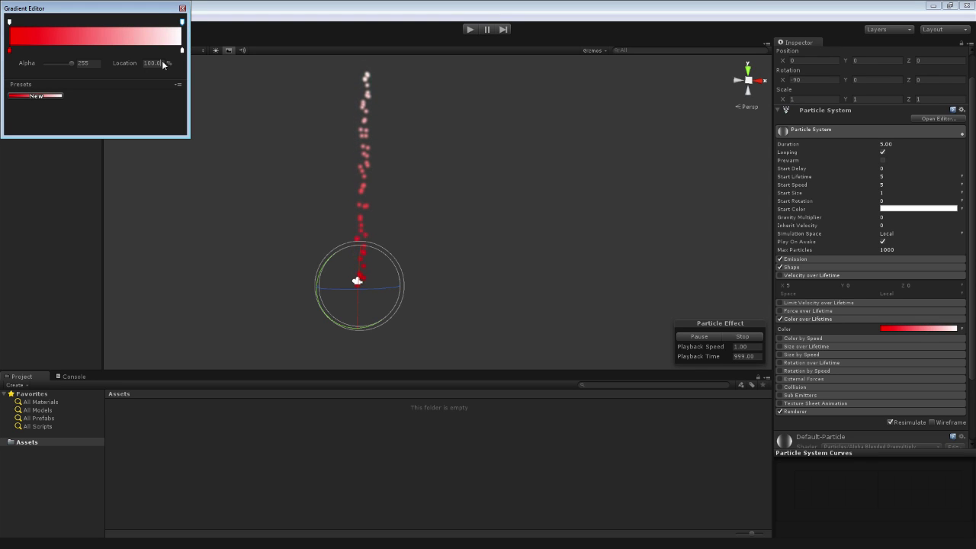
{"action": "left_click", "coordinate": [152, 62]}
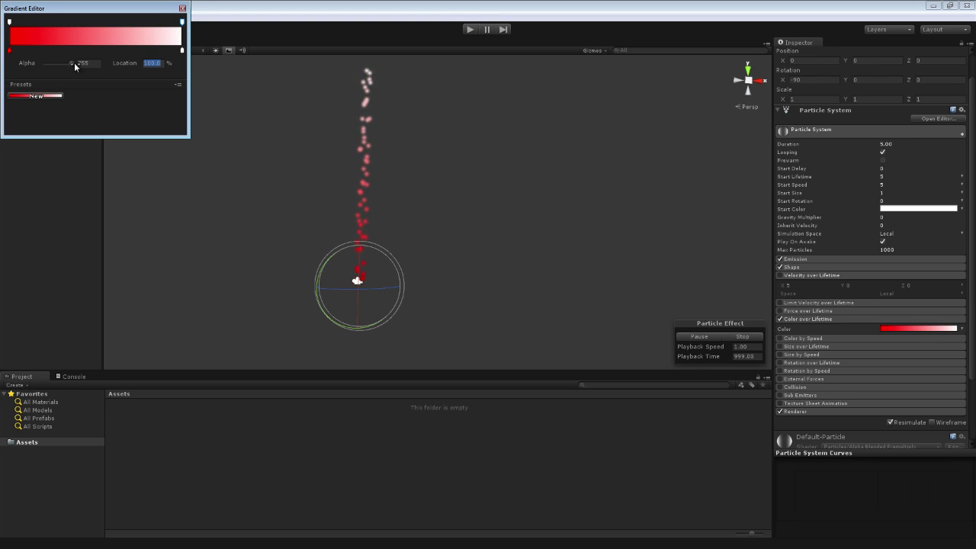
{"action": "left_click_drag", "start_coordinate": [70, 62], "coordinate": [44, 64]}
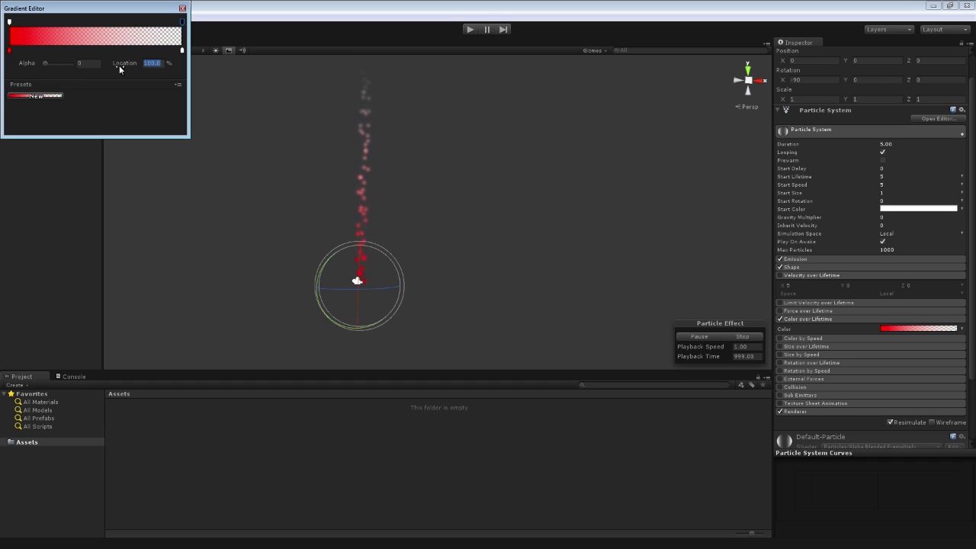
{"action": "left_click", "coordinate": [182, 7]}
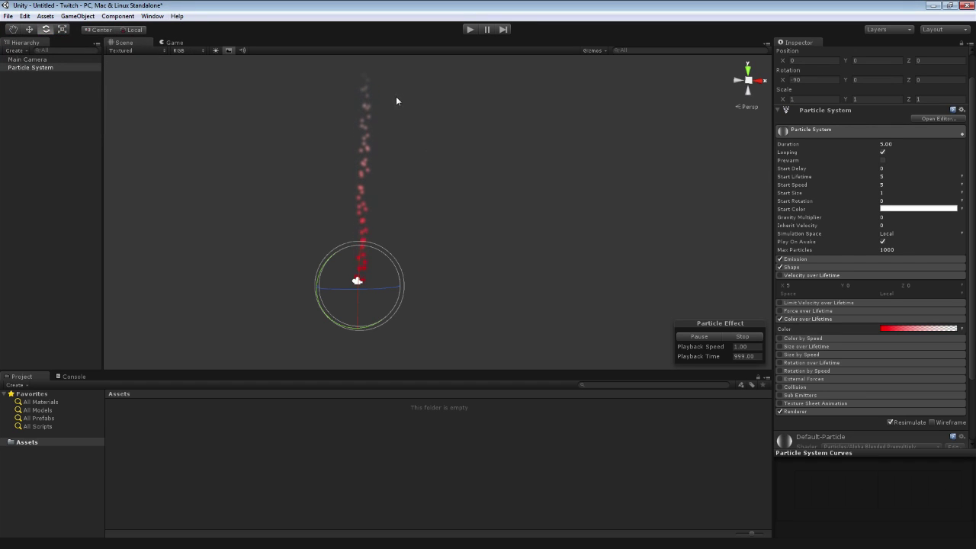
Restore full opacity at the end of the Color over Lifetime gradient.
{"action": "left_click", "coordinate": [910, 328]}
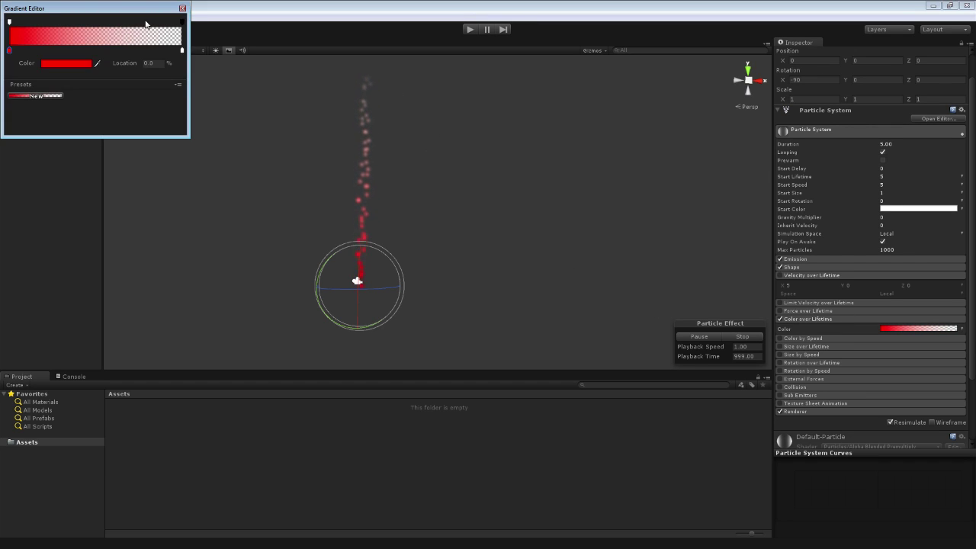
{"action": "left_click", "coordinate": [182, 23]}
{"action": "left_click_drag", "start_coordinate": [44, 64], "coordinate": [87, 65]}
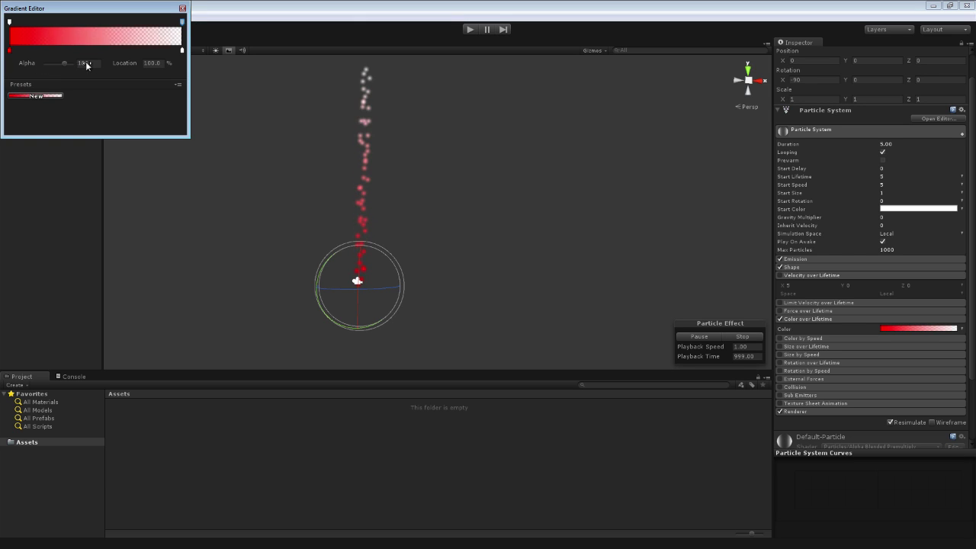
{"action": "left_click", "coordinate": [182, 8]}
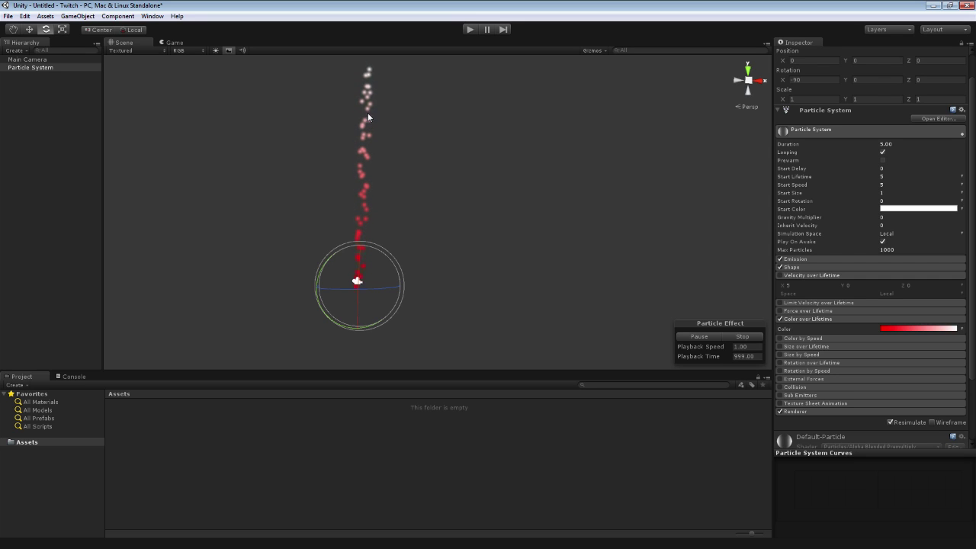
Disable Color over Lifetime and switch Start Color to a gradient from blue to white.
{"action": "left_click", "coordinate": [780, 318]}
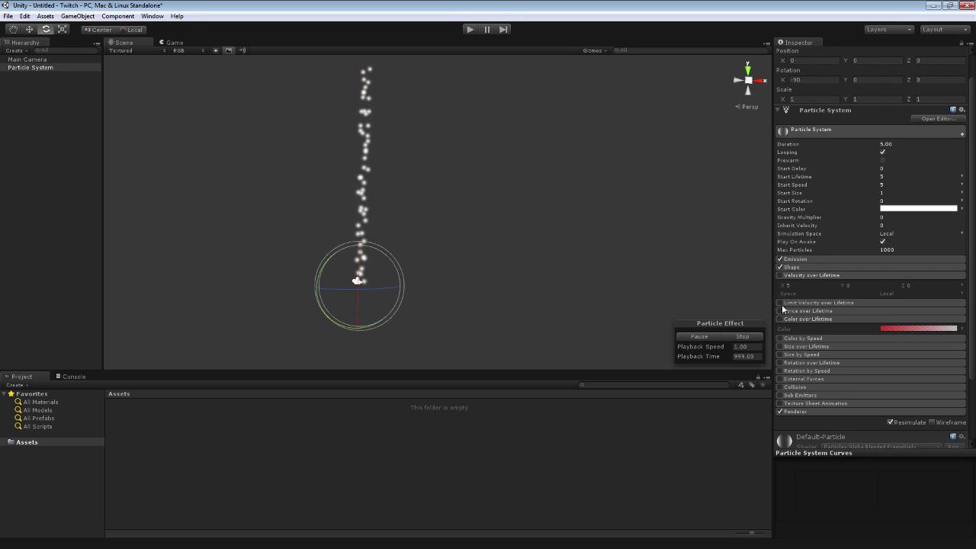
{"action": "left_click", "coordinate": [961, 210]}
{"action": "left_click", "coordinate": [828, 222]}
{"action": "left_click", "coordinate": [919, 208]}
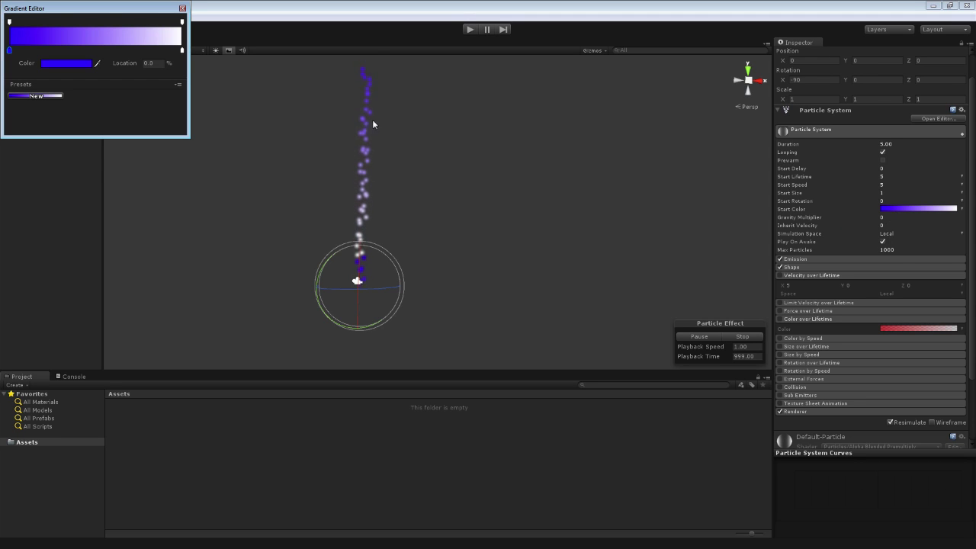
{"action": "left_click", "coordinate": [367, 279]}
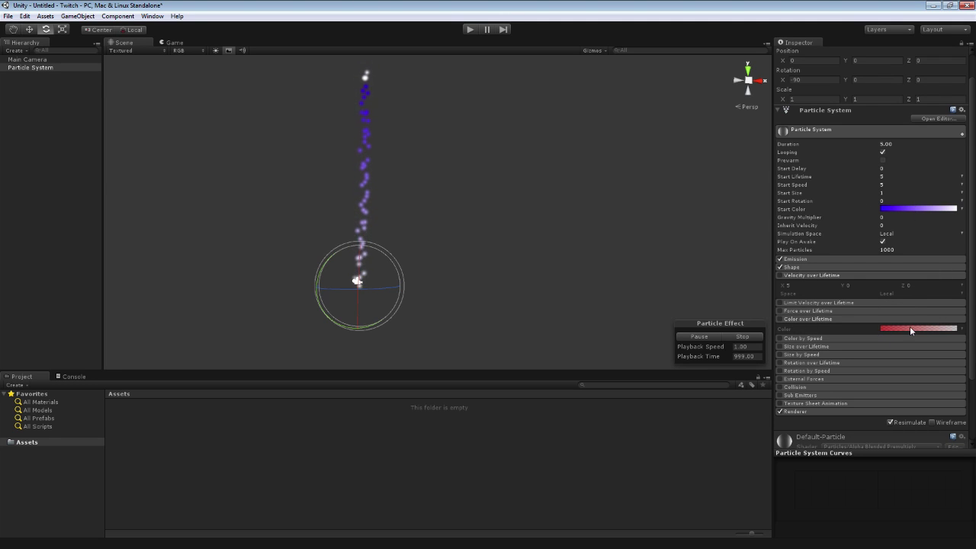
Return Start Color to a single solid color.
{"action": "left_click", "coordinate": [951, 208]}
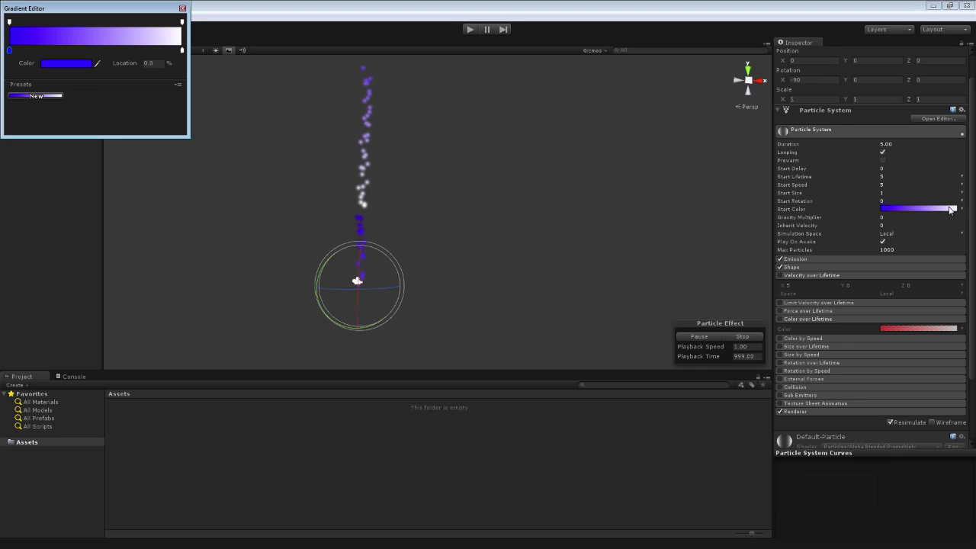
{"action": "left_click", "coordinate": [960, 210]}
{"action": "left_click", "coordinate": [938, 214]}
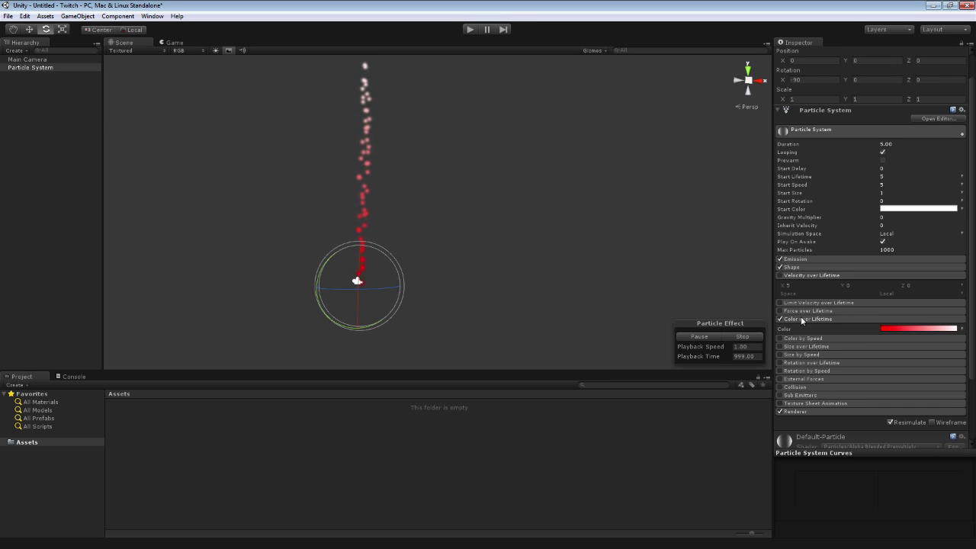
Disable Color over Lifetime and expand the Color by Speed settings.
{"action": "left_click", "coordinate": [780, 320]}
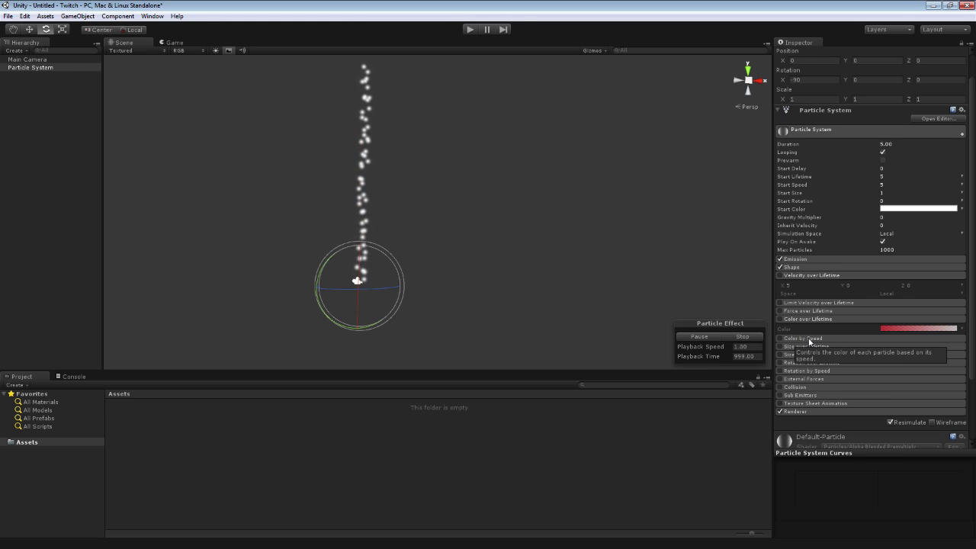
{"action": "left_click", "coordinate": [809, 340]}
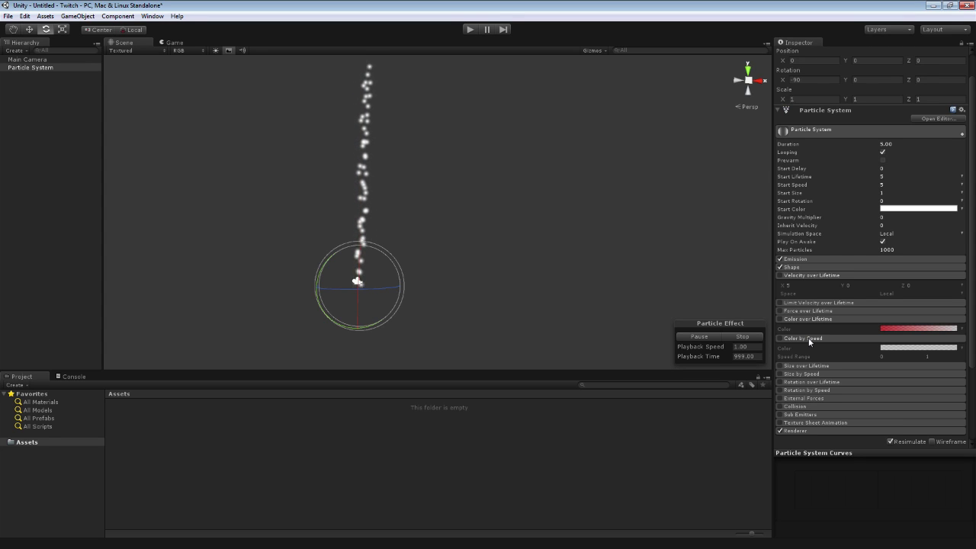
Enable Color by Speed and set its speed range from 5 to 10.
{"action": "left_click", "coordinate": [929, 356]}
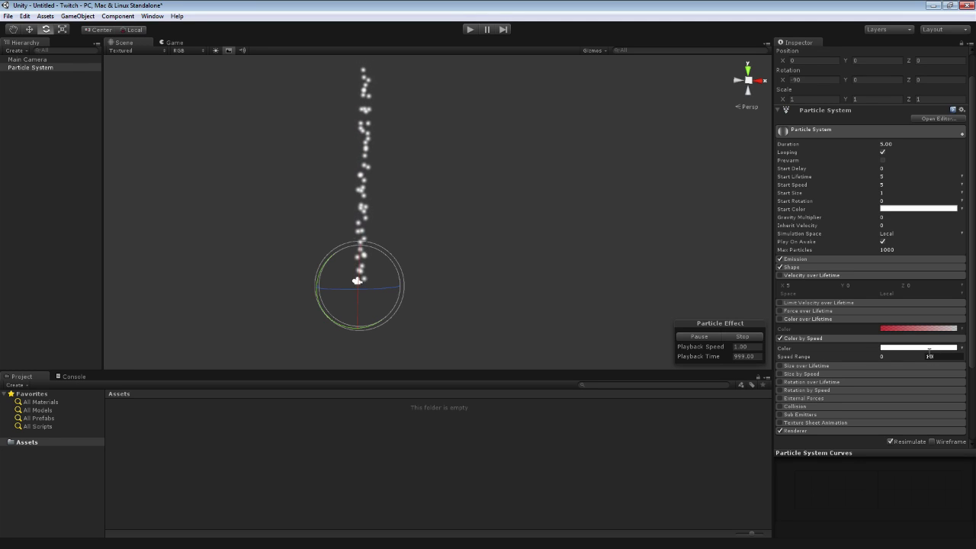
{"action": "type", "text": "10"}
{"action": "left_click", "coordinate": [884, 356]}
{"action": "type", "text": "5"}
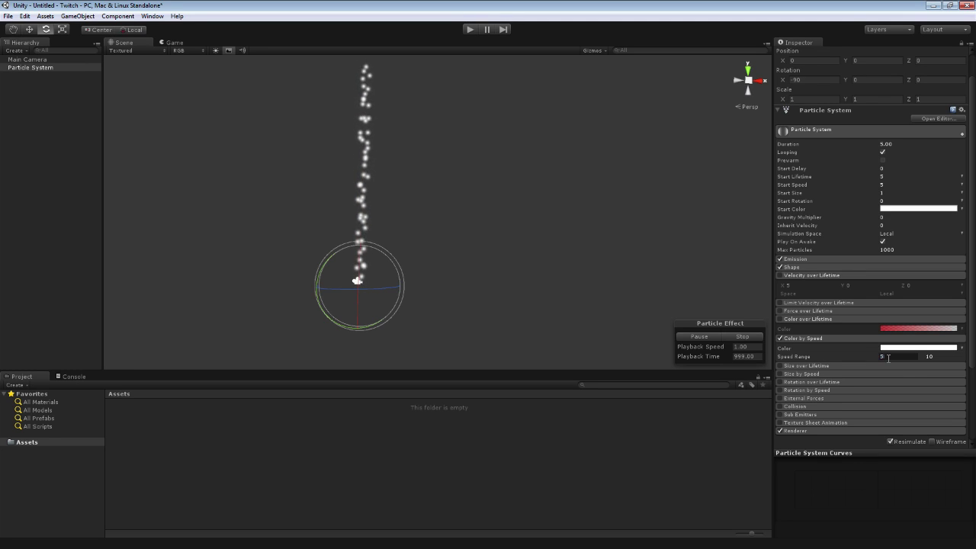
Make the Color by Speed gradient run from white to pure red by recoloring its end key.
{"action": "left_click", "coordinate": [902, 350]}
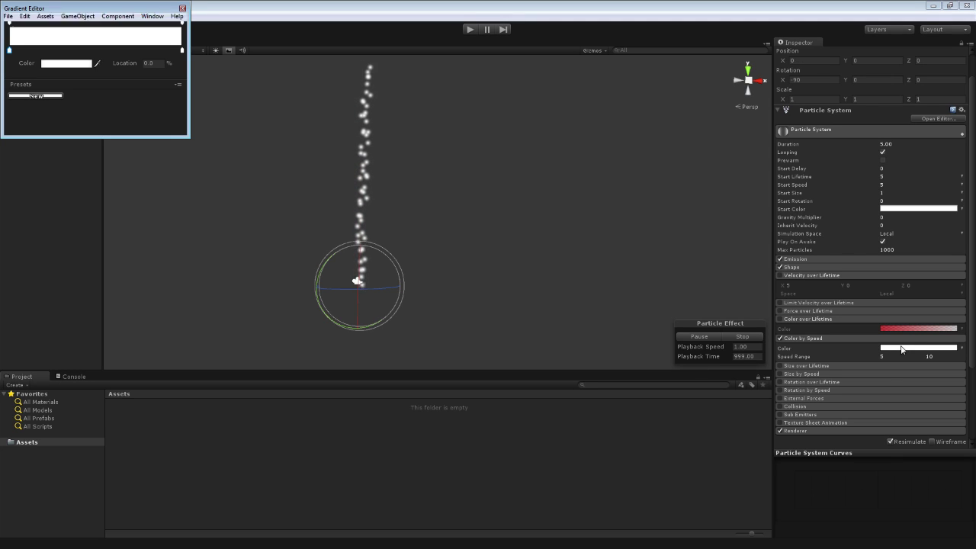
{"action": "left_click", "coordinate": [182, 50]}
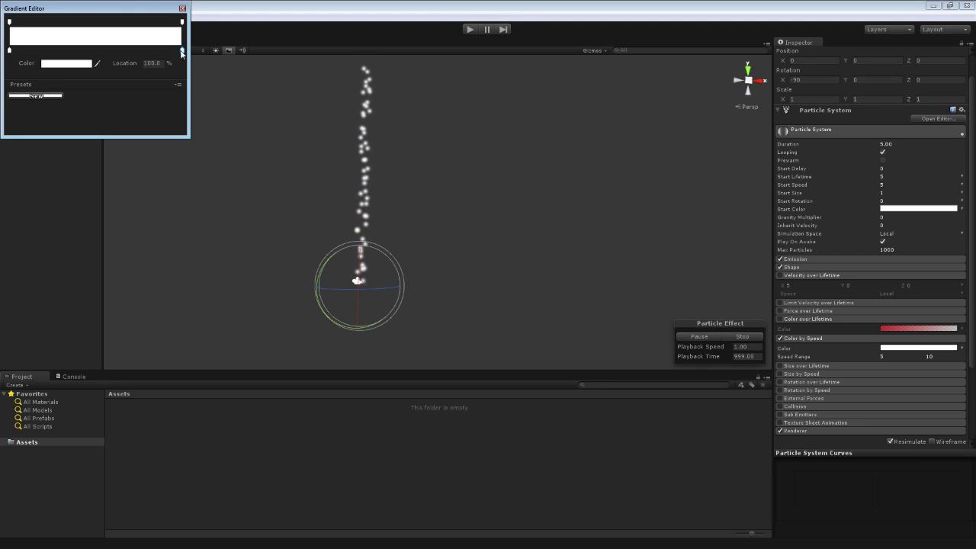
{"action": "left_click", "coordinate": [67, 62]}
{"action": "left_click", "coordinate": [82, 42]}
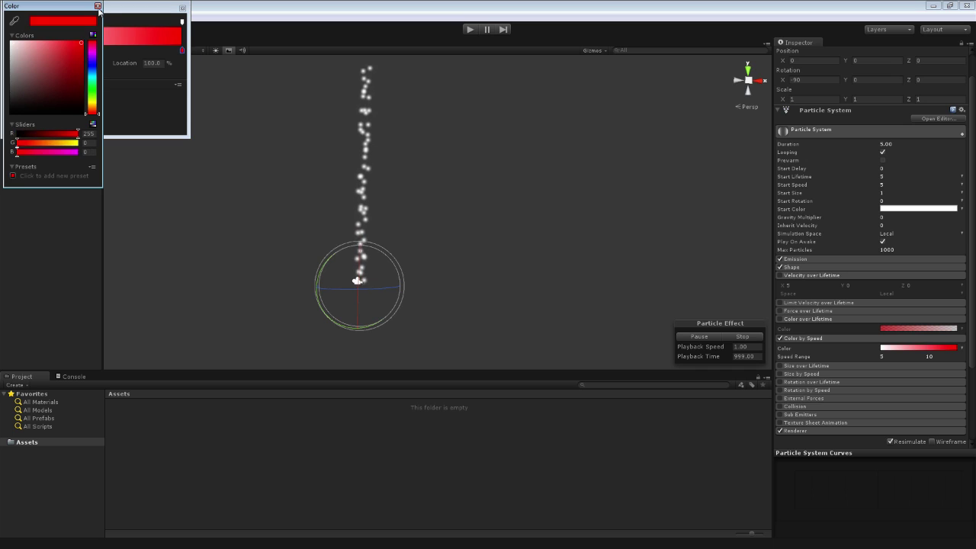
{"action": "left_click", "coordinate": [98, 5]}
{"action": "left_click", "coordinate": [182, 8]}
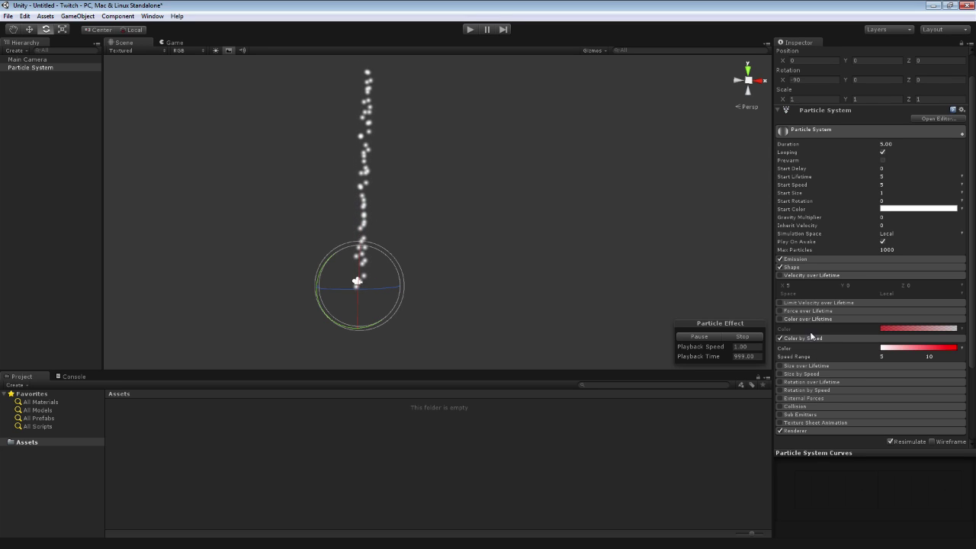
Preview the speed coloring with Force over Lifetime switched on, and disable both Force over Lifetime and Color by Speed.
{"action": "left_click", "coordinate": [780, 311]}
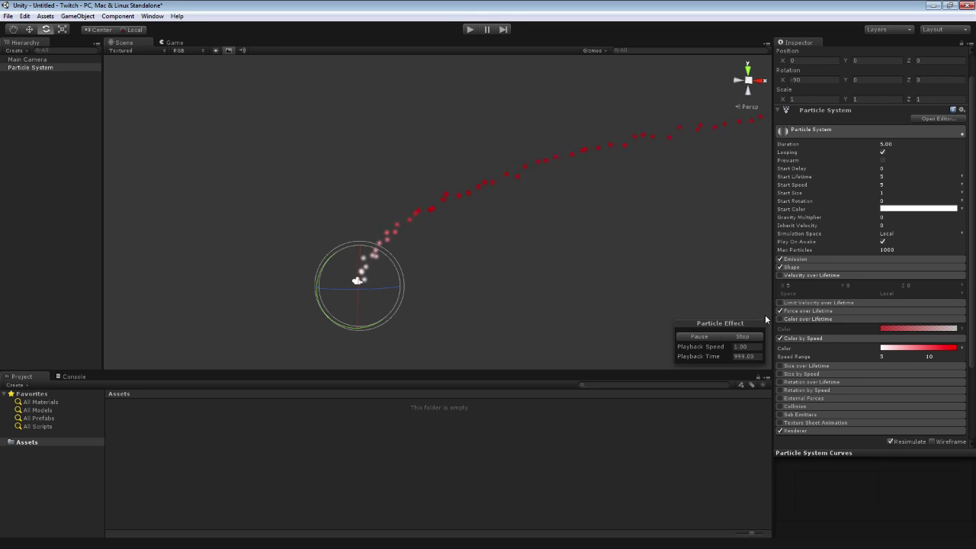
{"action": "left_click_drag", "start_coordinate": [460, 319], "coordinate": [477, 321], "text": "alt"}
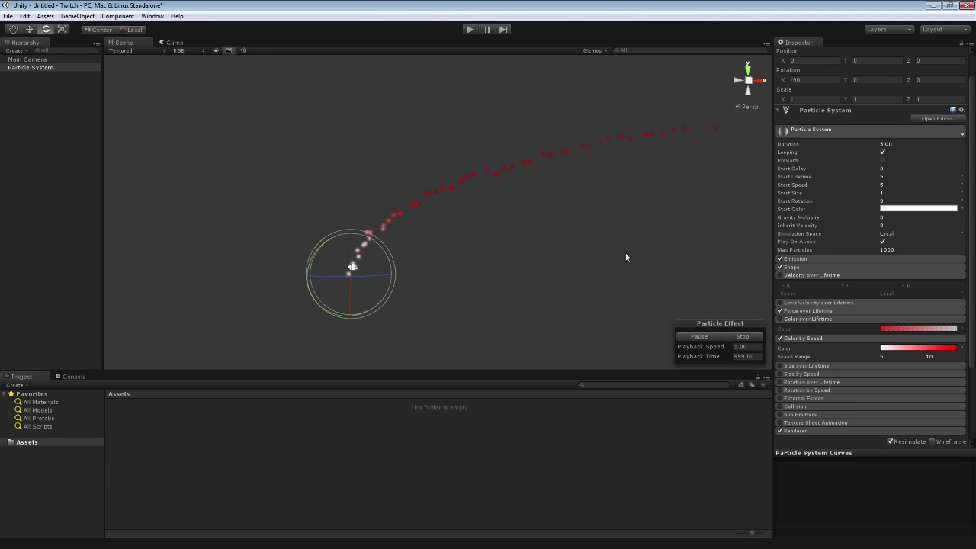
{"action": "left_click", "coordinate": [780, 311]}
{"action": "left_click", "coordinate": [780, 338]}
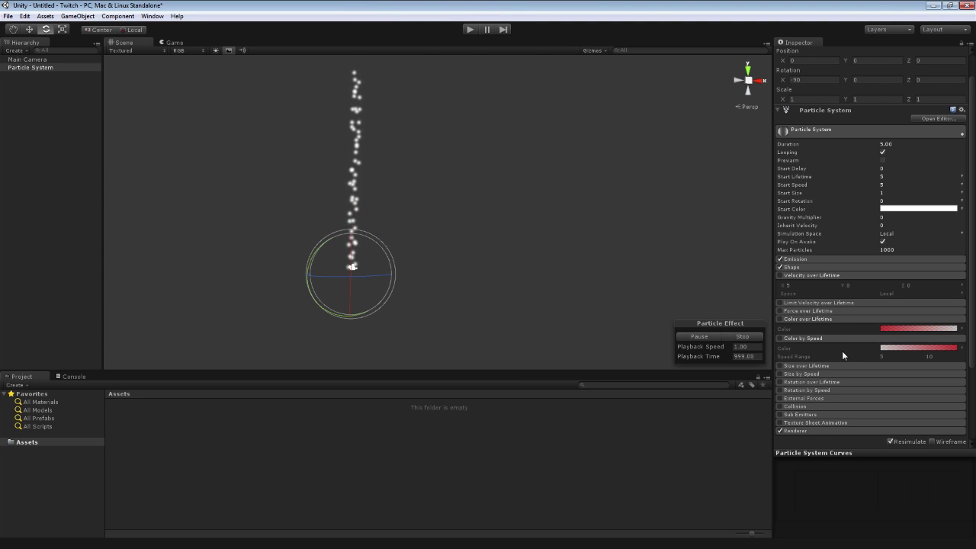
Enable Size over Lifetime and open its size curve for editing.
{"action": "left_click", "coordinate": [801, 365]}
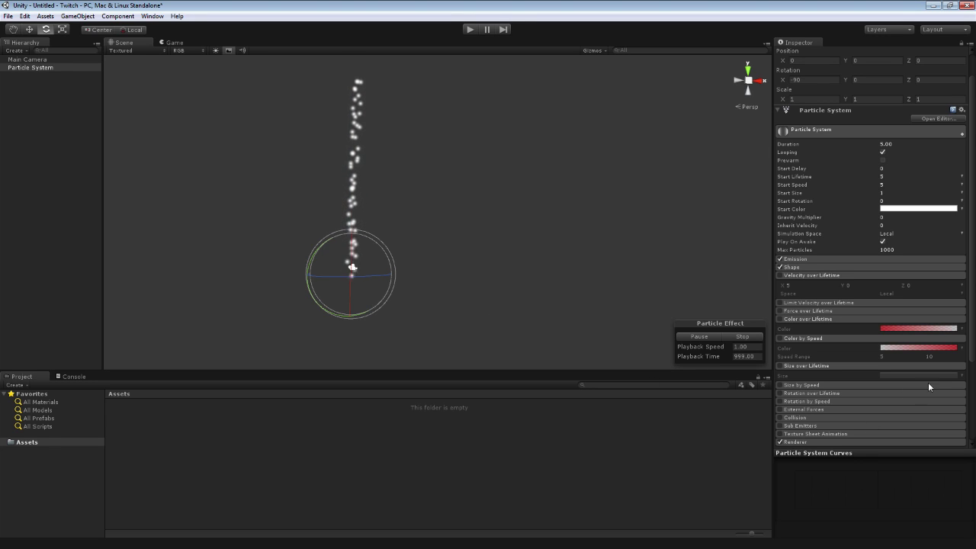
{"action": "left_click", "coordinate": [779, 366]}
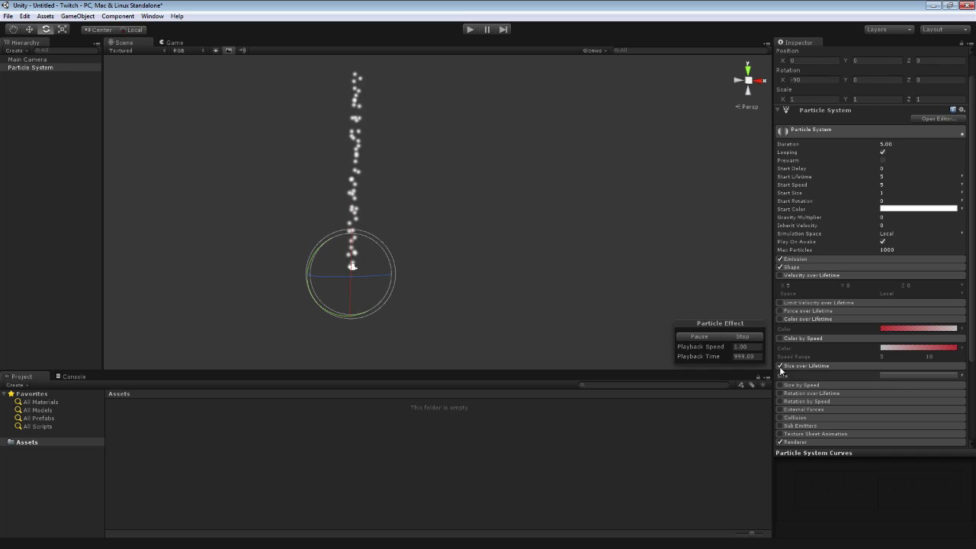
{"action": "left_click", "coordinate": [963, 376]}
{"action": "left_click", "coordinate": [941, 379]}
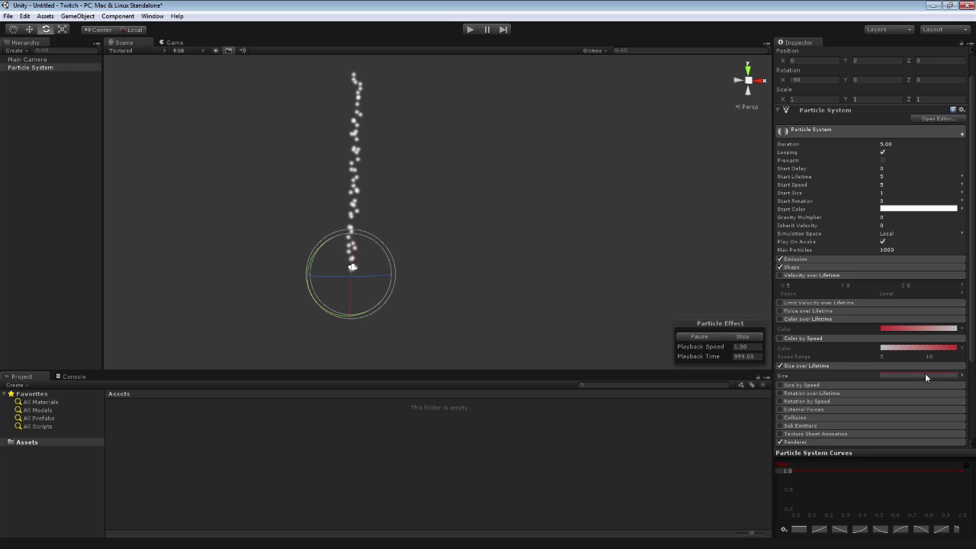
Set the size curve's maximum to 2 and lower its end point to 0 so particles shrink over their lifetime.
{"action": "double_click", "coordinate": [787, 470]}
{"action": "type", "text": "2"}
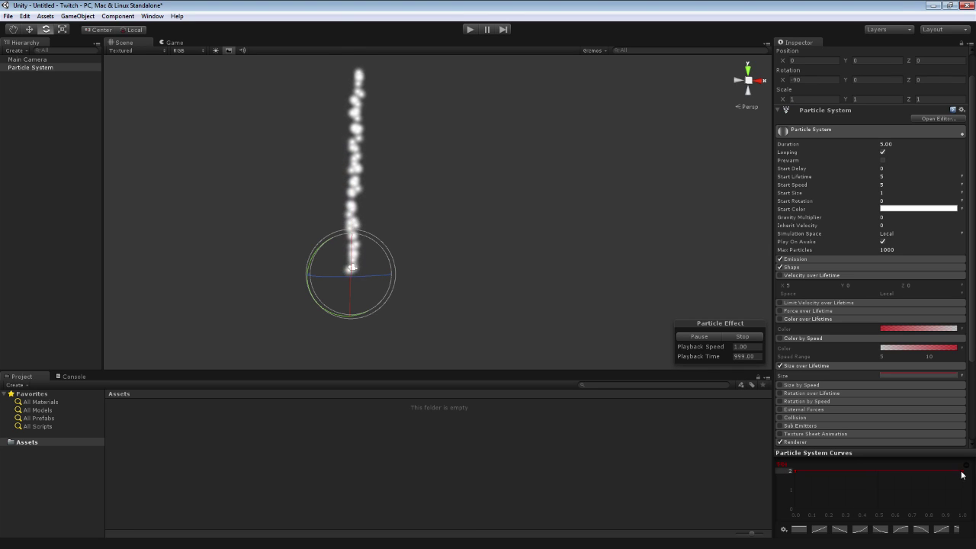
{"action": "left_click_drag", "start_coordinate": [963, 472], "coordinate": [964, 512]}
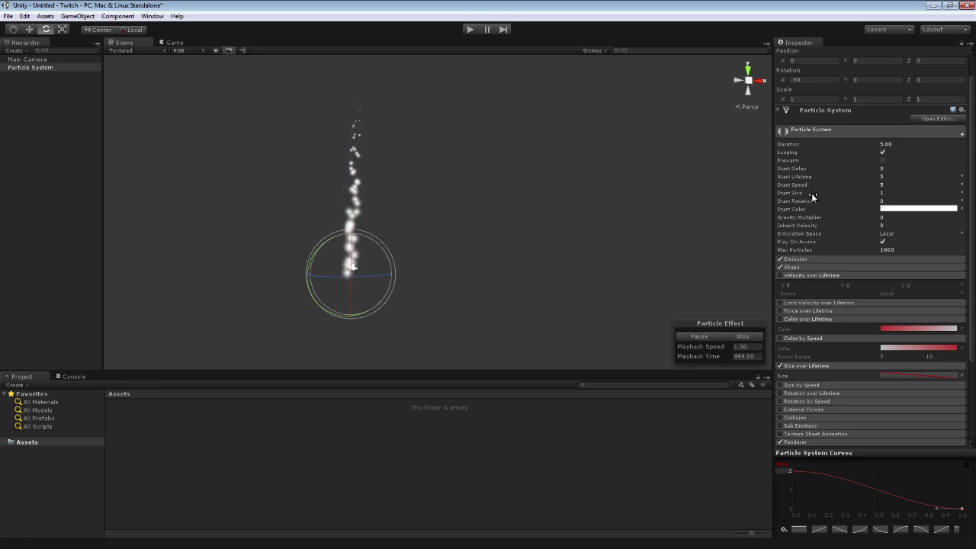
Lower Start Speed to 1.5 and change Start Color to orange with RGB 255, 174, 0.
{"action": "left_click_drag", "start_coordinate": [800, 186], "coordinate": [766, 190]}
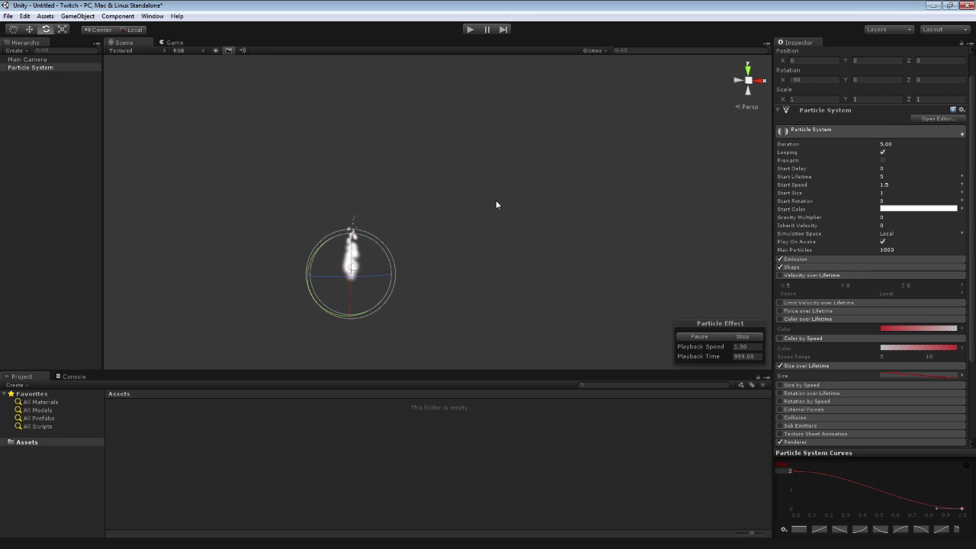
{"action": "left_click", "coordinate": [900, 209]}
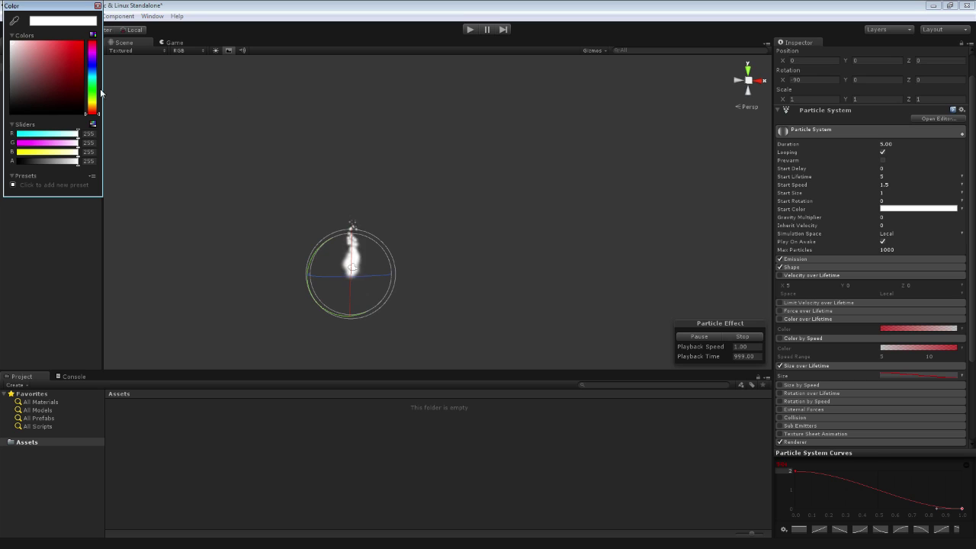
{"action": "left_click_drag", "start_coordinate": [76, 58], "coordinate": [92, 35]}
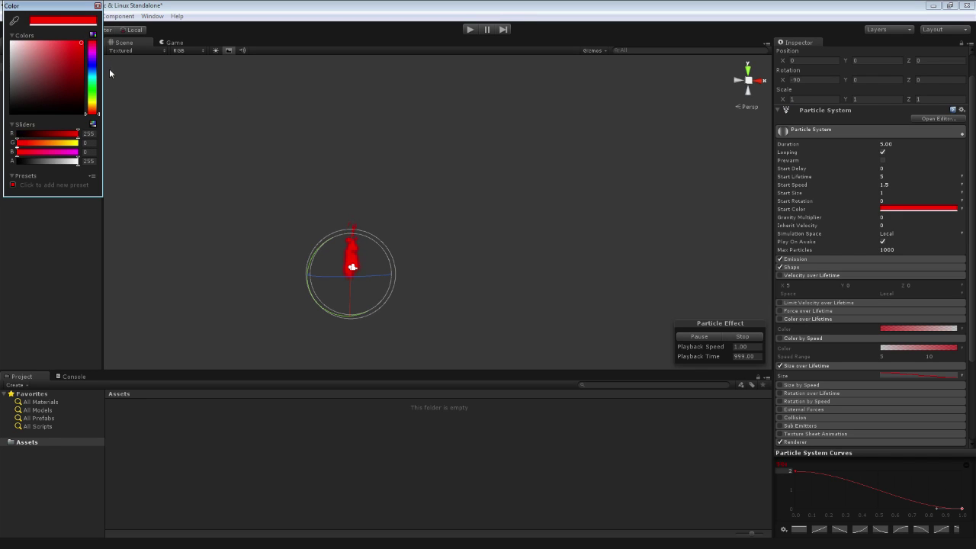
{"action": "left_click_drag", "start_coordinate": [96, 113], "coordinate": [97, 106]}
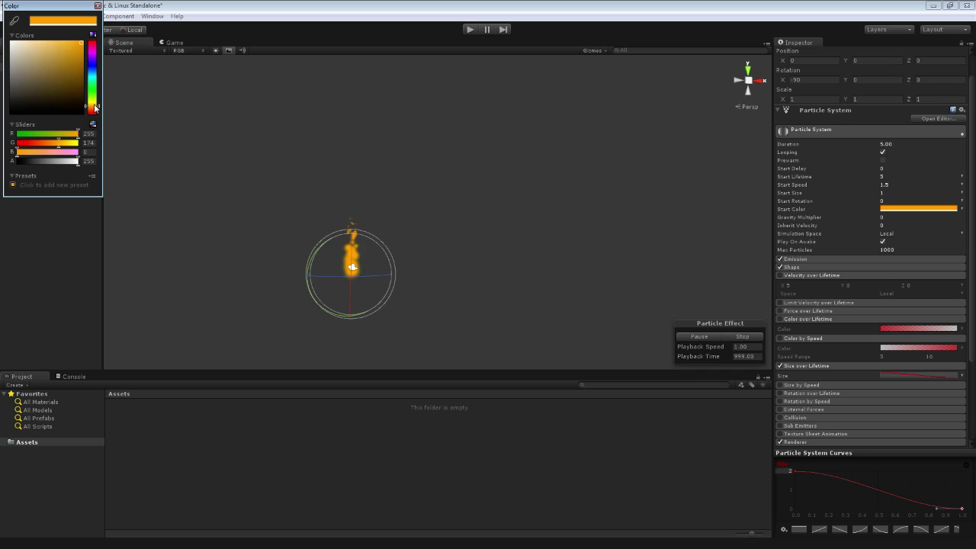
Change the particle system's Start Color to white and set its Start Speed to 5.
{"action": "left_click", "coordinate": [97, 5]}
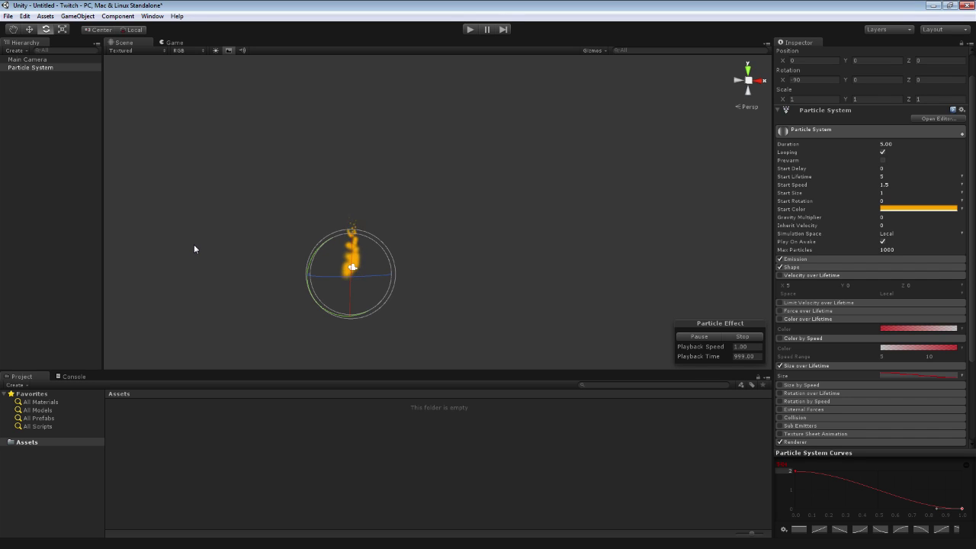
{"action": "left_click", "coordinate": [909, 209]}
{"action": "left_click_drag", "start_coordinate": [84, 69], "coordinate": [12, 42]}
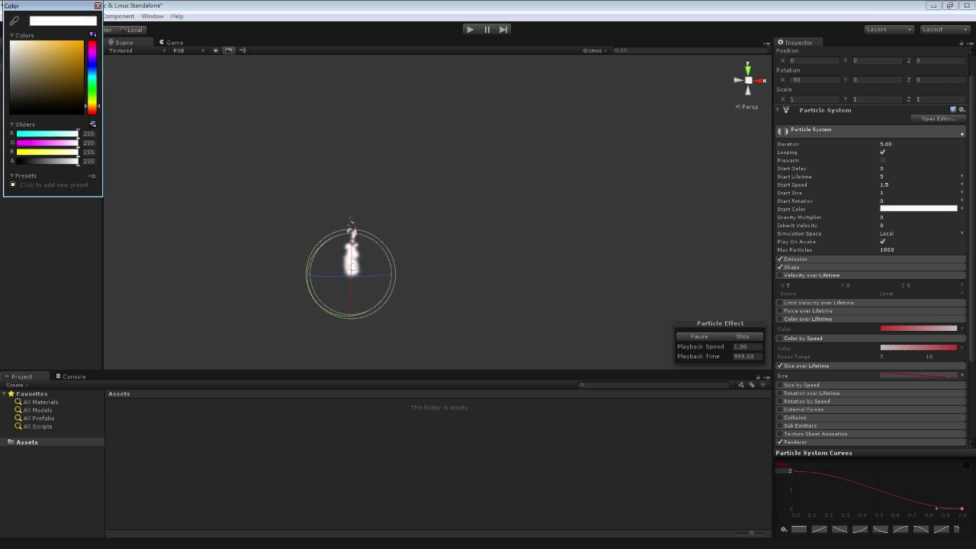
{"action": "left_click", "coordinate": [97, 5]}
{"action": "left_click", "coordinate": [897, 184]}
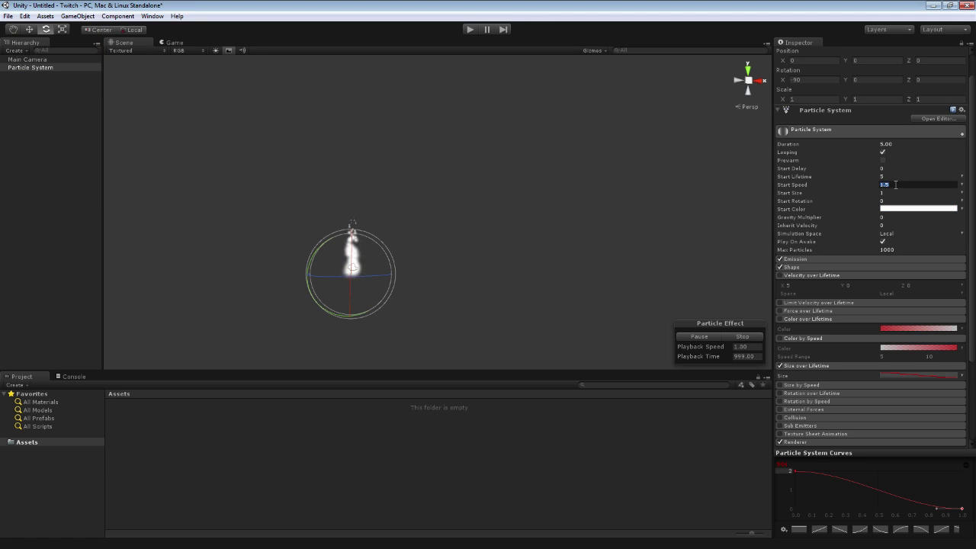
{"action": "type", "text": "5"}
{"action": "key", "text": "Return"}
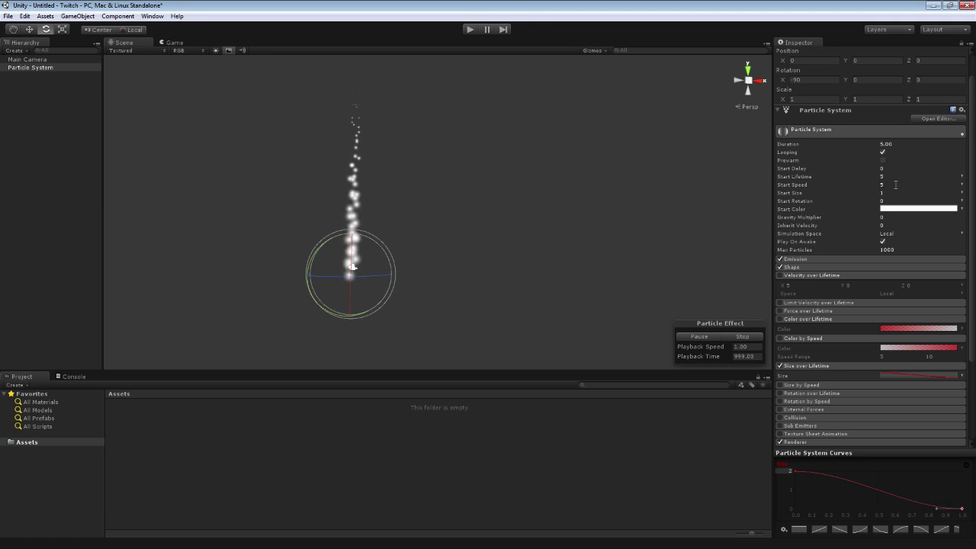
Disable Size over Lifetime and enable Size by Speed with a Speed Range of 5 to 10.
{"action": "left_click", "coordinate": [779, 366]}
{"action": "left_click", "coordinate": [804, 386]}
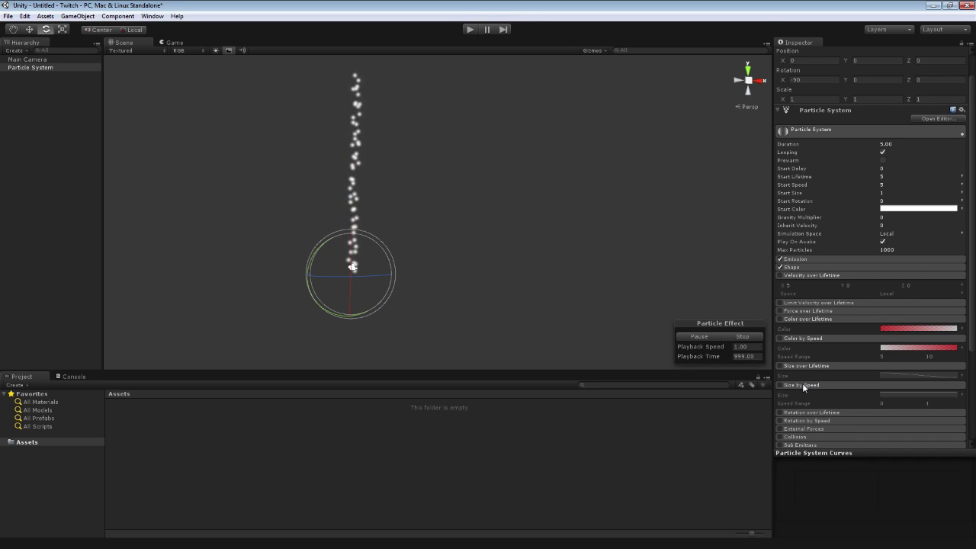
{"action": "left_click", "coordinate": [780, 385]}
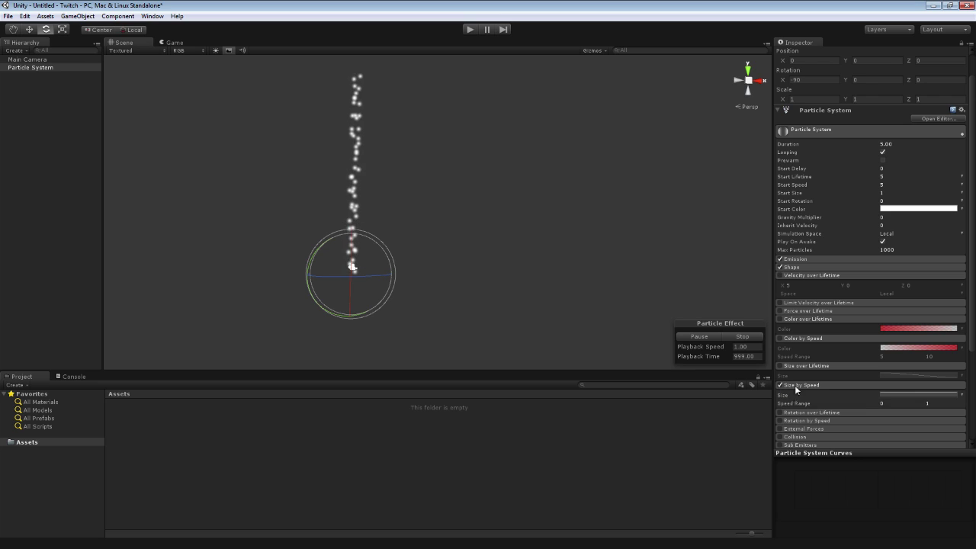
{"action": "left_click", "coordinate": [932, 403]}
{"action": "type", "text": "10"}
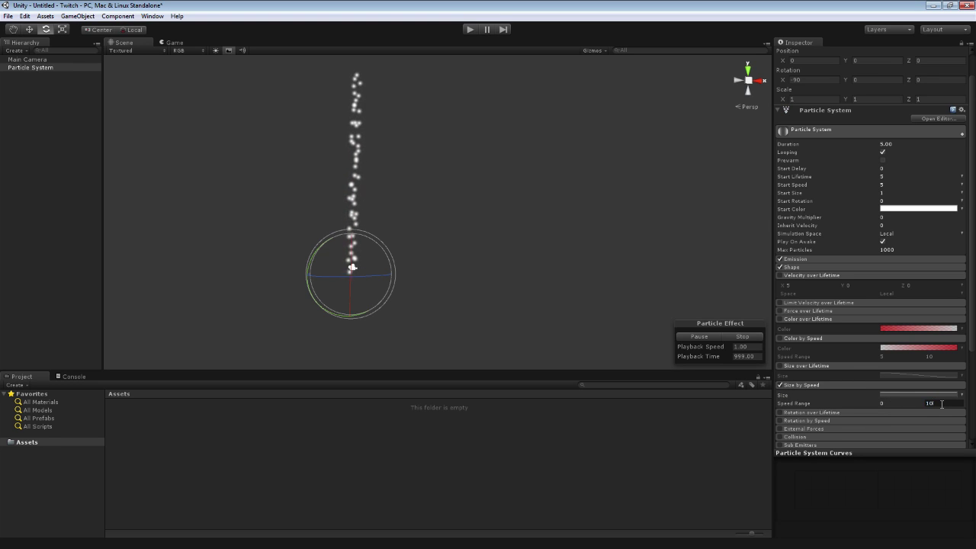
{"action": "left_click", "coordinate": [885, 403]}
{"action": "type", "text": "5"}
Set the Size by Speed curve's maximum to 5 and lower its starting point so size rises with speed.
{"action": "left_click", "coordinate": [962, 395]}
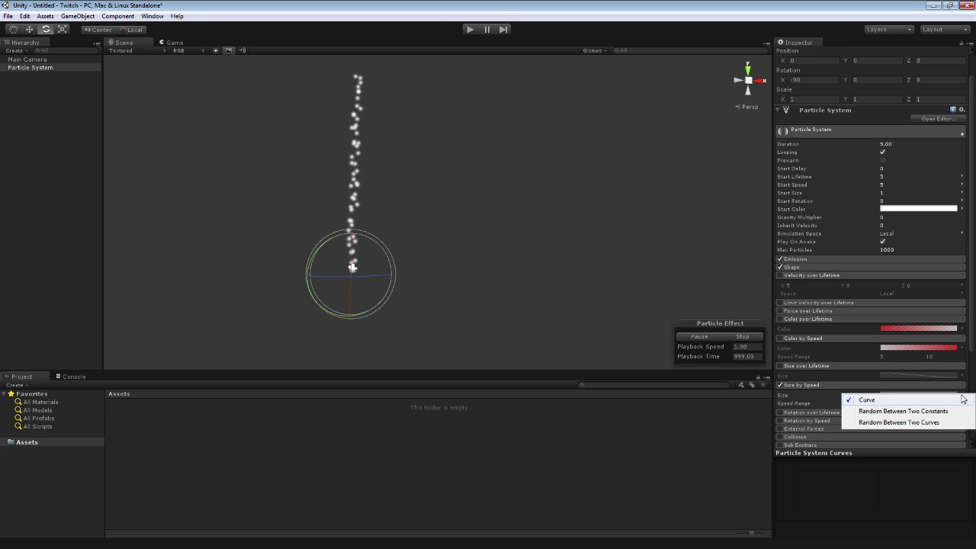
{"action": "left_click", "coordinate": [900, 394]}
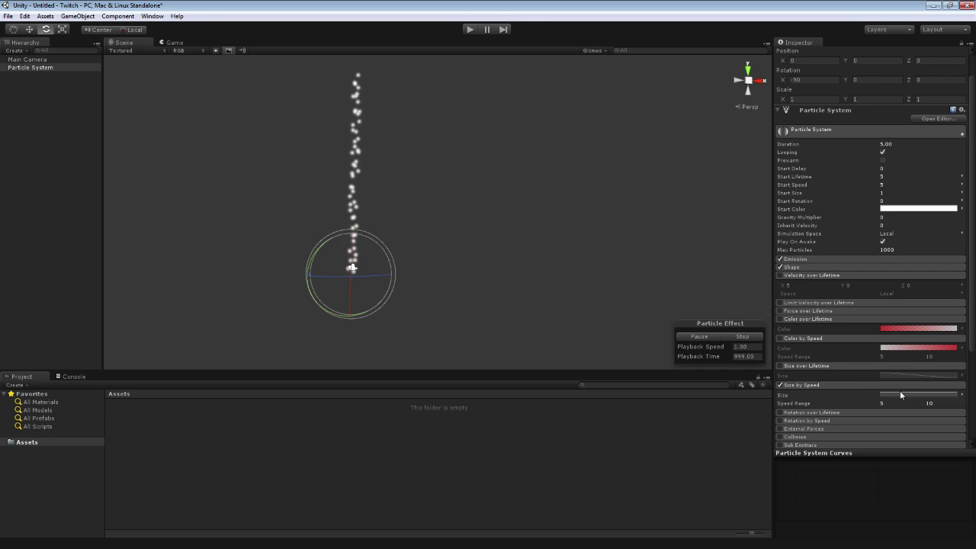
{"action": "left_click", "coordinate": [796, 471]}
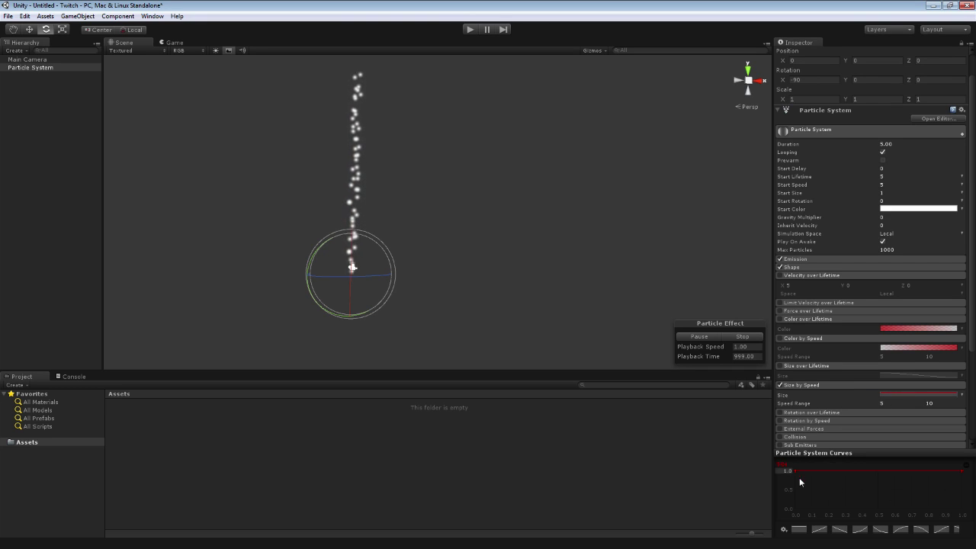
{"action": "type", "text": "5"}
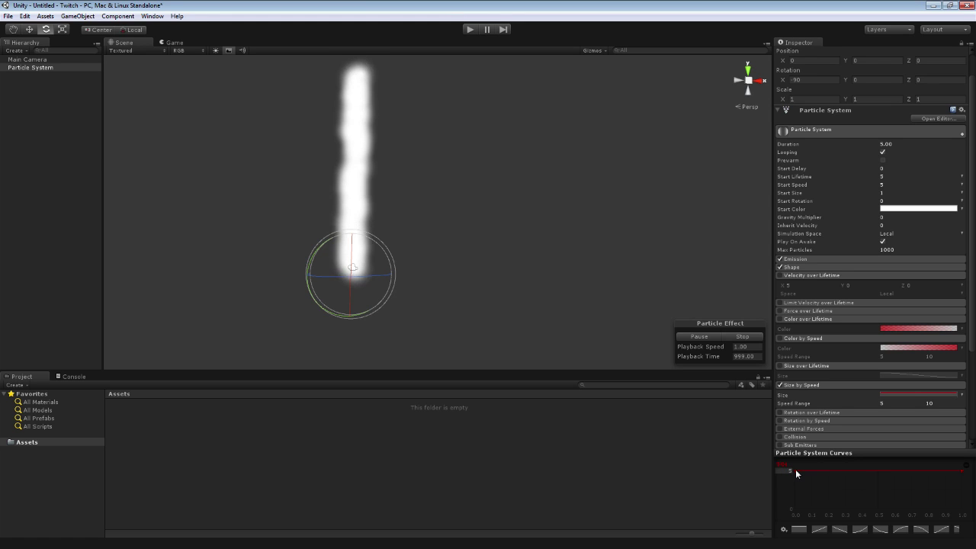
{"action": "left_click_drag", "start_coordinate": [794, 470], "coordinate": [795, 501]}
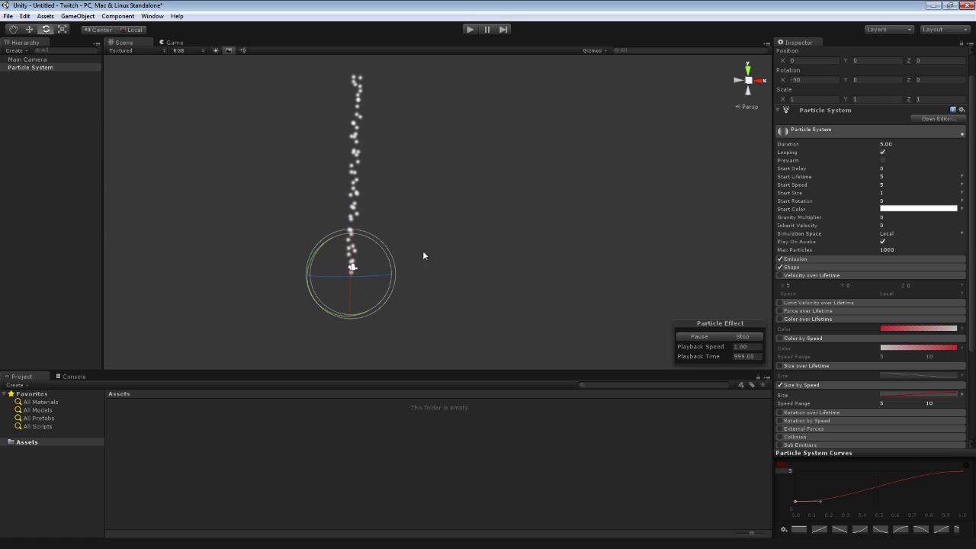
Test Force over Lifetime together with Size by Speed, and turn both modules off.
{"action": "left_click", "coordinate": [780, 311]}
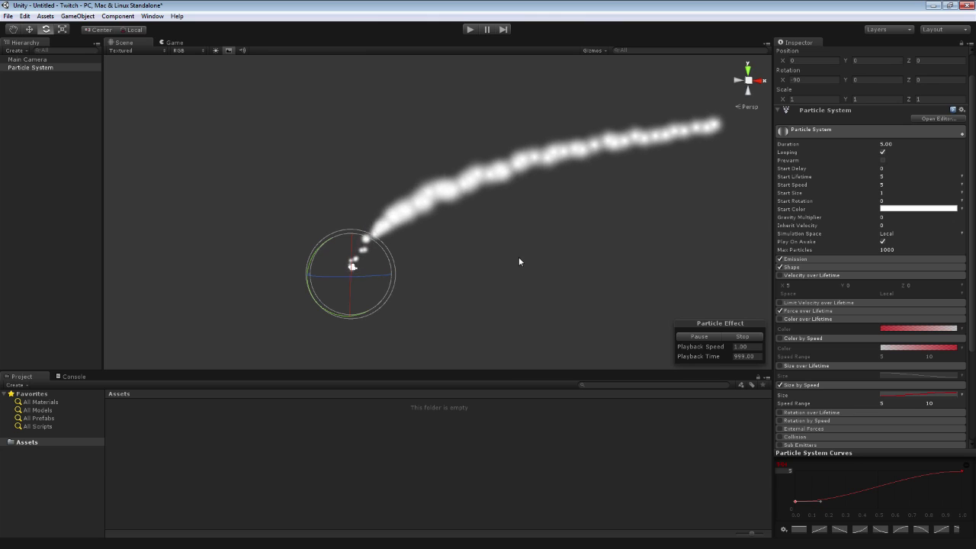
{"action": "left_click", "coordinate": [780, 311]}
{"action": "left_click", "coordinate": [780, 385]}
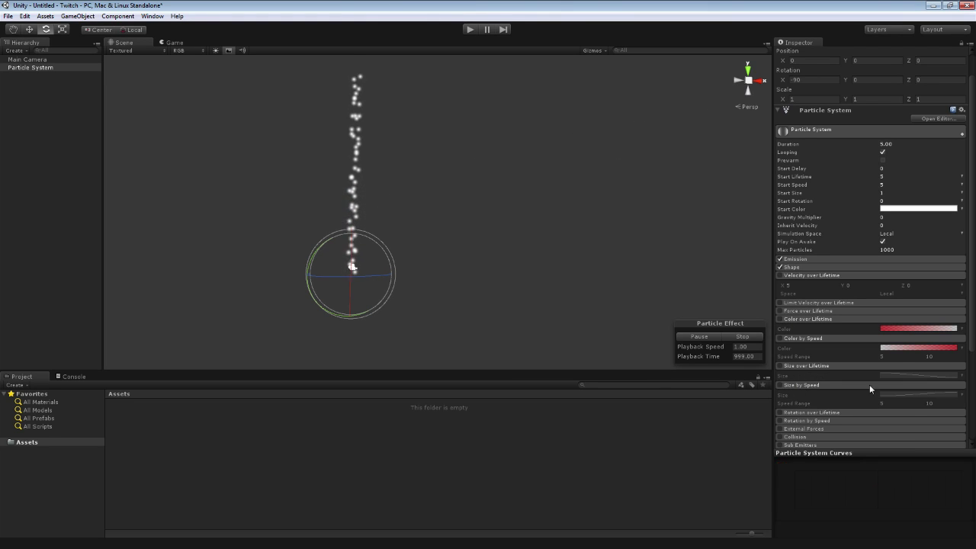
Collapse the Velocity over Lifetime, Color over Lifetime, Color by Speed, Size by Speed and Size over Lifetime modules.
{"action": "scroll", "coordinate": [865, 344], "scroll_direction": "down", "scroll_amount": 3}
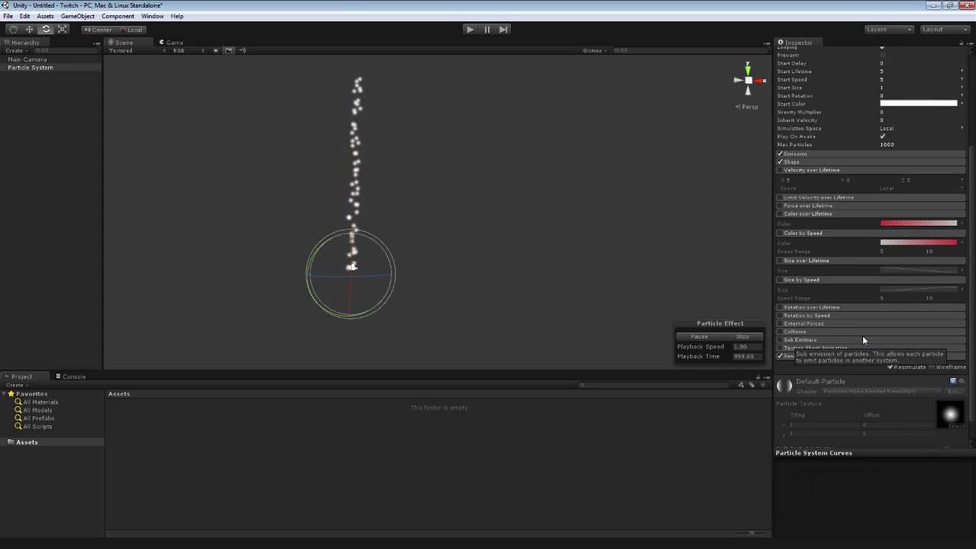
{"action": "left_click", "coordinate": [811, 171]}
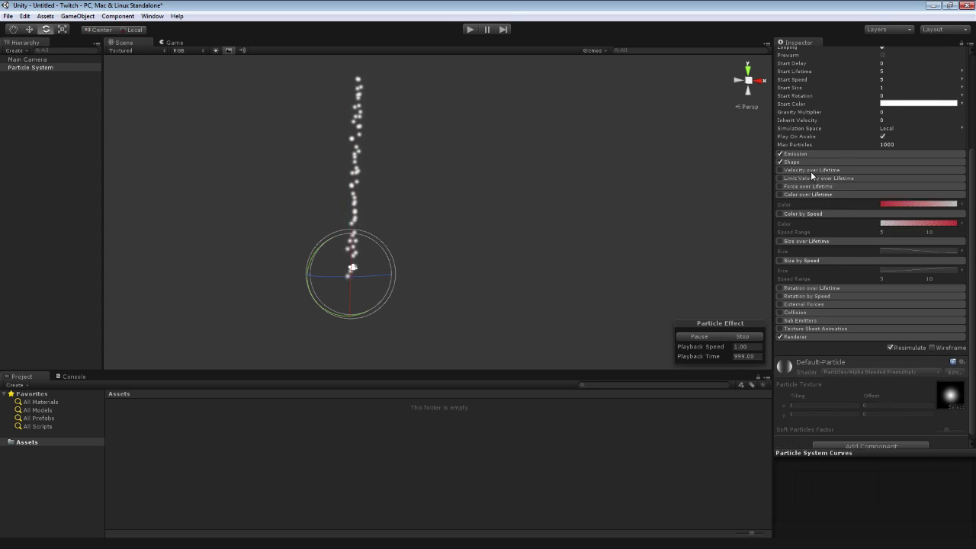
{"action": "left_click", "coordinate": [812, 195]}
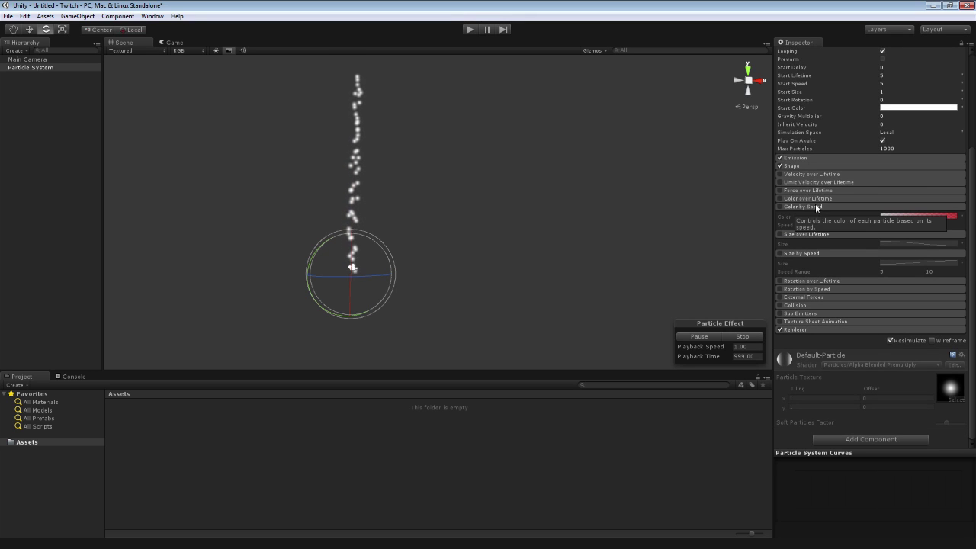
{"action": "left_click", "coordinate": [816, 214]}
{"action": "left_click", "coordinate": [817, 252]}
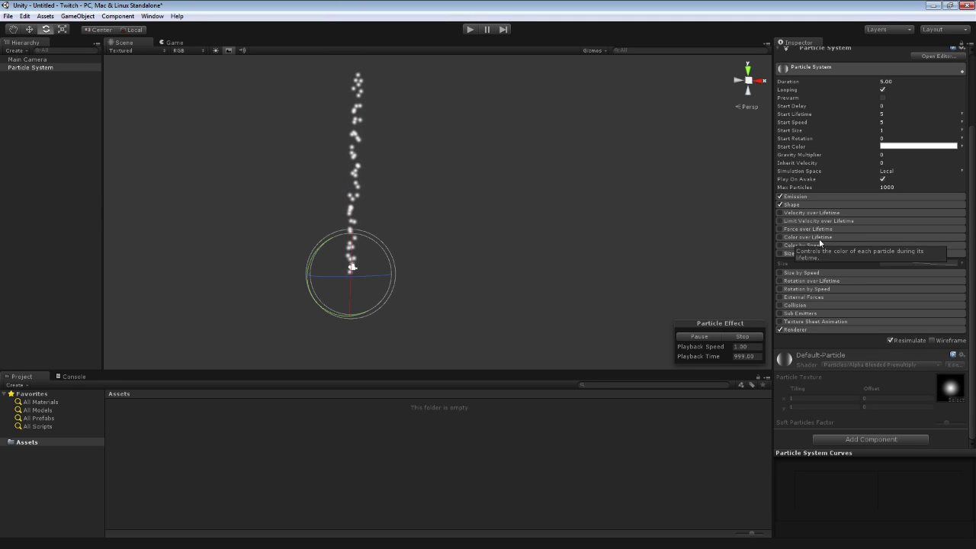
{"action": "left_click", "coordinate": [809, 252]}
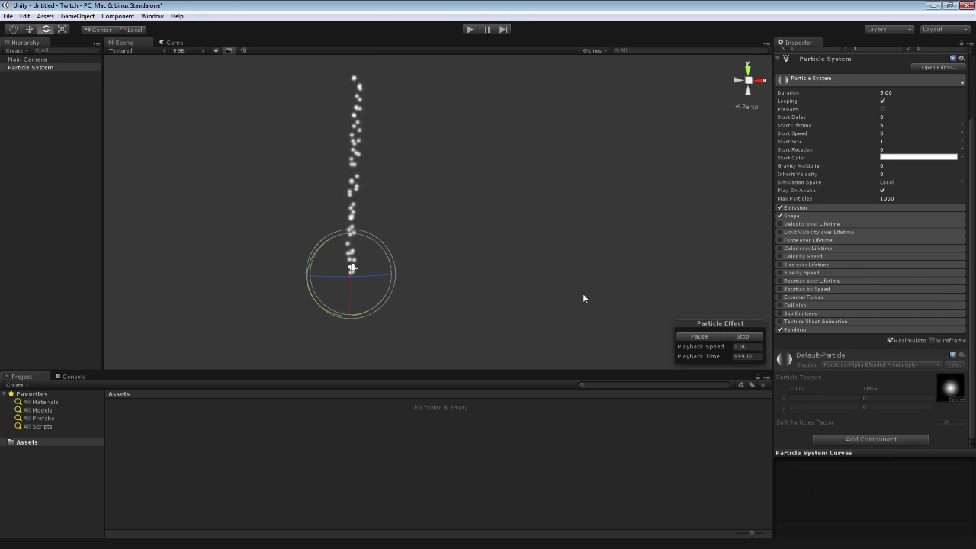
Expand and enable the External Forces module with a Multiplier of 0.
{"action": "left_click", "coordinate": [837, 297]}
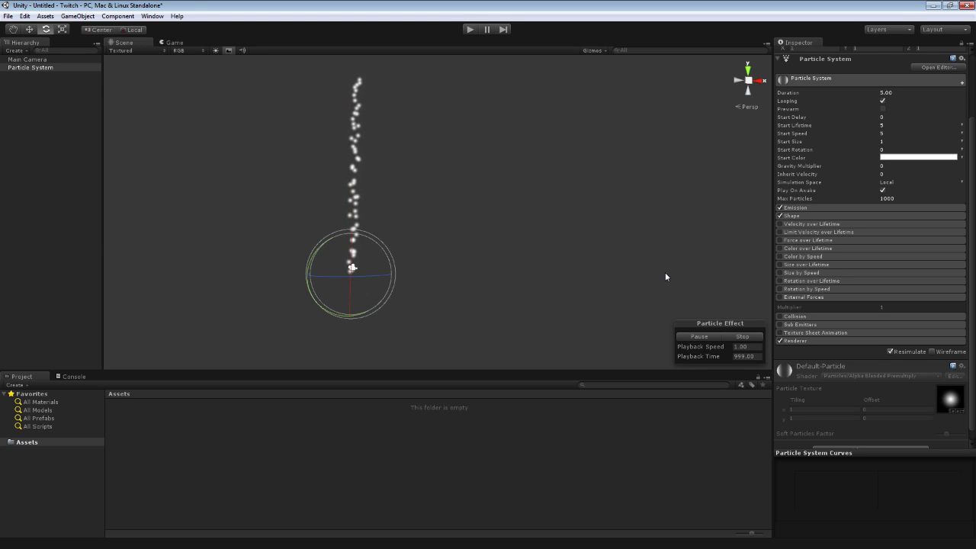
{"action": "left_click", "coordinate": [779, 297]}
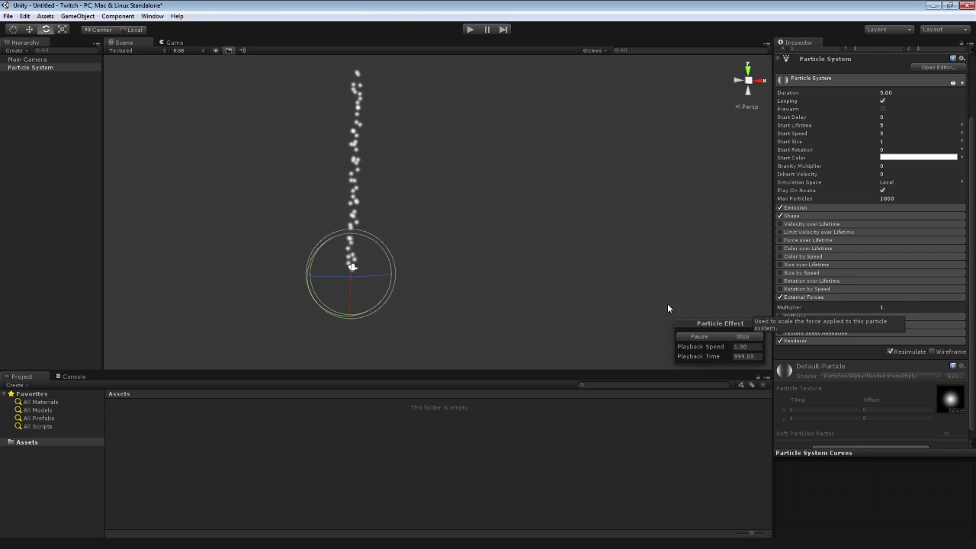
{"action": "left_click", "coordinate": [895, 306]}
{"action": "type", "text": "0"}
{"action": "key", "text": "Return"}
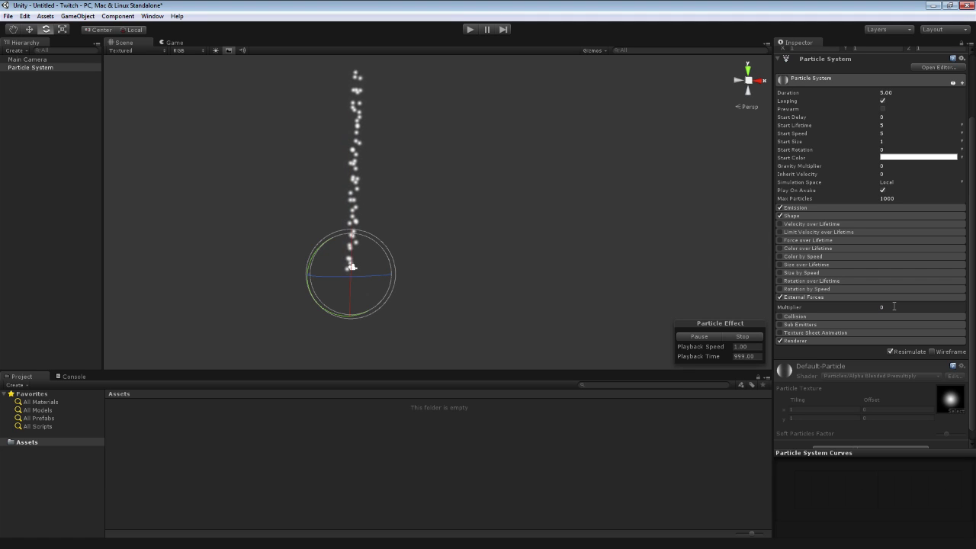
Try External Forces Multiplier values of 1 and 2 on the particle system.
{"action": "left_click", "coordinate": [889, 306]}
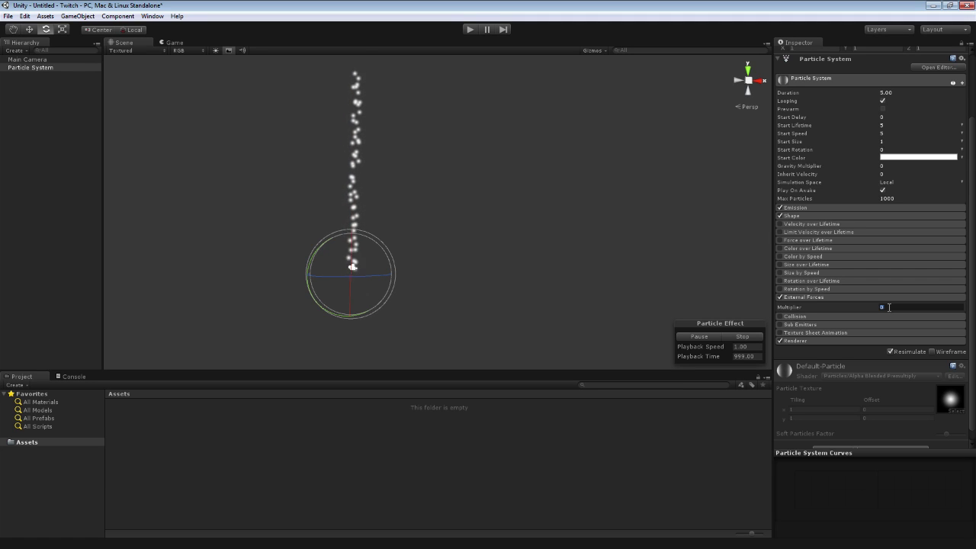
{"action": "type", "text": "1"}
{"action": "key", "text": "Return"}
{"action": "left_click", "coordinate": [889, 306]}
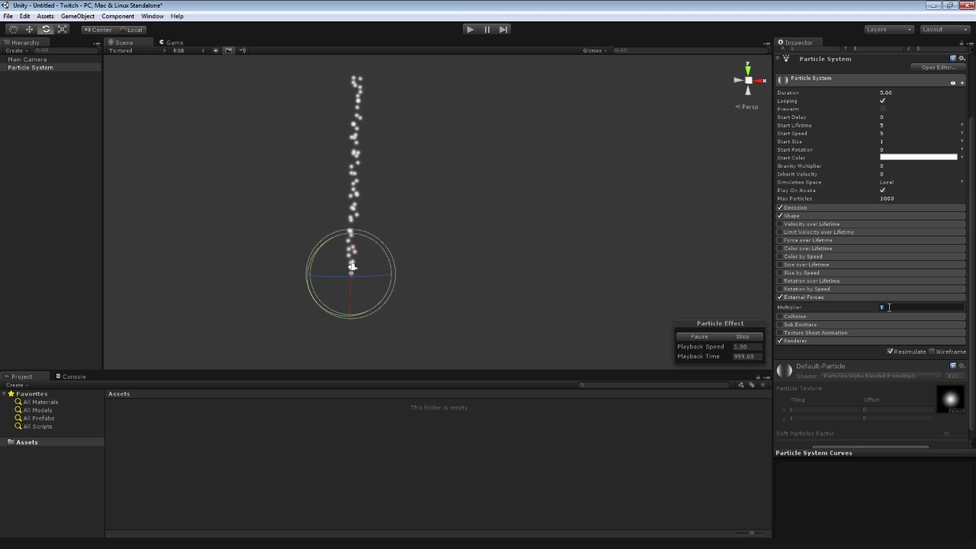
{"action": "type", "text": "2"}
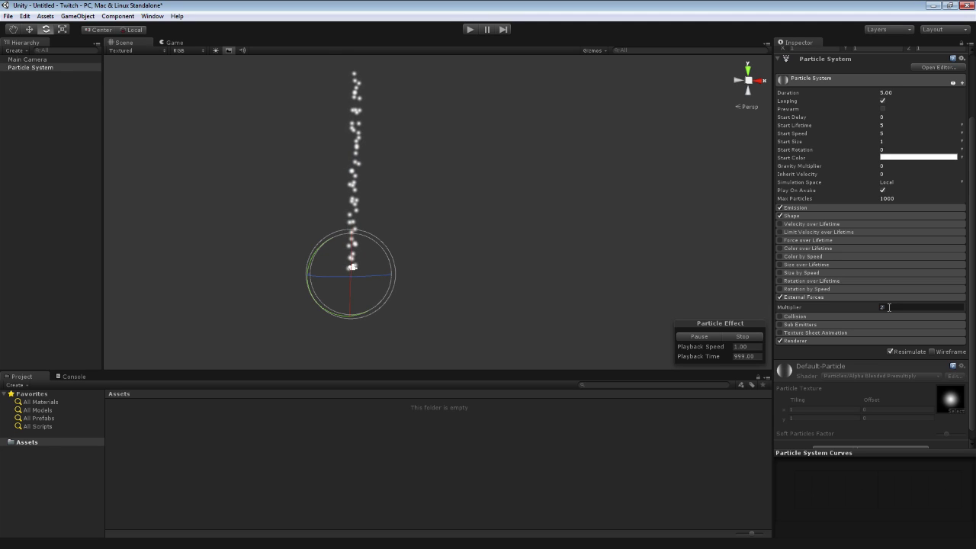
{"action": "key", "text": "Return"}
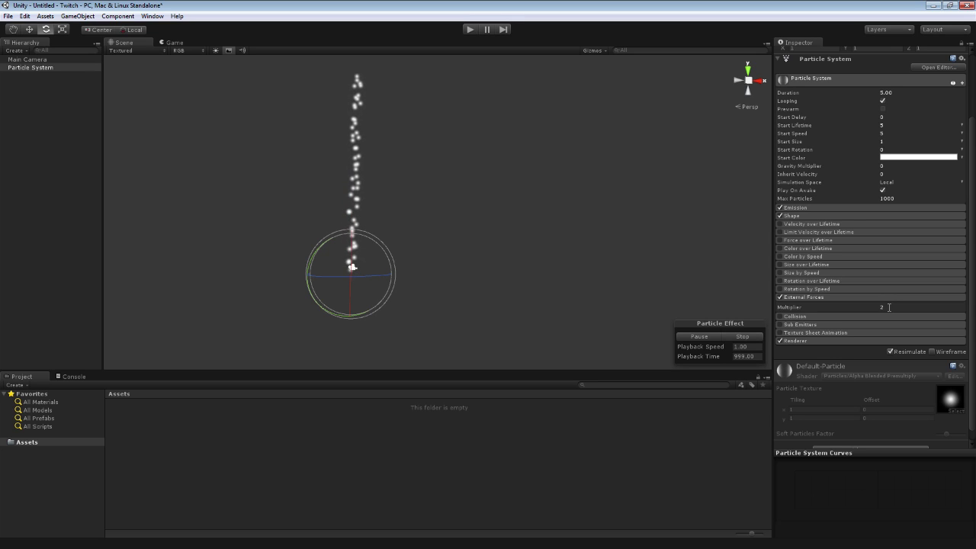
Reset the External Forces Multiplier to 1, and disable and collapse the module.
{"action": "left_click", "coordinate": [890, 307]}
{"action": "type", "text": "1"}
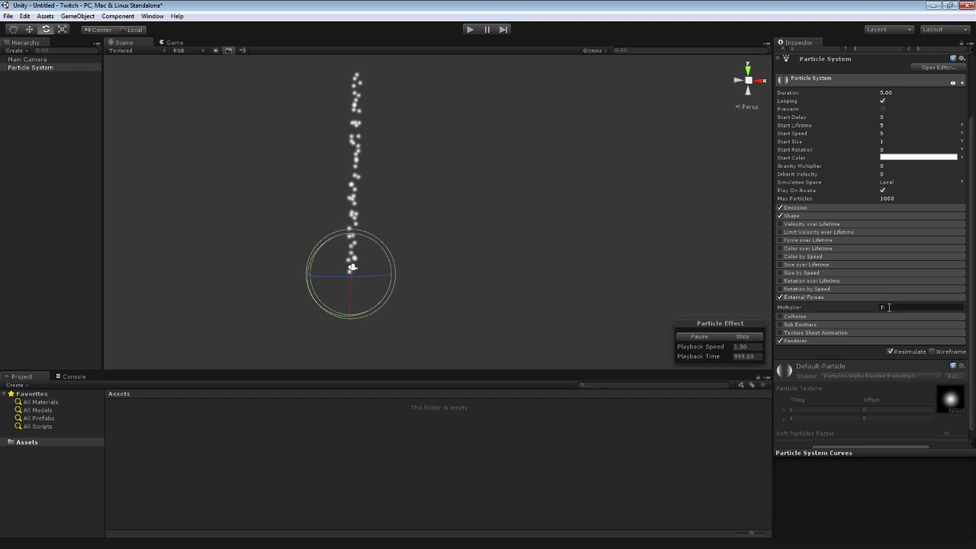
{"action": "key", "text": "Return"}
{"action": "left_click", "coordinate": [780, 297]}
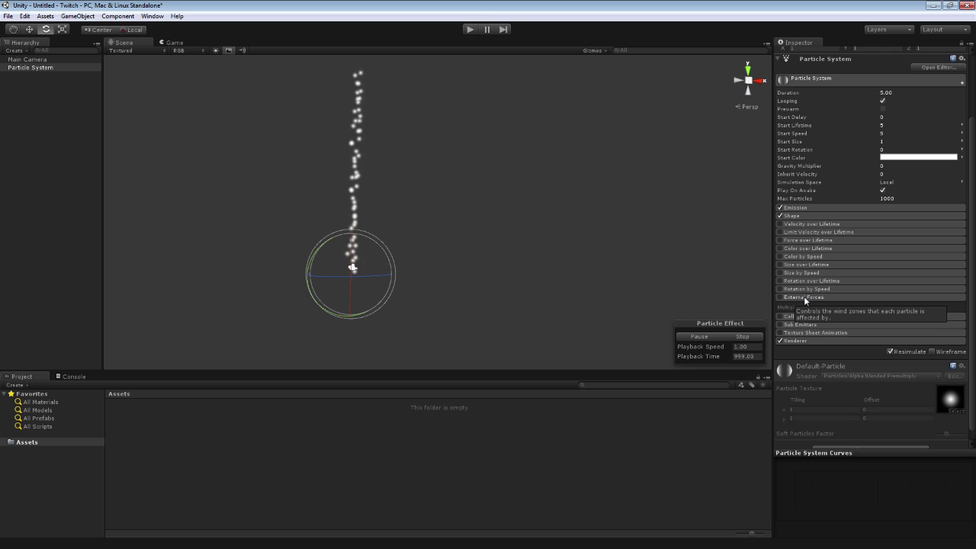
{"action": "left_click", "coordinate": [803, 297]}
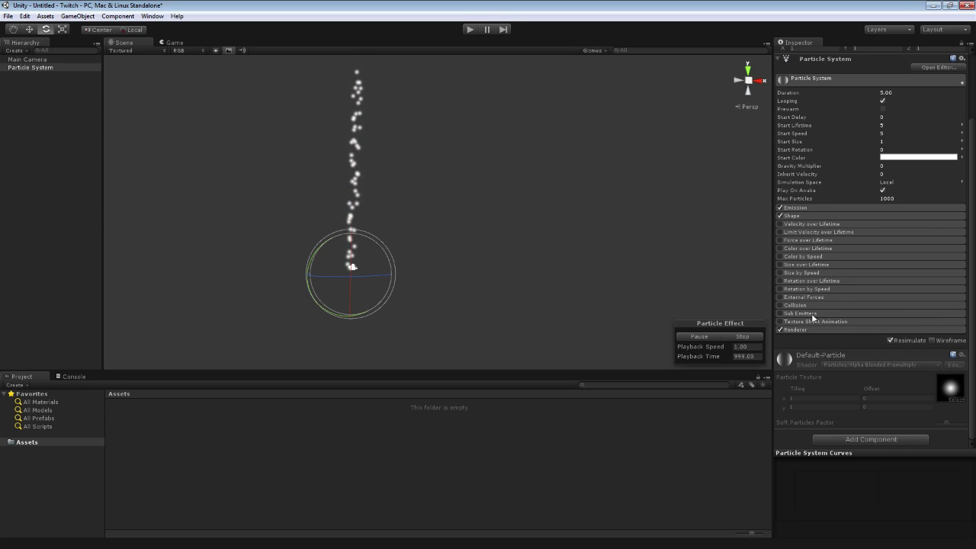
Expand the Collision module and enable it briefly to examine its plane, dampen and bounce settings.
{"action": "left_click", "coordinate": [811, 307]}
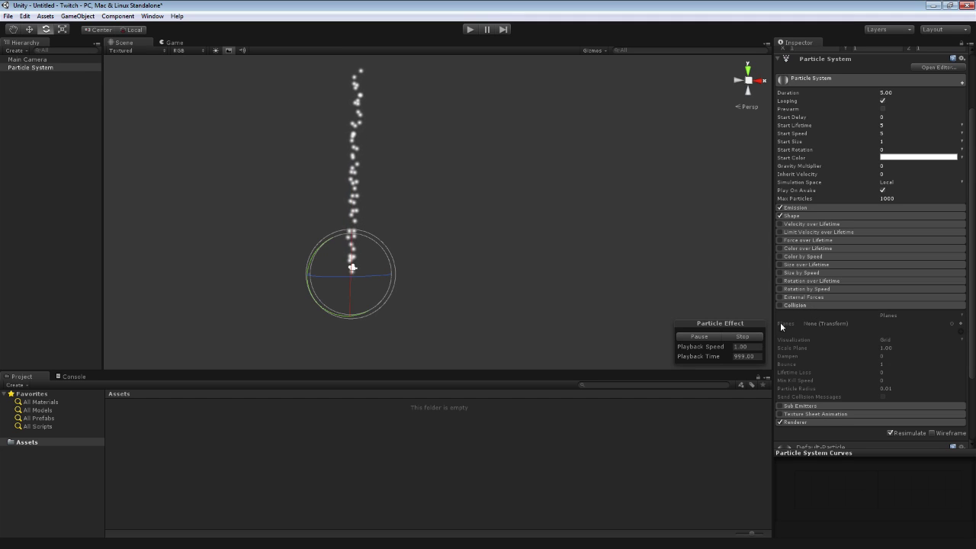
{"action": "left_click", "coordinate": [779, 305]}
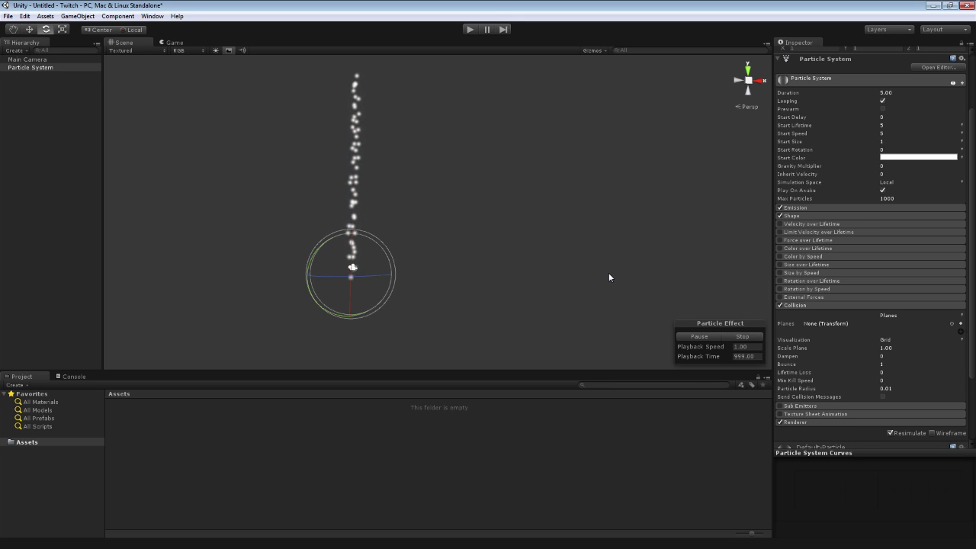
{"action": "left_click", "coordinate": [779, 305]}
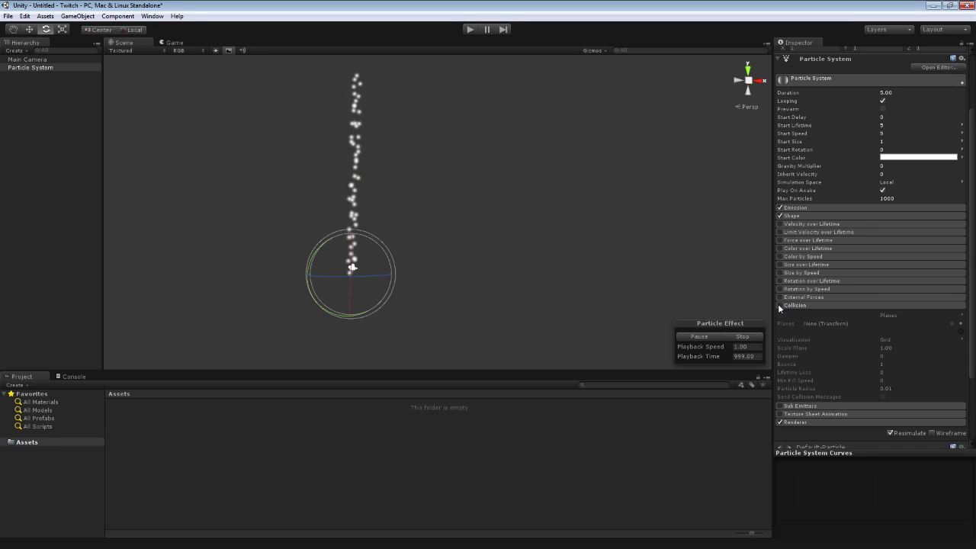
Create a sphere object in the scene.
{"action": "left_click", "coordinate": [77, 16]}
{"action": "mouse_move", "coordinate": [93, 39]}
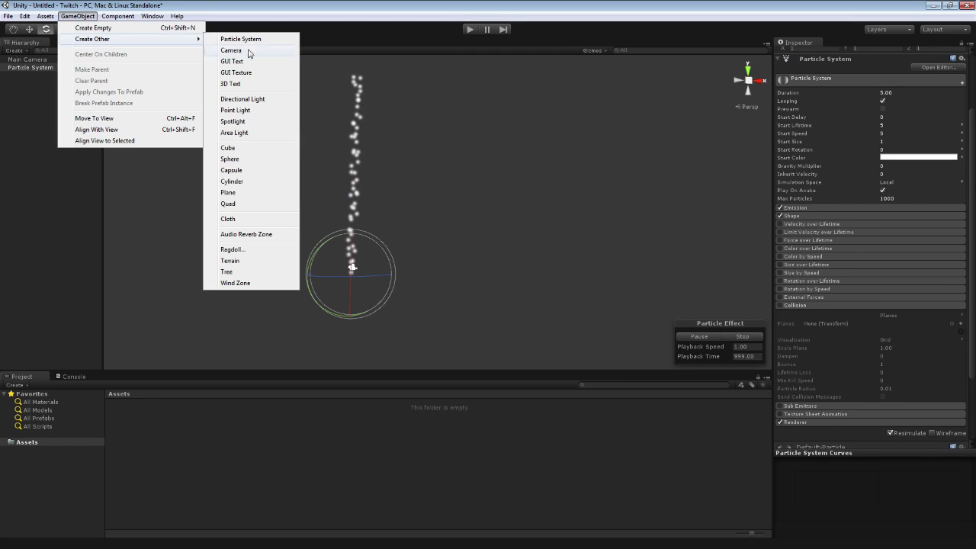
{"action": "left_click", "coordinate": [230, 160]}
Set the sphere's position to X 0, Y 0, Z 0.
{"action": "left_click", "coordinate": [810, 91]}
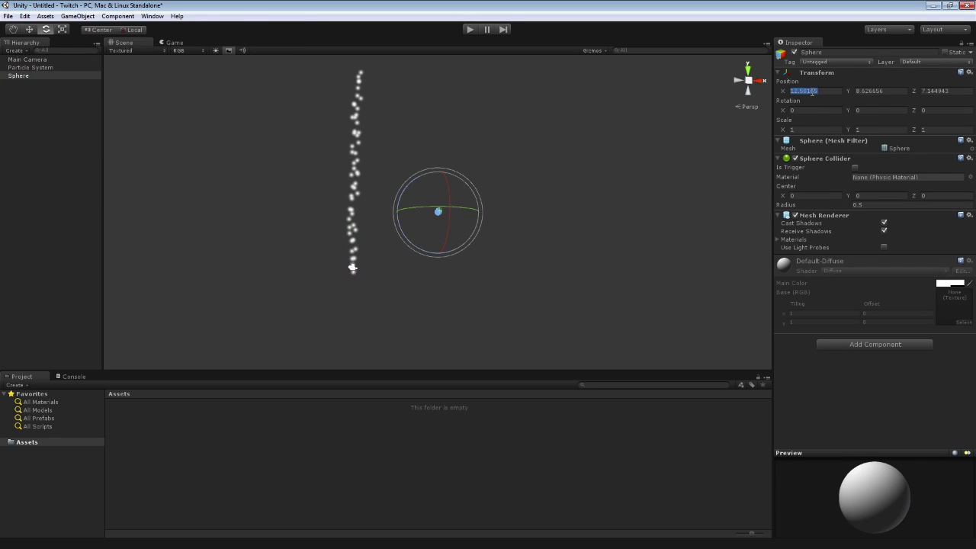
{"action": "type", "text": "0"}
{"action": "key", "text": "Tab"}
{"action": "type", "text": "0"}
{"action": "key", "text": "Tab"}
{"action": "type", "text": "0"}
{"action": "key", "text": "Return"}
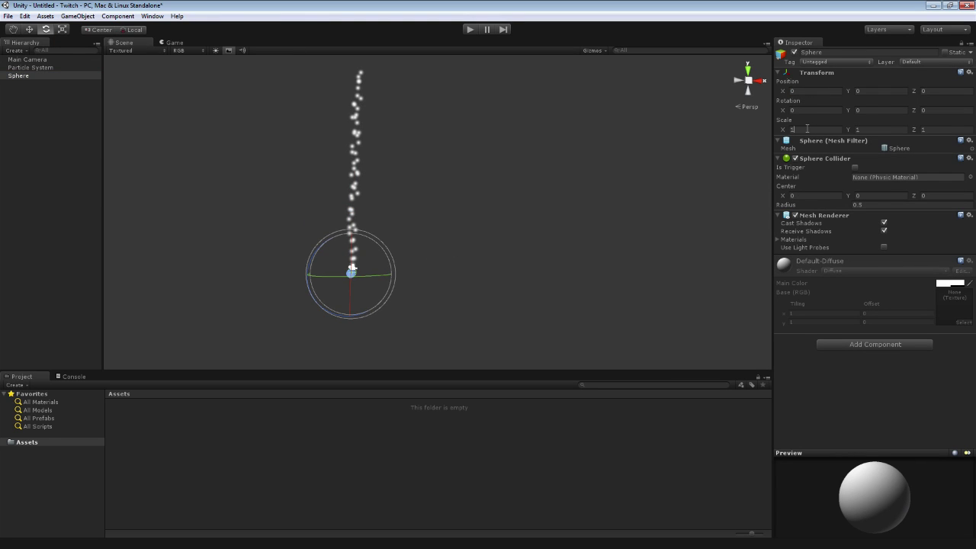
Set the sphere's scale to 2 on the X, Y and Z axes.
{"action": "type", "text": "2"}
{"action": "key", "text": "Tab"}
{"action": "type", "text": "2"}
{"action": "key", "text": "Tab"}
{"action": "type", "text": "2"}
Move the sphere up along the Y axis to about 10.9, into the particle stream, and briefly run play mode.
{"action": "type", "text": "w"}
{"action": "left_click_drag", "start_coordinate": [352, 251], "coordinate": [352, 152]}
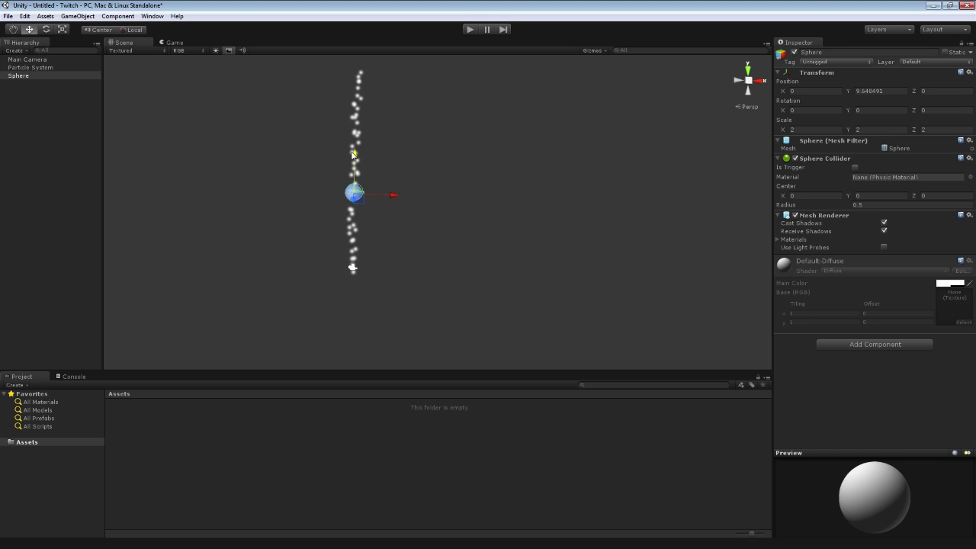
{"action": "left_click_drag", "start_coordinate": [352, 153], "coordinate": [354, 143]}
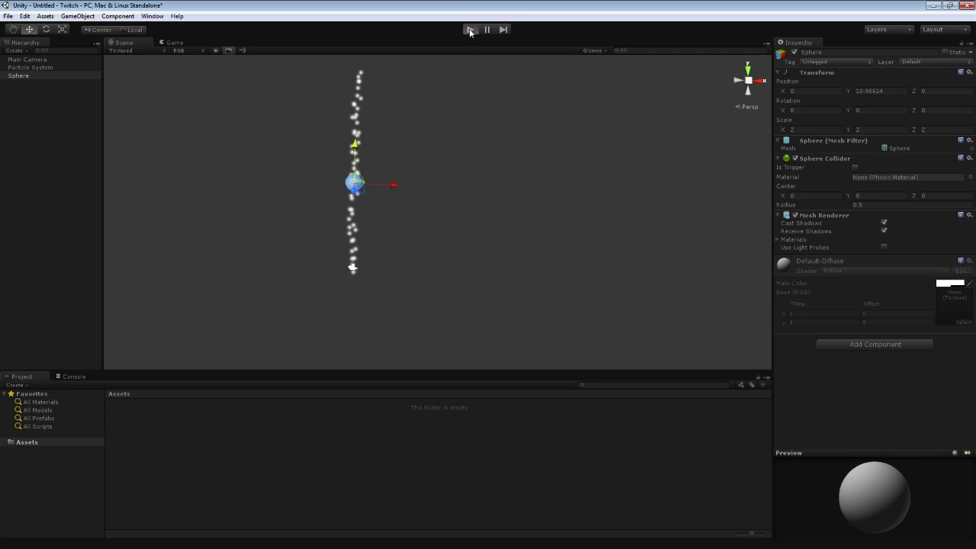
{"action": "left_click", "coordinate": [470, 29]}
{"action": "left_click", "coordinate": [469, 29]}
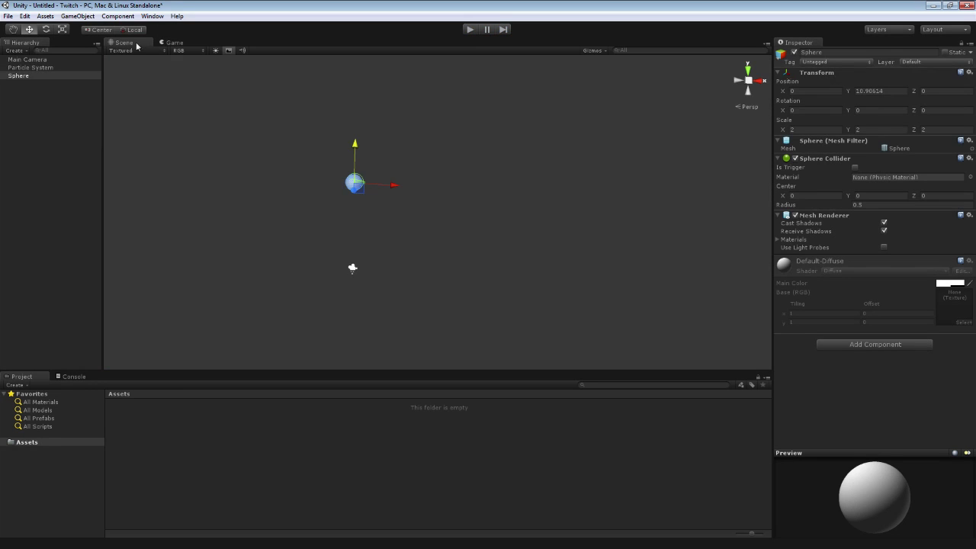
Select the Particle System and enable its Collision module.
{"action": "left_click", "coordinate": [30, 67]}
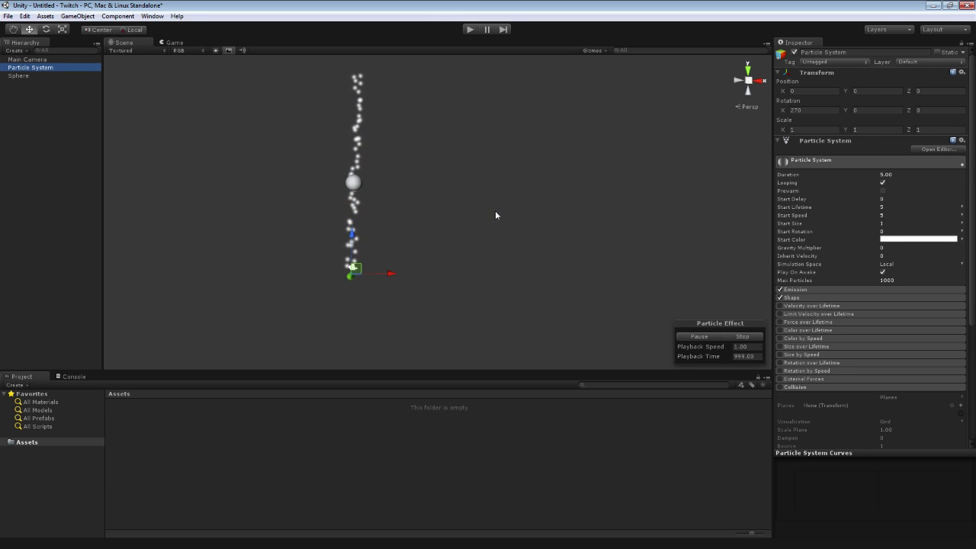
{"action": "left_click_drag", "start_coordinate": [496, 211], "coordinate": [454, 221], "text": "alt"}
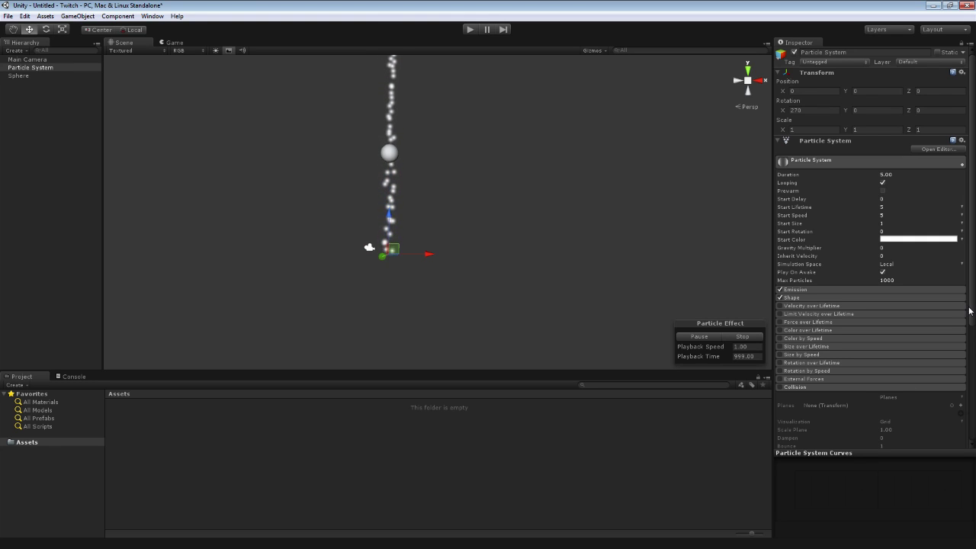
{"action": "scroll", "coordinate": [877, 305], "scroll_direction": "down", "scroll_amount": 5}
{"action": "left_click", "coordinate": [779, 266]}
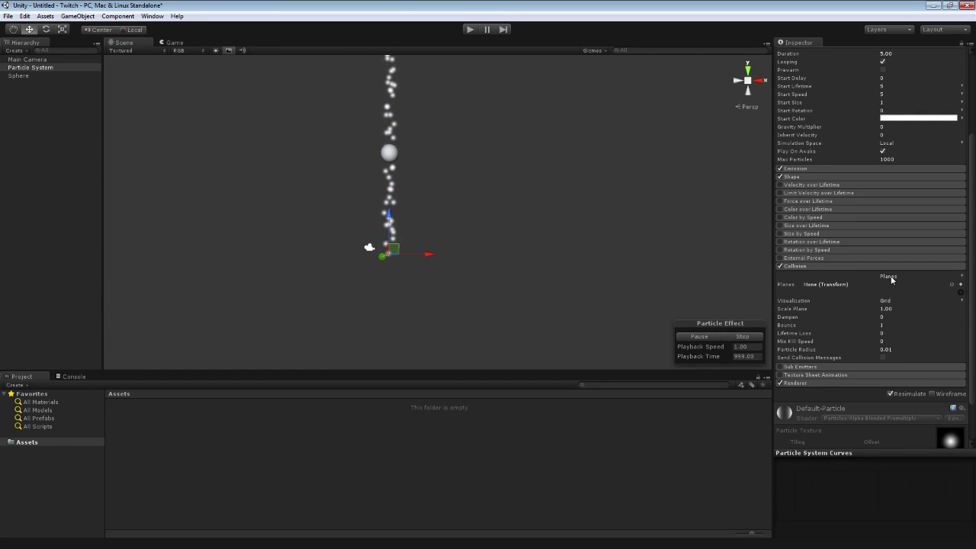
{"action": "left_click", "coordinate": [842, 278]}
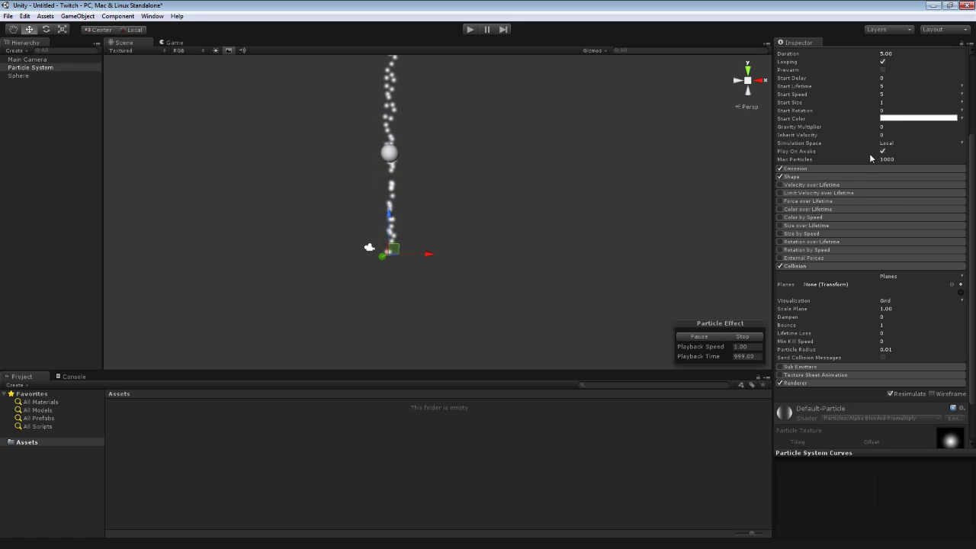
Expand the Emission module and change the Collision module's mode from Planes to World.
{"action": "scroll", "coordinate": [879, 169], "scroll_direction": "up", "scroll_amount": 3}
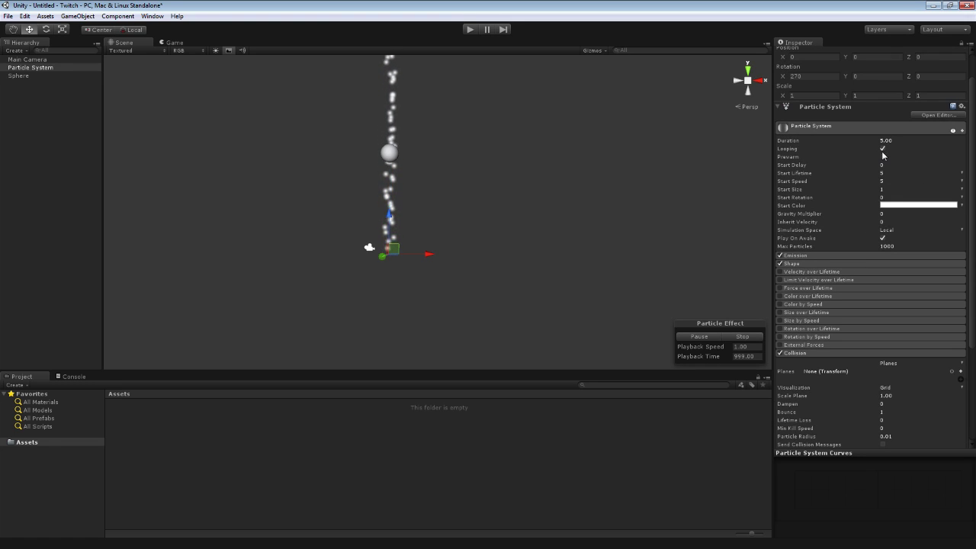
{"action": "left_click", "coordinate": [811, 256]}
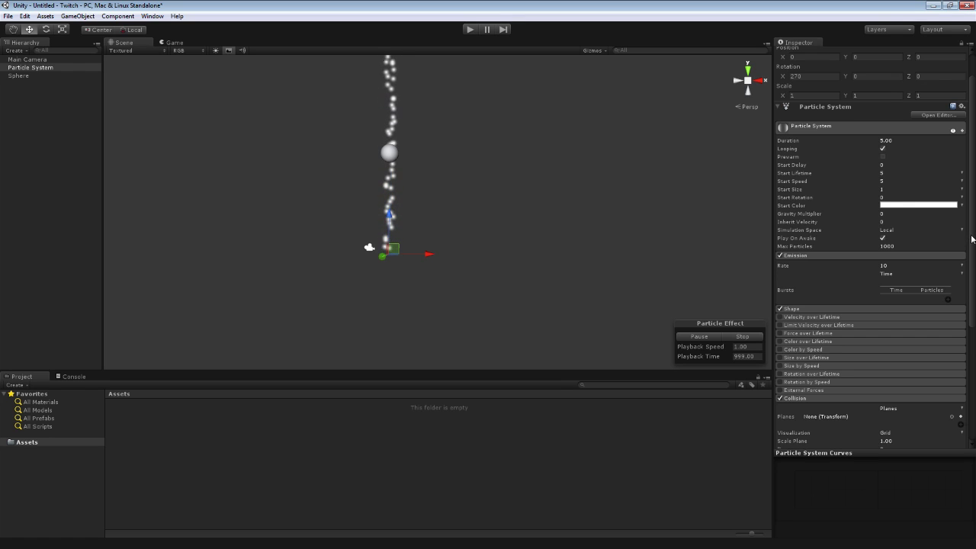
{"action": "left_click_drag", "start_coordinate": [971, 239], "coordinate": [974, 334]}
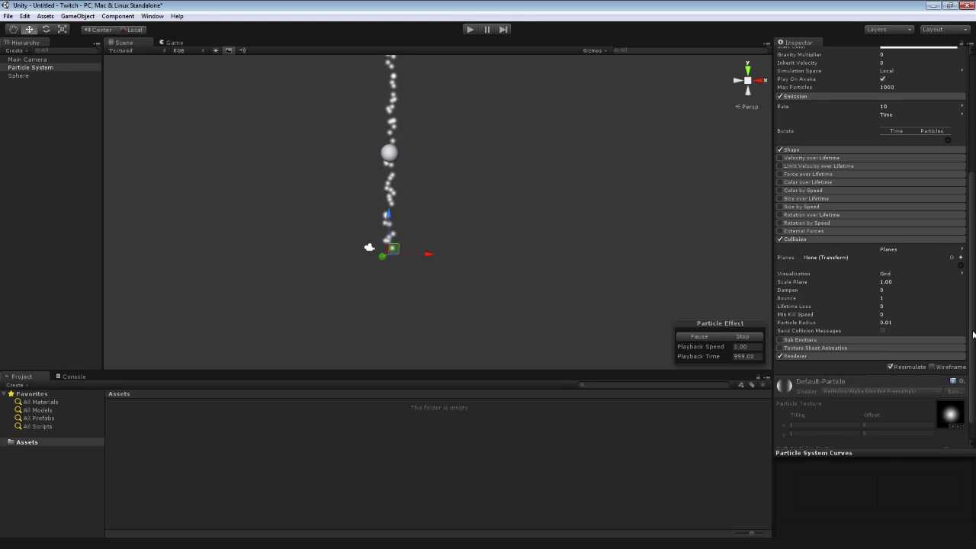
{"action": "left_click", "coordinate": [887, 247]}
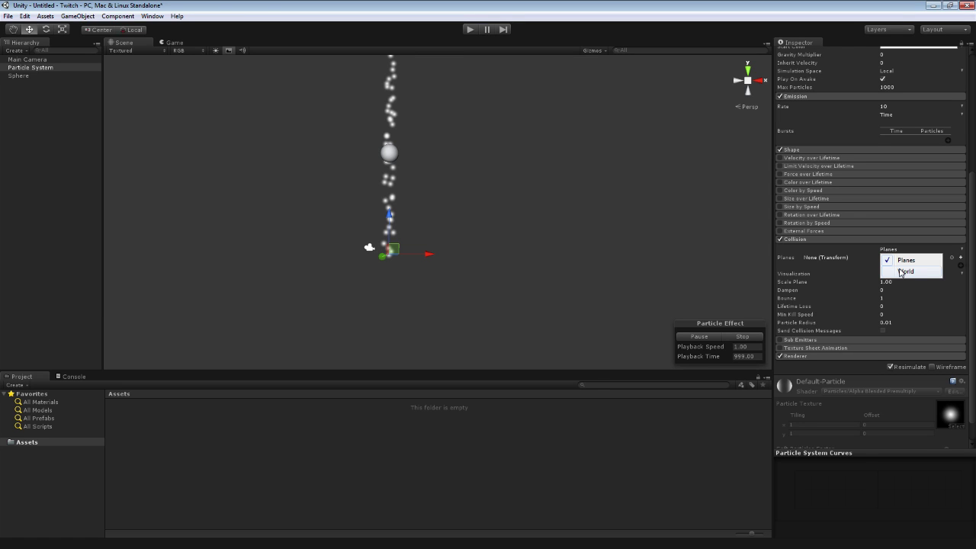
{"action": "left_click", "coordinate": [904, 271]}
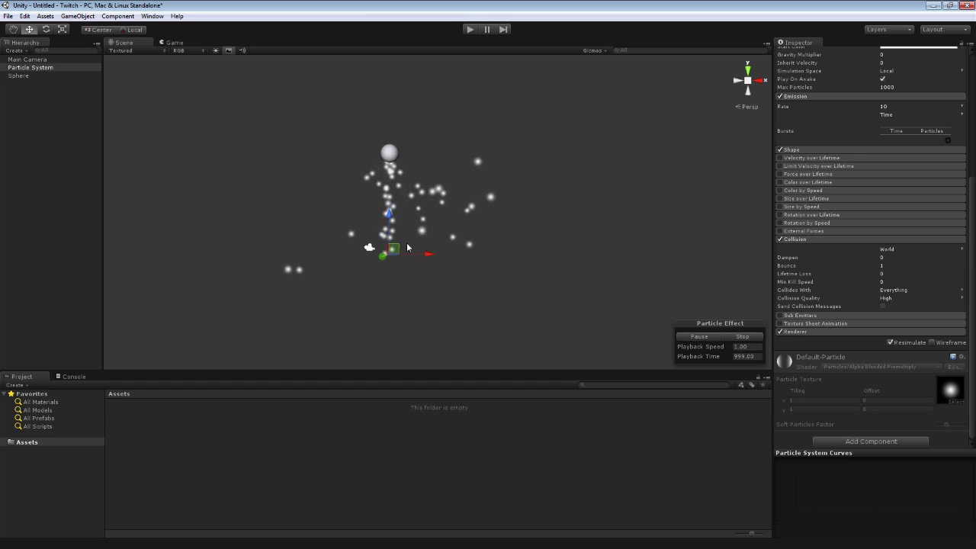
Move the sphere along X to about 2.1, back to about 1.06 and closer to the stream, reselecting the Particle System to check each position.
{"action": "left_click", "coordinate": [391, 153]}
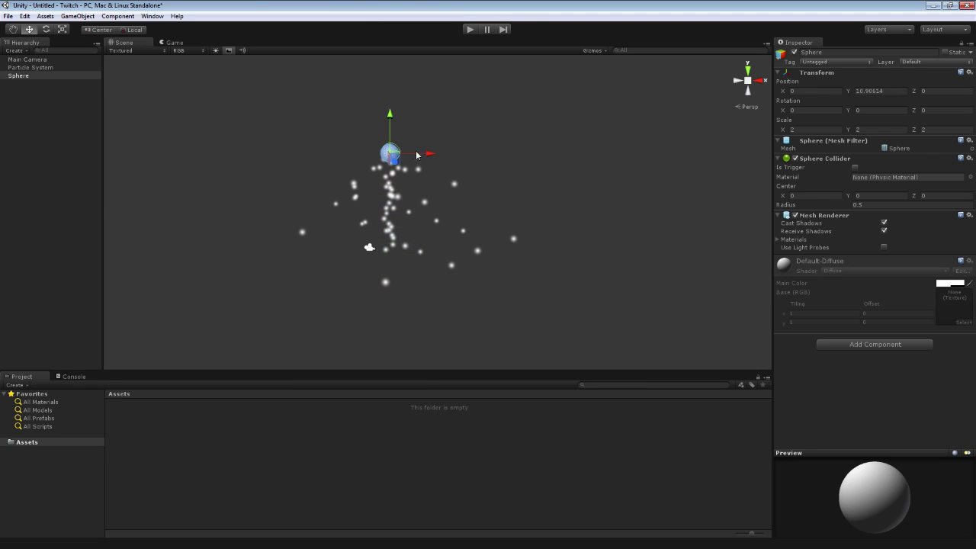
{"action": "left_click", "coordinate": [48, 70]}
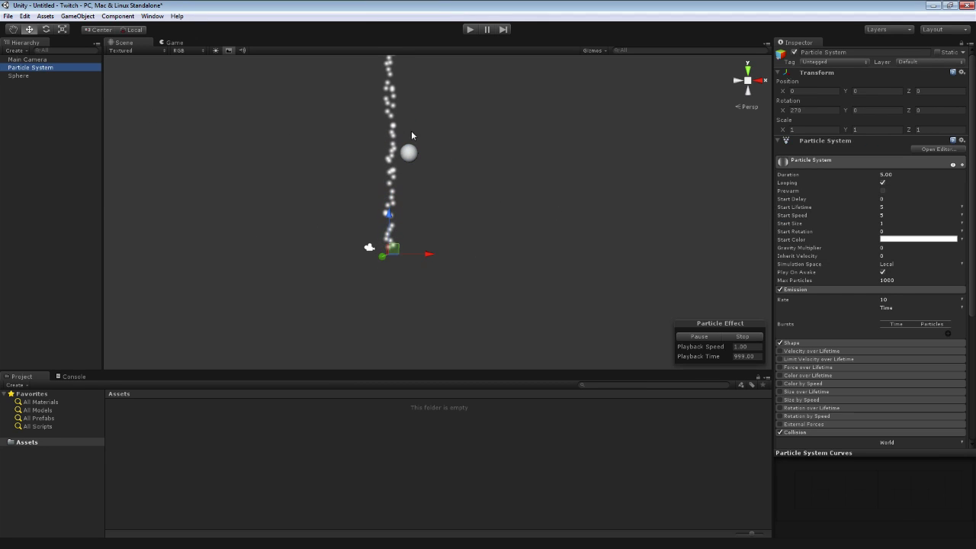
{"action": "left_click", "coordinate": [409, 152]}
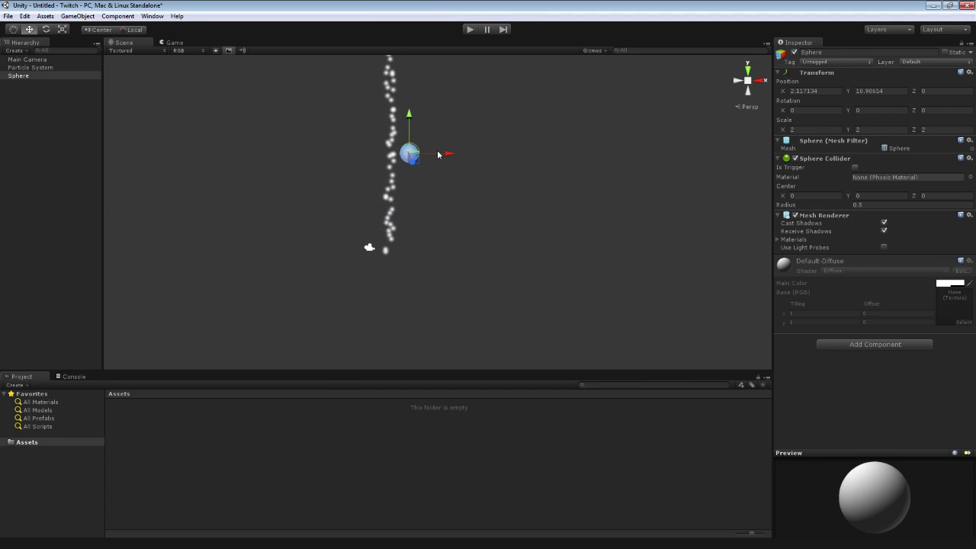
{"action": "left_click", "coordinate": [28, 69]}
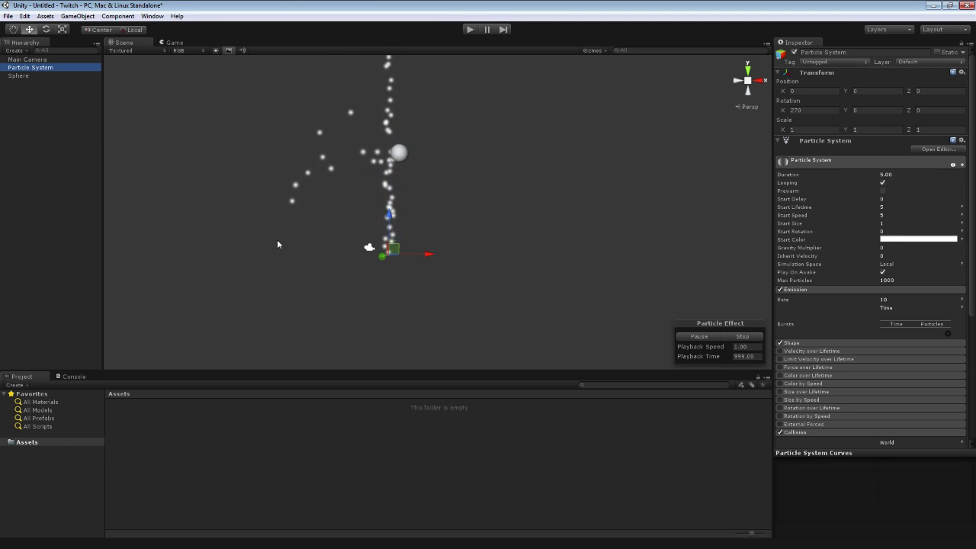
{"action": "left_click", "coordinate": [400, 155]}
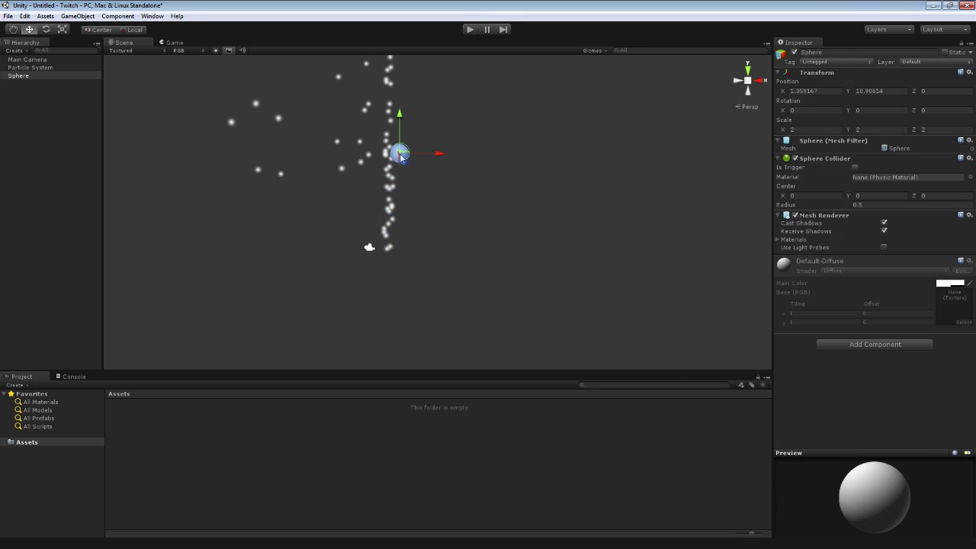
{"action": "left_click", "coordinate": [29, 67]}
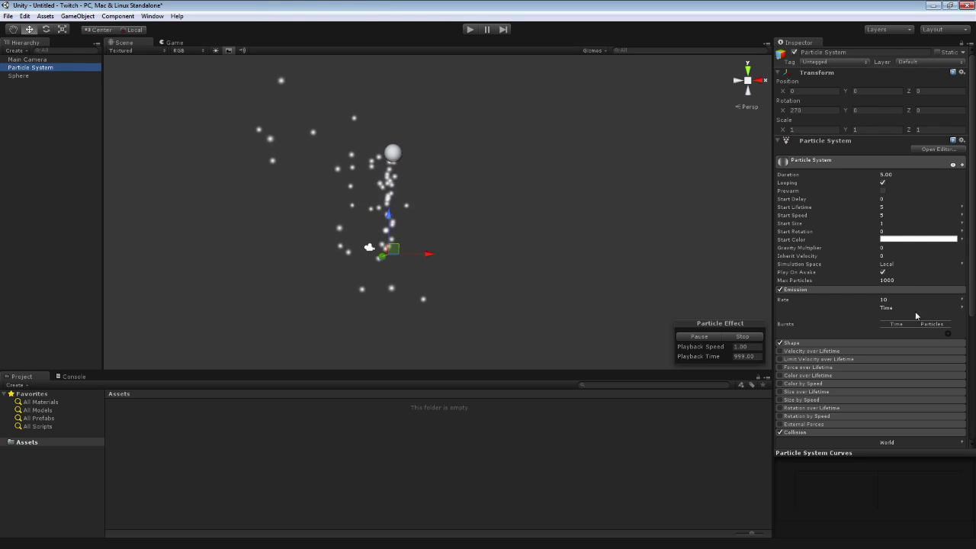
Try a Collision Dampen value of 0.45, and set it back to 0.
{"action": "scroll", "coordinate": [790, 267], "scroll_direction": "down", "scroll_amount": 5}
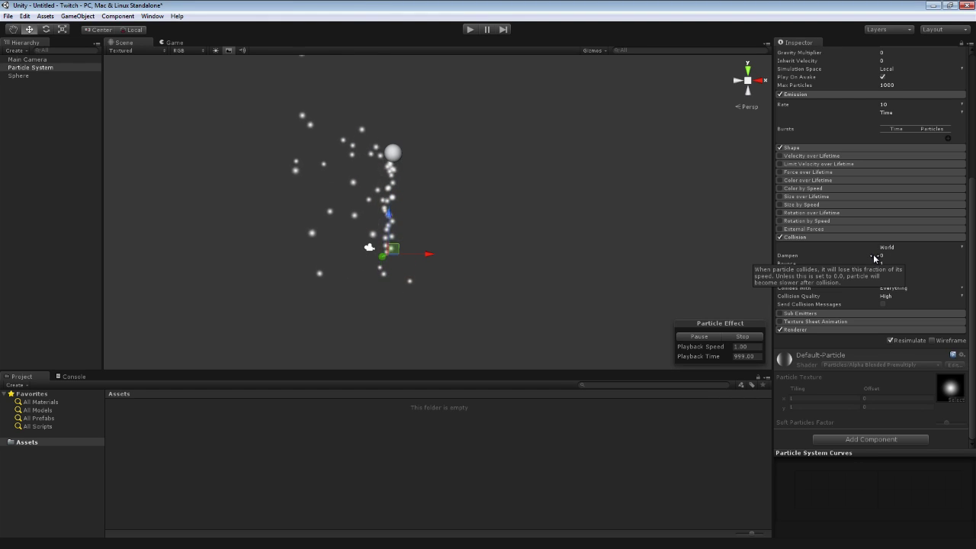
{"action": "left_click_drag", "start_coordinate": [873, 254], "coordinate": [882, 259]}
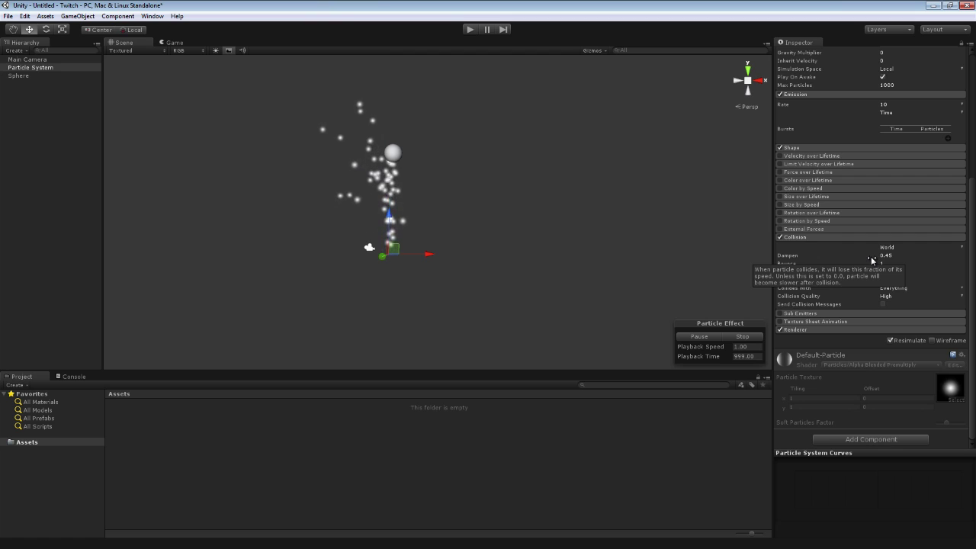
{"action": "left_click_drag", "start_coordinate": [871, 257], "coordinate": [792, 258]}
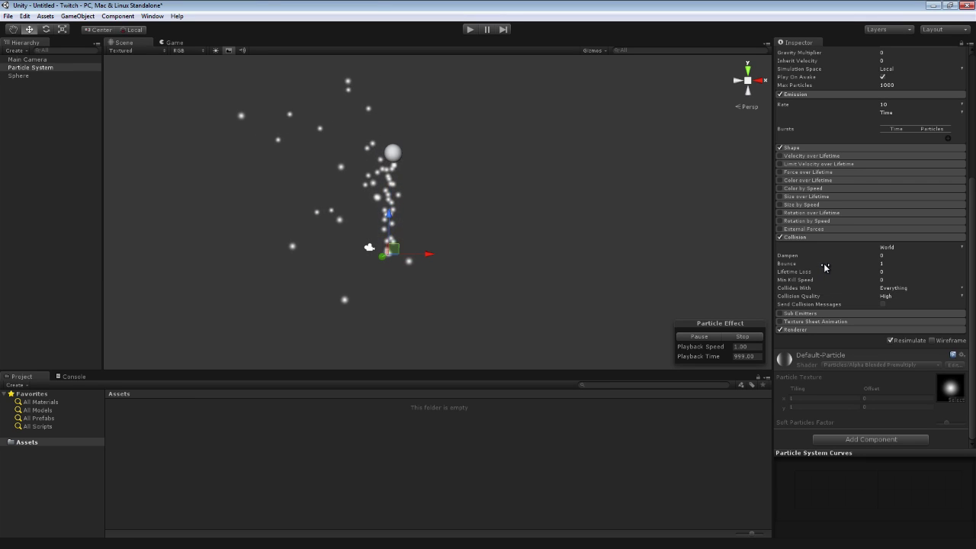
Try a Collision Bounce value of 0.18, and set it back to 1.
{"action": "left_click_drag", "start_coordinate": [823, 260], "coordinate": [812, 261]}
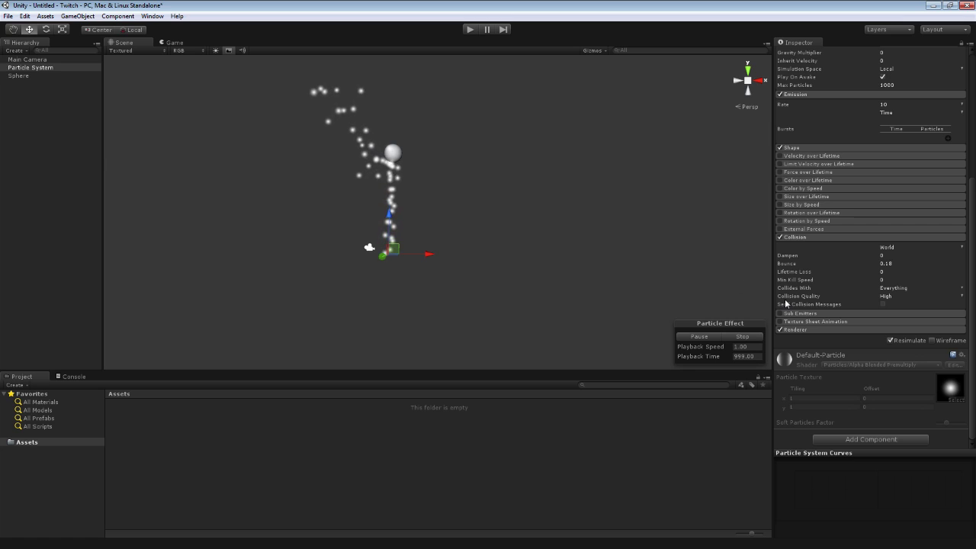
{"action": "left_click", "coordinate": [894, 263]}
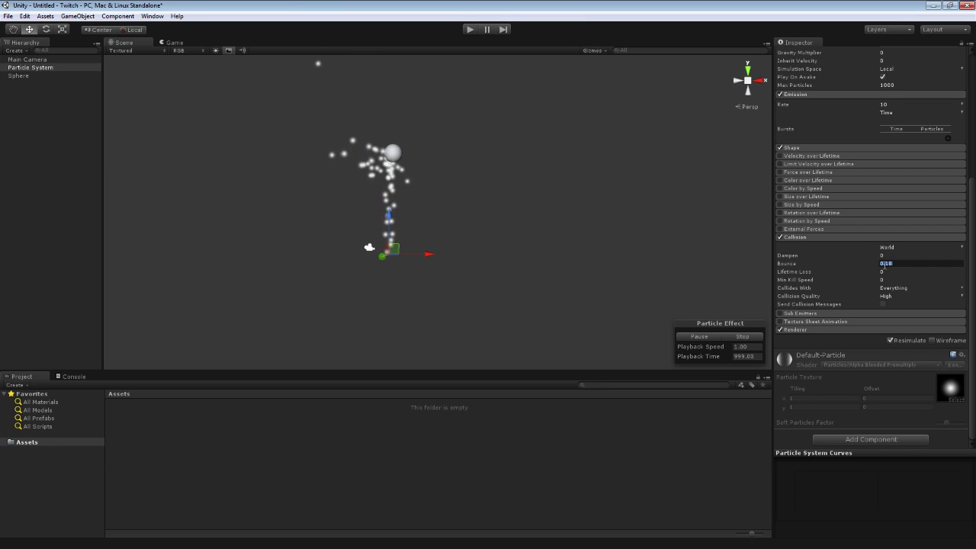
{"action": "type", "text": "1"}
{"action": "key", "text": "Return"}
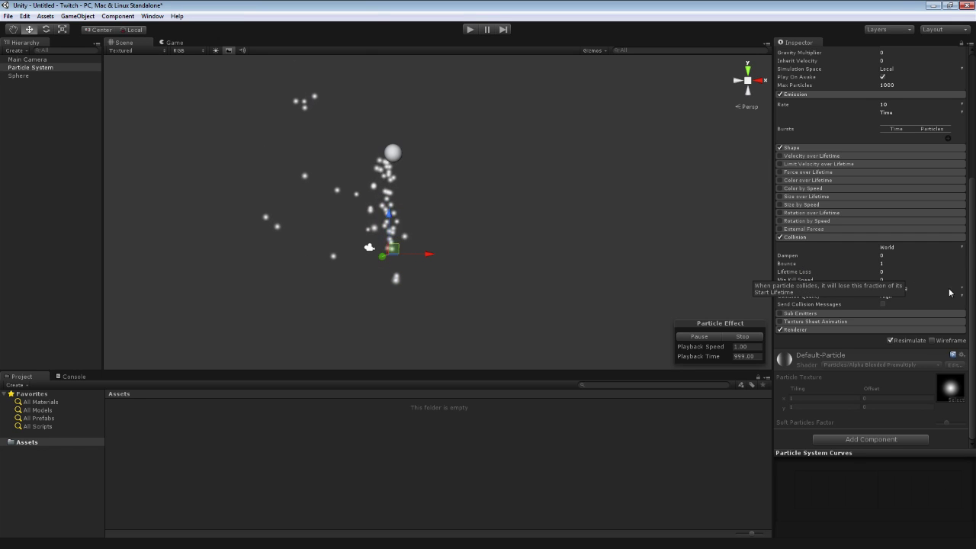
Check the Start Lifetime setting, try a Collision Lifetime Loss of 0.5, and restore it to 0.
{"action": "scroll", "coordinate": [877, 267], "scroll_direction": "up", "scroll_amount": 5}
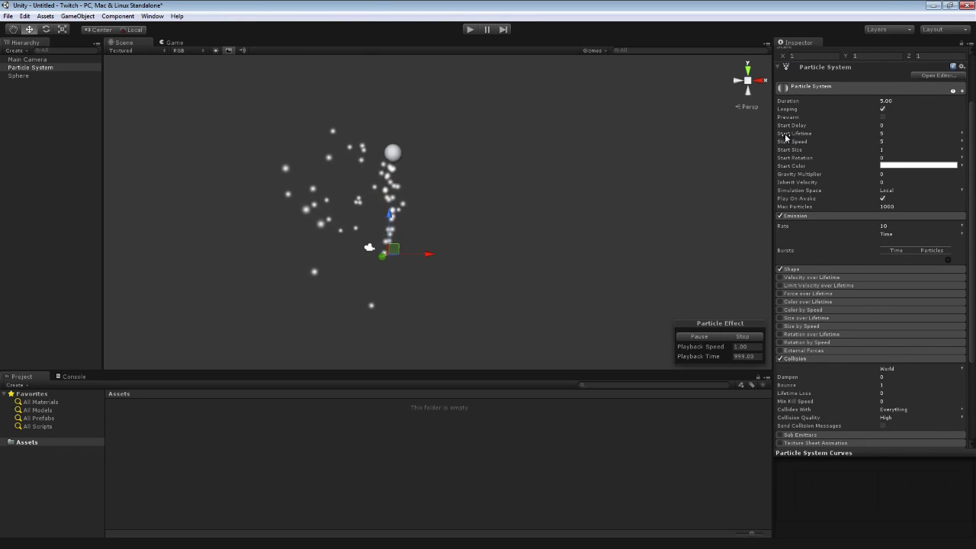
{"action": "scroll", "coordinate": [969, 260], "scroll_direction": "down", "scroll_amount": 5}
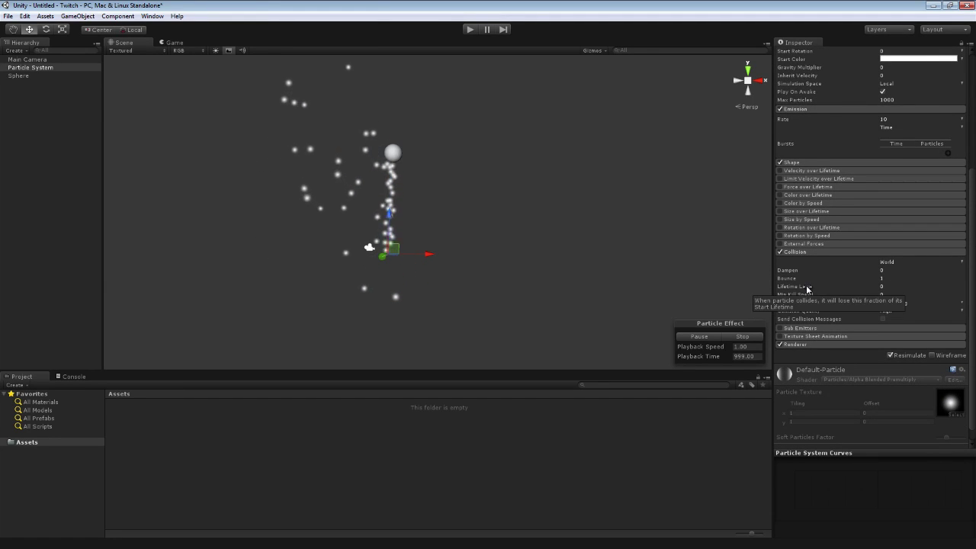
{"action": "left_click", "coordinate": [800, 288]}
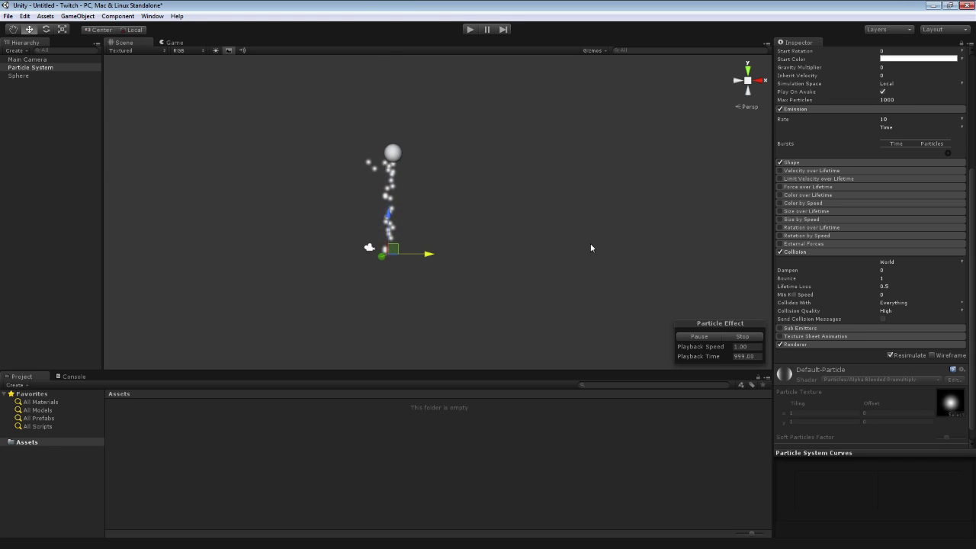
{"action": "key", "text": "Escape"}
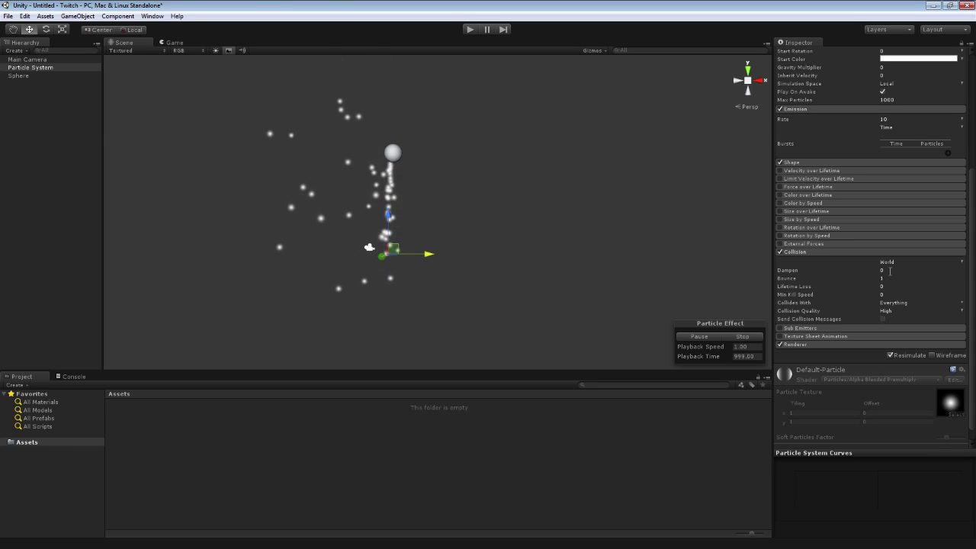
Try a Collision Min Kill Speed of 5.12, and set it back to 0.
{"action": "left_click_drag", "start_coordinate": [799, 296], "coordinate": [807, 297]}
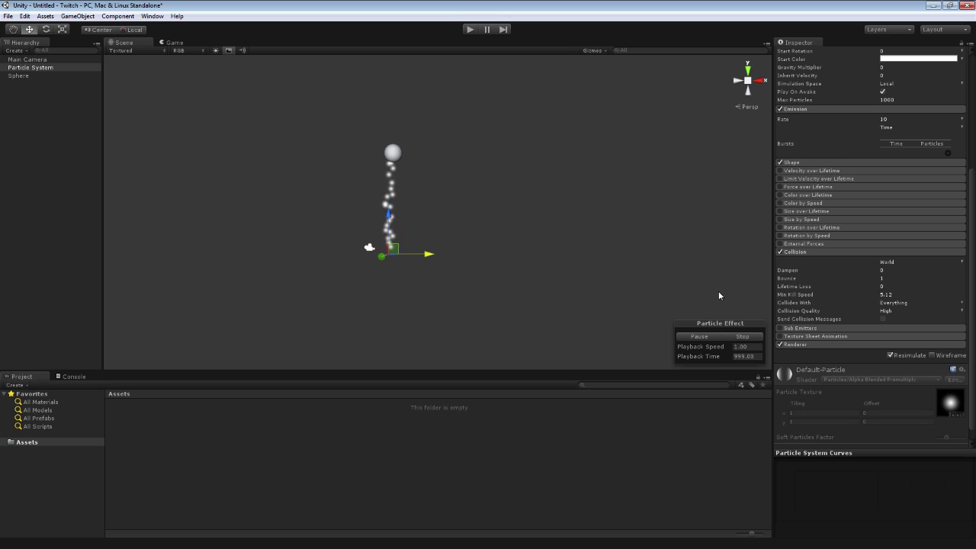
{"action": "mouse_move", "coordinate": [825, 299]}
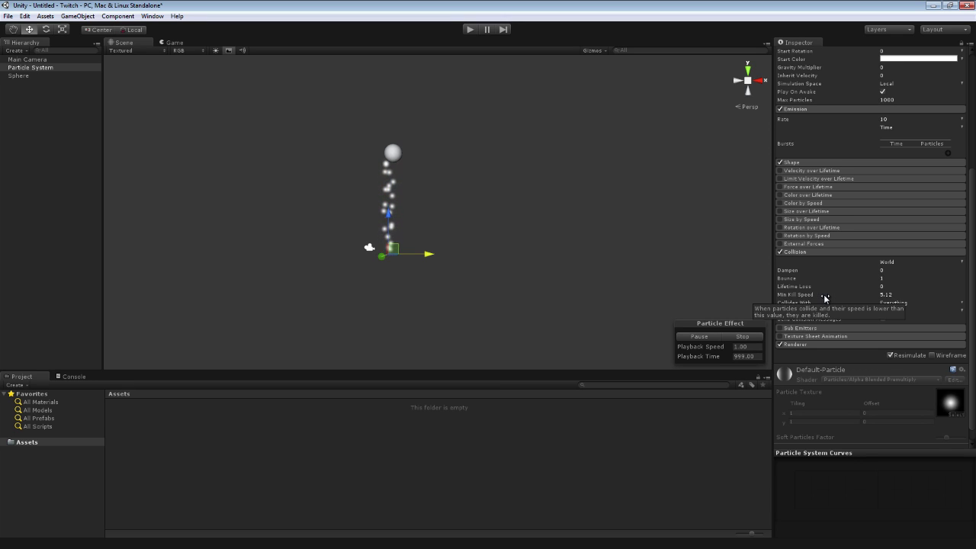
{"action": "left_click", "coordinate": [901, 296]}
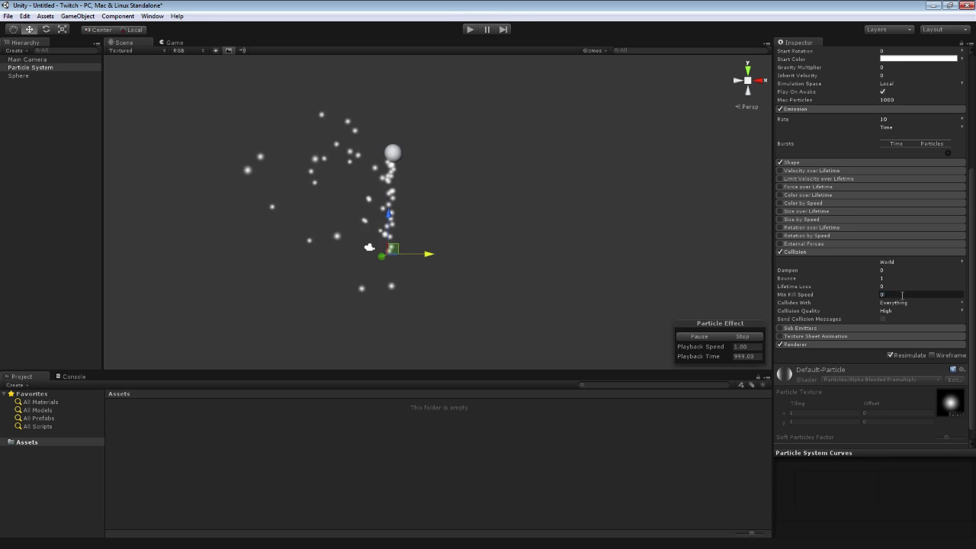
{"action": "key", "text": "Return"}
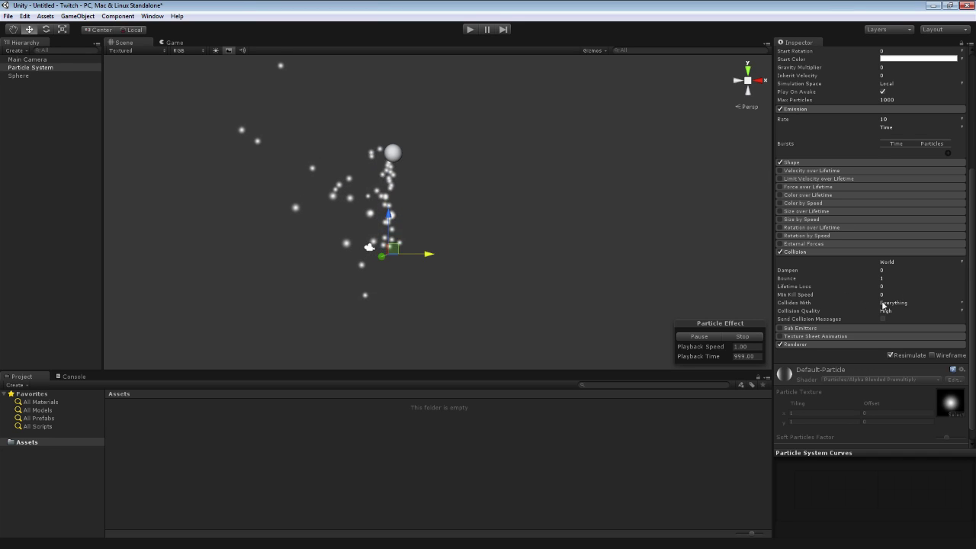
Examine the layer choices of the Collision module's Collides With setting, and reselect the Particle System.
{"action": "left_click", "coordinate": [889, 304]}
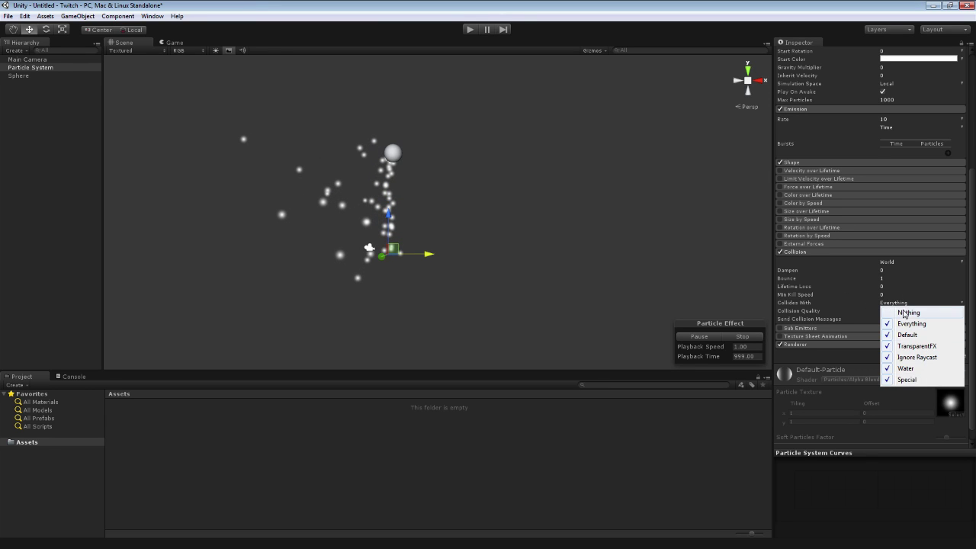
{"action": "left_click", "coordinate": [678, 261]}
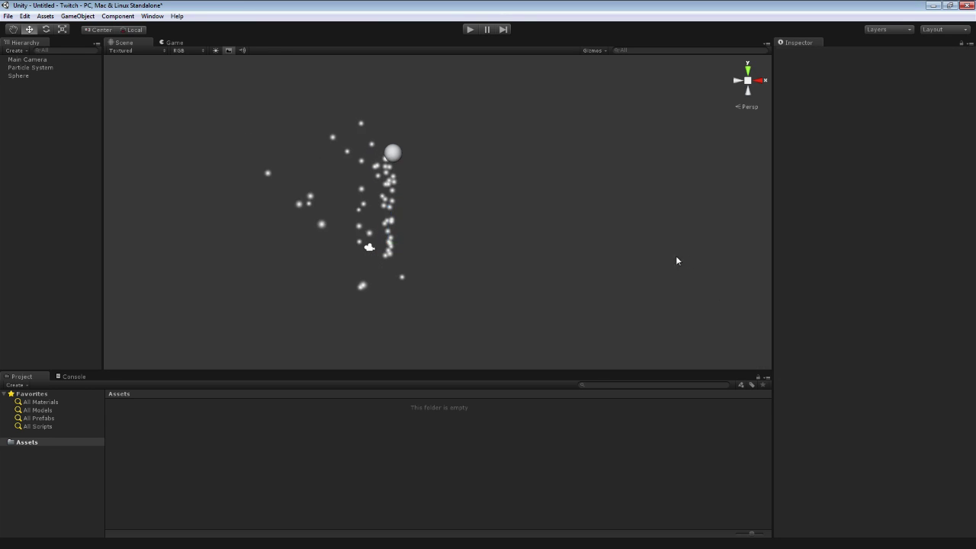
{"action": "left_click", "coordinate": [37, 68]}
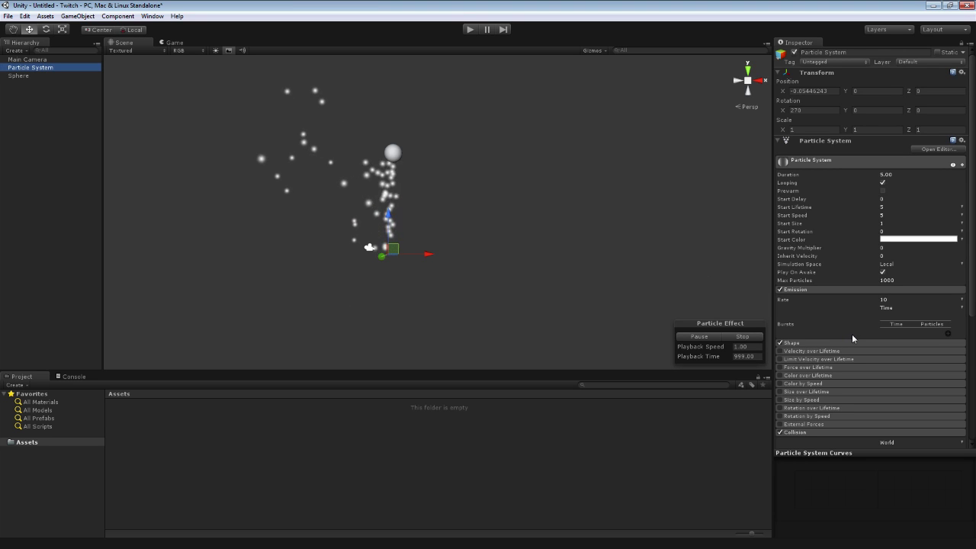
Try a Low Collision Quality and restore High, and try enabling Send Collision Messages before disabling it again.
{"action": "scroll", "coordinate": [900, 320], "scroll_direction": "down", "scroll_amount": 5}
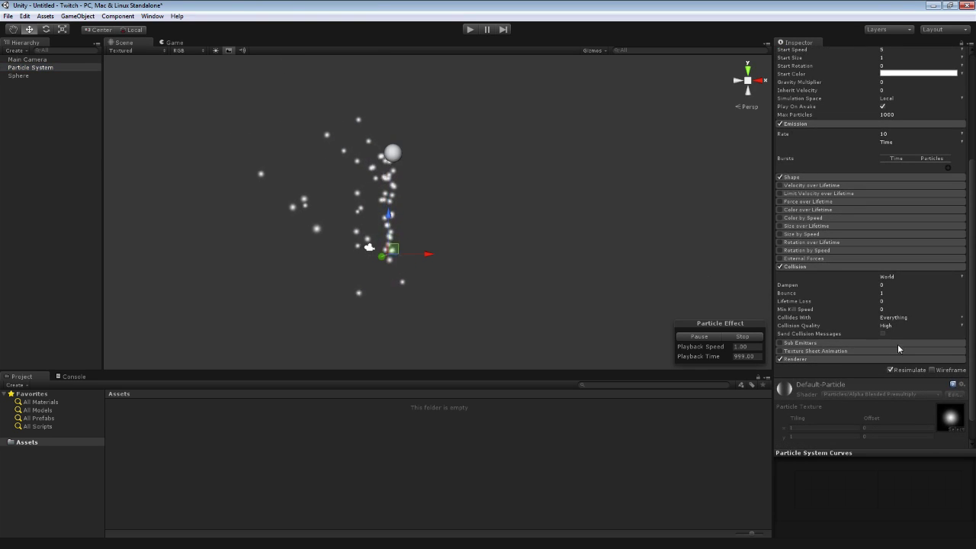
{"action": "left_click", "coordinate": [885, 325]}
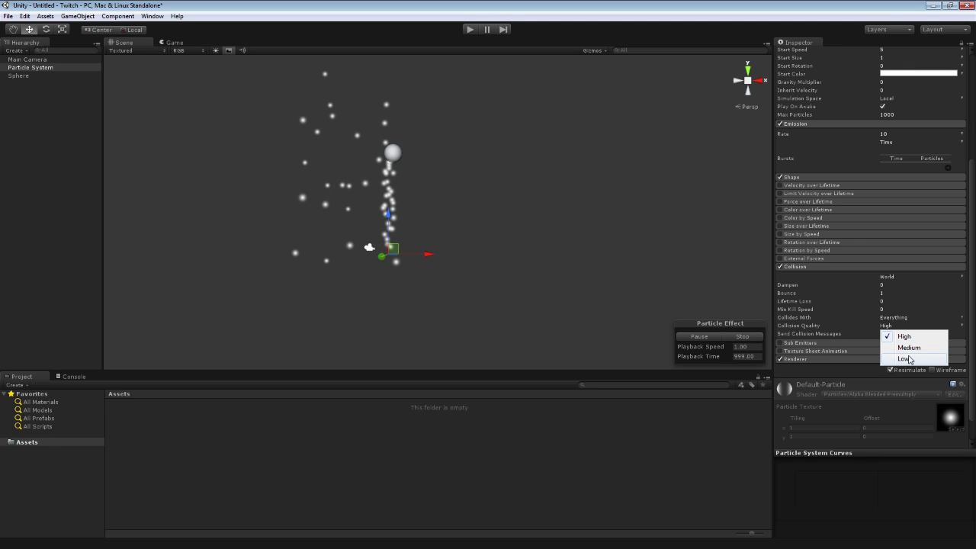
{"action": "left_click", "coordinate": [904, 358]}
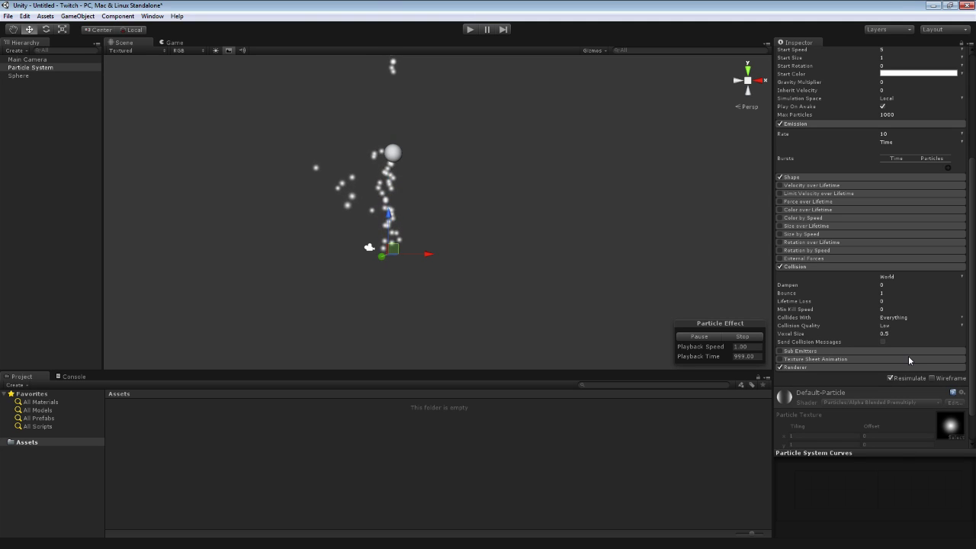
{"action": "left_click", "coordinate": [885, 325]}
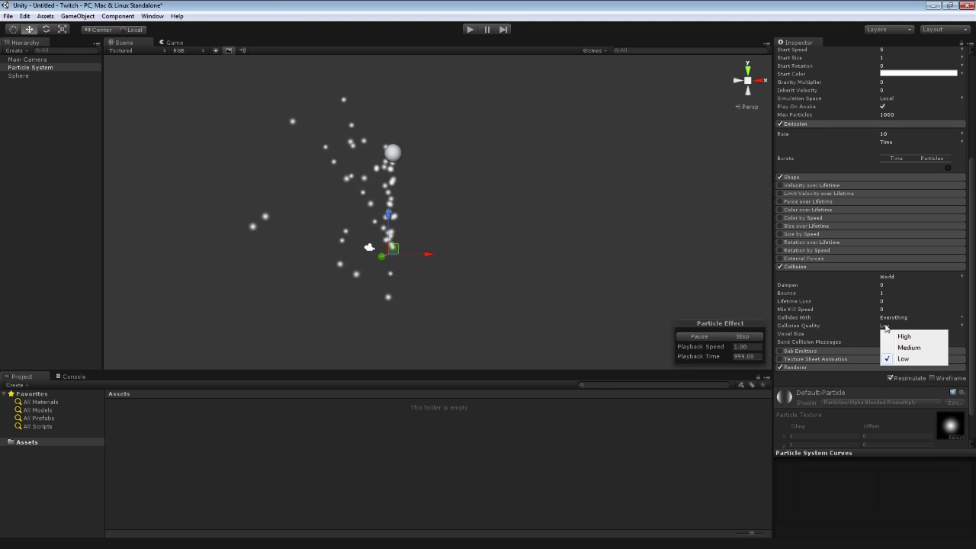
{"action": "left_click", "coordinate": [900, 335]}
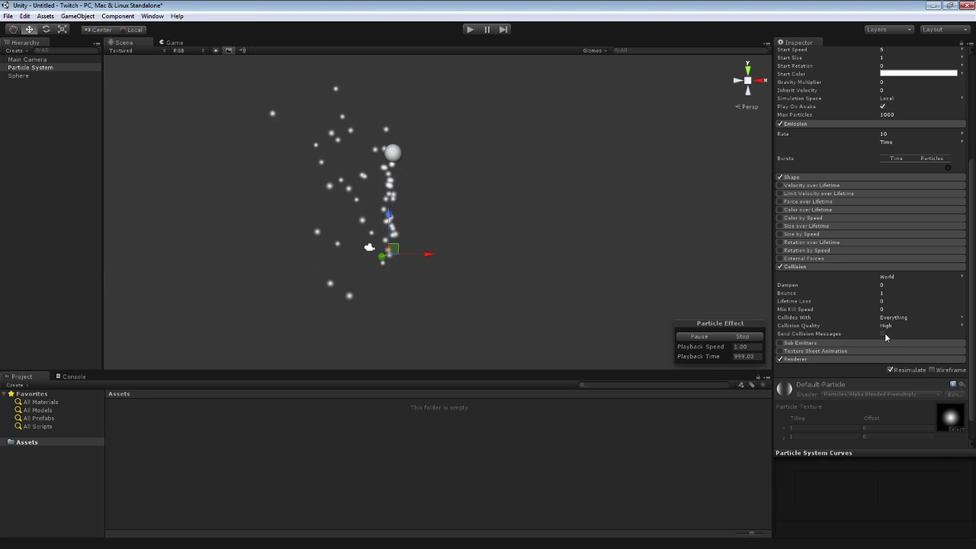
{"action": "left_click", "coordinate": [883, 333]}
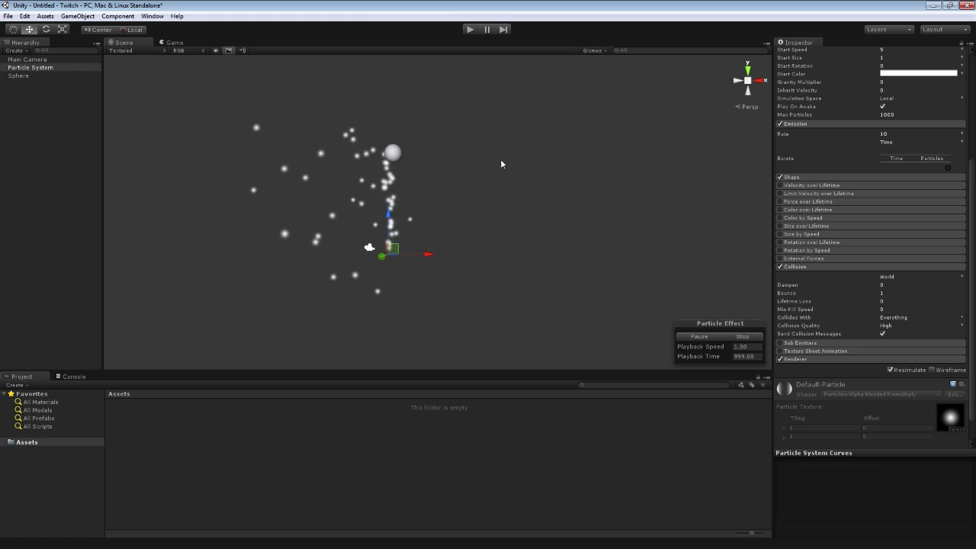
{"action": "left_click", "coordinate": [883, 333]}
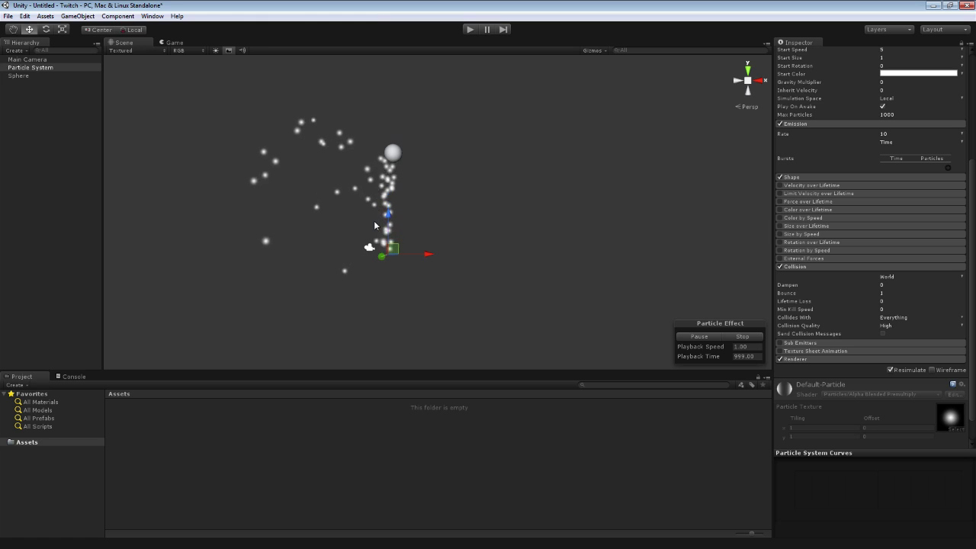
Move the sphere out of the particle stream to about X 20.39, and delete it from the scene.
{"action": "left_click", "coordinate": [394, 155]}
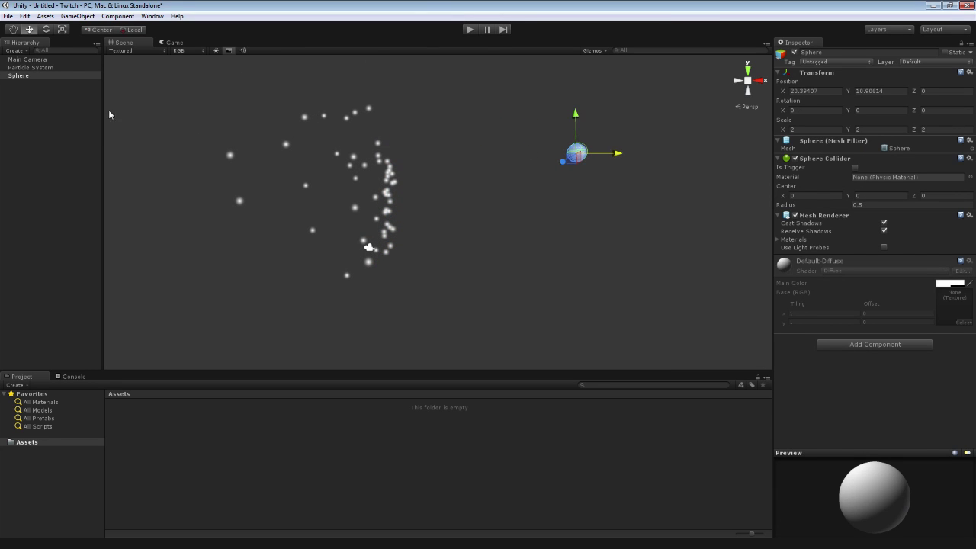
{"action": "left_click", "coordinate": [39, 67]}
{"action": "left_click", "coordinate": [585, 151]}
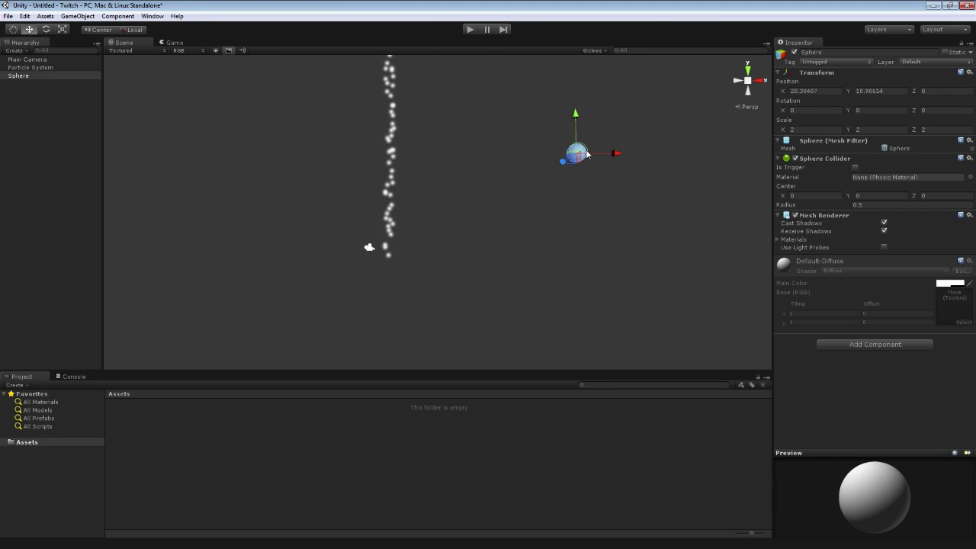
{"action": "key", "text": "Delete"}
Switch the particle system's Collision type to Planes, and create a new plane transform in its Planes list.
{"action": "left_click", "coordinate": [39, 67]}
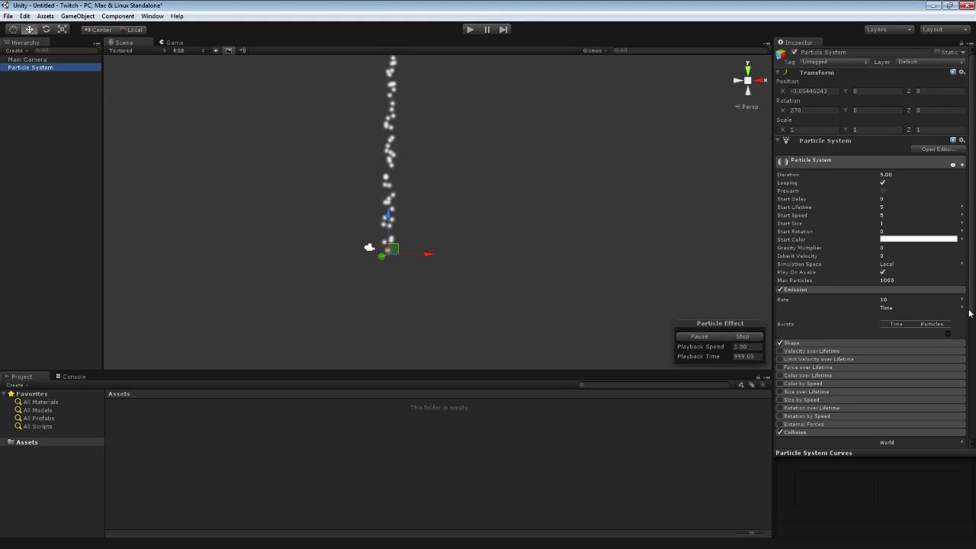
{"action": "left_click_drag", "start_coordinate": [972, 288], "coordinate": [971, 366]}
{"action": "left_click", "coordinate": [885, 319]}
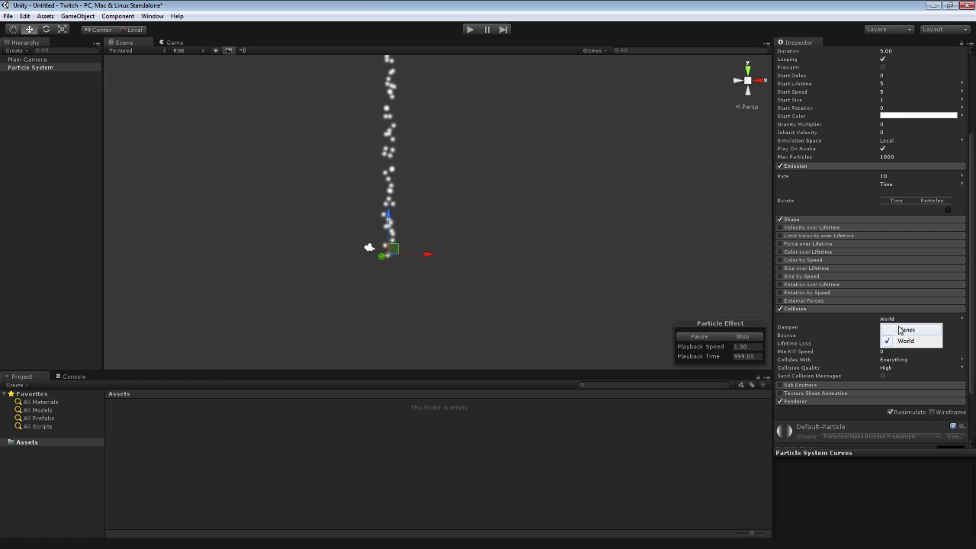
{"action": "left_click", "coordinate": [903, 330]}
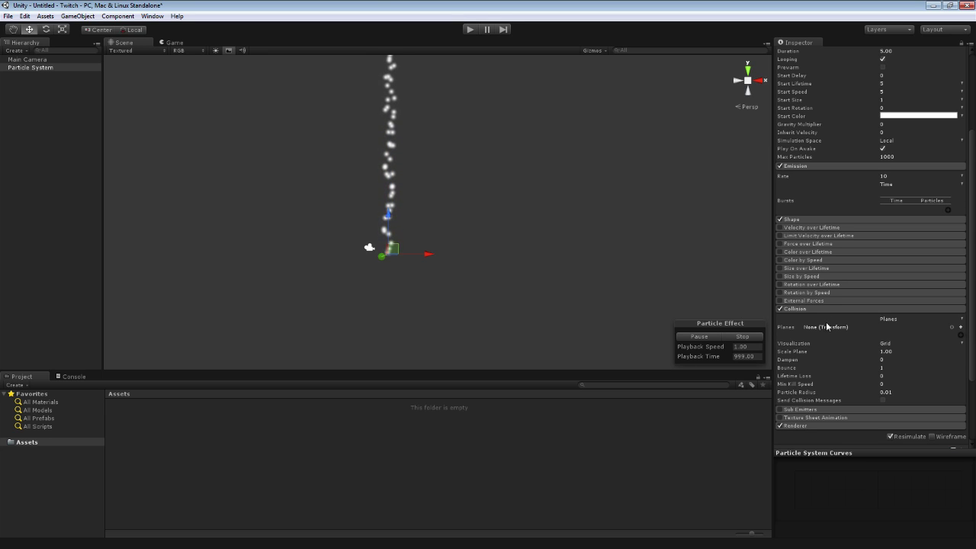
{"action": "left_click", "coordinate": [952, 328]}
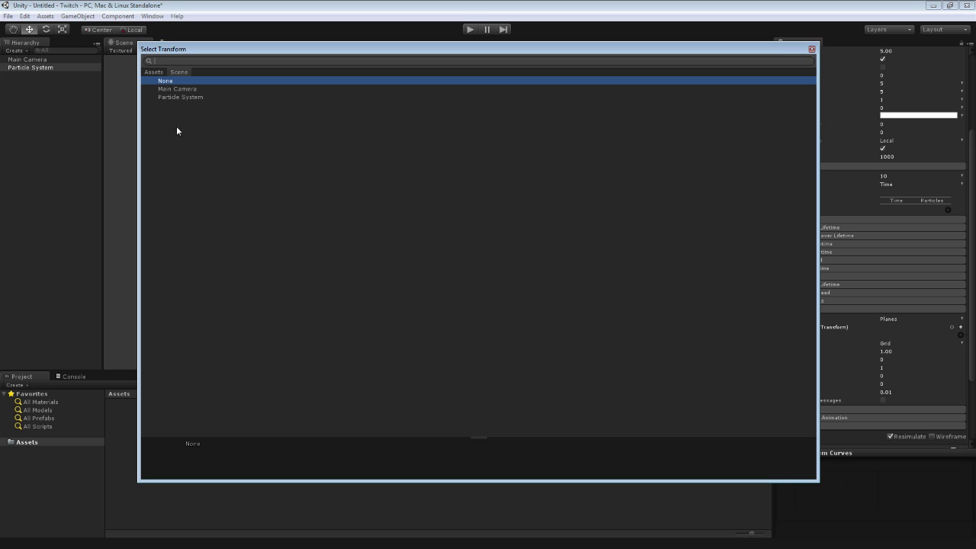
{"action": "left_click", "coordinate": [811, 48]}
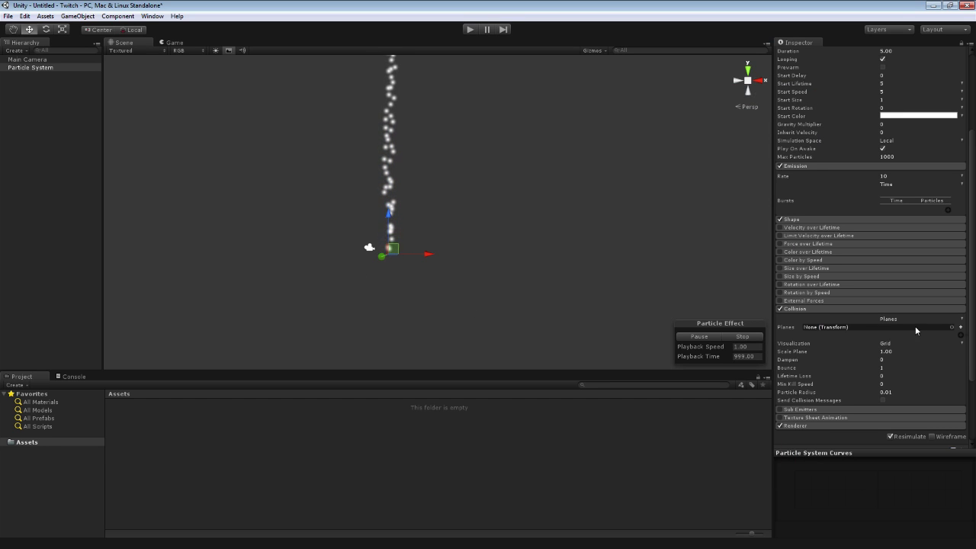
{"action": "left_click", "coordinate": [962, 328]}
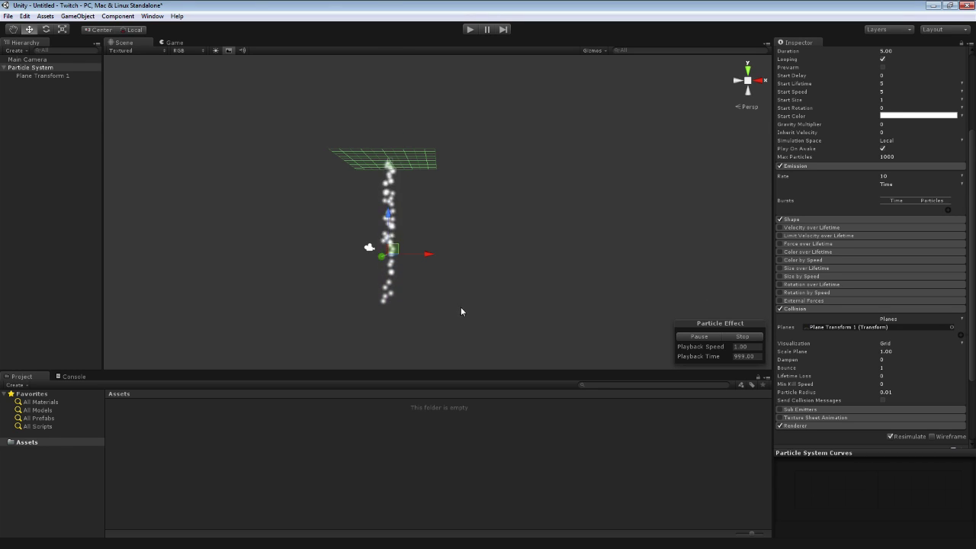
Tilt Plane Transform 1 above the emitter so it deflects the particle stream sideways, and reselect the Particle System.
{"action": "left_click_drag", "start_coordinate": [473, 281], "coordinate": [527, 261], "text": "alt"}
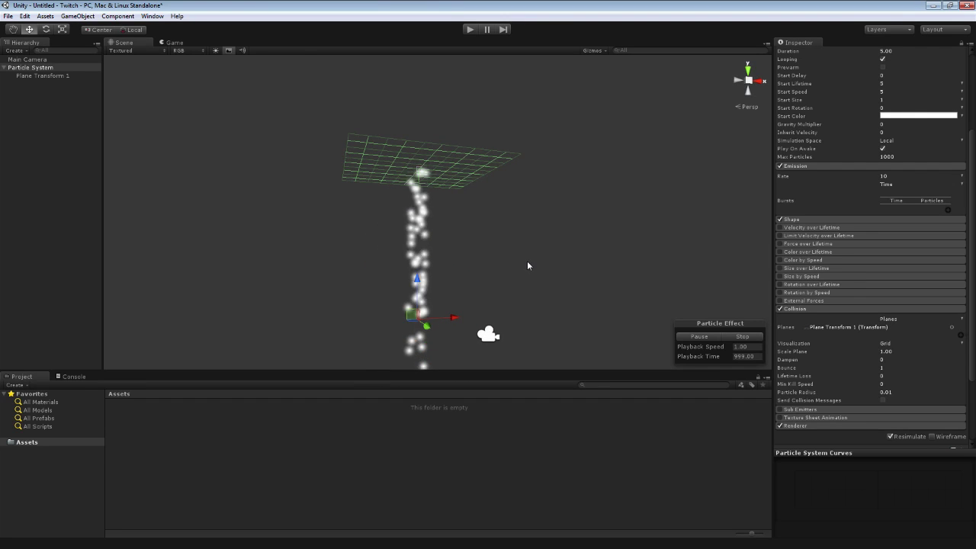
{"action": "left_click", "coordinate": [46, 60]}
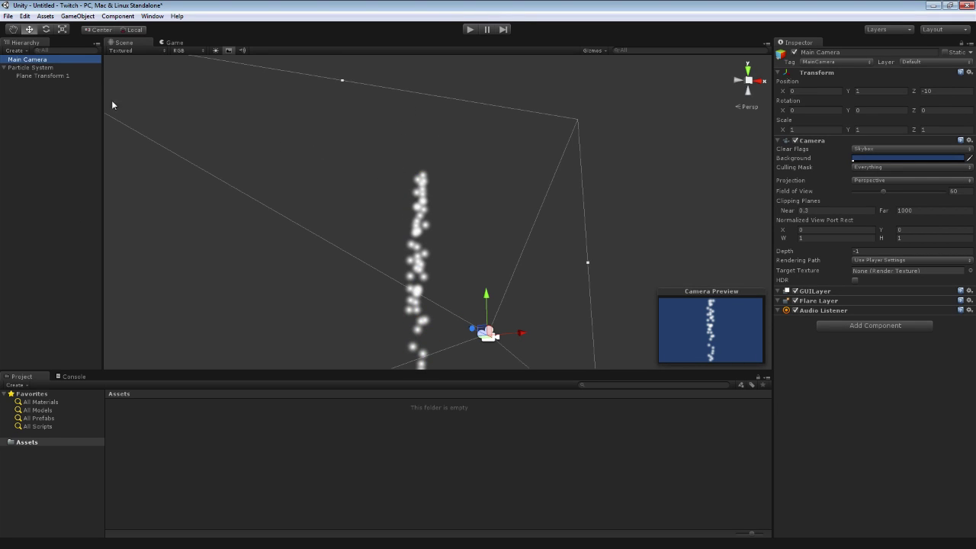
{"action": "left_click", "coordinate": [35, 68]}
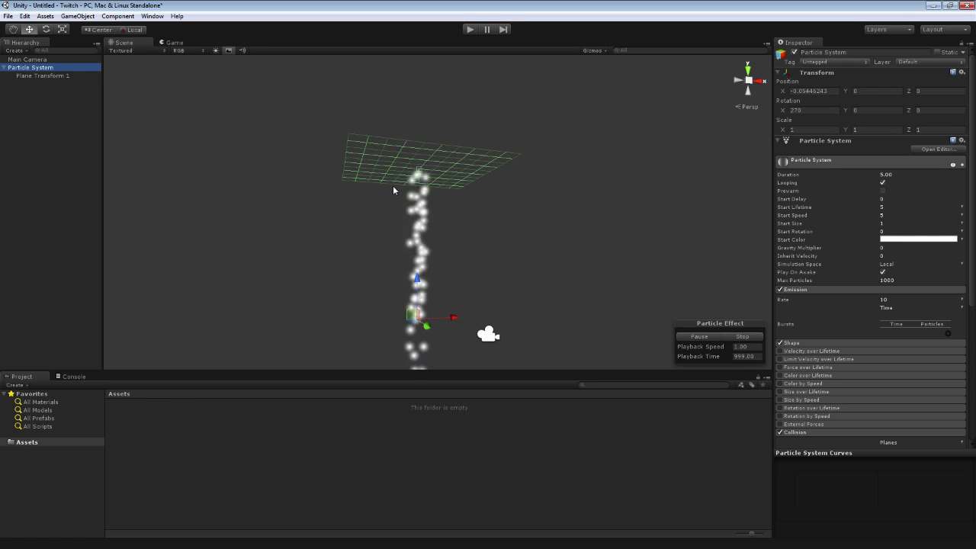
{"action": "key", "text": "f"}
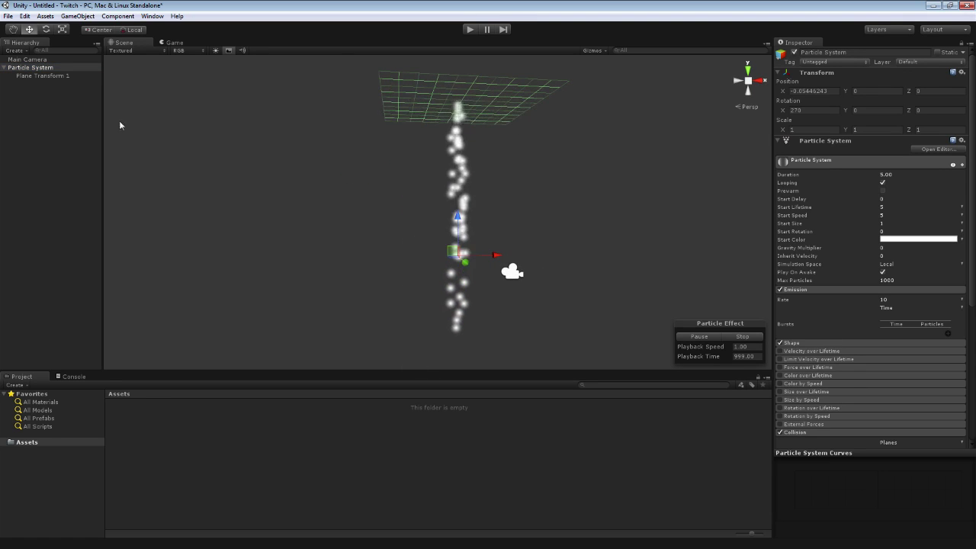
{"action": "left_click", "coordinate": [41, 76]}
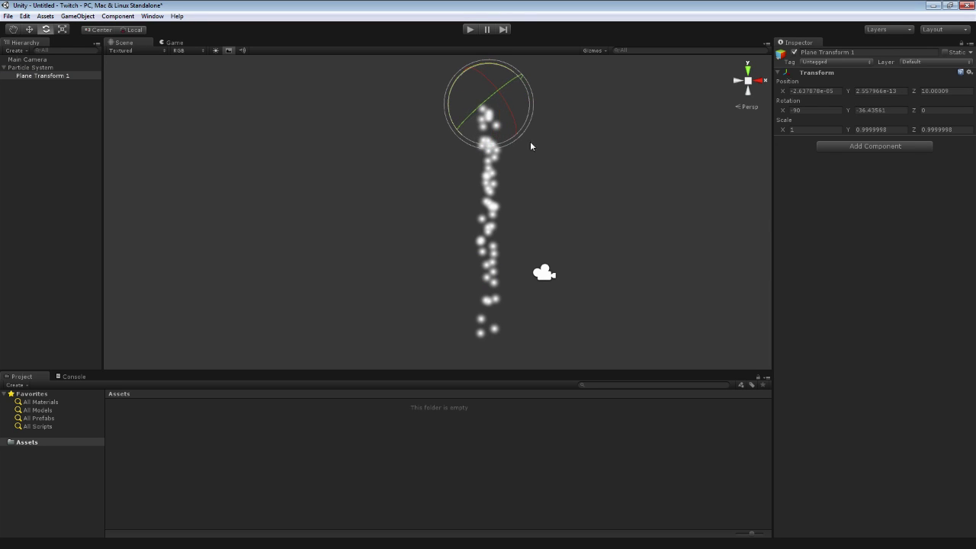
{"action": "left_click", "coordinate": [38, 71]}
{"action": "left_click_drag", "start_coordinate": [270, 163], "coordinate": [370, 163], "text": "alt"}
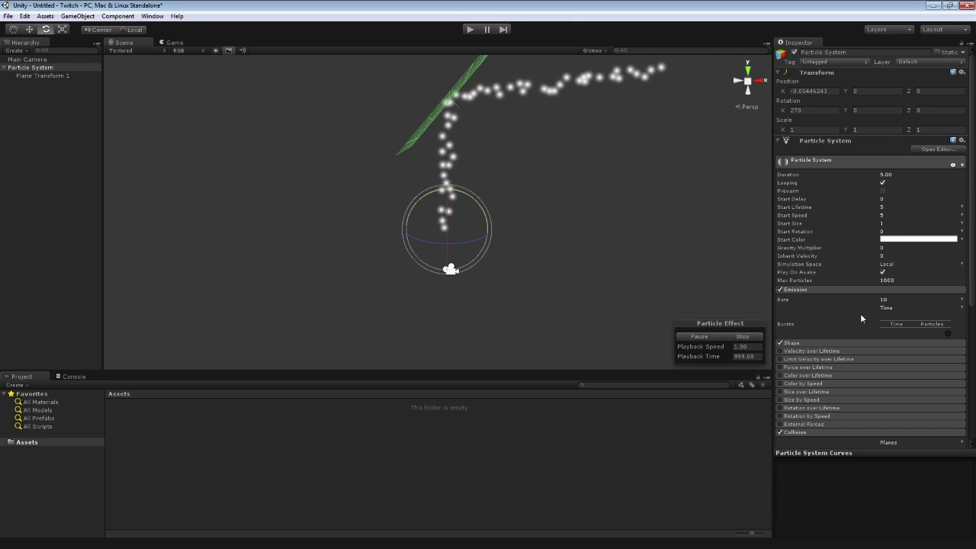
Add a second slot to the Collision module's Planes list and create a new plane transform for it.
{"action": "scroll", "coordinate": [877, 336], "scroll_direction": "down", "scroll_amount": 5}
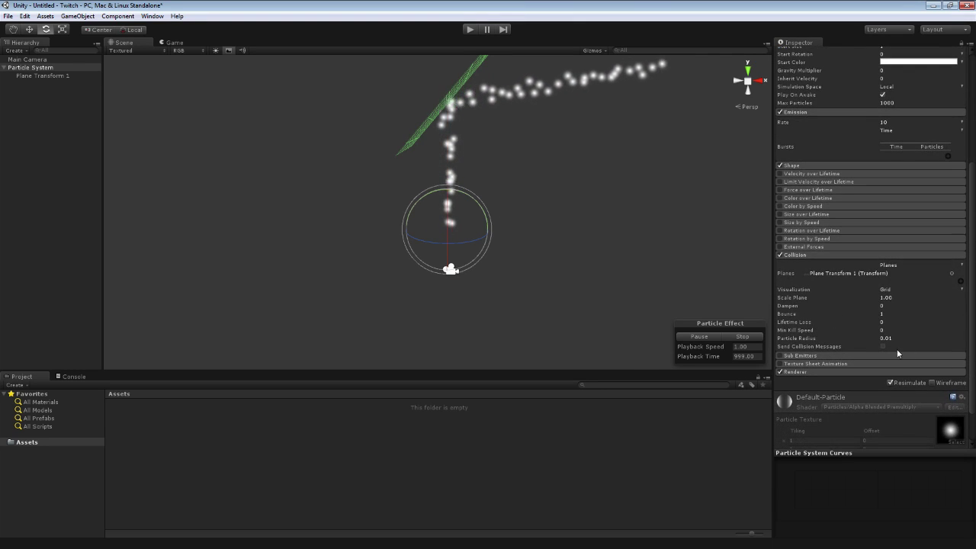
{"action": "left_click", "coordinate": [960, 282]}
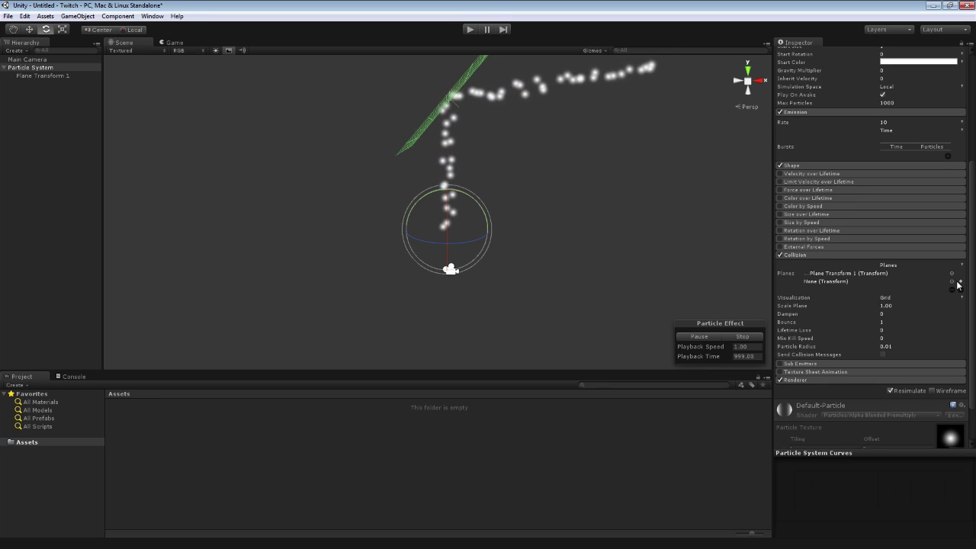
{"action": "left_click", "coordinate": [959, 282]}
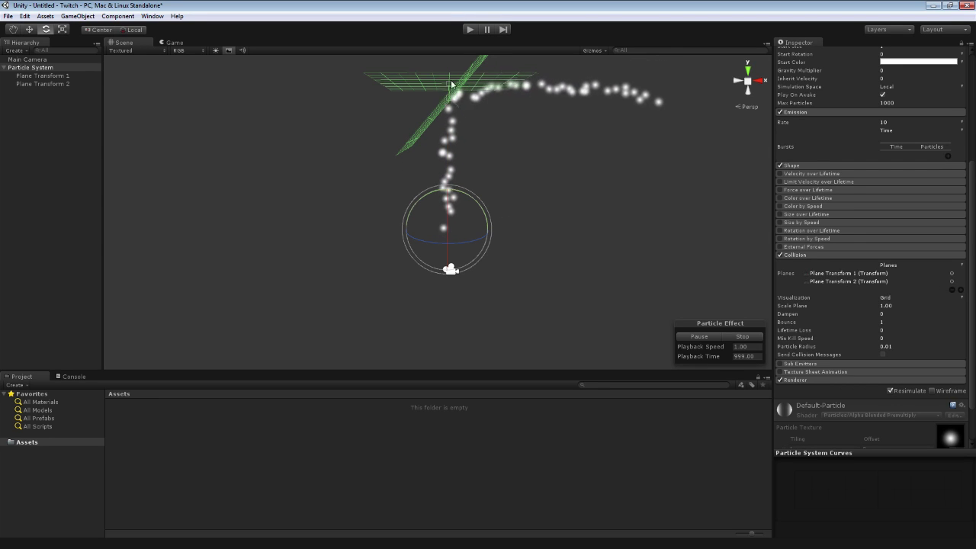
Move Plane Transform 2 to about X 6.65, tilt it to send the deflected particles downward, and reselect the Particle System.
{"action": "left_click", "coordinate": [435, 78]}
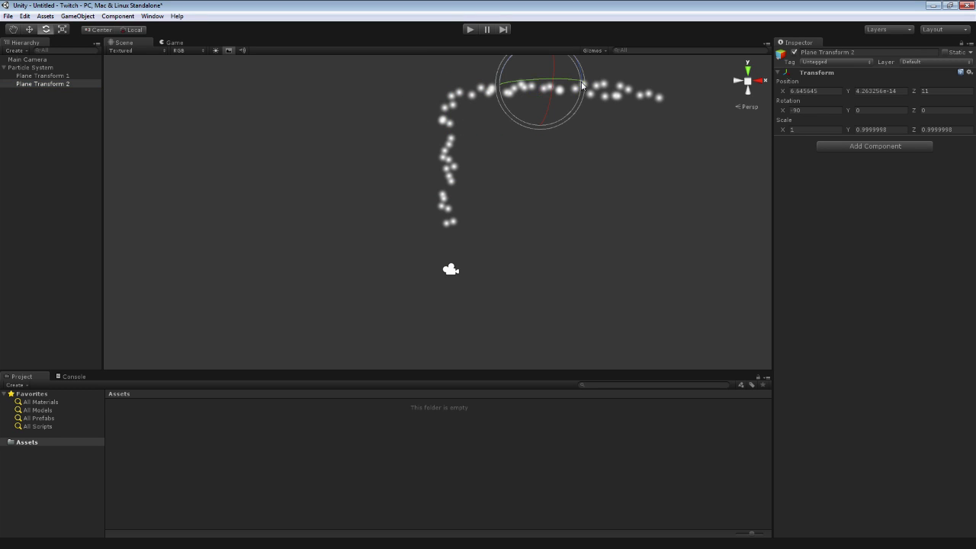
{"action": "left_click_drag", "start_coordinate": [590, 101], "coordinate": [580, 137]}
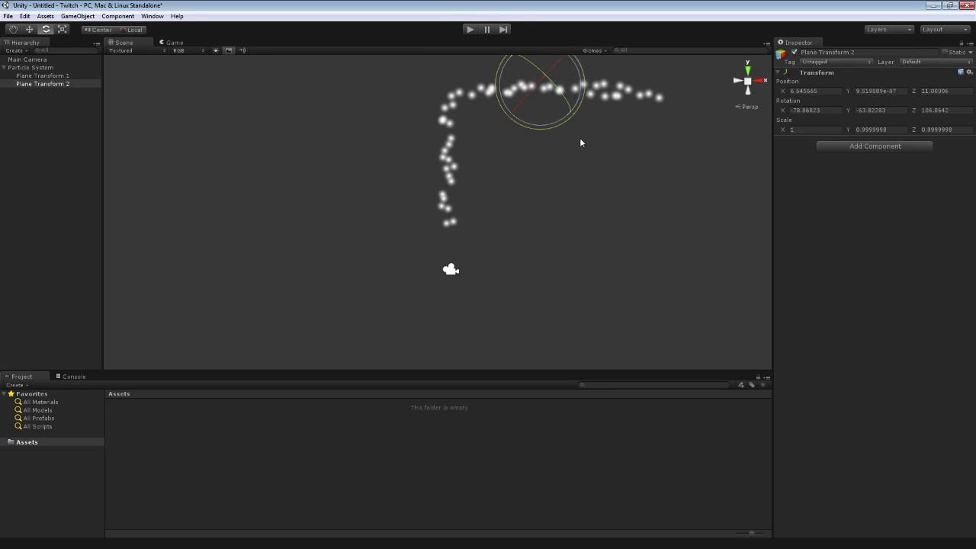
{"action": "left_click", "coordinate": [50, 68]}
{"action": "left_click_drag", "start_coordinate": [272, 251], "coordinate": [245, 235], "text": "alt"}
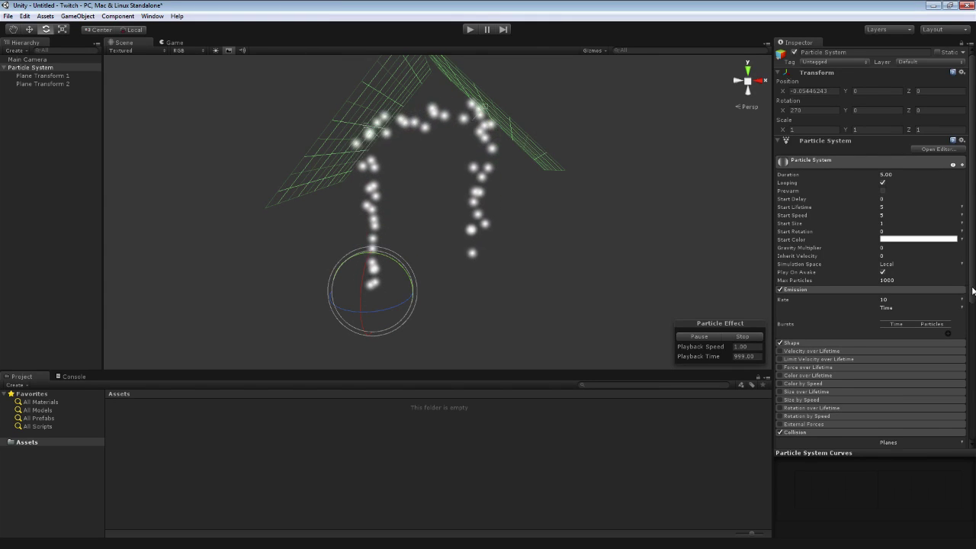
Try a Collision Bounce value of 2 with the two planes, and set it back to 1.
{"action": "scroll", "coordinate": [842, 340], "scroll_direction": "down", "scroll_amount": 5}
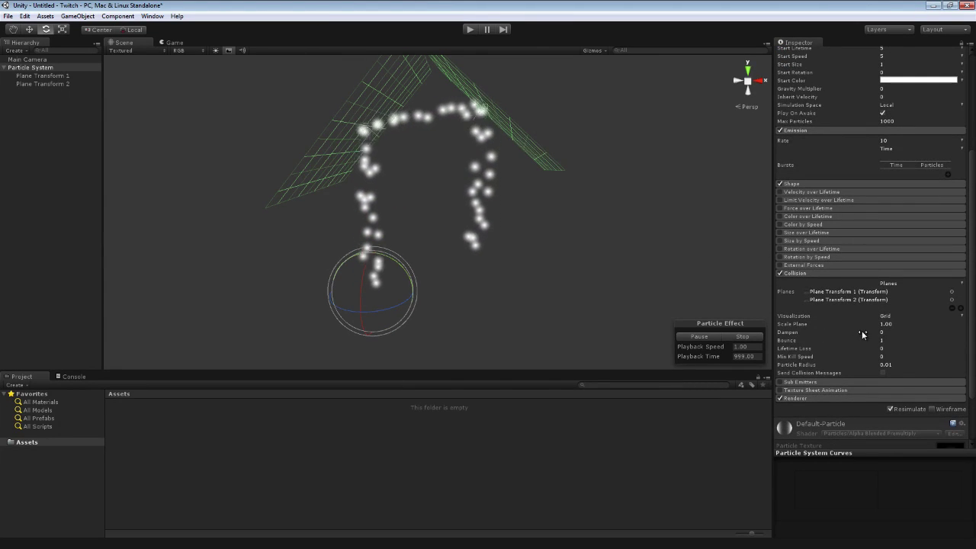
{"action": "left_click_drag", "start_coordinate": [791, 343], "coordinate": [833, 338]}
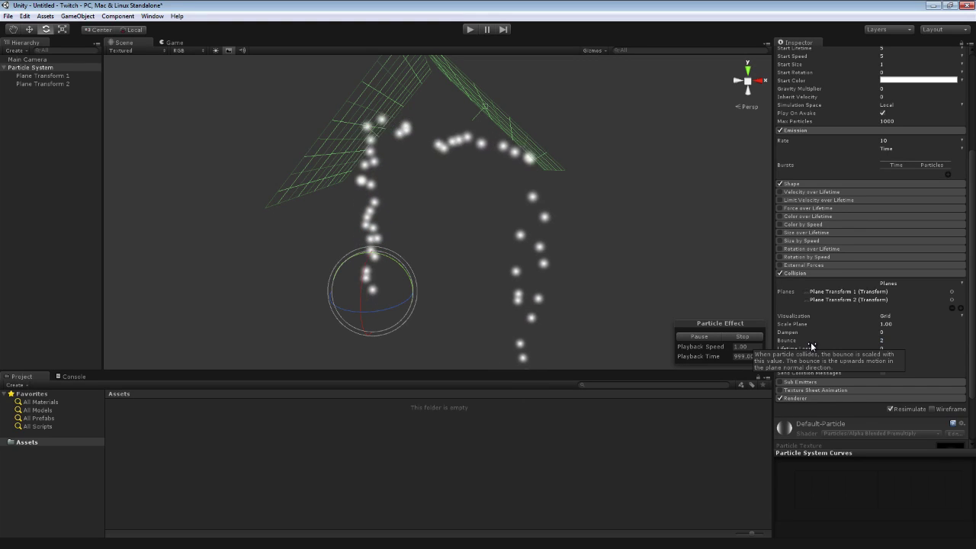
{"action": "left_click", "coordinate": [888, 341]}
{"action": "type", "text": "1"}
{"action": "key", "text": "Return"}
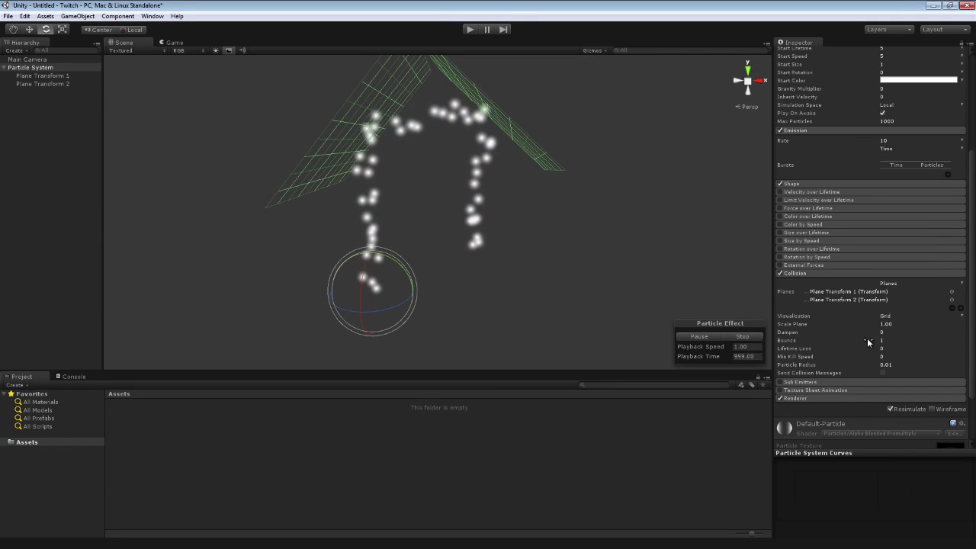
Reposition the Main Camera to about Y 7.44 and Z -15.37 so it frames the whole particle stream.
{"action": "left_click", "coordinate": [29, 60]}
{"action": "key", "text": "f"}
{"action": "key", "text": "w"}
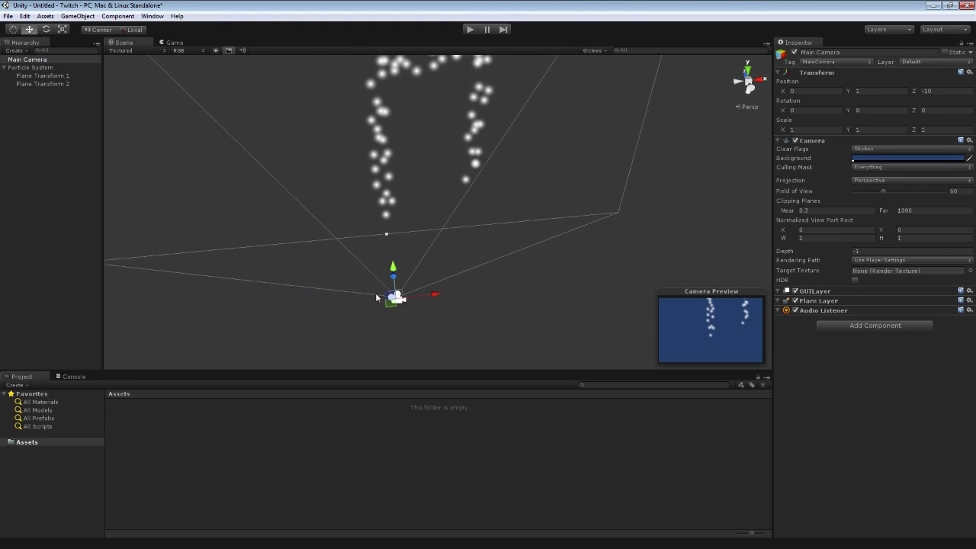
{"action": "left_click_drag", "start_coordinate": [392, 273], "coordinate": [396, 302]}
{"action": "right_click_drag", "start_coordinate": [357, 305], "coordinate": [456, 340]}
{"action": "left_click_drag", "start_coordinate": [457, 342], "coordinate": [505, 219]}
Play the scene to preview the plane collisions through the camera, stop it, and return to viewing the particles in the Scene view.
{"action": "left_click", "coordinate": [470, 29]}
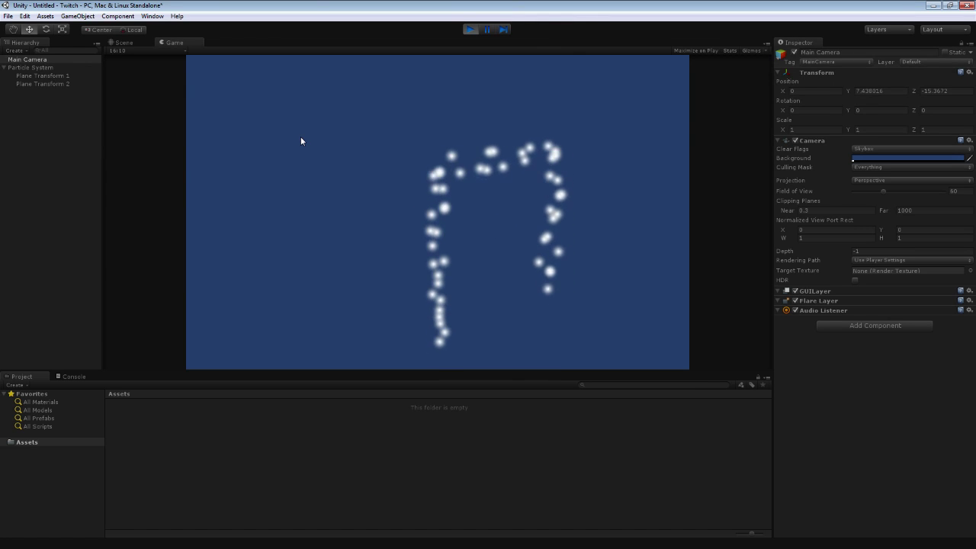
{"action": "left_click", "coordinate": [471, 29]}
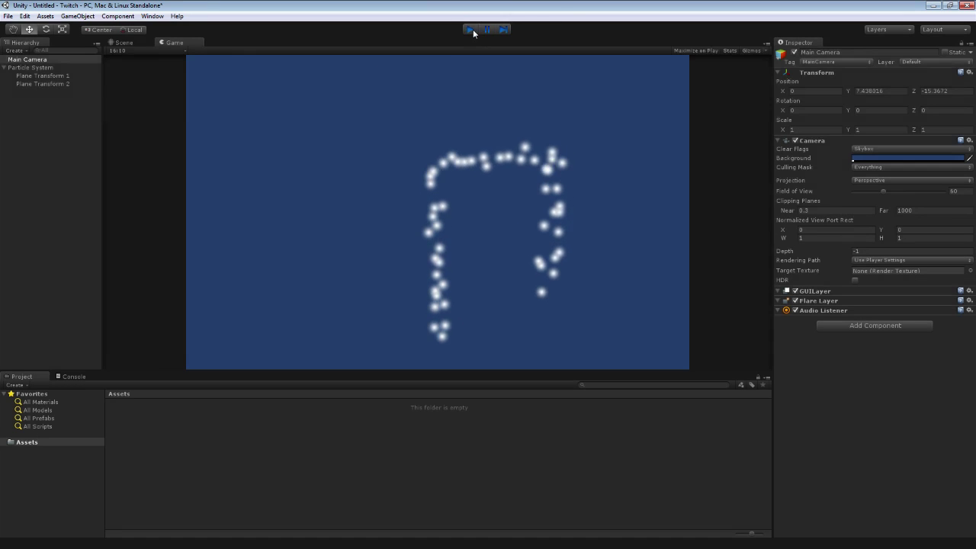
{"action": "left_click", "coordinate": [175, 43]}
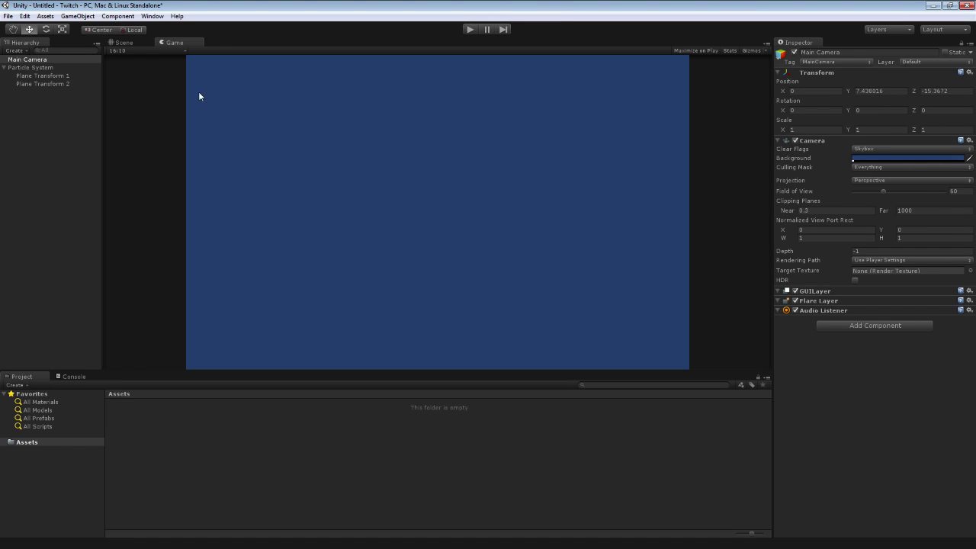
{"action": "left_click", "coordinate": [124, 43]}
{"action": "left_click", "coordinate": [50, 71]}
{"action": "left_click_drag", "start_coordinate": [507, 132], "coordinate": [397, 110], "text": "alt"}
{"action": "left_click", "coordinate": [524, 131]}
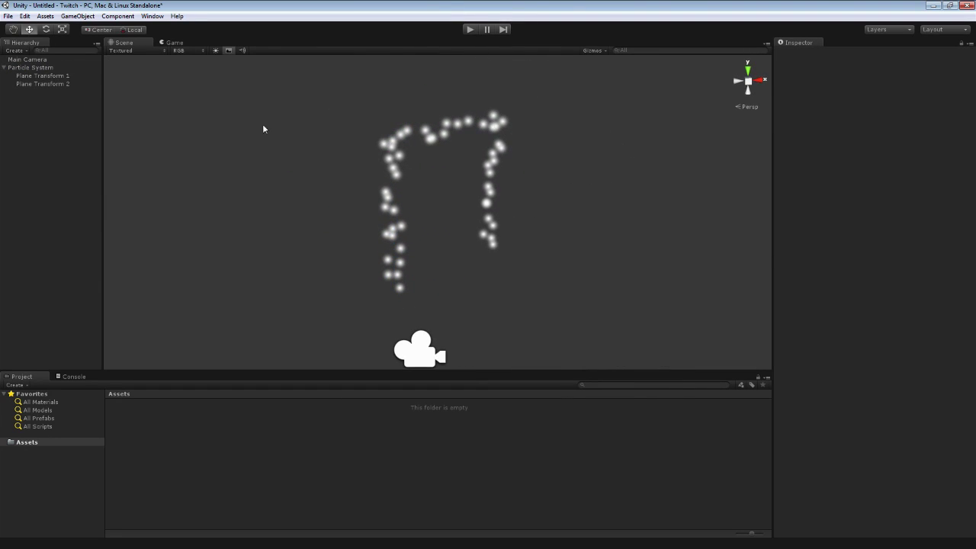
Rotate Plane Transform 2 so it sends the deflected particles upward, and reselect the Particle System to view both planes.
{"action": "left_click", "coordinate": [67, 84]}
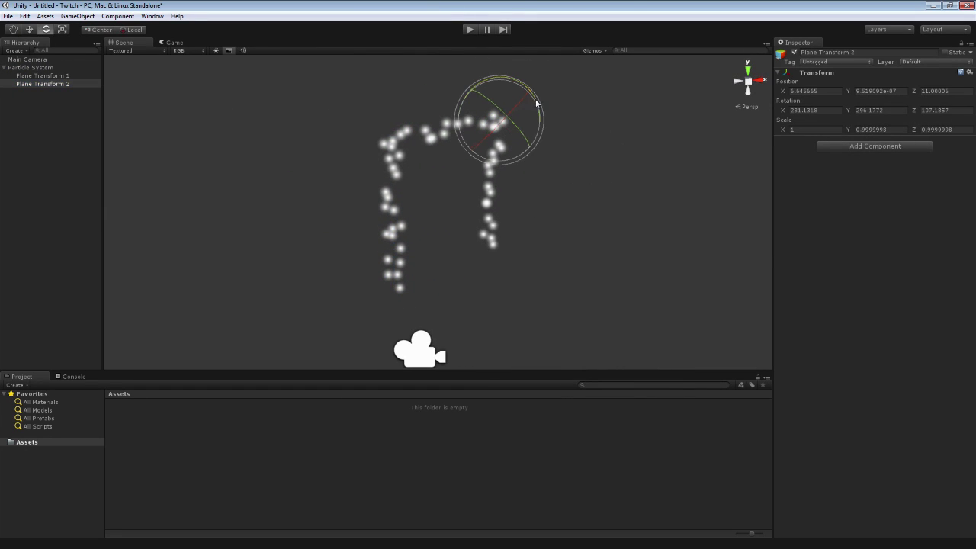
{"action": "left_click_drag", "start_coordinate": [585, 180], "coordinate": [604, 176]}
{"action": "left_click", "coordinate": [51, 69]}
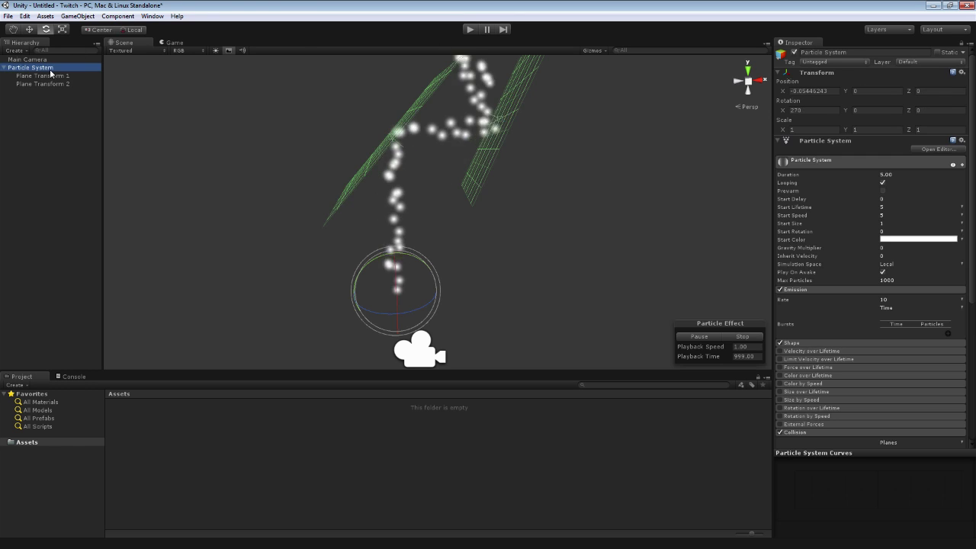
{"action": "right_click_drag", "start_coordinate": [201, 93], "coordinate": [255, 181]}
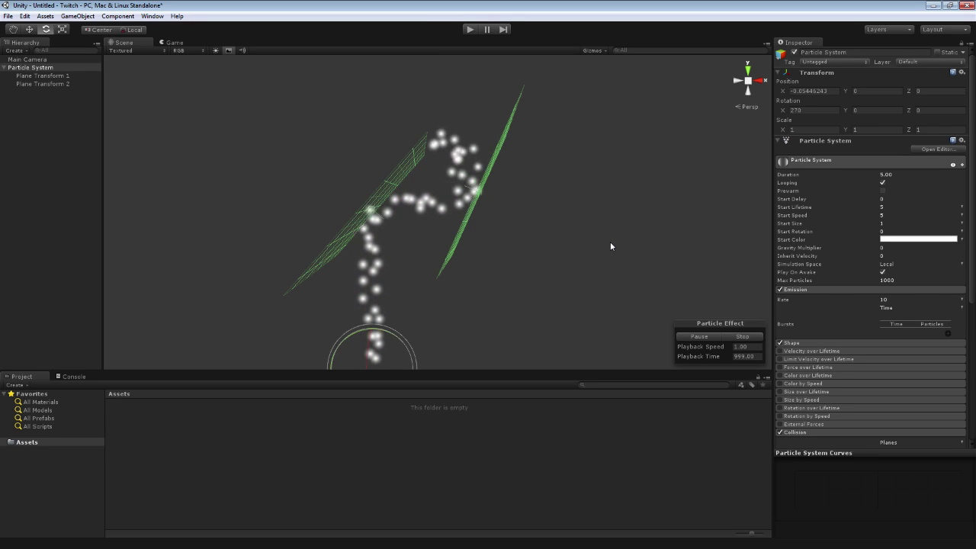
{"action": "right_click_drag", "start_coordinate": [610, 247], "coordinate": [594, 265]}
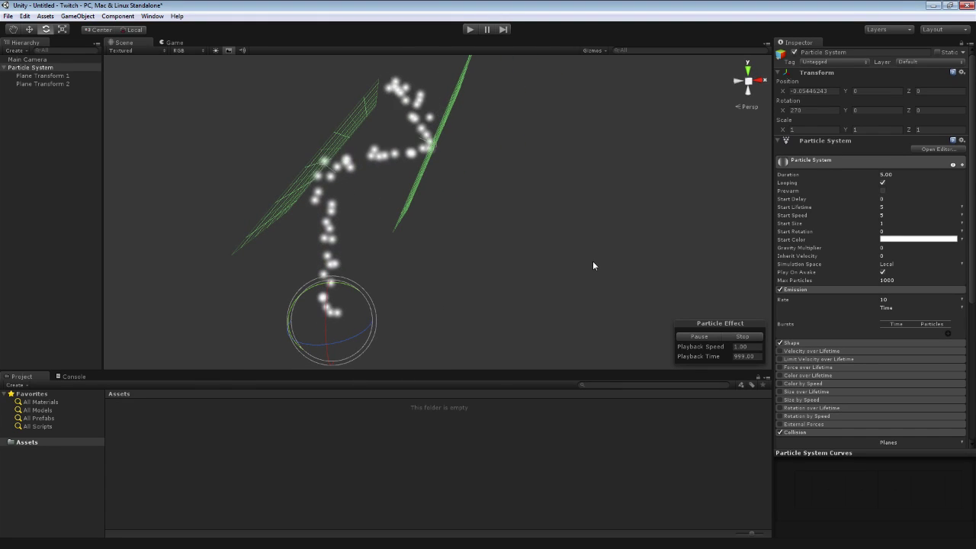
Remove the second plane slot from the Collision module and clear Plane Transform 1 from the remaining one.
{"action": "scroll", "coordinate": [890, 288], "scroll_direction": "down", "scroll_amount": 5}
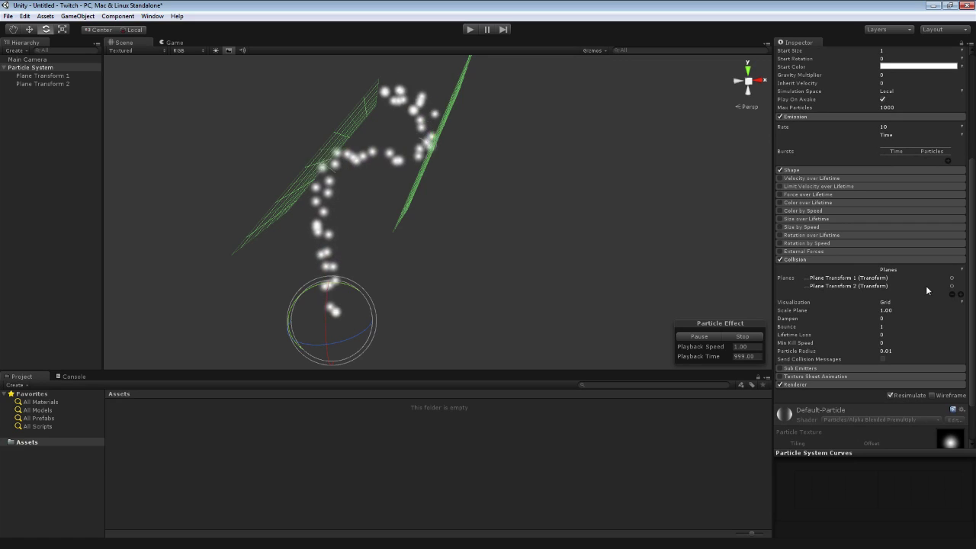
{"action": "left_click", "coordinate": [952, 295]}
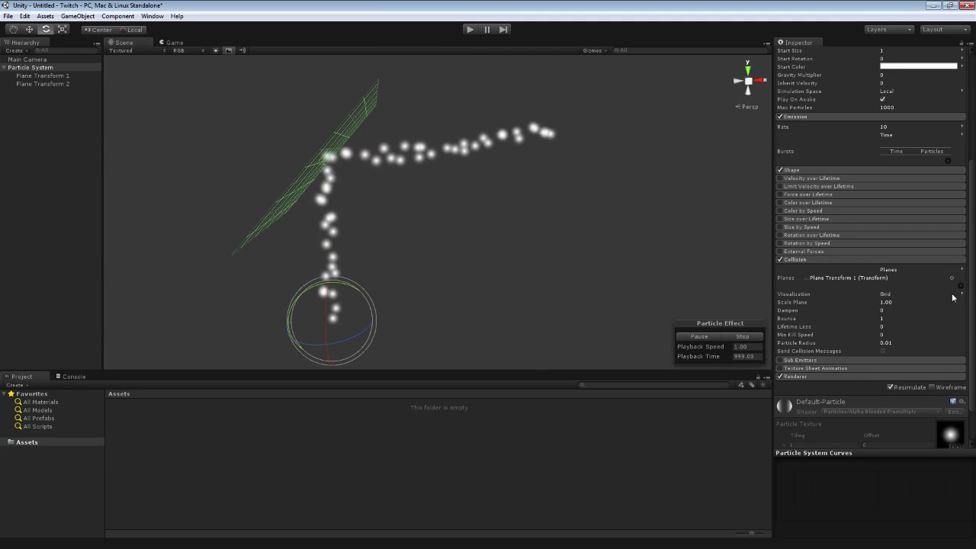
{"action": "left_click", "coordinate": [864, 278]}
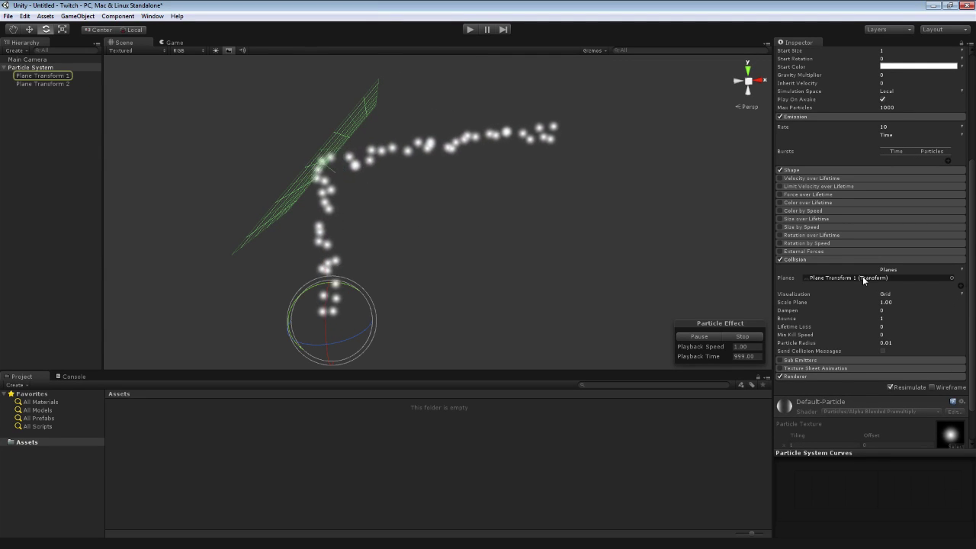
{"action": "key", "text": "Delete"}
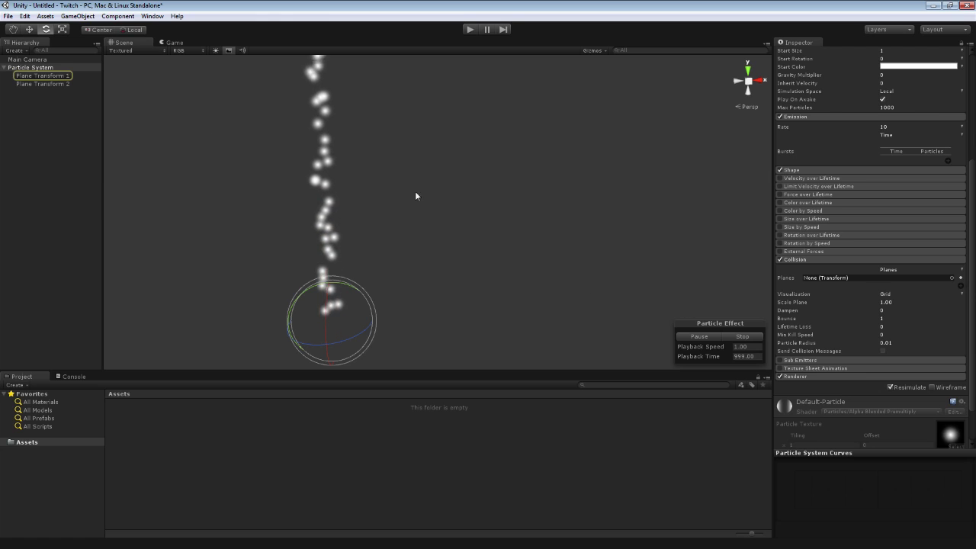
Delete Plane Transform 1 and Plane Transform 2 from the scene.
{"action": "left_click", "coordinate": [39, 75]}
{"action": "key", "text": "Delete"}
{"action": "left_click", "coordinate": [46, 76]}
{"action": "key", "text": "Delete"}
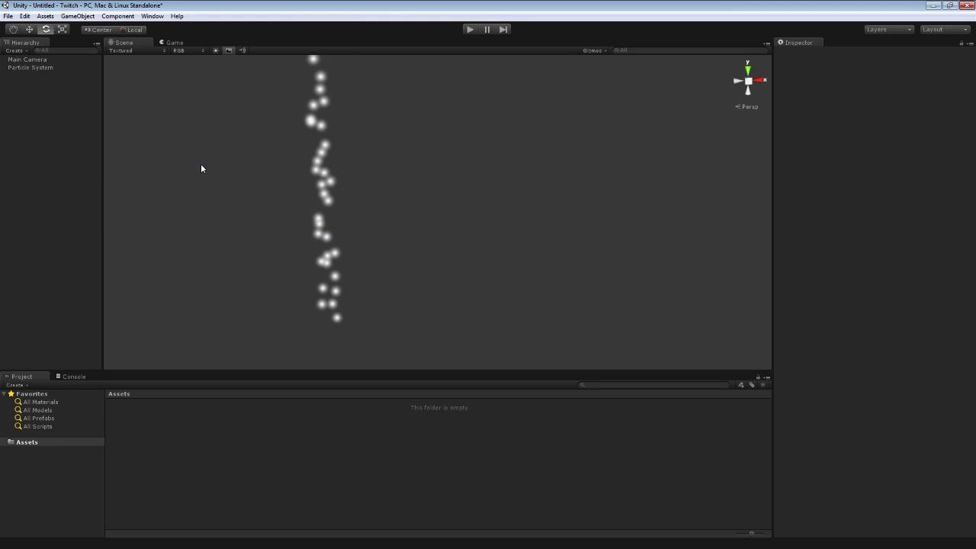
Disable the Particle System's Collision module and enable its Sub Emitters module.
{"action": "left_click_drag", "start_coordinate": [382, 190], "coordinate": [721, 221], "text": "alt"}
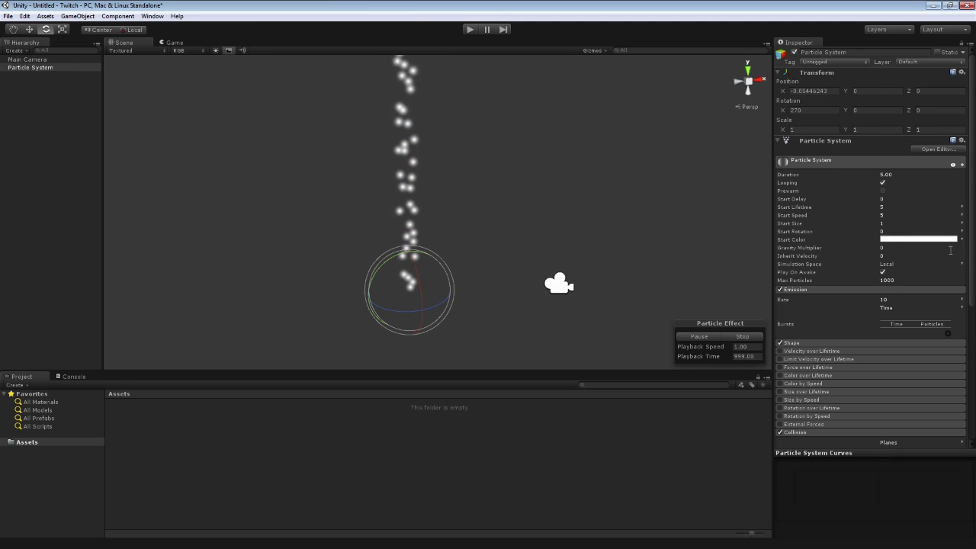
{"action": "left_click_drag", "start_coordinate": [972, 242], "coordinate": [972, 382]}
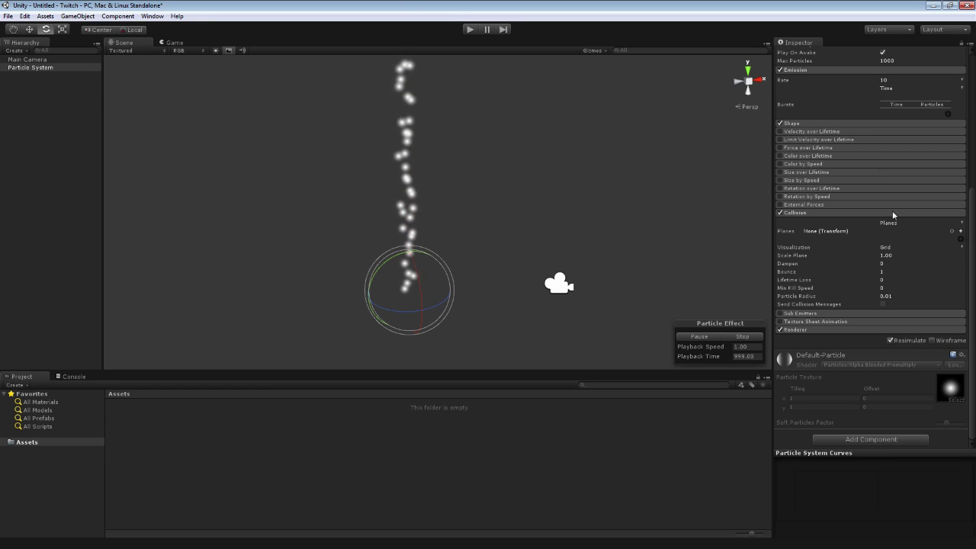
{"action": "left_click", "coordinate": [797, 213]}
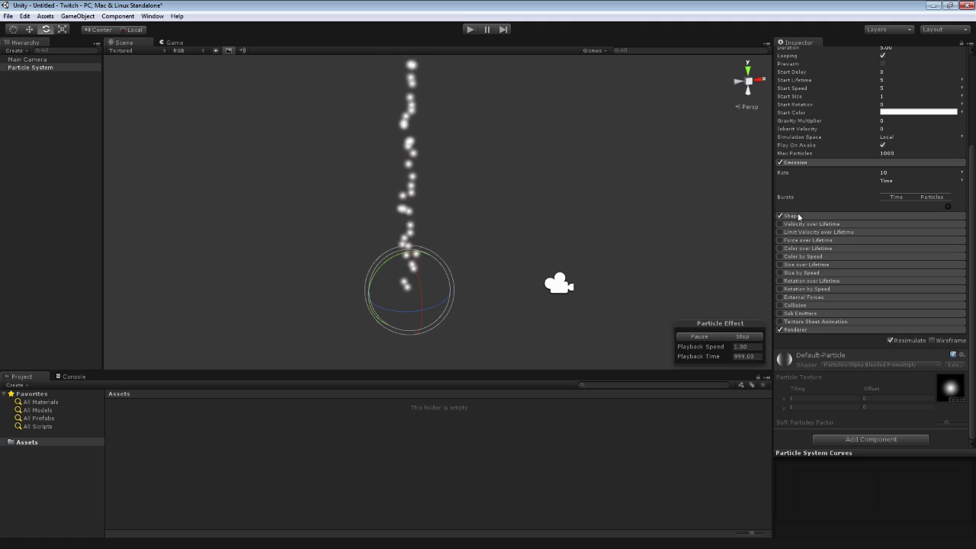
{"action": "left_click", "coordinate": [815, 313]}
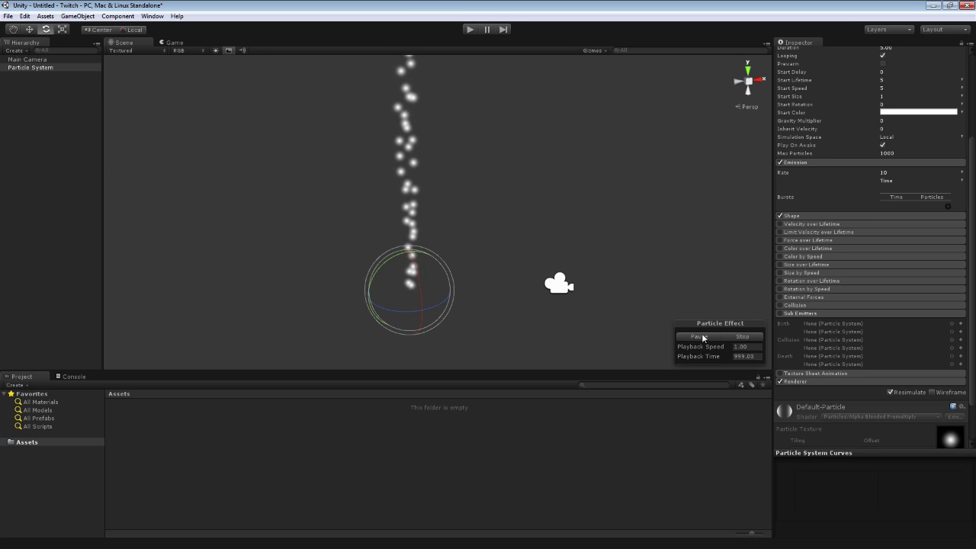
{"action": "left_click", "coordinate": [779, 313]}
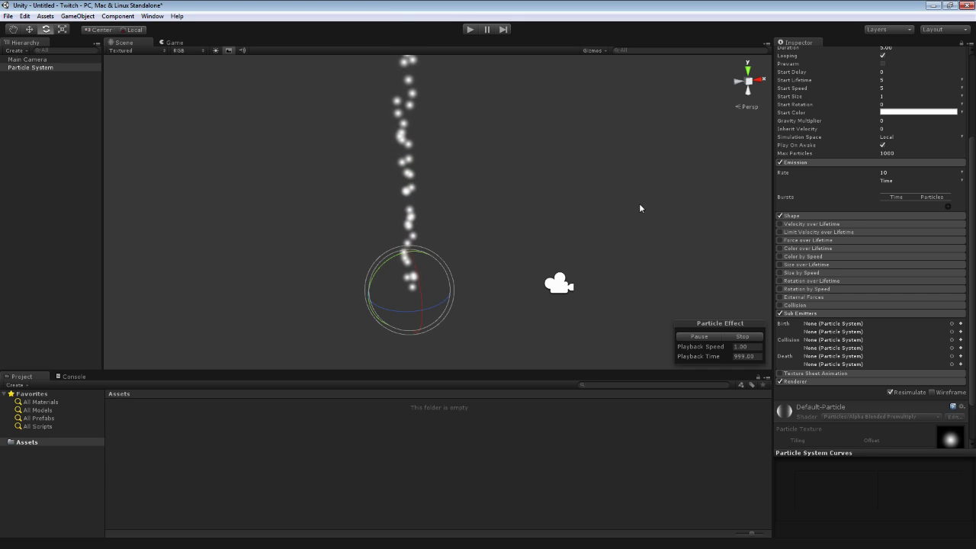
Change the emitter Shape to Cone and widen its Angle to about 58.54.
{"action": "right_click_drag", "start_coordinate": [557, 224], "coordinate": [550, 193]}
{"action": "left_click", "coordinate": [802, 217]}
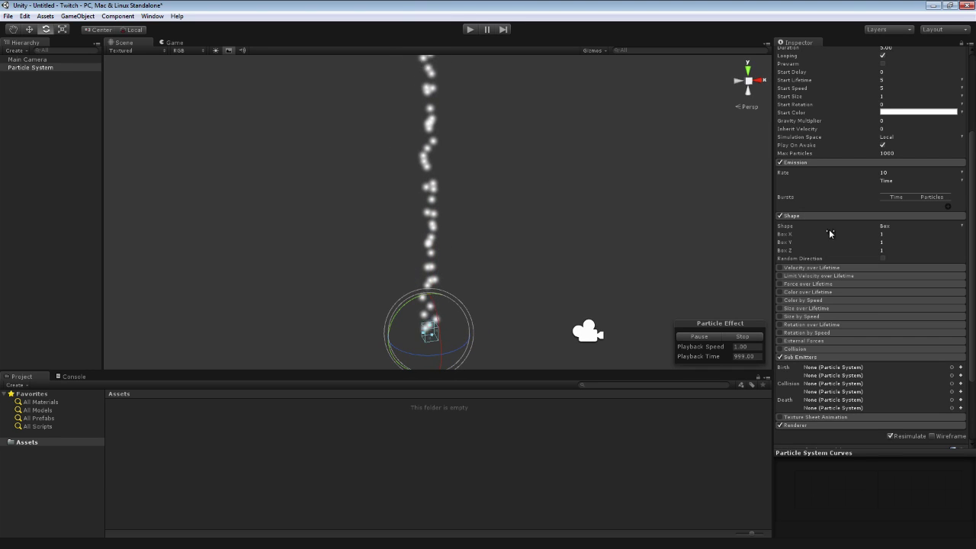
{"action": "left_click", "coordinate": [904, 227]}
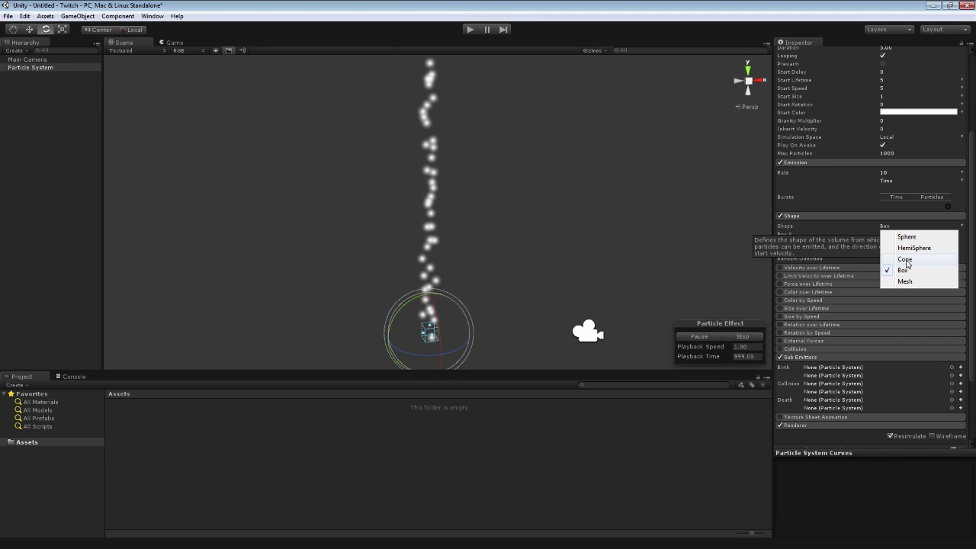
{"action": "left_click", "coordinate": [905, 260]}
{"action": "right_click_drag", "start_coordinate": [583, 217], "coordinate": [554, 196]}
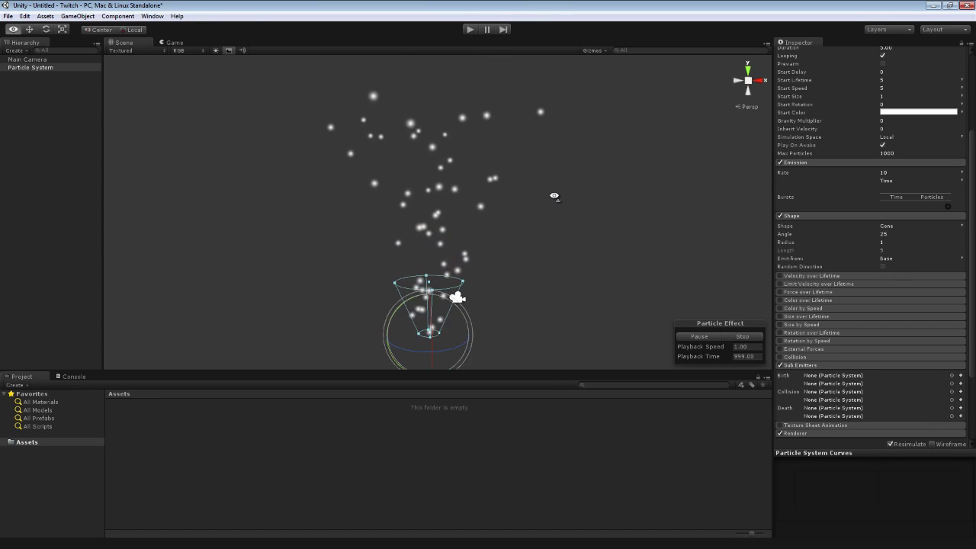
{"action": "left_click_drag", "start_coordinate": [796, 233], "coordinate": [309, 247]}
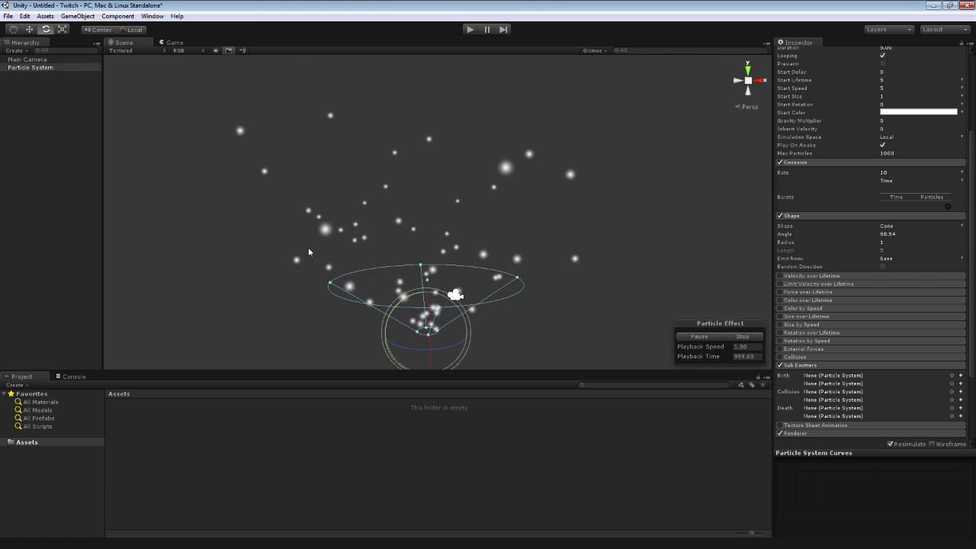
{"action": "right_click_drag", "start_coordinate": [218, 253], "coordinate": [224, 273]}
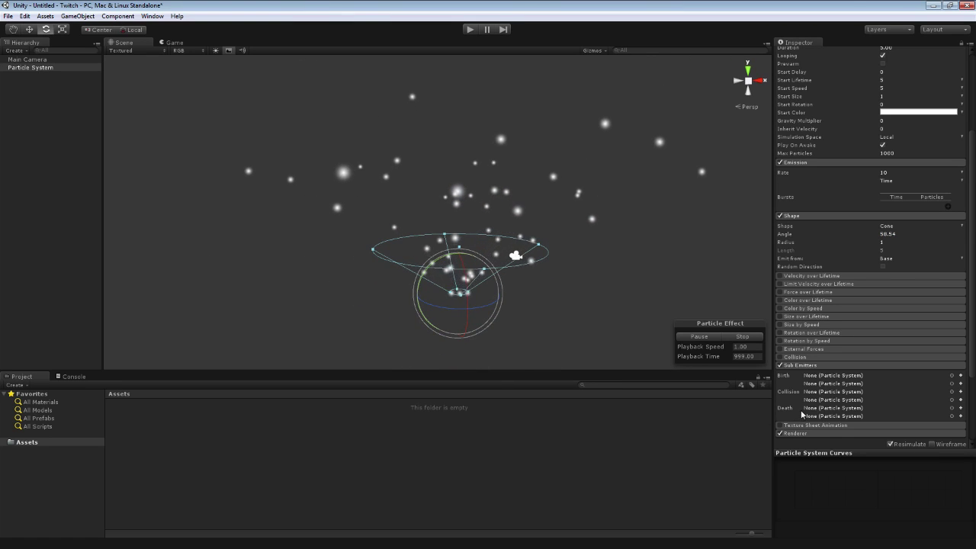
Create a new sub emitter for particle Death and set its Start Color to red.
{"action": "mouse_move", "coordinate": [812, 411]}
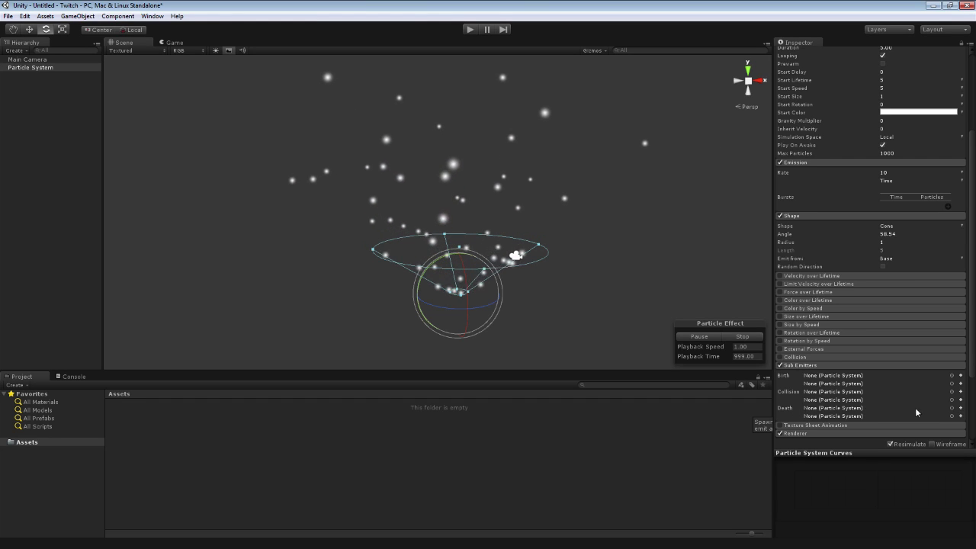
{"action": "left_click", "coordinate": [961, 408]}
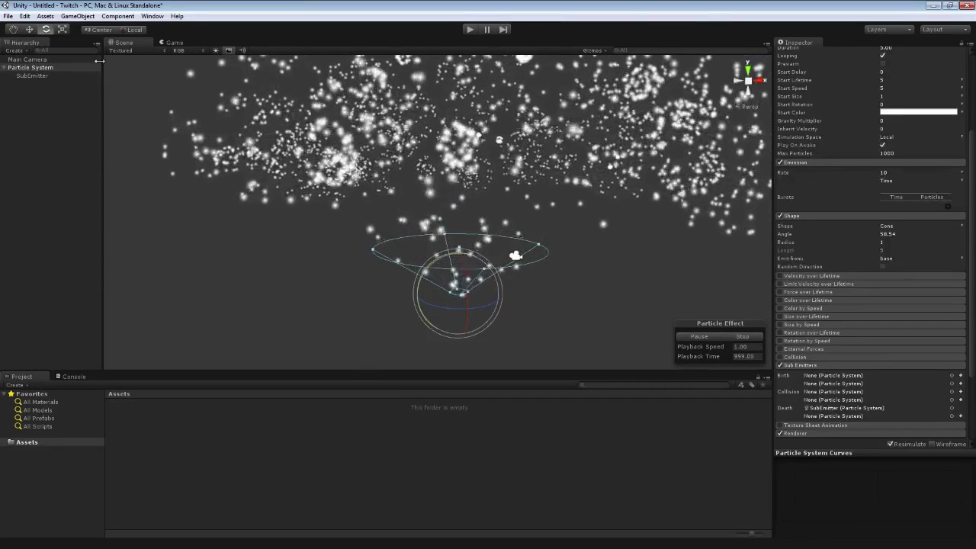
{"action": "left_click", "coordinate": [36, 77]}
{"action": "left_click", "coordinate": [919, 157]}
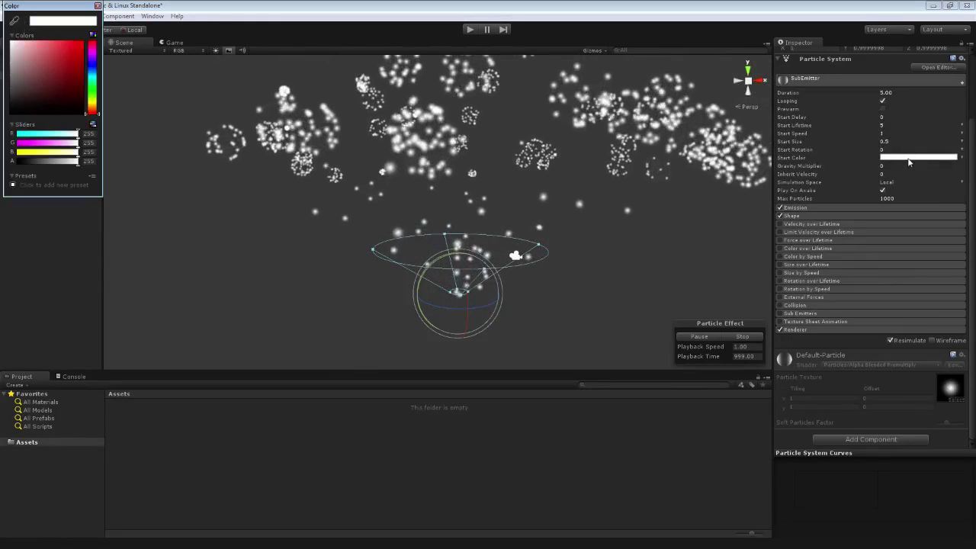
{"action": "left_click_drag", "start_coordinate": [69, 53], "coordinate": [90, 34]}
{"action": "left_click", "coordinate": [98, 5]}
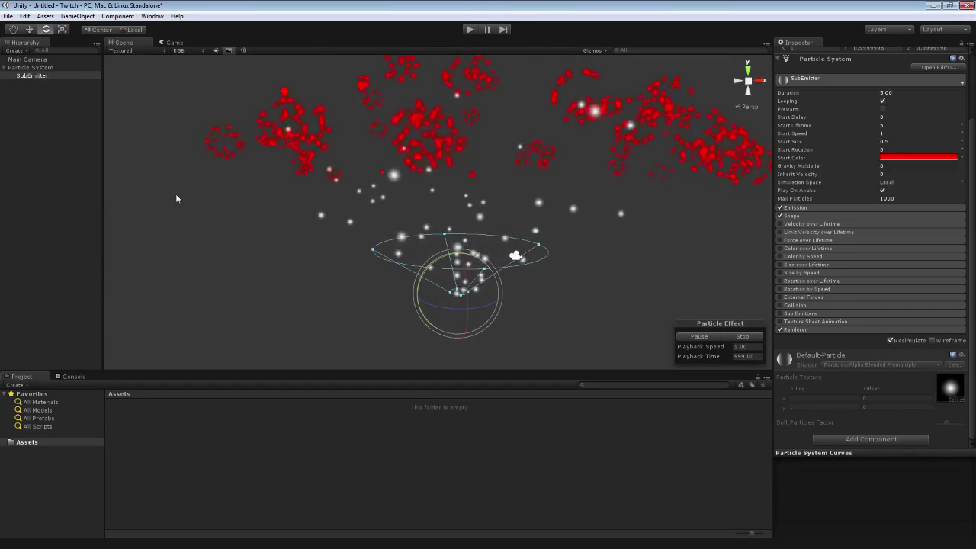
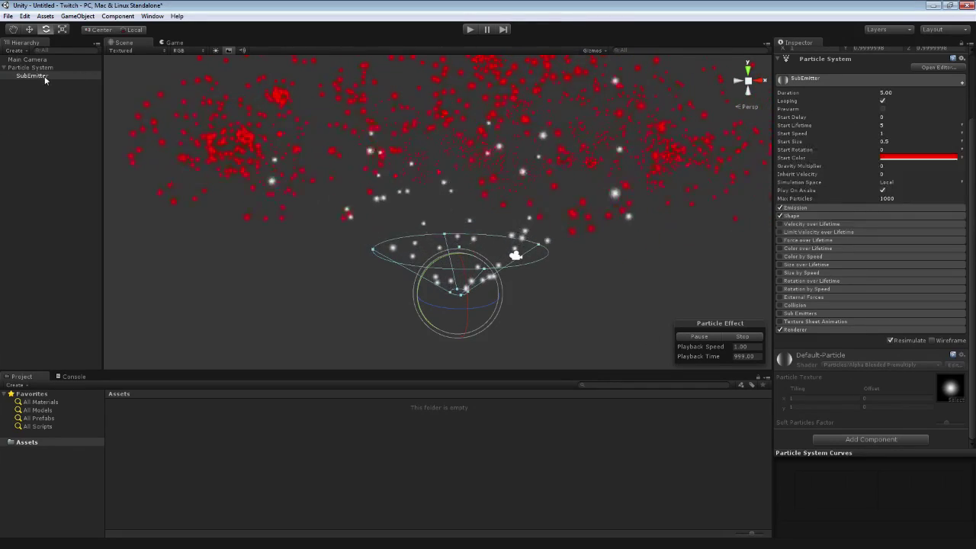
Enable the Sub Emitters module on the SubEmitter and create a further sub emitter for its own particles' Death.
{"action": "left_click", "coordinate": [862, 208]}
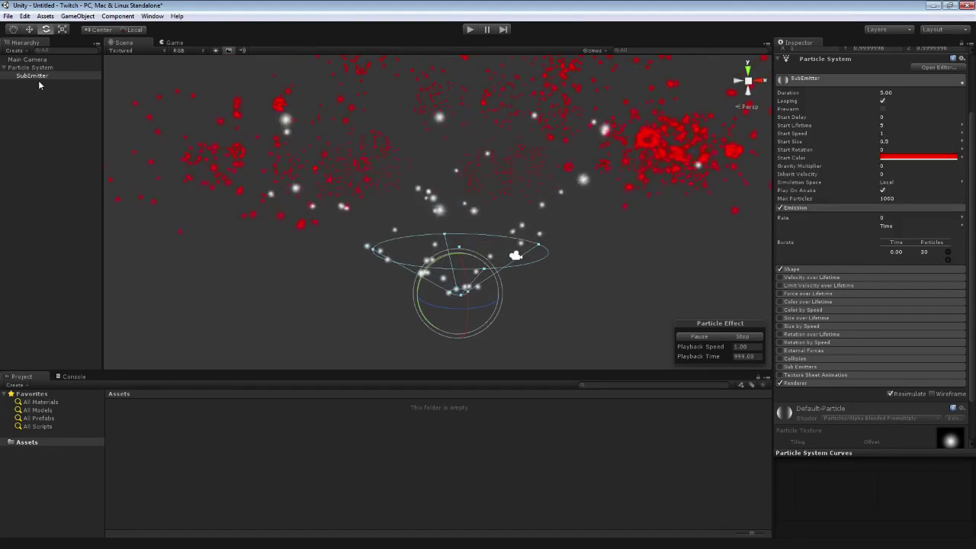
{"action": "left_click", "coordinate": [801, 367]}
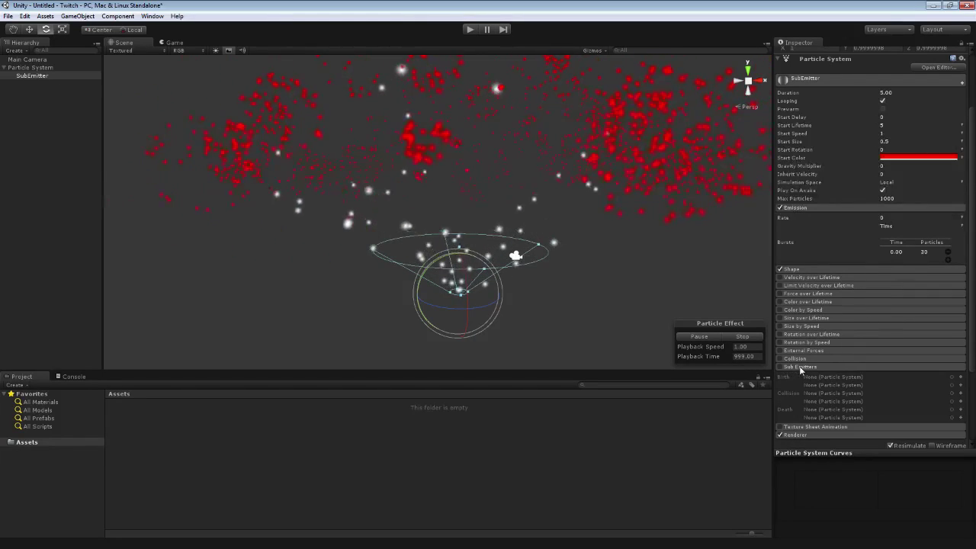
{"action": "left_click", "coordinate": [781, 366]}
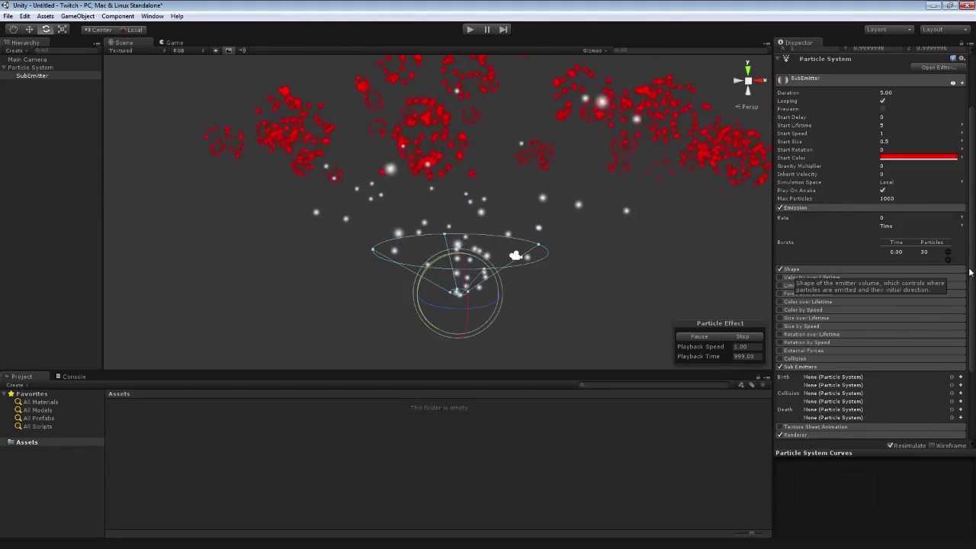
{"action": "scroll", "coordinate": [862, 275], "scroll_direction": "down", "scroll_amount": 1}
{"action": "scroll", "coordinate": [821, 356], "scroll_direction": "down", "scroll_amount": 2}
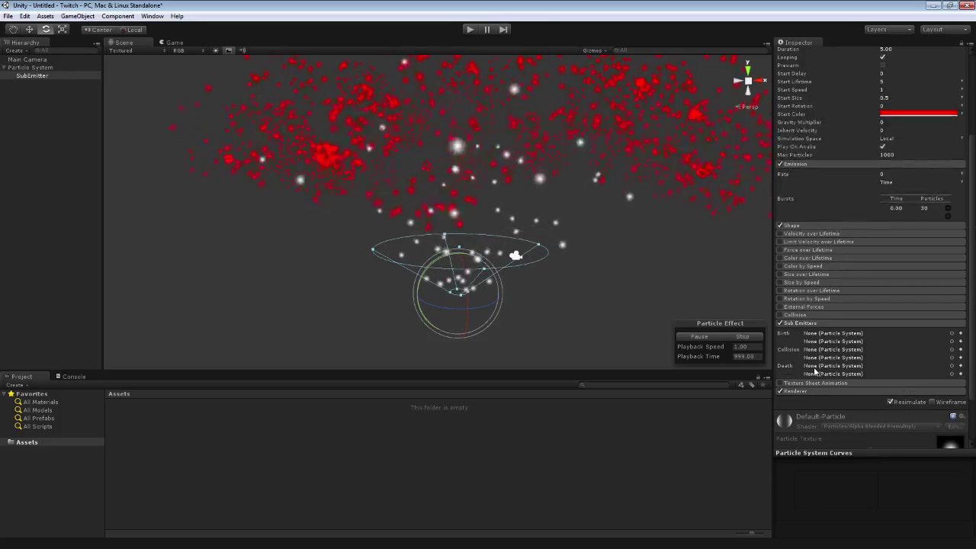
{"action": "left_click", "coordinate": [951, 367]}
{"action": "left_click", "coordinate": [811, 49]}
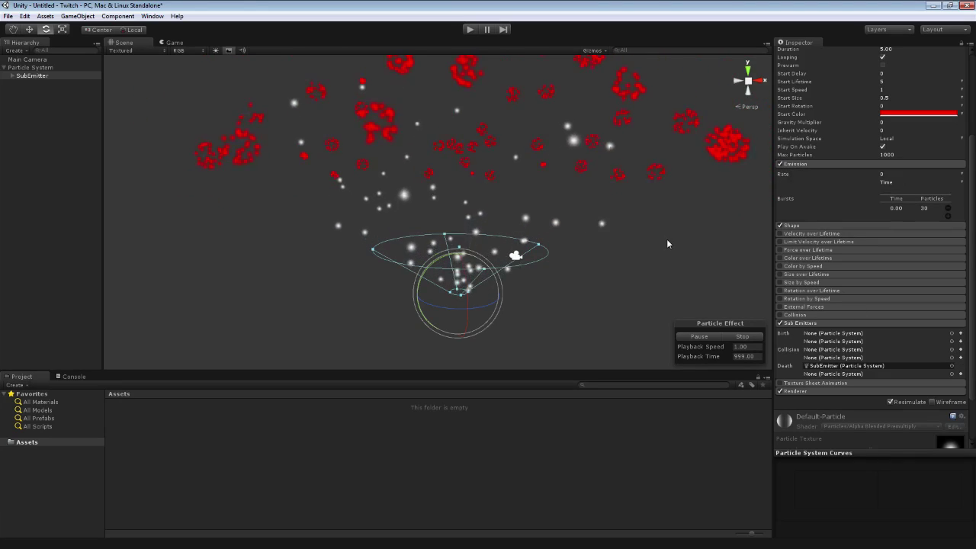
{"action": "left_click_drag", "start_coordinate": [667, 242], "coordinate": [630, 218], "text": "alt"}
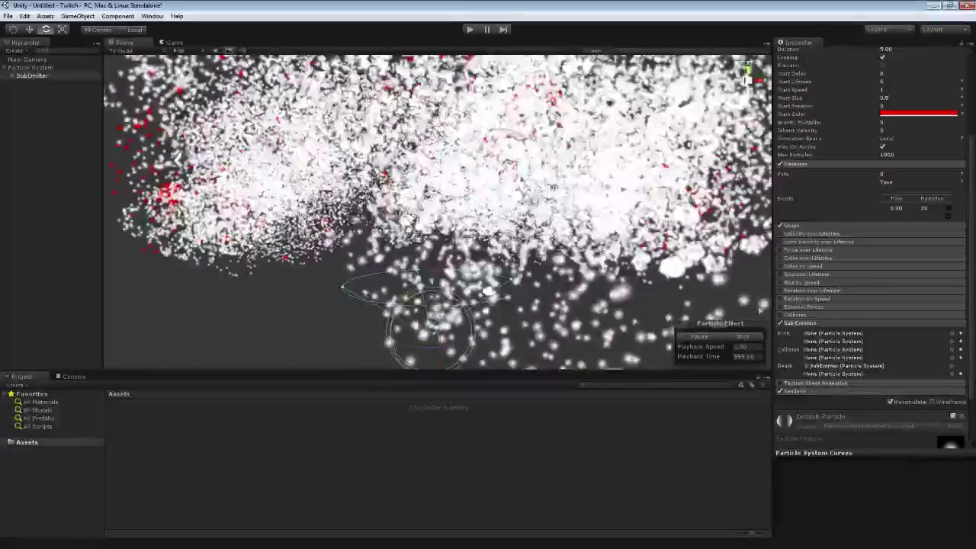
Clear the Death sub emitter assignments to None on both the SubEmitter and the parent Particle System.
{"action": "left_click", "coordinate": [952, 367]}
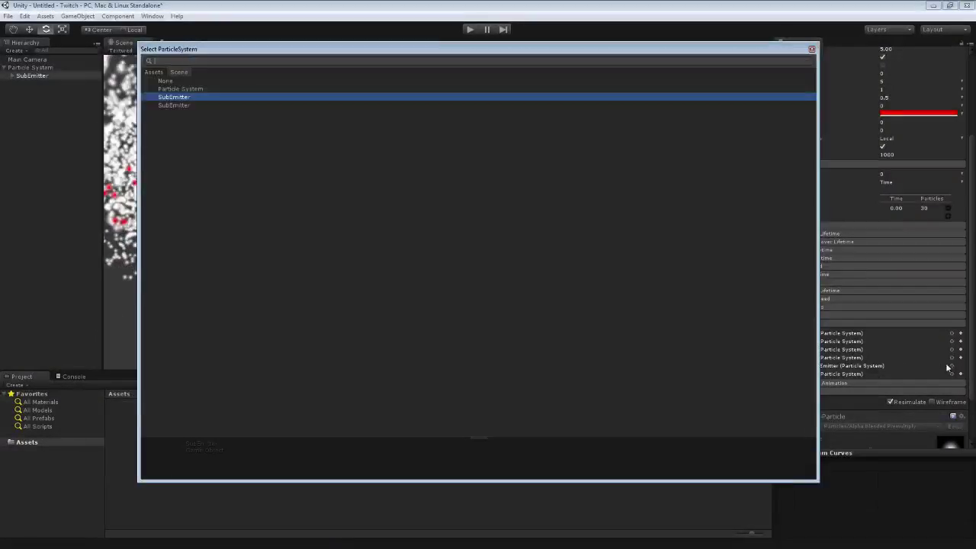
{"action": "double_click", "coordinate": [174, 82]}
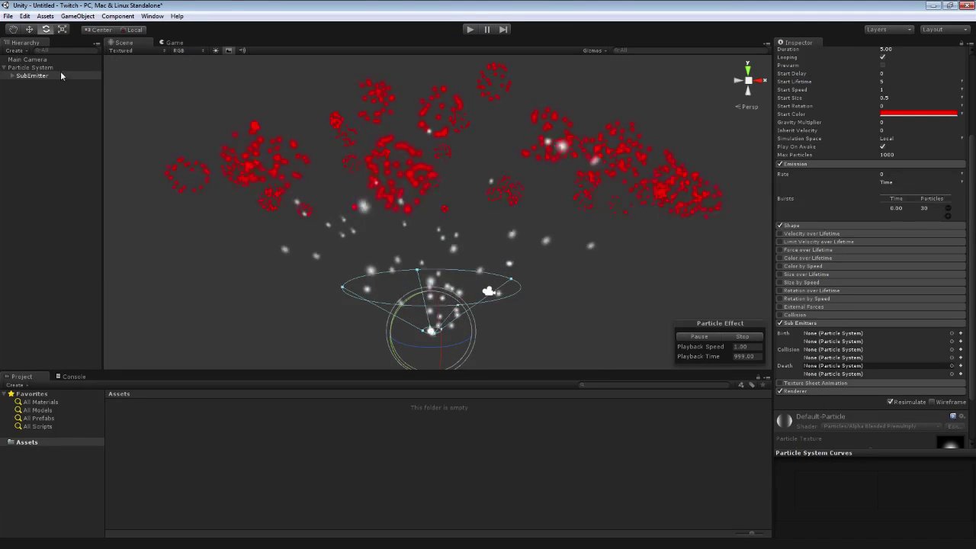
{"action": "left_click", "coordinate": [31, 67]}
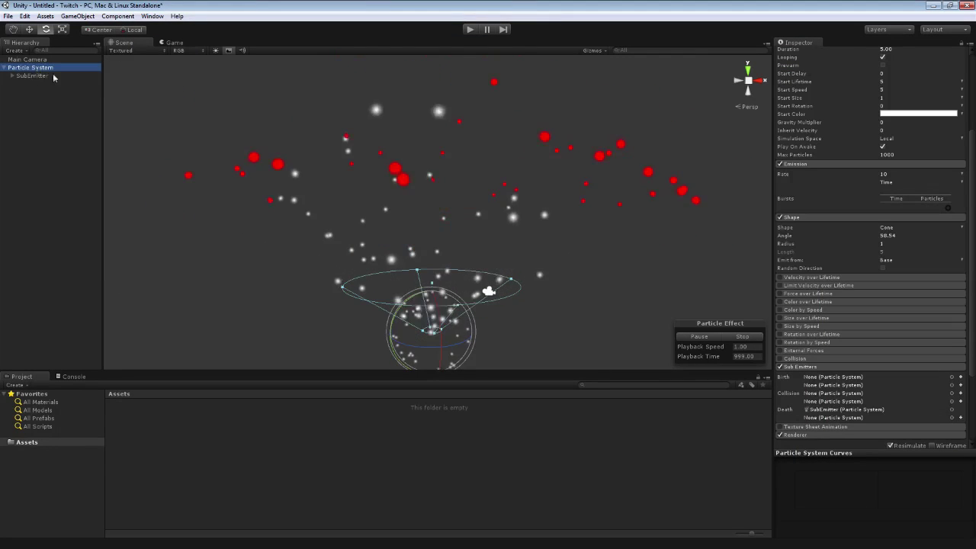
{"action": "left_click_drag", "start_coordinate": [52, 74], "coordinate": [915, 409]}
{"action": "left_click", "coordinate": [952, 411]}
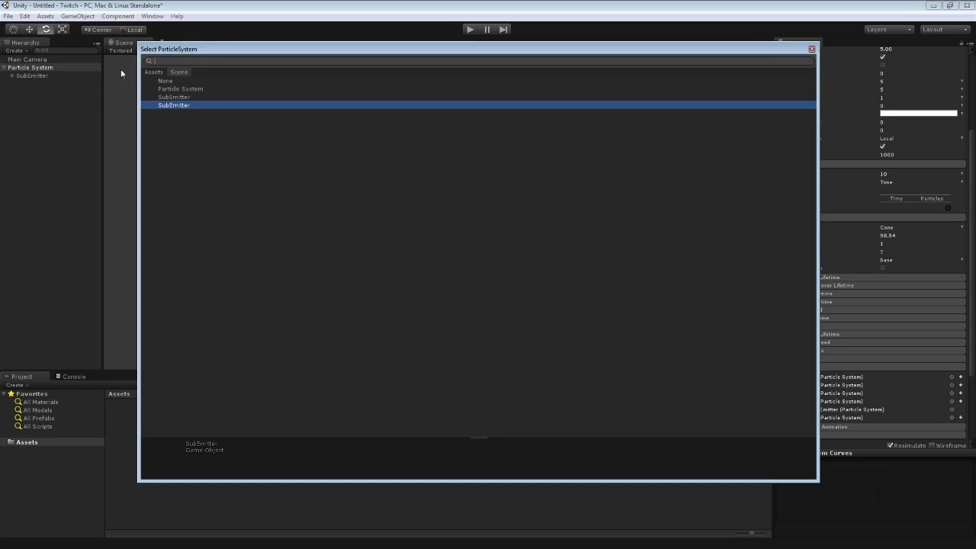
{"action": "double_click", "coordinate": [183, 80]}
Delete the SubEmitter object and disable the Particle System's Sub Emitters module.
{"action": "right_click", "coordinate": [33, 75]}
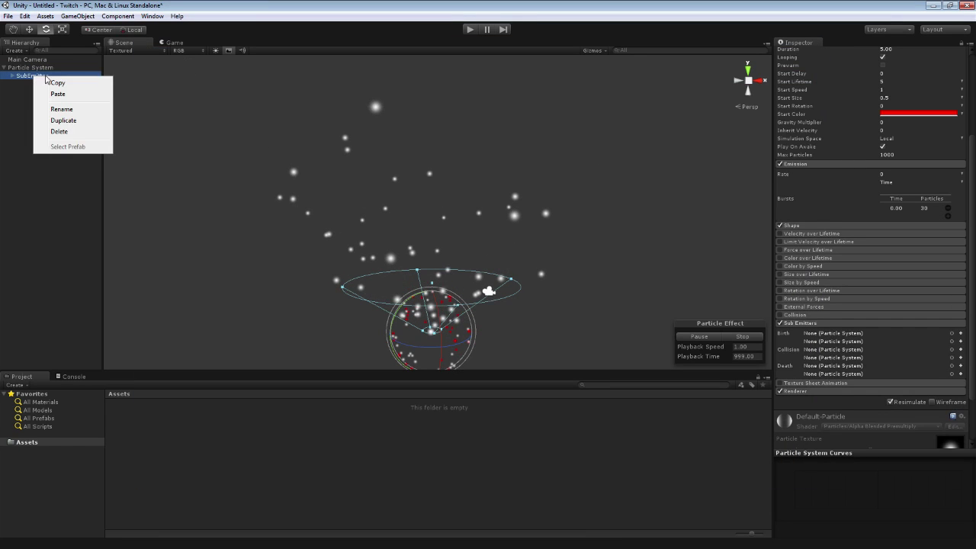
{"action": "left_click", "coordinate": [61, 131]}
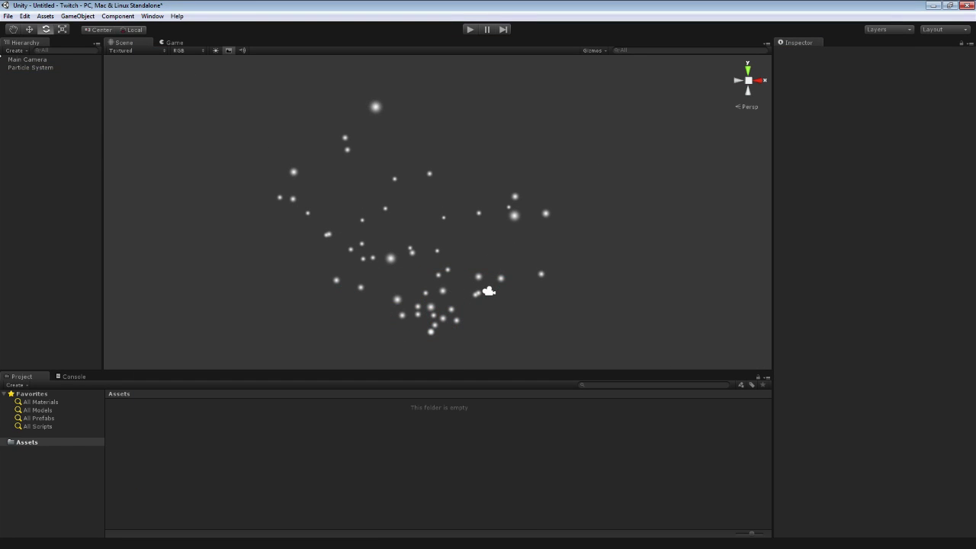
{"action": "left_click", "coordinate": [34, 67]}
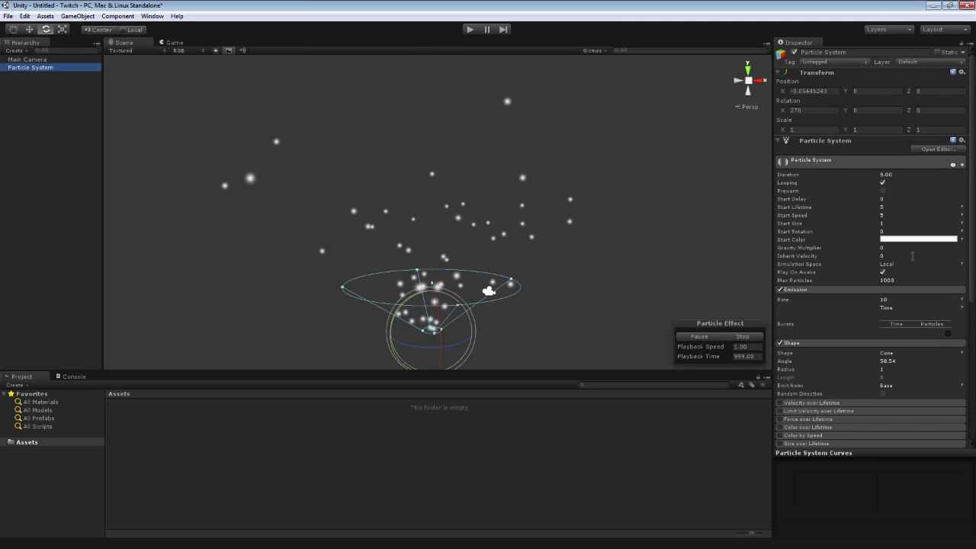
{"action": "scroll", "coordinate": [965, 243], "scroll_direction": "down", "scroll_amount": 8}
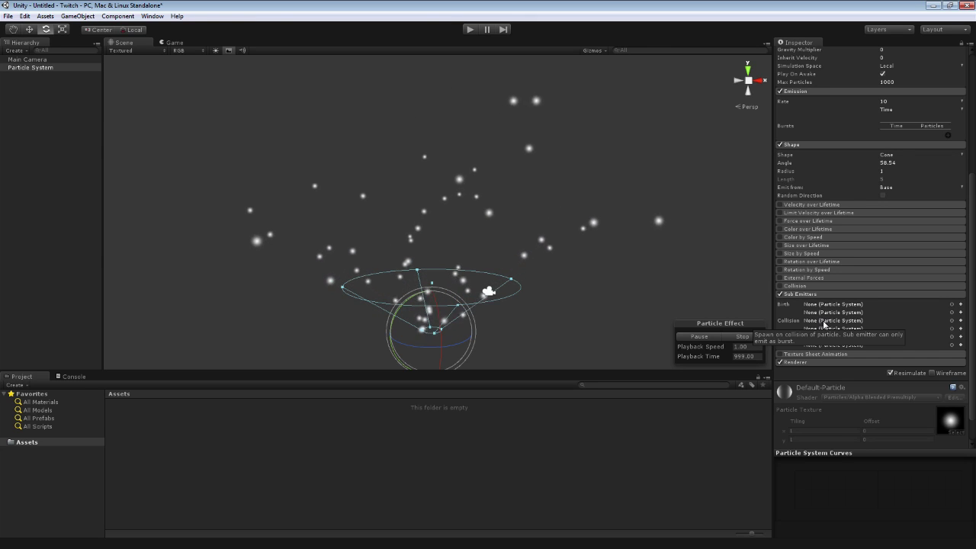
{"action": "left_click", "coordinate": [779, 294]}
Examine the Texture Sheet Animation module's options while briefly enabling it, and collapse it together with the Sub Emitters module.
{"action": "scroll", "coordinate": [973, 242], "scroll_direction": "down", "scroll_amount": 2}
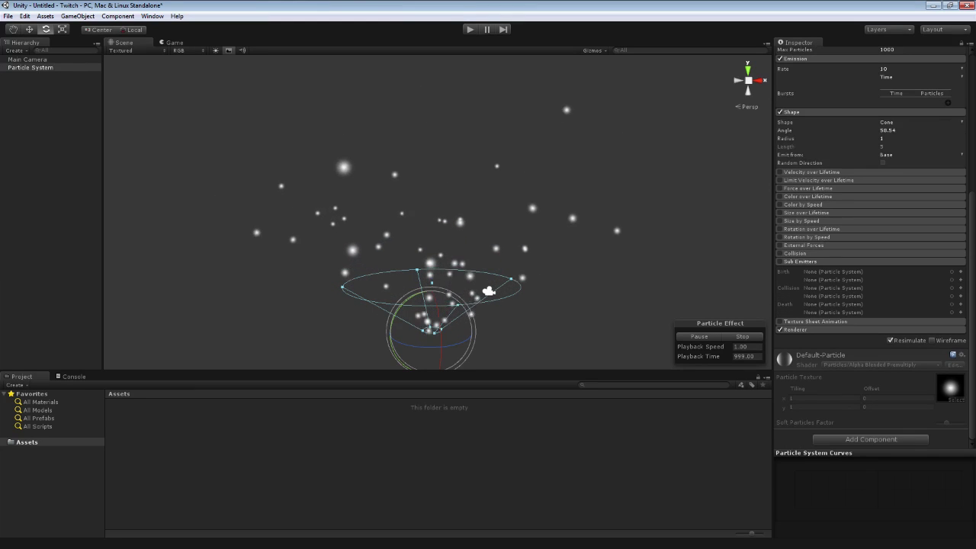
{"action": "left_click", "coordinate": [827, 321]}
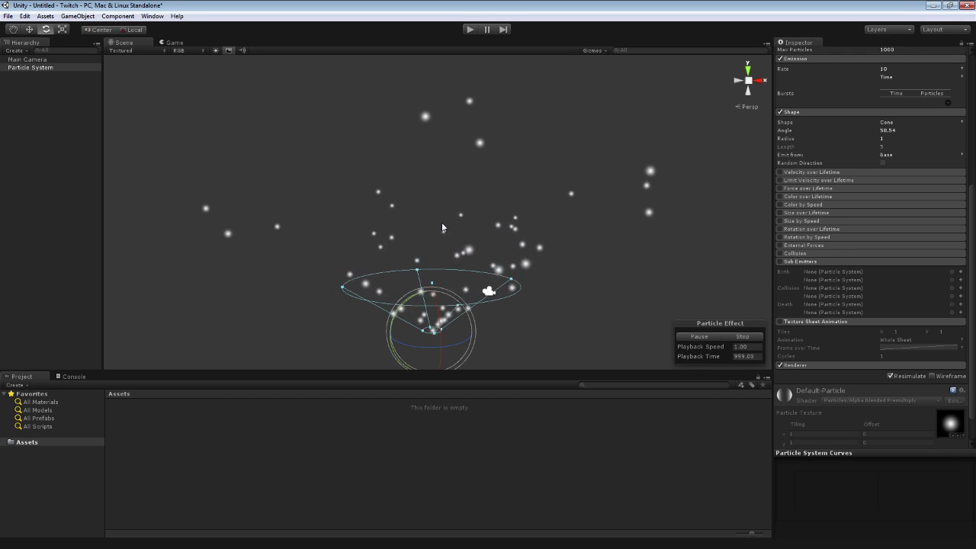
{"action": "left_click", "coordinate": [780, 322]}
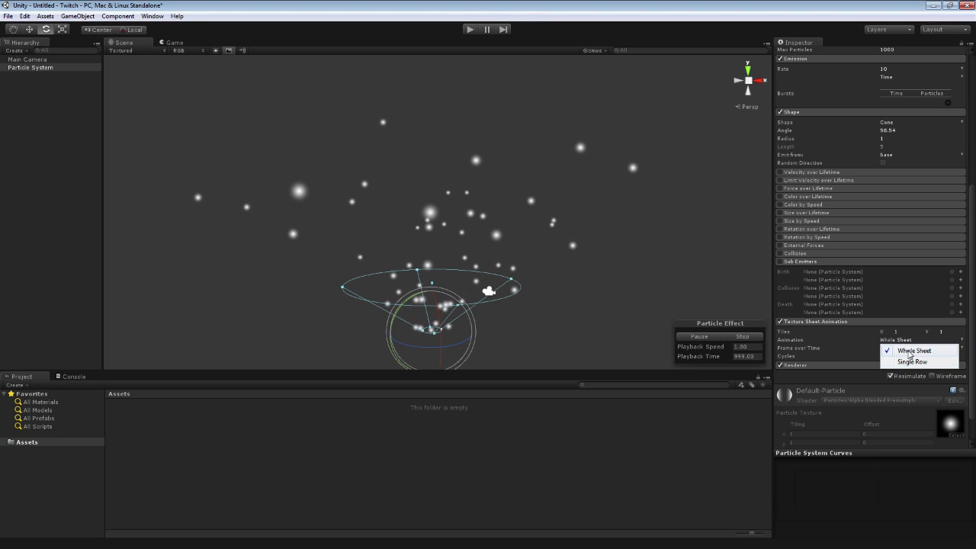
{"action": "left_click", "coordinate": [781, 323]}
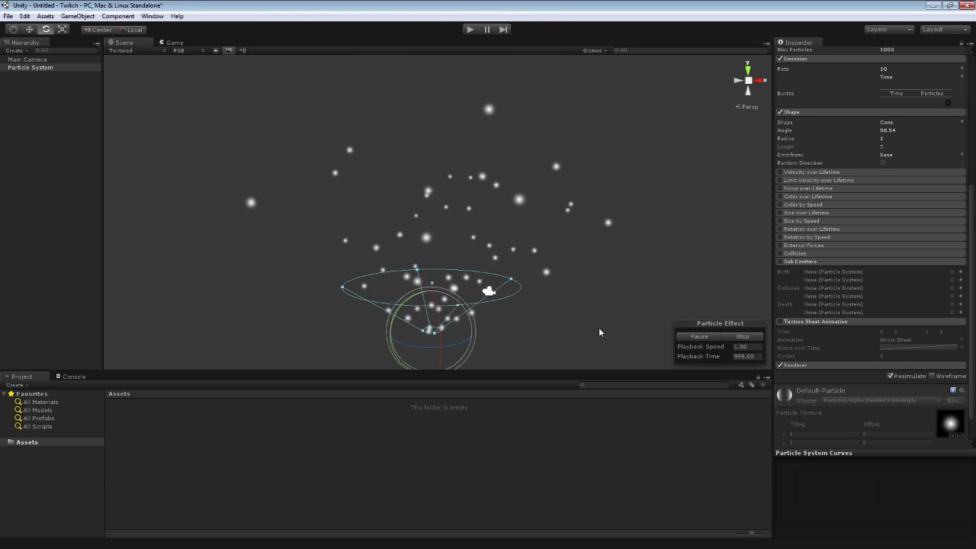
{"action": "left_click", "coordinate": [818, 260]}
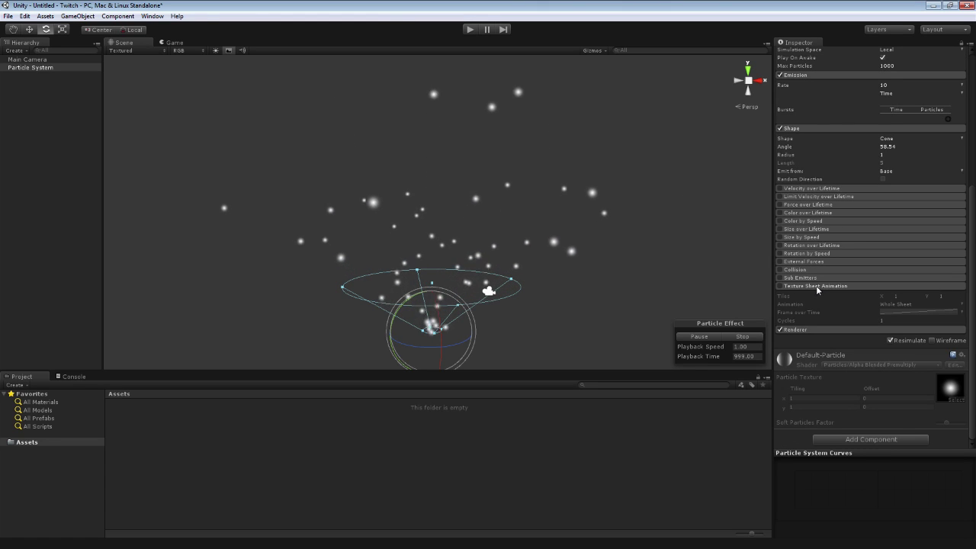
{"action": "left_click", "coordinate": [816, 286]}
Expand the Renderer module and toggle it off and back on to compare its effect on the particles.
{"action": "left_click", "coordinate": [797, 330]}
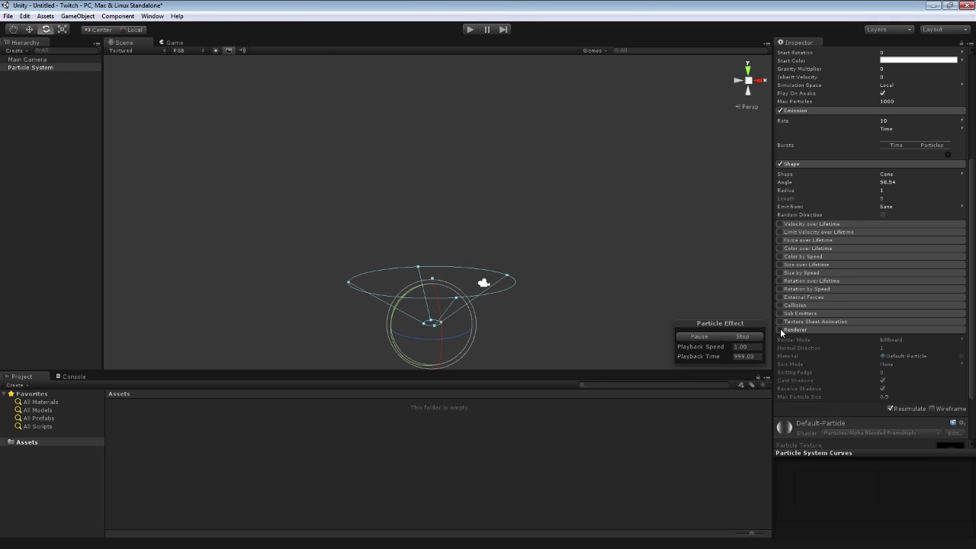
{"action": "left_click", "coordinate": [780, 328]}
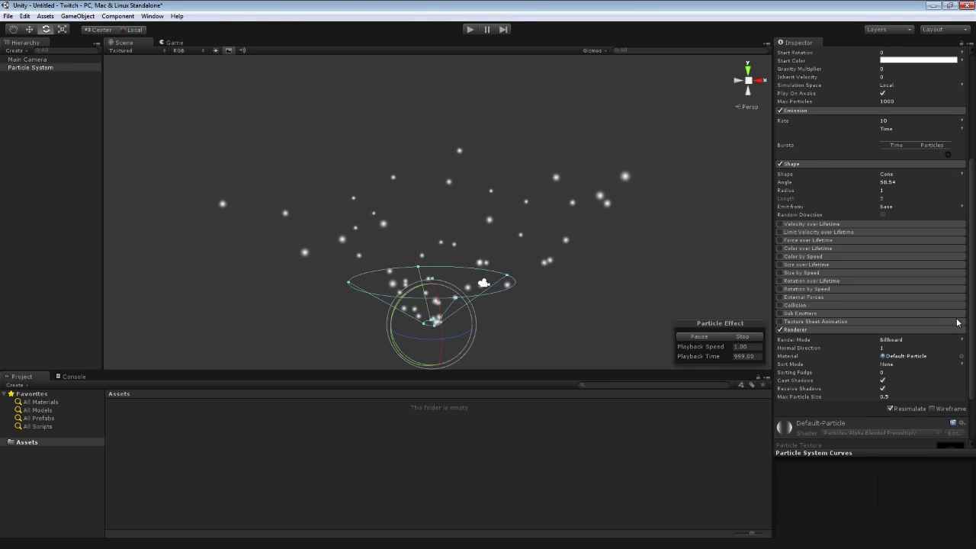
{"action": "scroll", "coordinate": [967, 340], "scroll_direction": "down", "scroll_amount": 2}
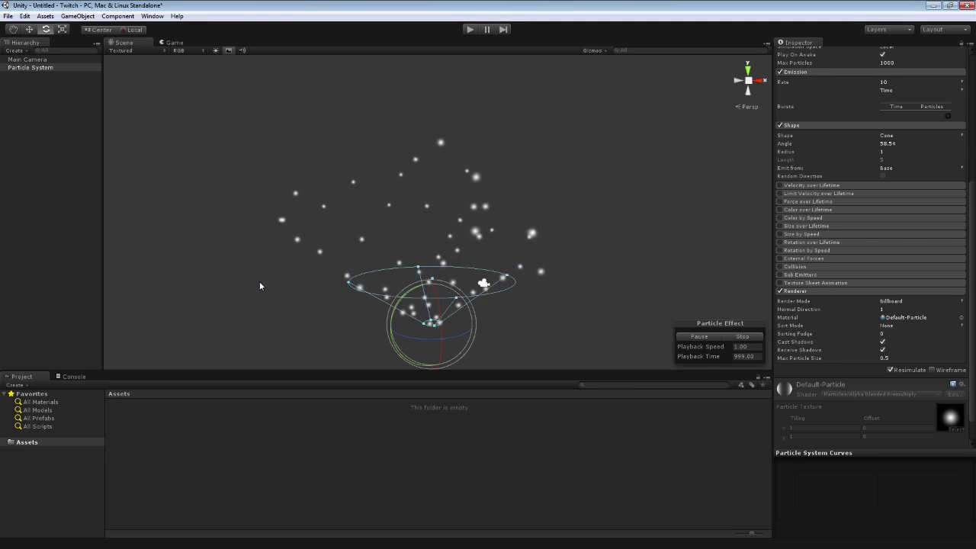
{"action": "left_click_drag", "start_coordinate": [262, 283], "coordinate": [297, 295], "text": "alt"}
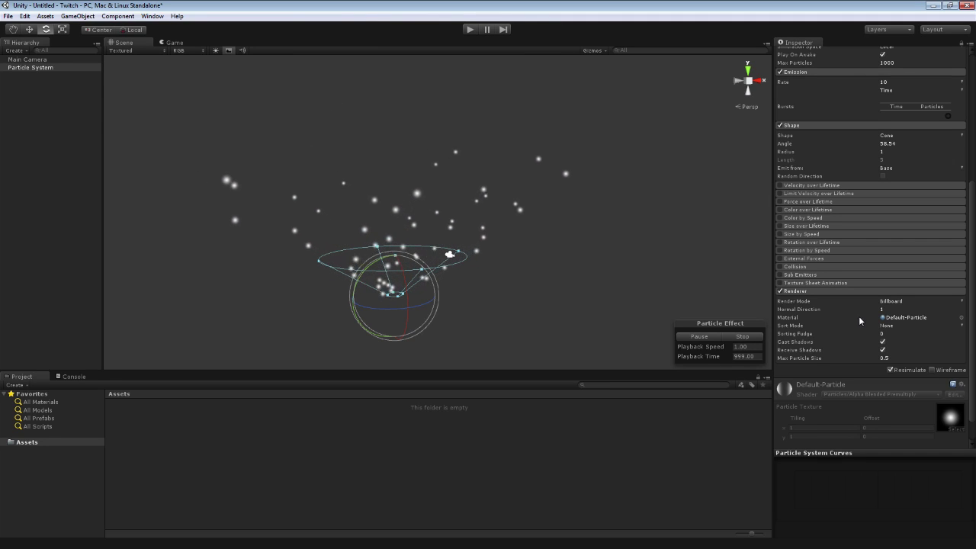
Try the Stretched Billboard and Horizontal Billboard render modes in the Renderer module, viewing the particles from different angles.
{"action": "left_click", "coordinate": [900, 303]}
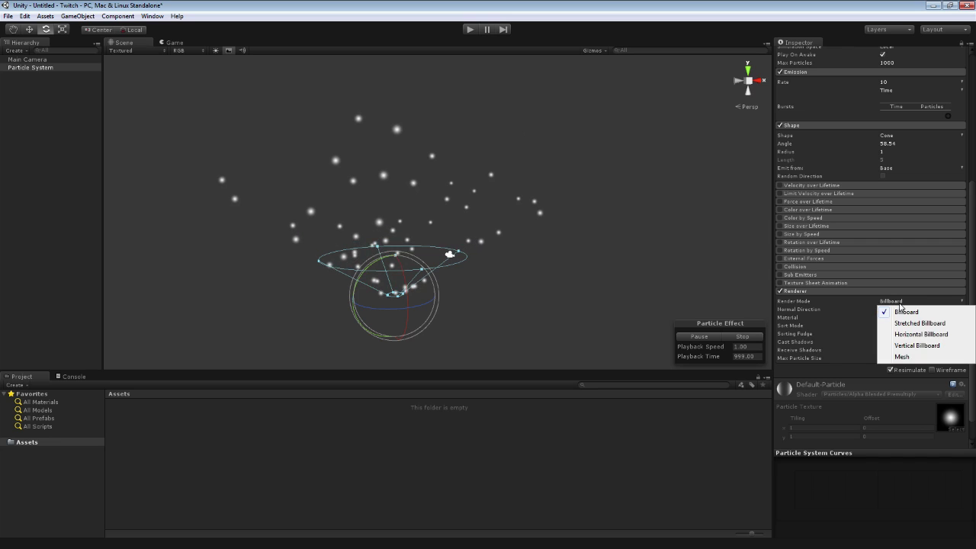
{"action": "left_click", "coordinate": [910, 324]}
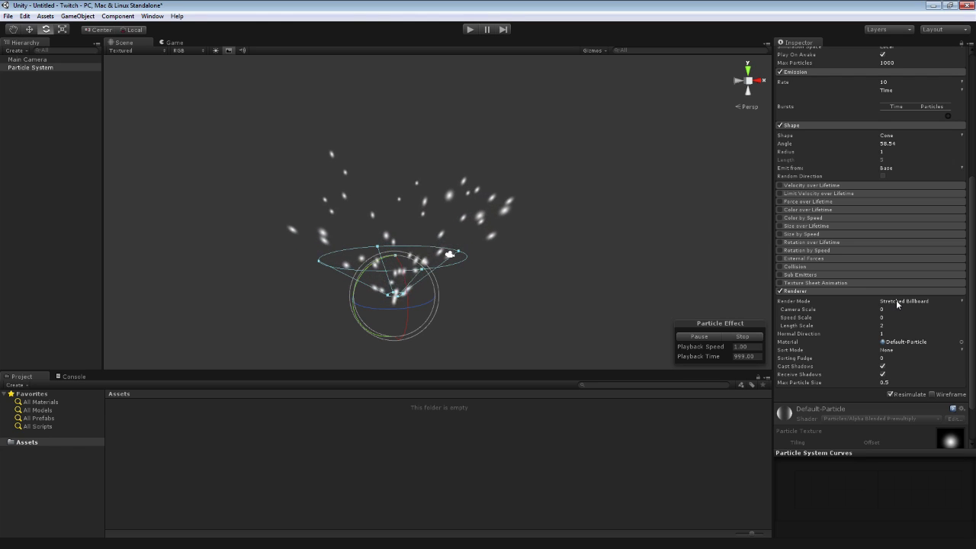
{"action": "left_click", "coordinate": [896, 300]}
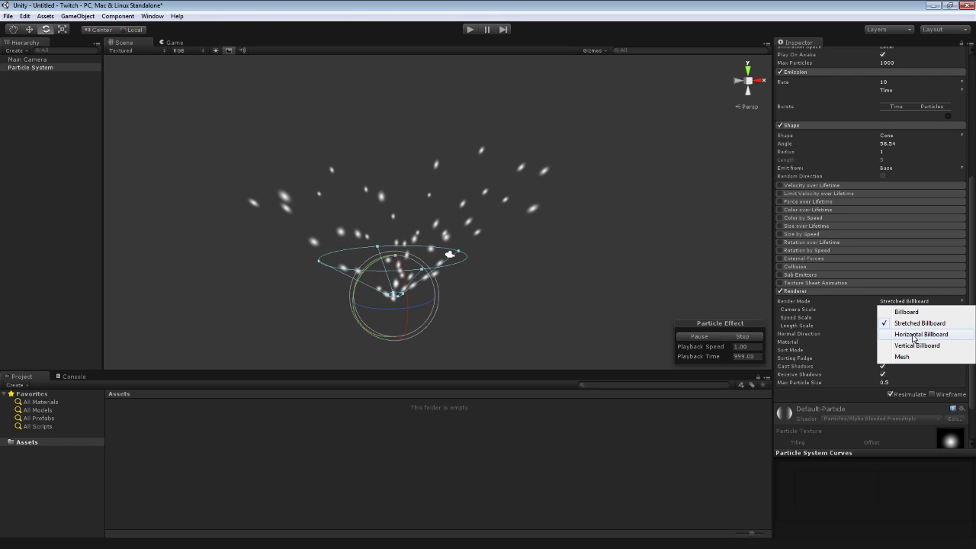
{"action": "left_click", "coordinate": [913, 333]}
{"action": "left_click_drag", "start_coordinate": [623, 309], "coordinate": [573, 315], "text": "alt"}
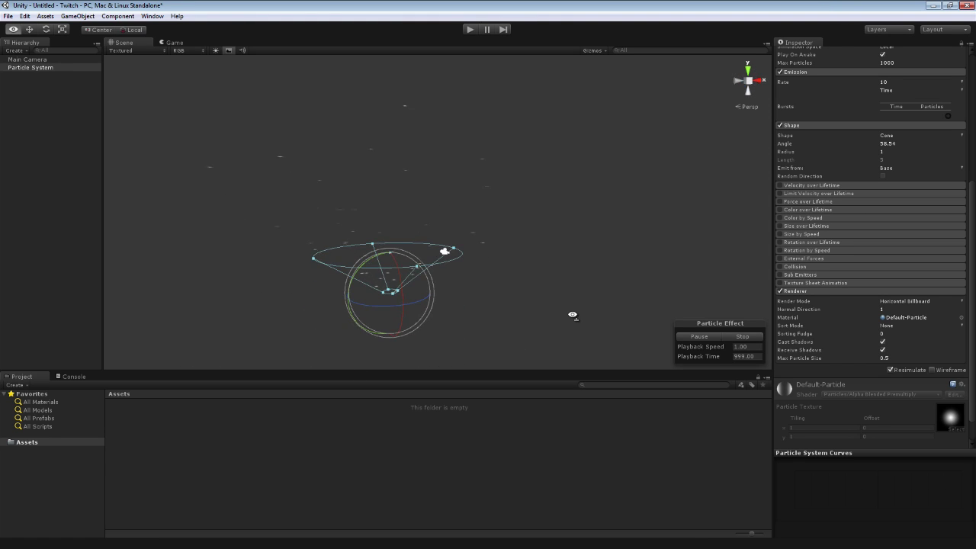
{"action": "key", "text": "w"}
{"action": "right_click_drag", "start_coordinate": [537, 381], "coordinate": [530, 314]}
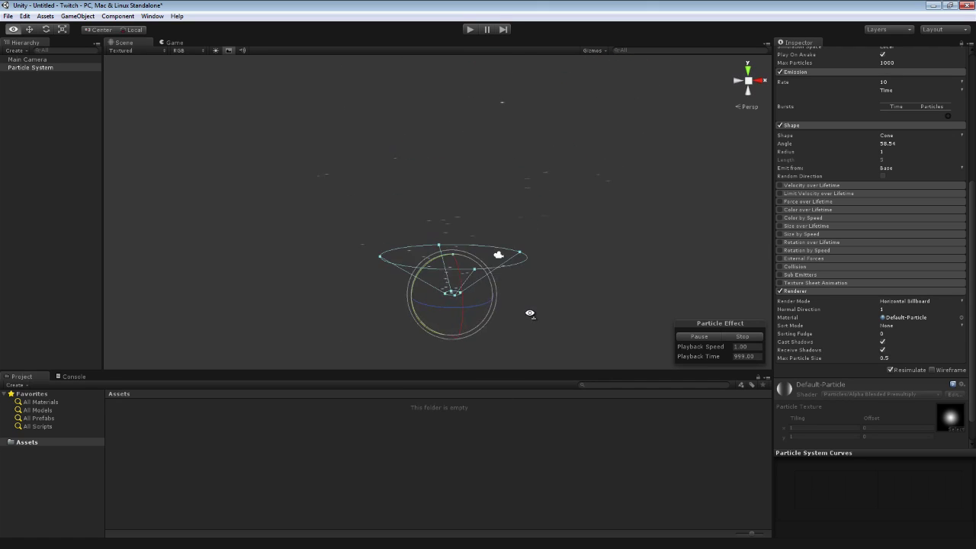
Try the Vertical Billboard and Mesh render modes, and return the Render Mode to Billboard.
{"action": "left_click", "coordinate": [901, 302]}
{"action": "left_click", "coordinate": [913, 344]}
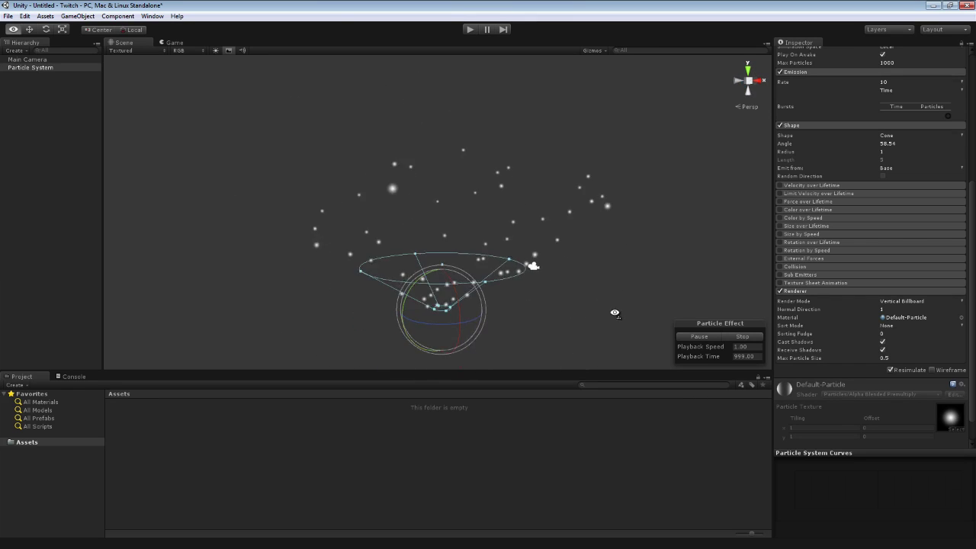
{"action": "left_click", "coordinate": [899, 302]}
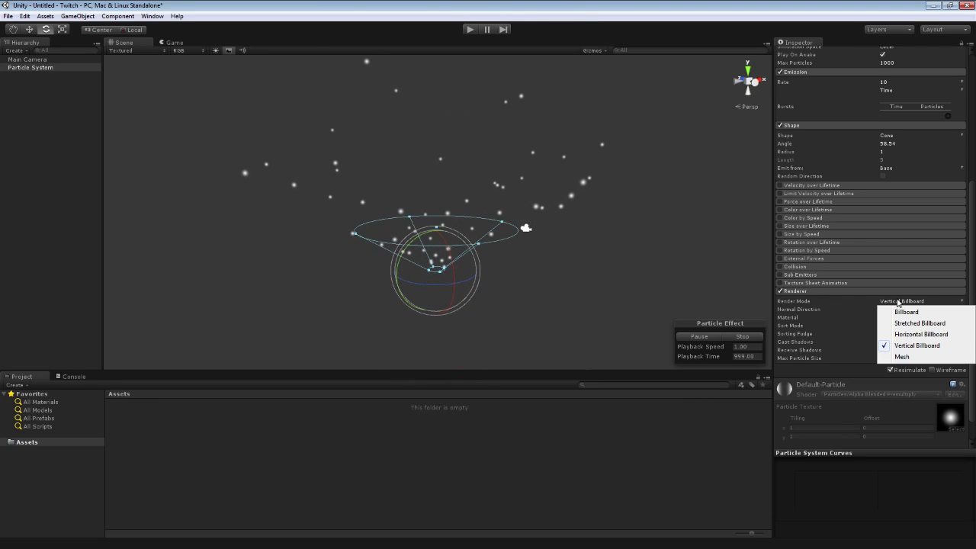
{"action": "left_click", "coordinate": [901, 357]}
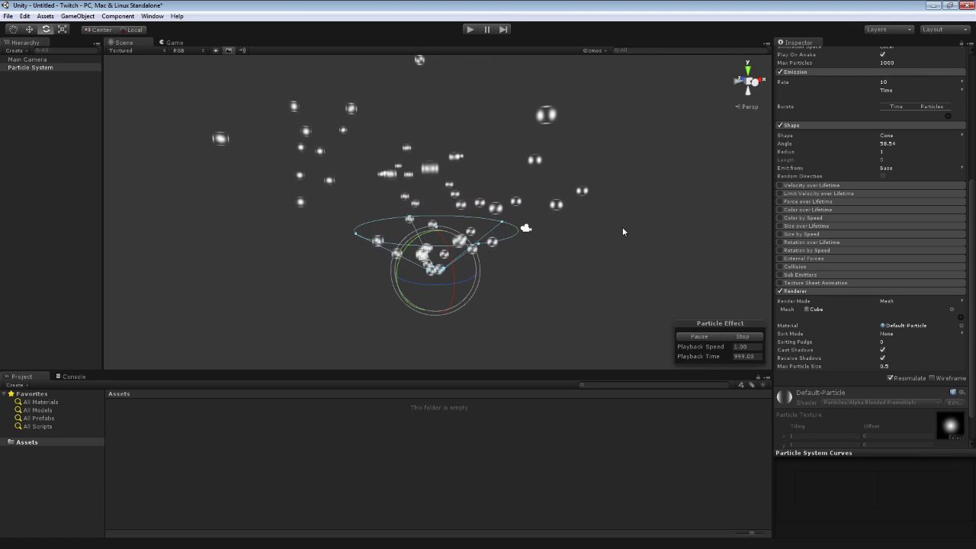
{"action": "left_click", "coordinate": [889, 299]}
{"action": "left_click", "coordinate": [904, 312]}
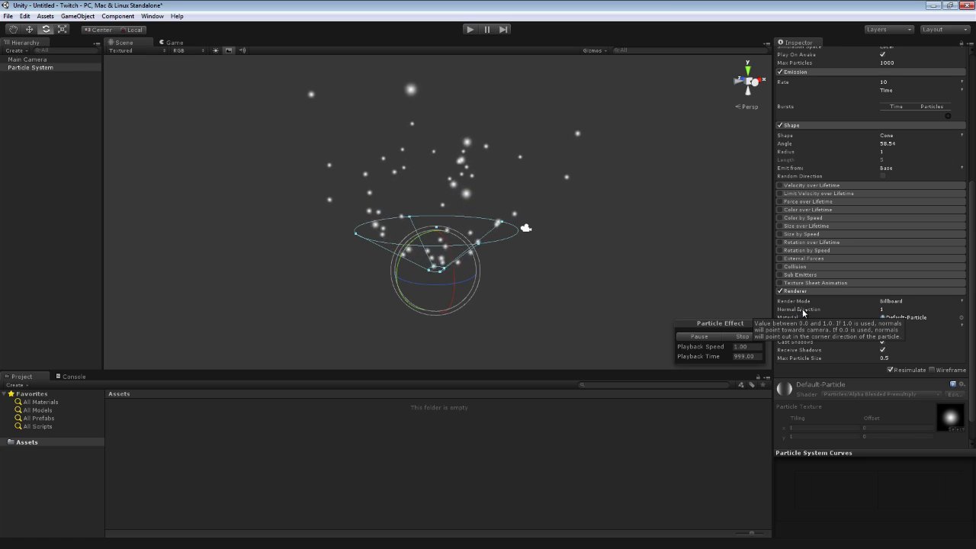
Try a Normal Direction of 0 in the Renderer module and view the particles from other angles.
{"action": "left_click", "coordinate": [883, 309]}
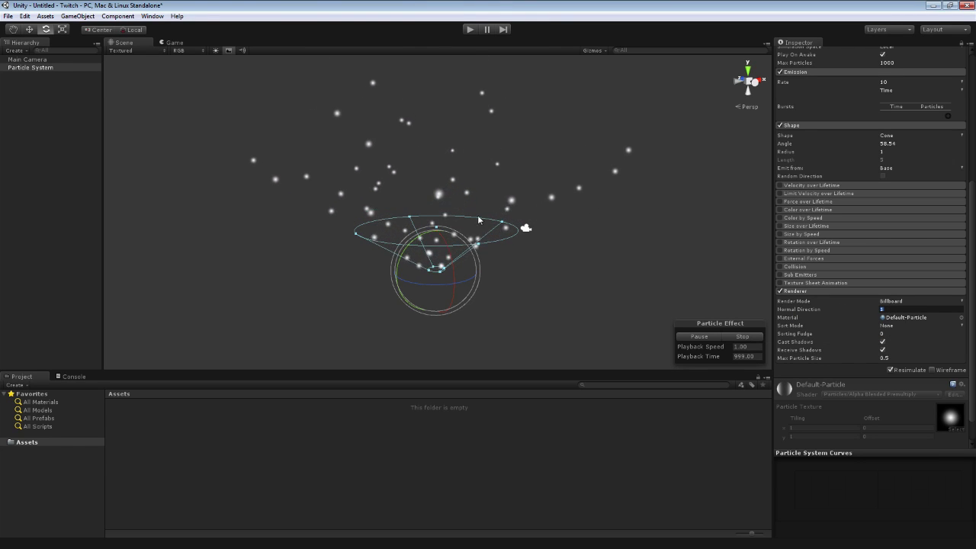
{"action": "mouse_move", "coordinate": [527, 270]}
{"action": "left_mouse_down", "text": "alt"}
{"action": "mouse_move", "coordinate": [587, 267]}
{"action": "mouse_move", "coordinate": [543, 265]}
{"action": "left_mouse_up", "text": "alt"}
{"action": "left_click_drag", "start_coordinate": [848, 311], "coordinate": [832, 308]}
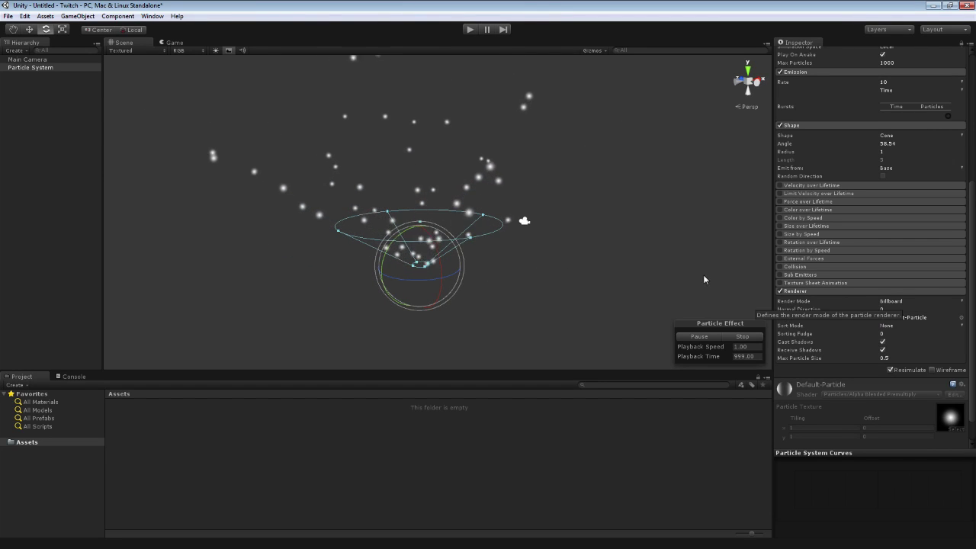
{"action": "left_click_drag", "start_coordinate": [667, 269], "coordinate": [538, 221], "text": "alt"}
{"action": "left_click", "coordinate": [546, 212]}
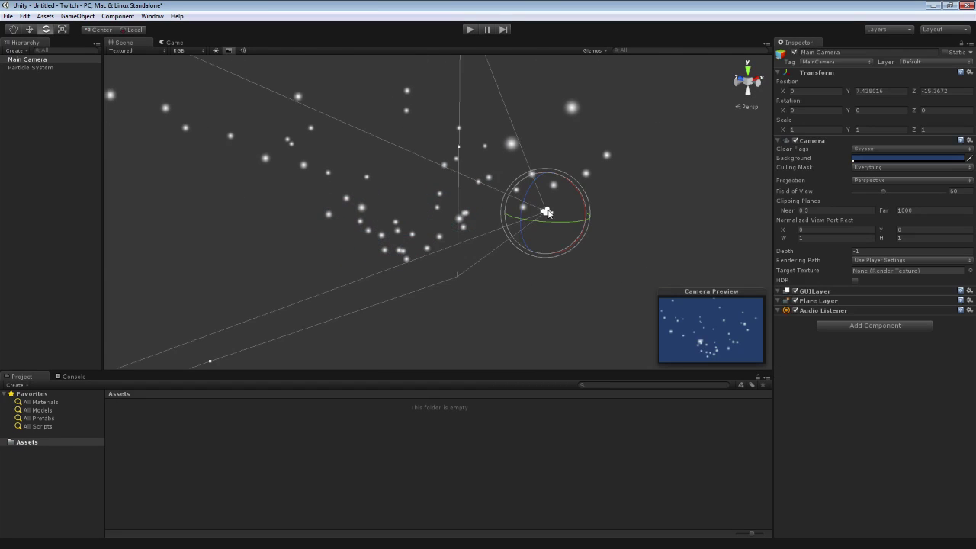
{"action": "left_click_drag", "start_coordinate": [557, 261], "coordinate": [570, 214], "text": "alt"}
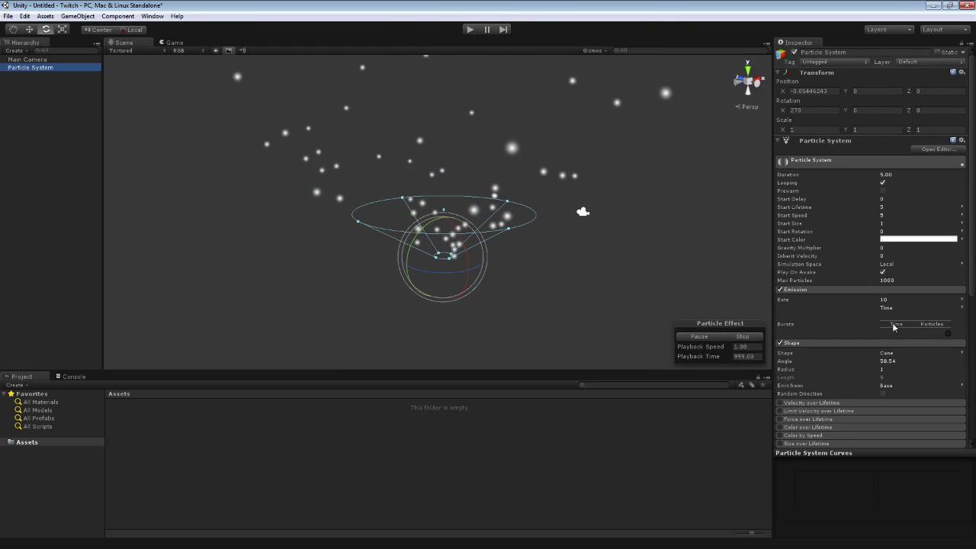
Try By Distance as the Renderer's Sort Mode and switch it to Youngest First.
{"action": "scroll", "coordinate": [951, 352], "scroll_direction": "down", "scroll_amount": 6}
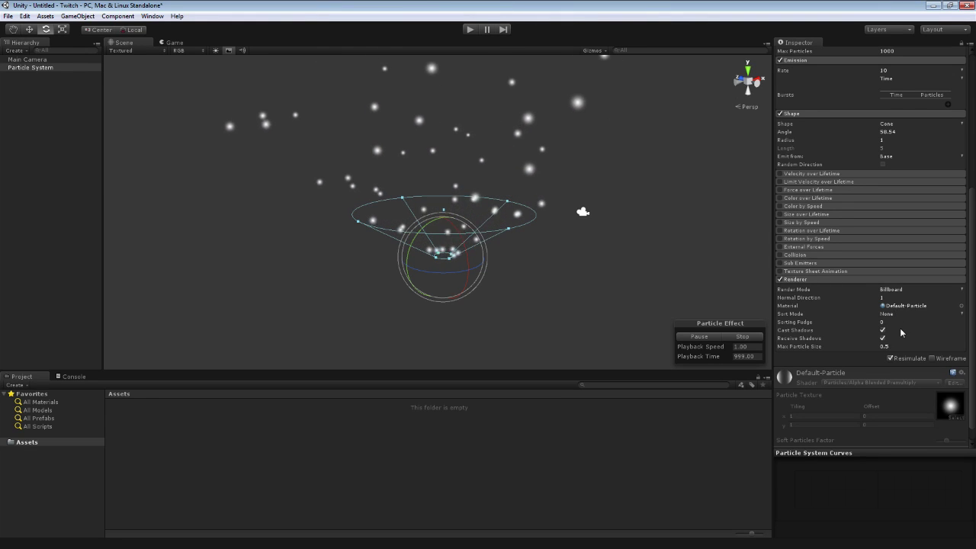
{"action": "left_click", "coordinate": [887, 314]}
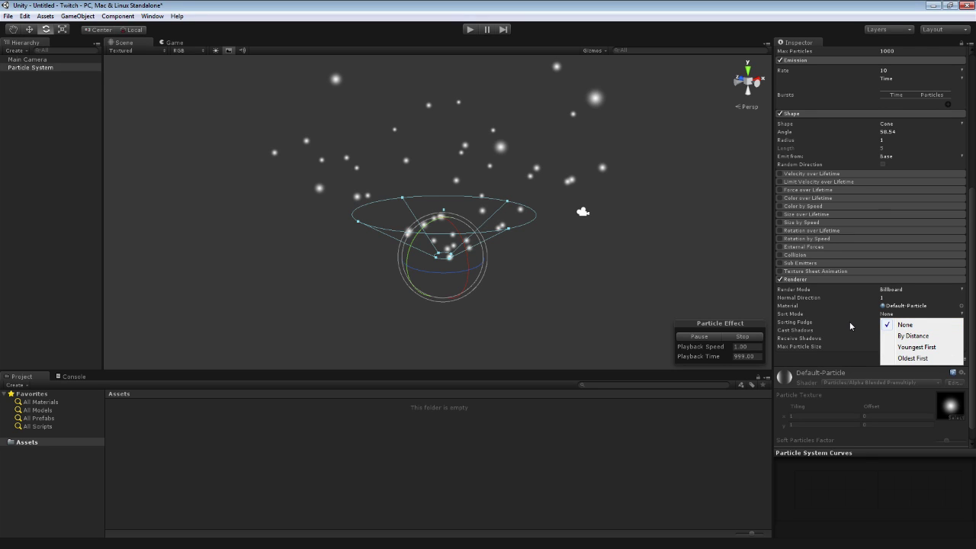
{"action": "left_click", "coordinate": [912, 337]}
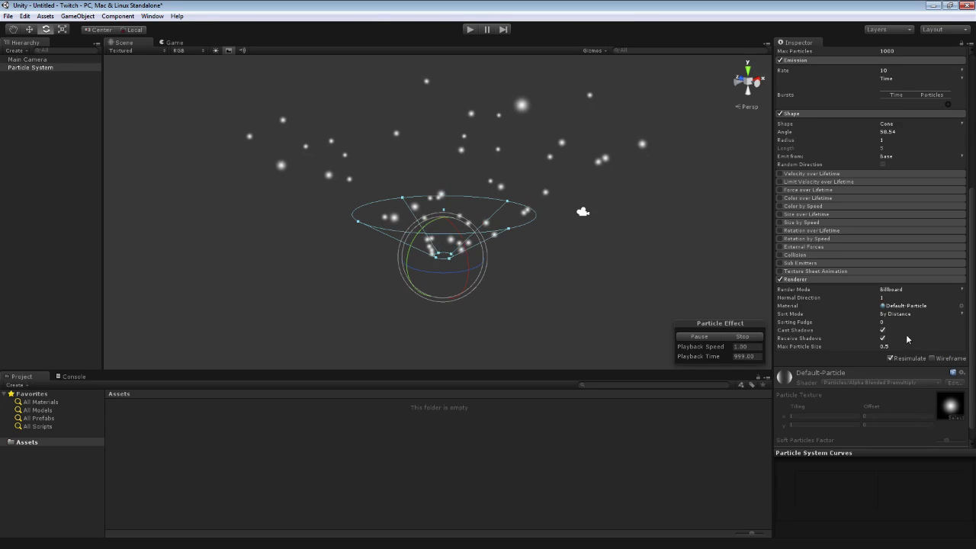
{"action": "left_click", "coordinate": [892, 313]}
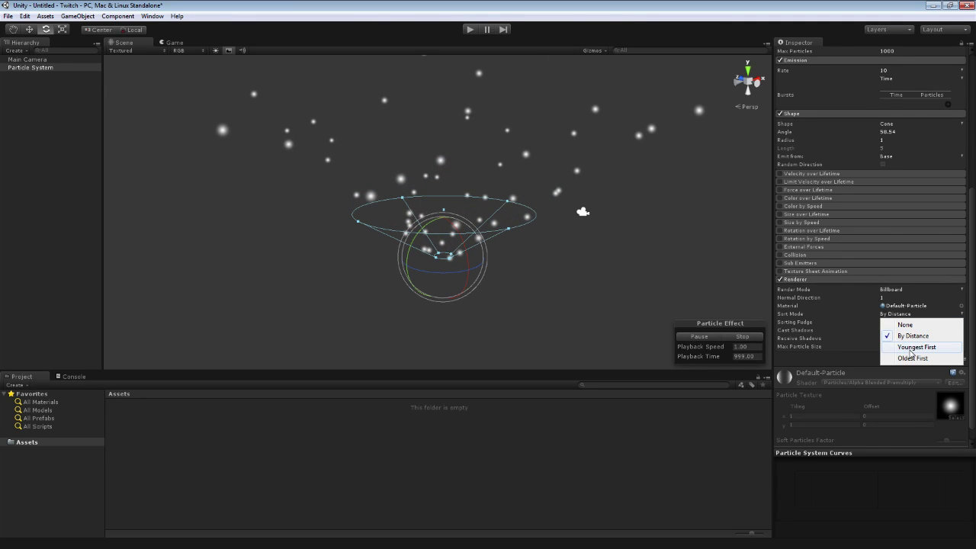
{"action": "left_click", "coordinate": [912, 348]}
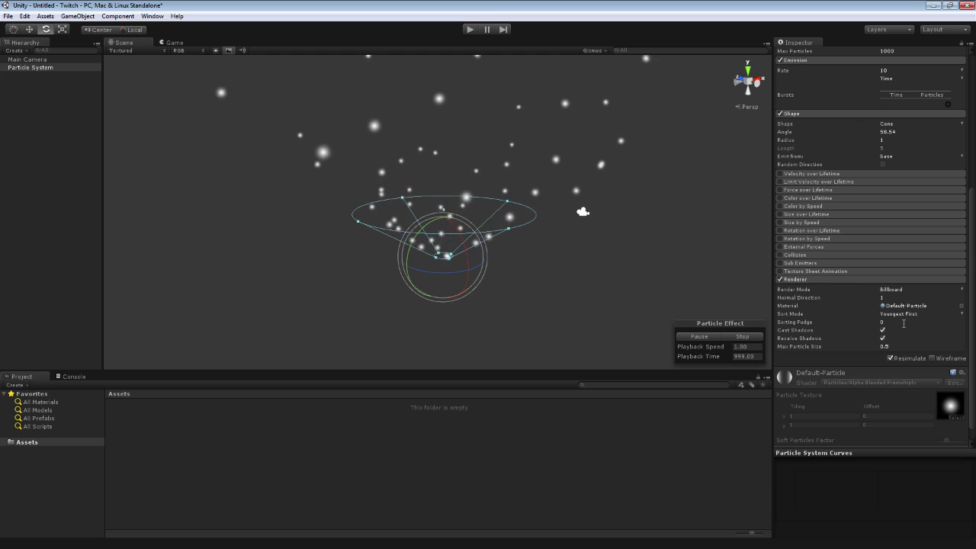
Set the Renderer module's Sort Mode to None.
{"action": "left_click", "coordinate": [891, 314]}
{"action": "left_click", "coordinate": [889, 324]}
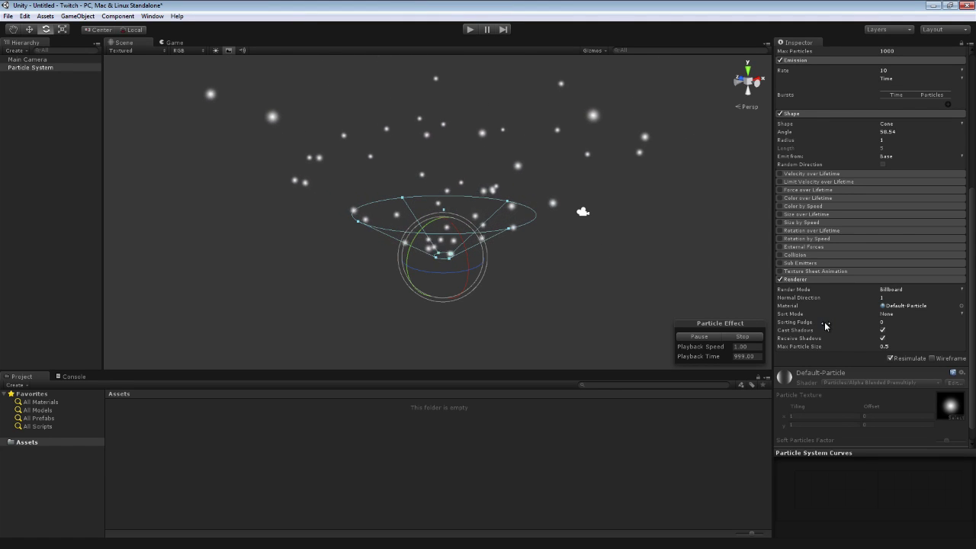
{"action": "mouse_move", "coordinate": [824, 323]}
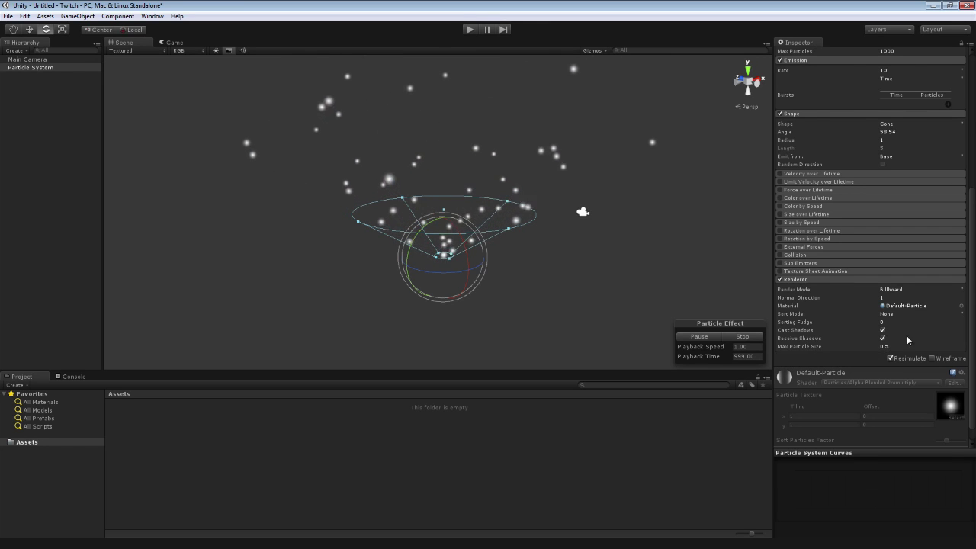
Toggle Resimulate off and back on, and try the Wireframe display of the particles before turning it off again.
{"action": "scroll", "coordinate": [969, 295], "scroll_direction": "down", "scroll_amount": 1}
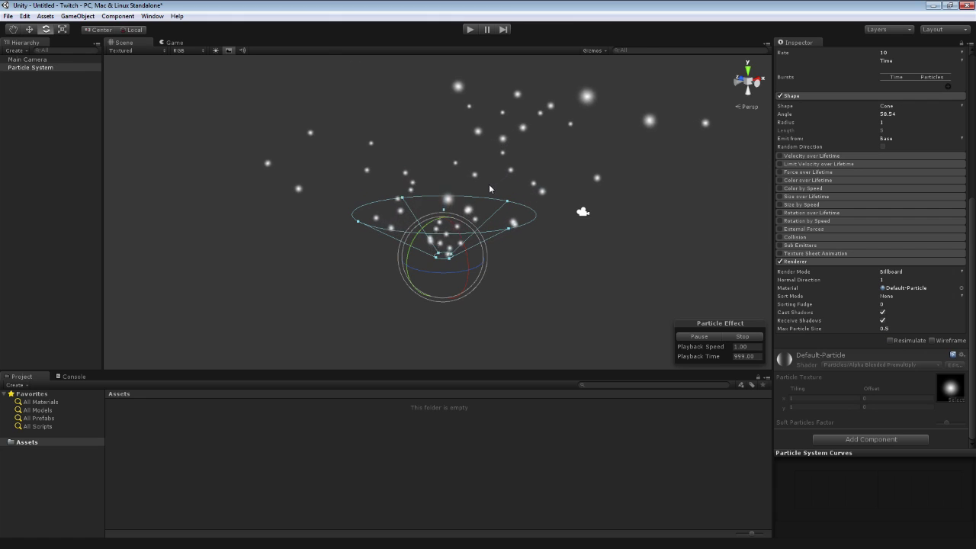
{"action": "left_click", "coordinate": [889, 341]}
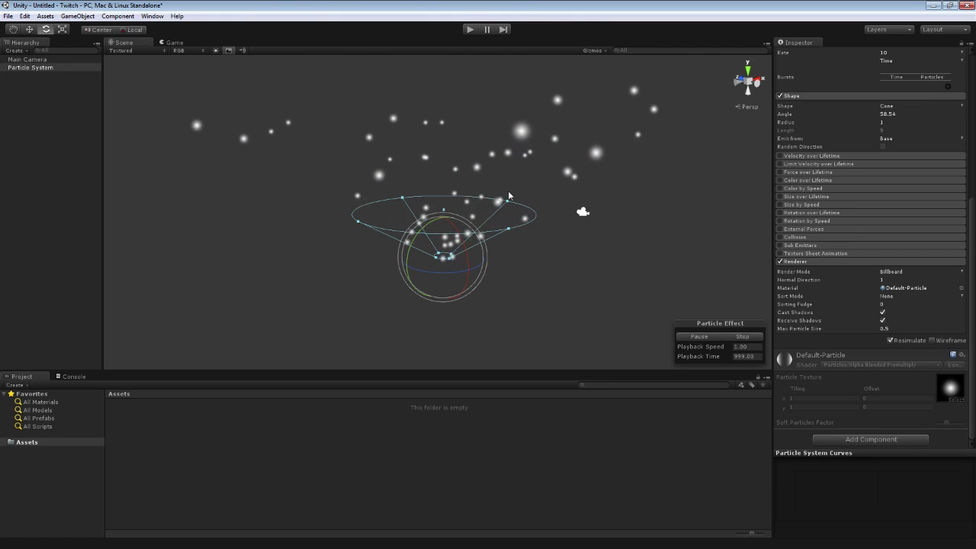
{"action": "left_click", "coordinate": [932, 341]}
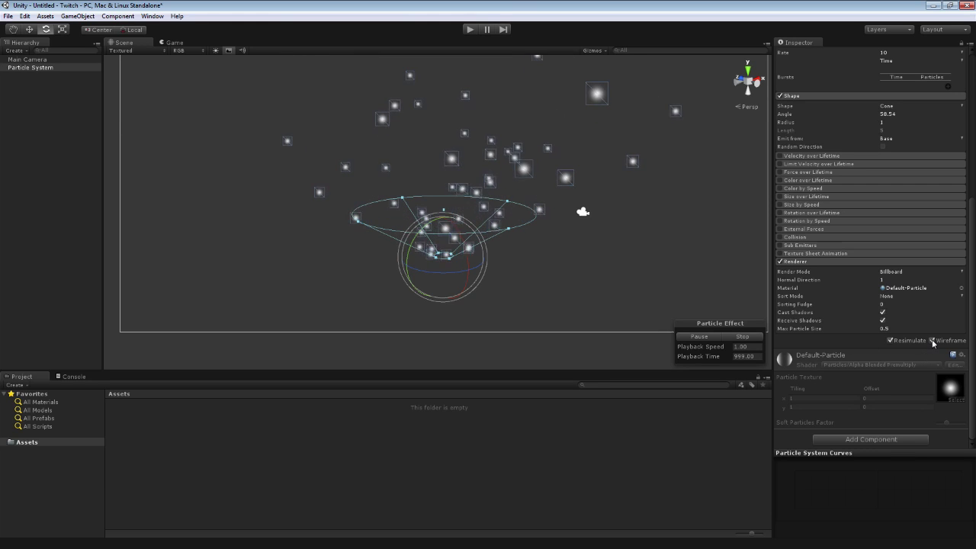
{"action": "left_click_drag", "start_coordinate": [687, 198], "coordinate": [655, 245], "text": "alt"}
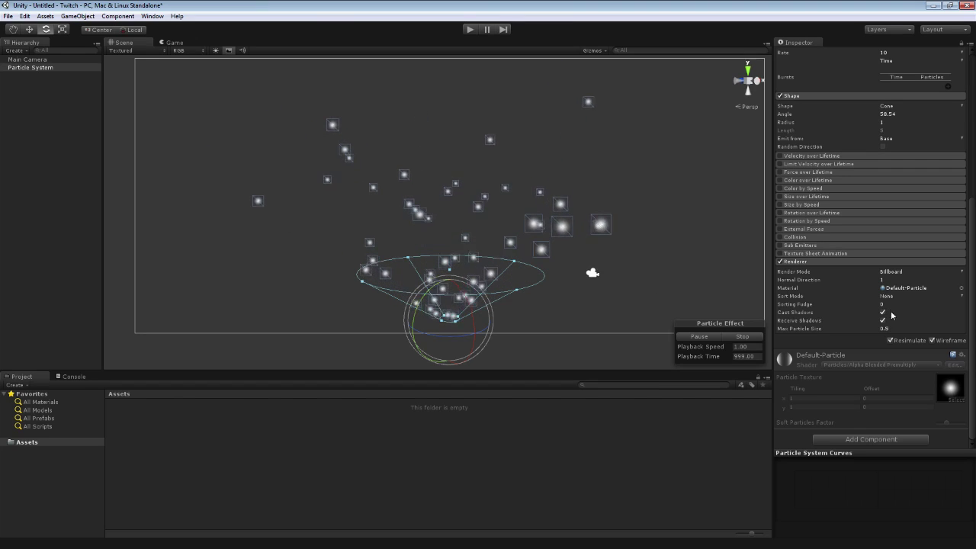
{"action": "left_click", "coordinate": [932, 341]}
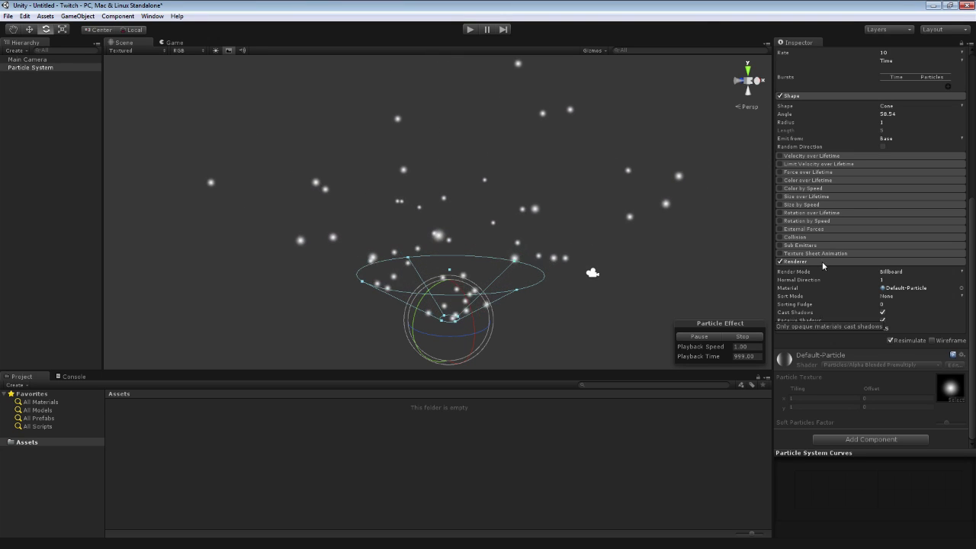
Set the Angle of the Shape module's cone to 25.
{"action": "left_click", "coordinate": [887, 114]}
{"action": "type", "text": "25"}
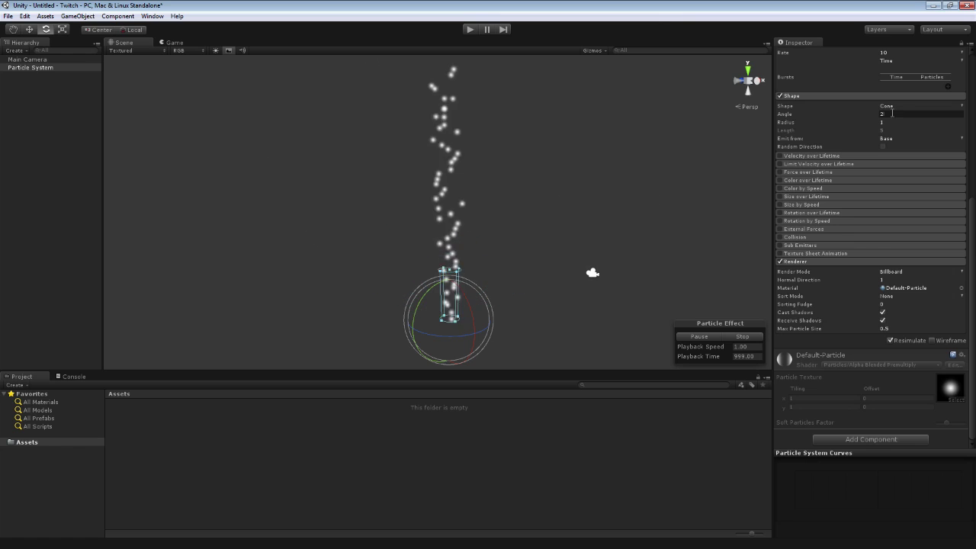
{"action": "key", "text": "Return"}
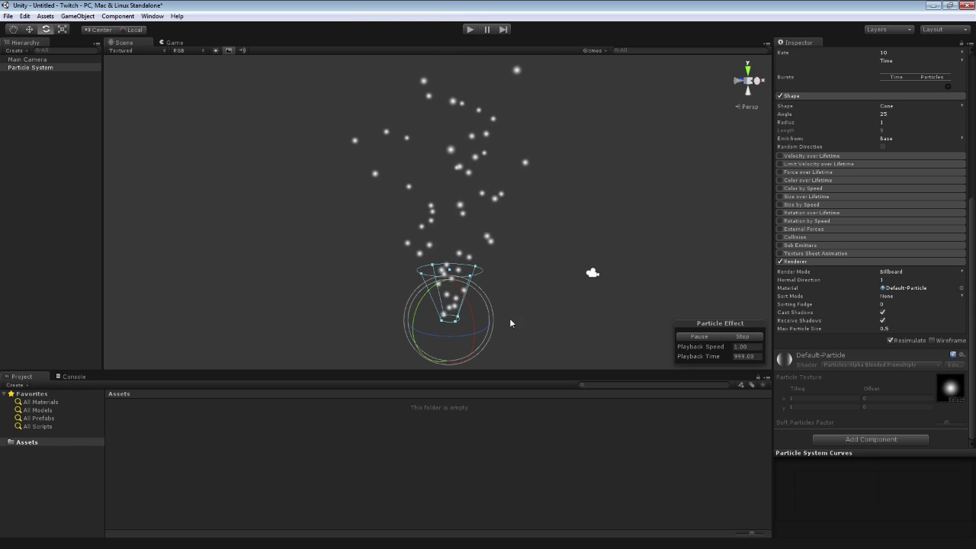
{"action": "middle_click_drag", "start_coordinate": [365, 354], "coordinate": [347, 311]}
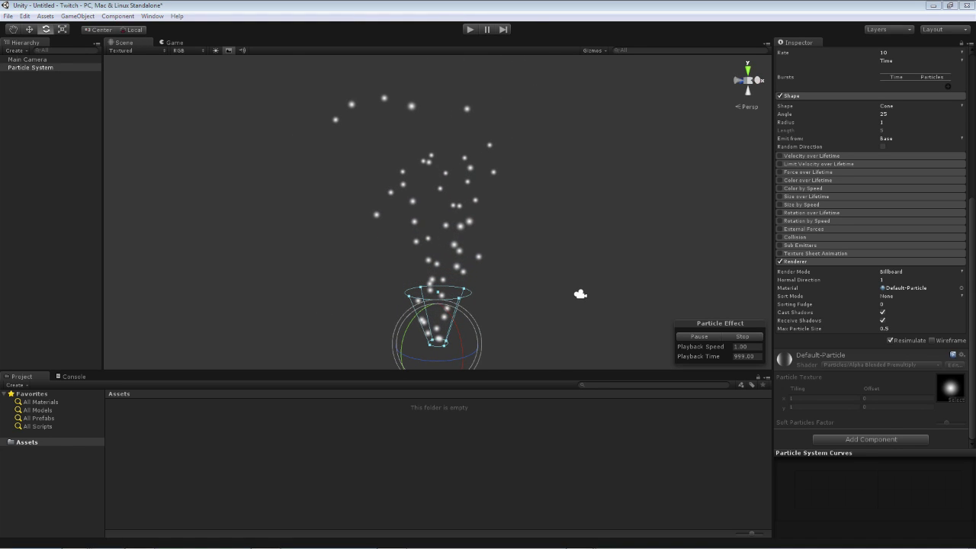
Import Heart.png from the Twitch Assets folder into the project's Assets.
{"action": "left_click_drag", "start_coordinate": [975, 128], "coordinate": [618, 180]}
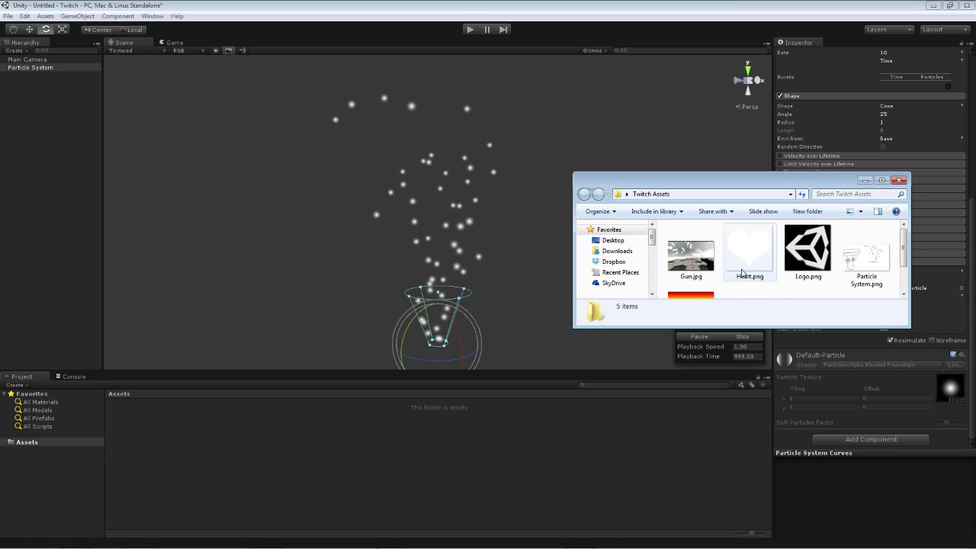
{"action": "left_click_drag", "start_coordinate": [738, 262], "coordinate": [325, 454]}
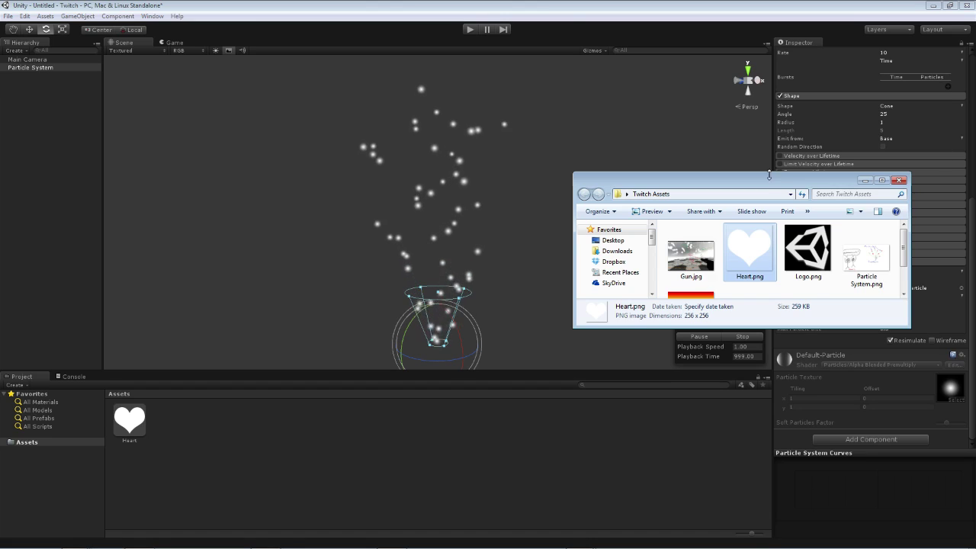
{"action": "left_click_drag", "start_coordinate": [767, 179], "coordinate": [975, 159]}
{"action": "left_click", "coordinate": [186, 442]}
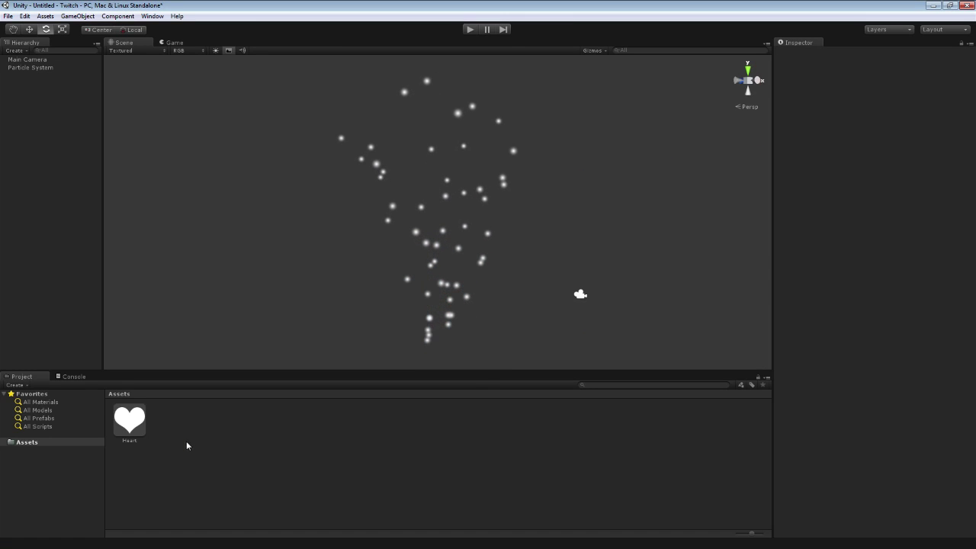
Create a new material named HeartParticle in Assets with the Heart image as its base texture.
{"action": "right_click", "coordinate": [173, 431]}
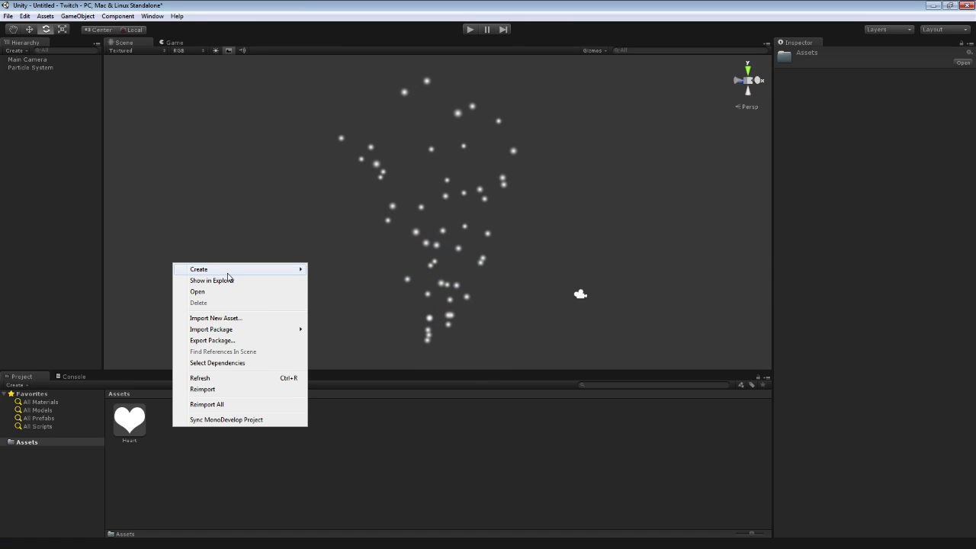
{"action": "mouse_move", "coordinate": [227, 271]}
{"action": "left_click", "coordinate": [334, 355]}
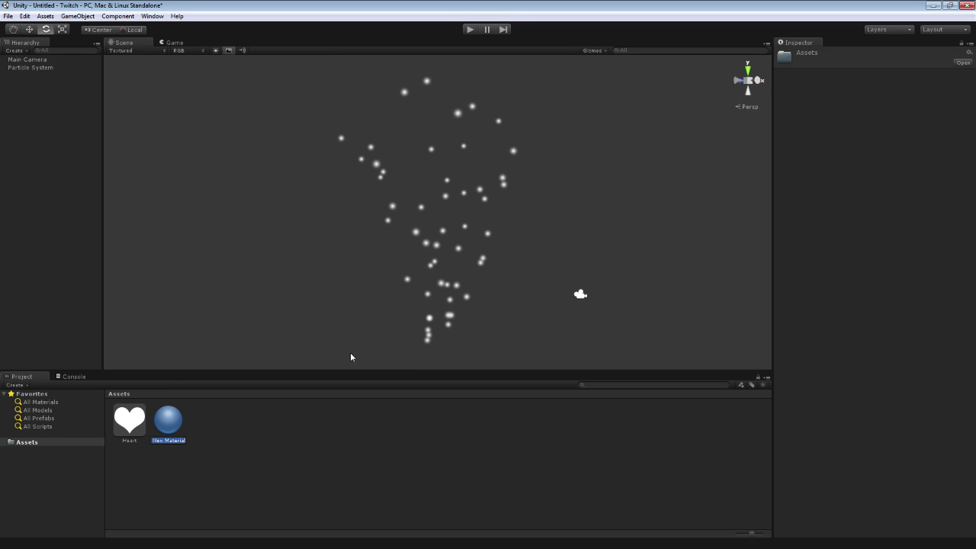
{"action": "type", "text": "He"}
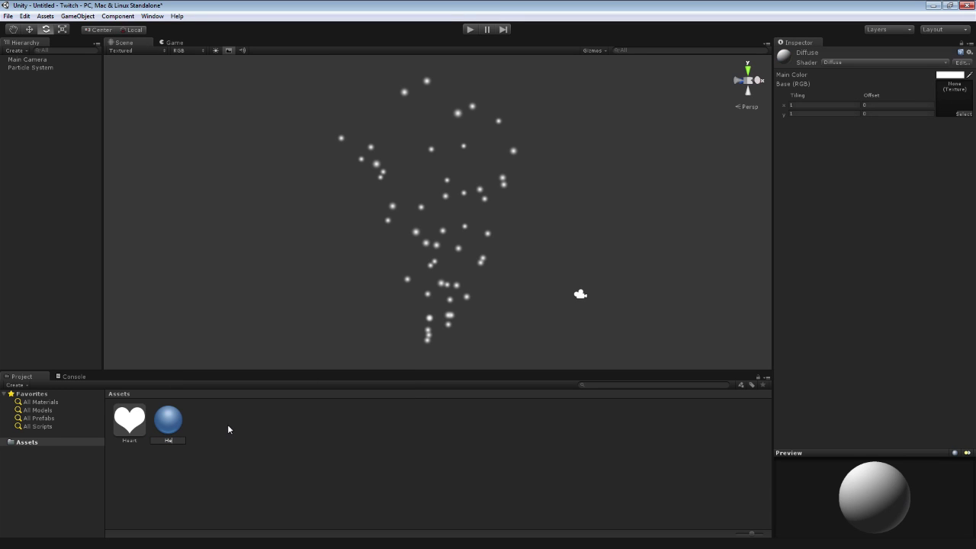
{"action": "type", "text": "artParticle"}
{"action": "key", "text": "Return"}
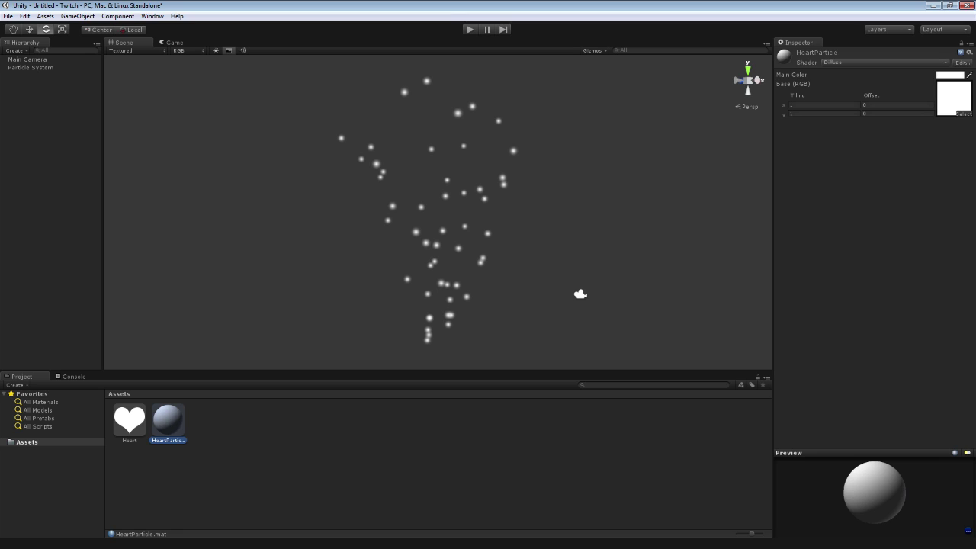
Set the HeartParticle material's shader to Particles/Additive.
{"action": "left_click", "coordinate": [841, 64]}
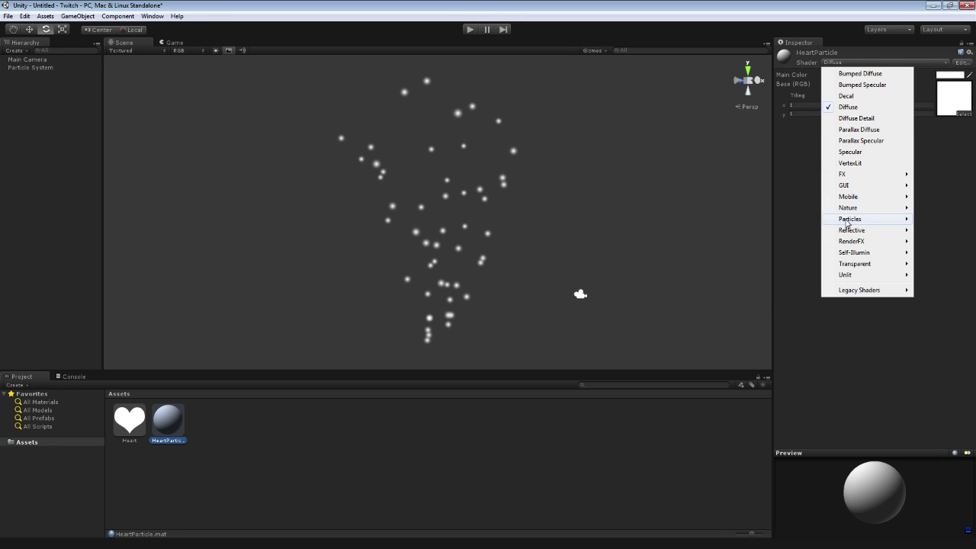
{"action": "mouse_move", "coordinate": [847, 222]}
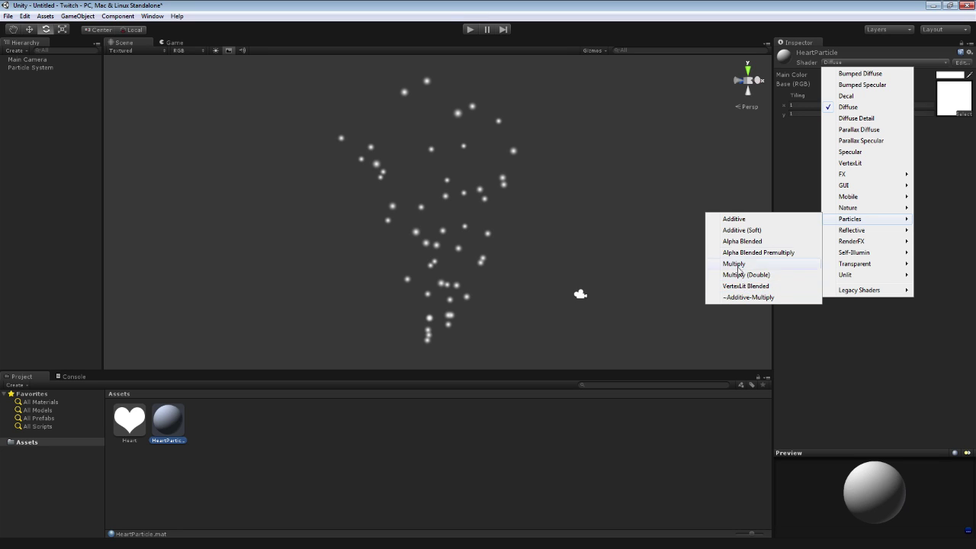
{"action": "left_click", "coordinate": [738, 222]}
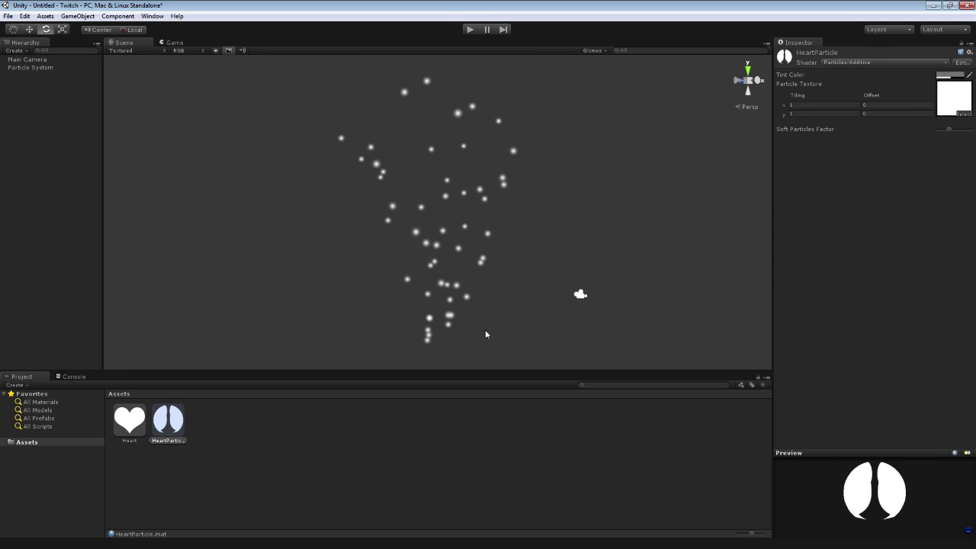
Apply the HeartParticle material to the Particle System object and view the particles.
{"action": "left_click", "coordinate": [35, 69]}
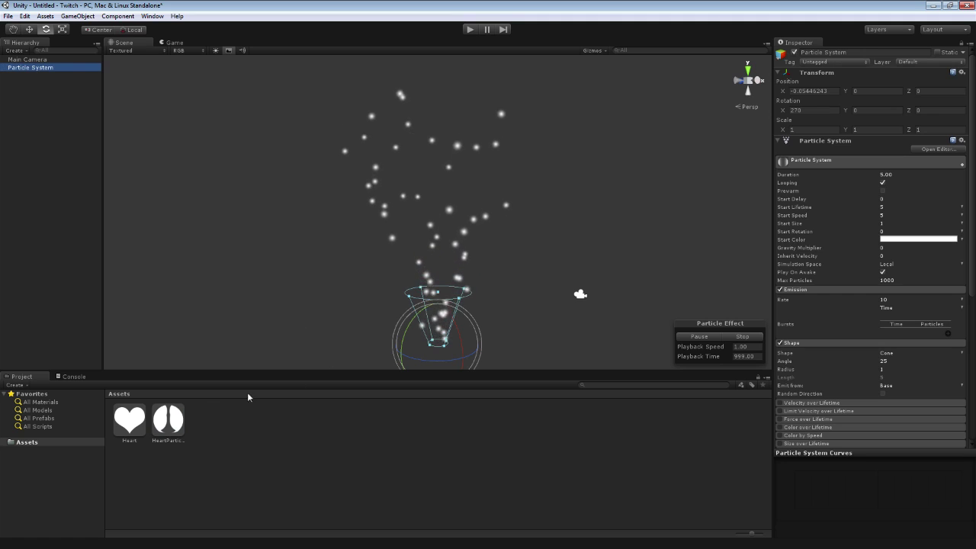
{"action": "left_click_drag", "start_coordinate": [168, 419], "coordinate": [859, 451]}
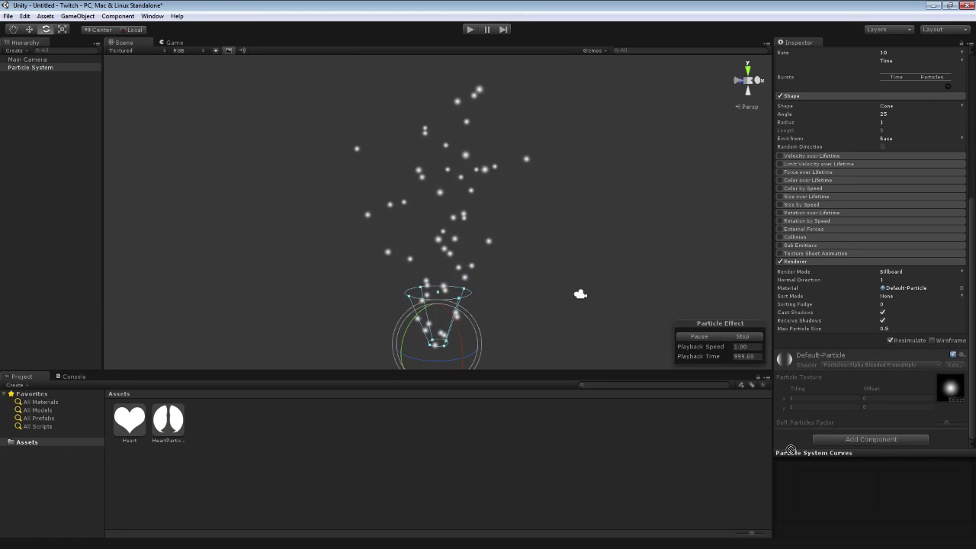
{"action": "left_click_drag", "start_coordinate": [791, 446], "coordinate": [792, 446]}
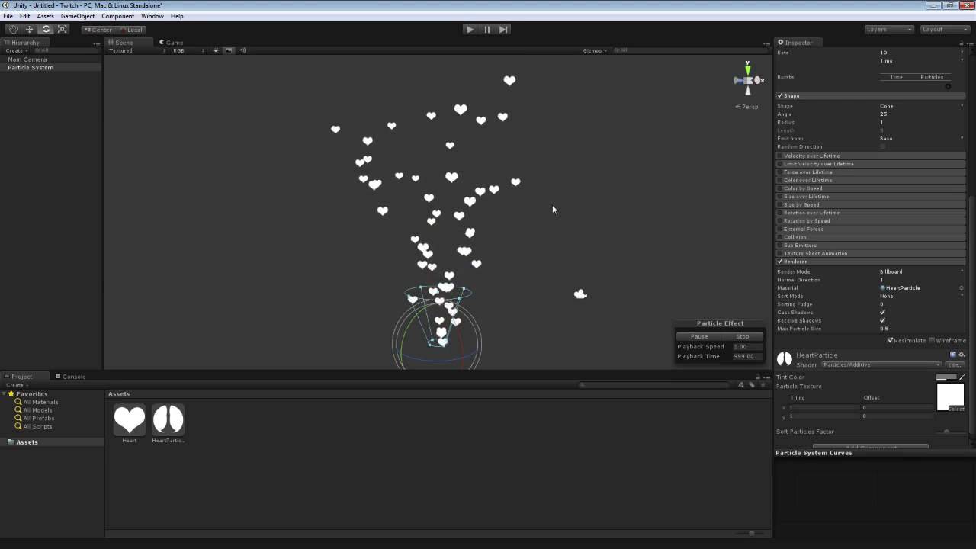
{"action": "left_click_drag", "start_coordinate": [553, 209], "coordinate": [560, 215], "text": "alt"}
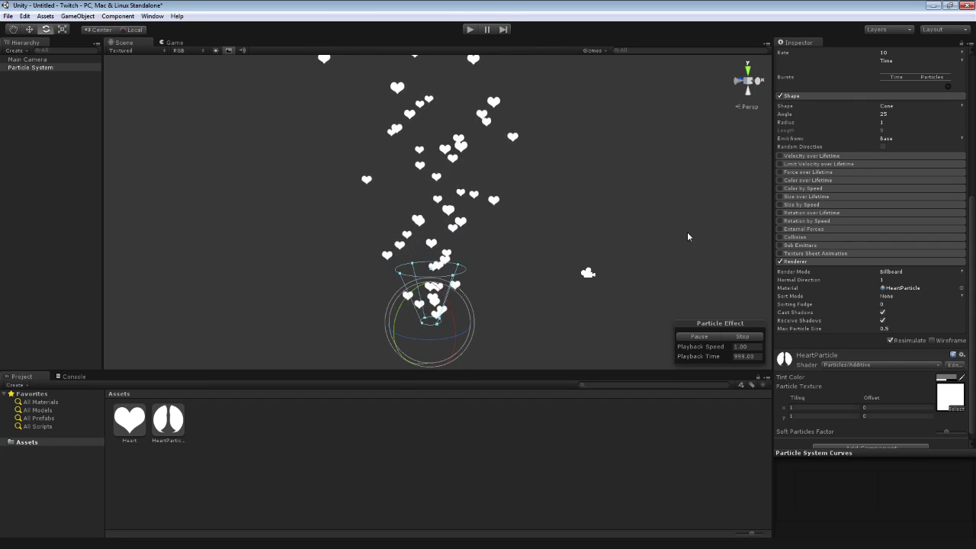
Collapse the Shape and Emission module settings and set the particle system's Start Color to red.
{"action": "scroll", "coordinate": [960, 228], "scroll_direction": "up", "scroll_amount": 10}
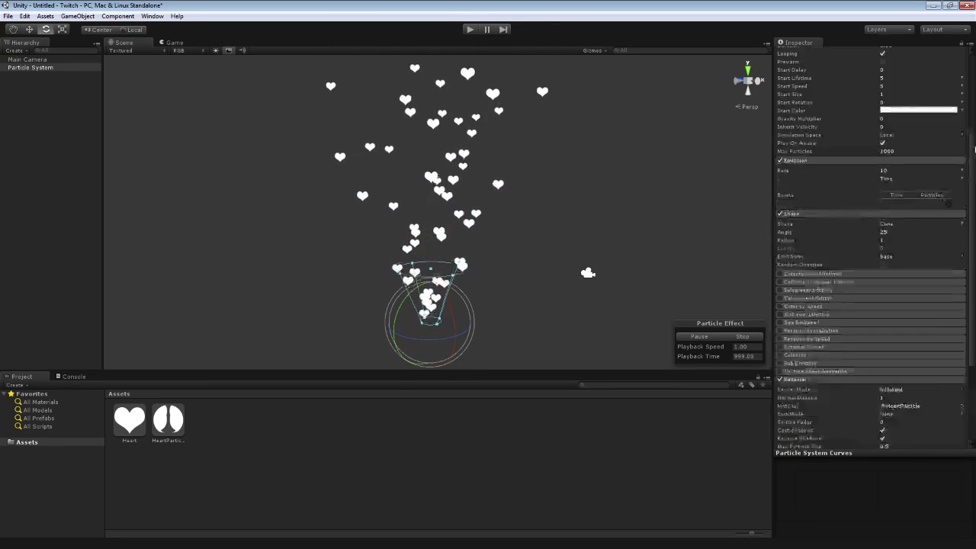
{"action": "left_click", "coordinate": [809, 326]}
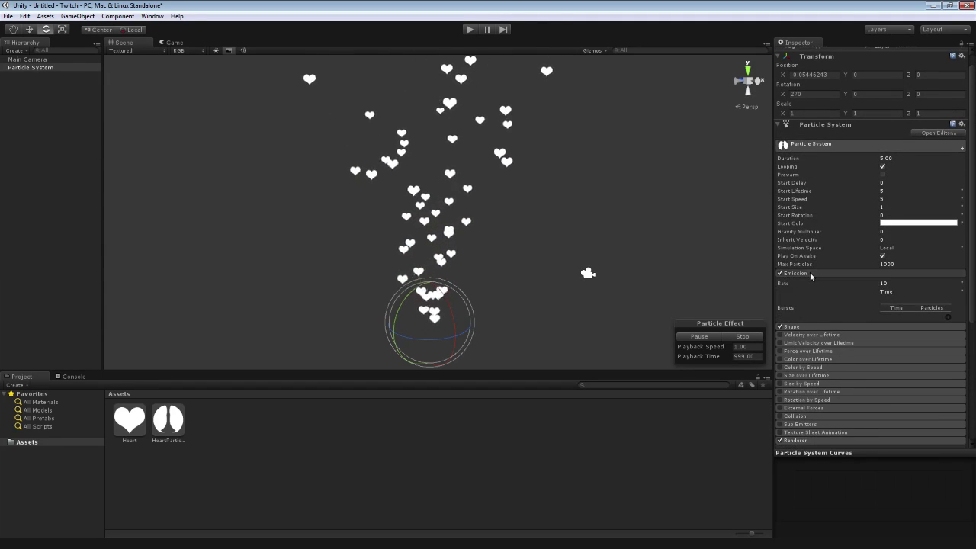
{"action": "left_click", "coordinate": [810, 272]}
{"action": "left_click", "coordinate": [896, 224]}
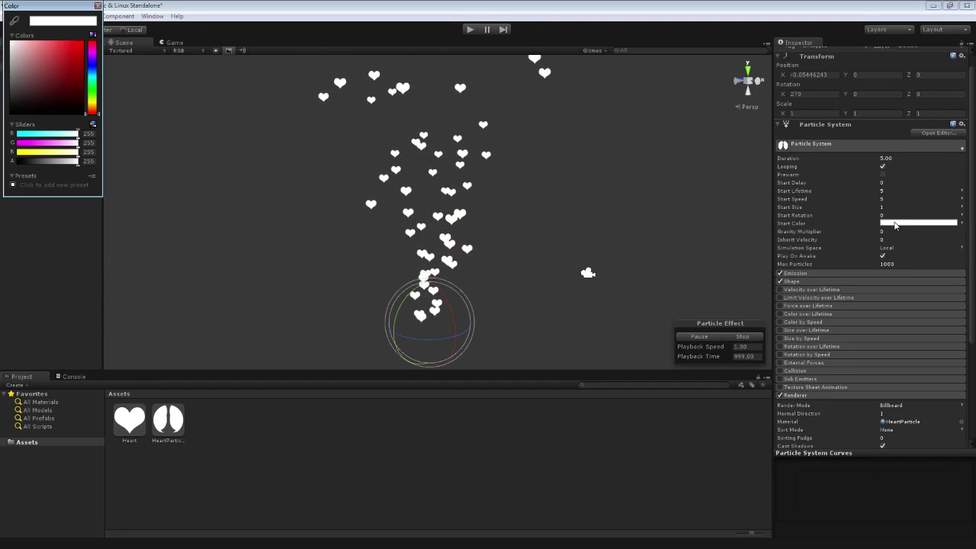
{"action": "left_click", "coordinate": [57, 68]}
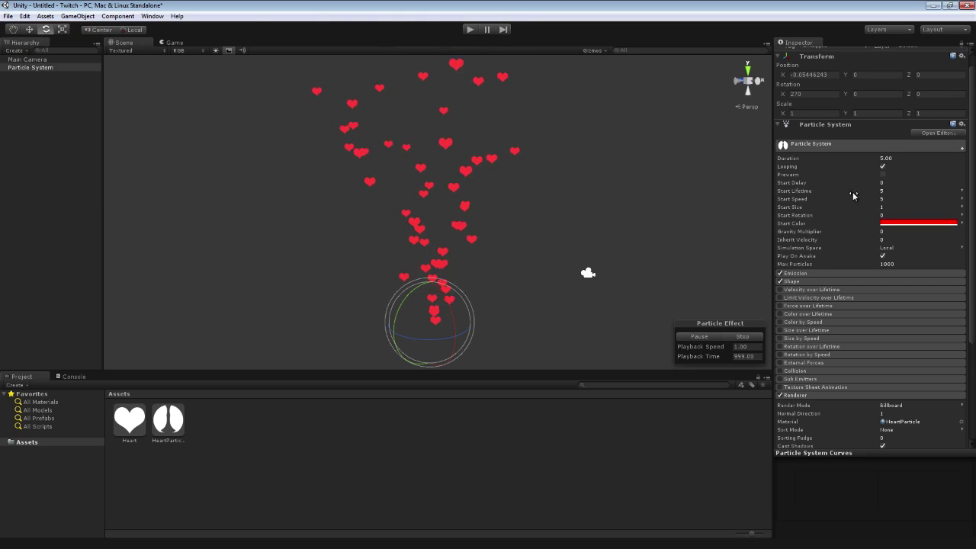
Switch the Start Color to a gradient and make its key at location 0% red (255, 0, 0).
{"action": "left_click", "coordinate": [962, 223]}
{"action": "left_click", "coordinate": [889, 237]}
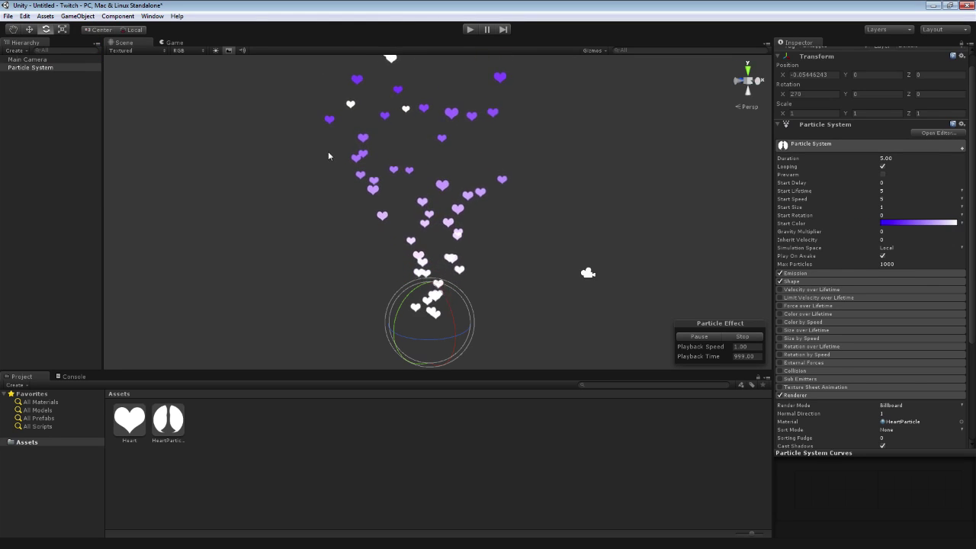
{"action": "left_click", "coordinate": [890, 224]}
{"action": "left_click", "coordinate": [67, 62]}
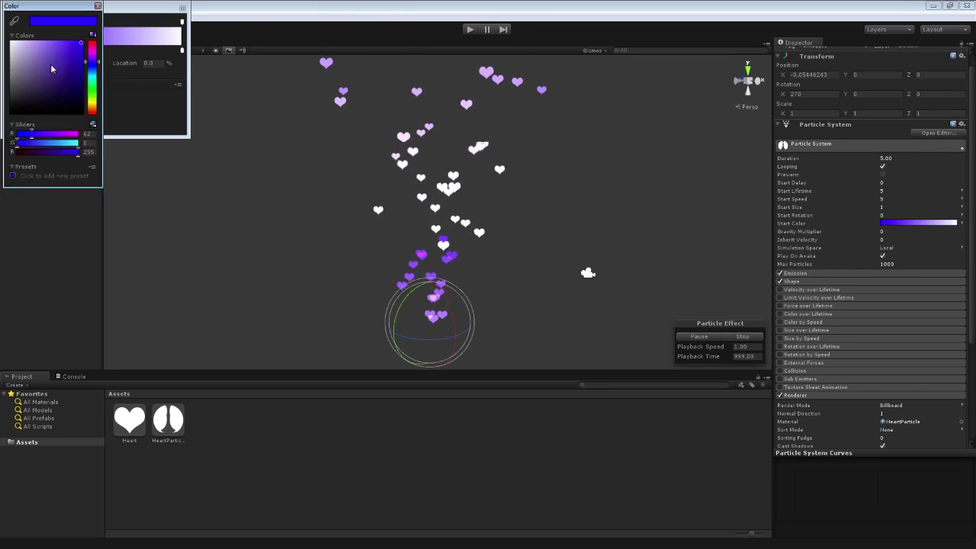
{"action": "left_click", "coordinate": [89, 41]}
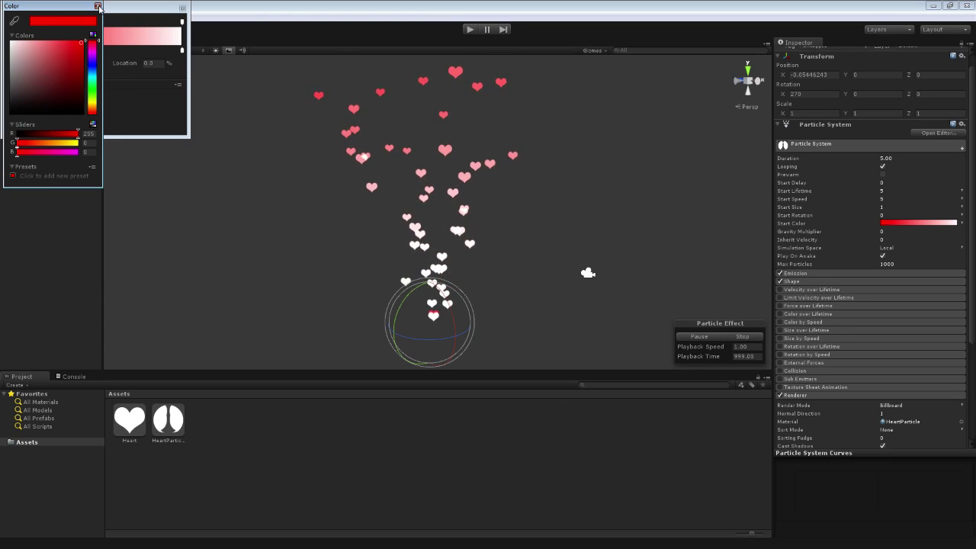
{"action": "left_click", "coordinate": [97, 6]}
{"action": "left_click", "coordinate": [182, 8]}
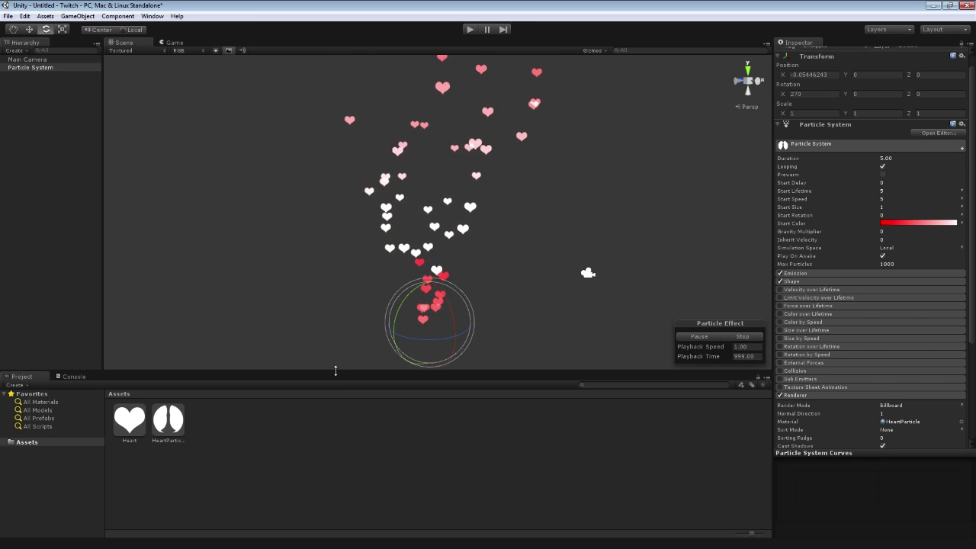
Change the HeartParticle material's shader to Particles/VertexLit Blended.
{"action": "scroll", "coordinate": [970, 325], "scroll_direction": "down", "scroll_amount": 5}
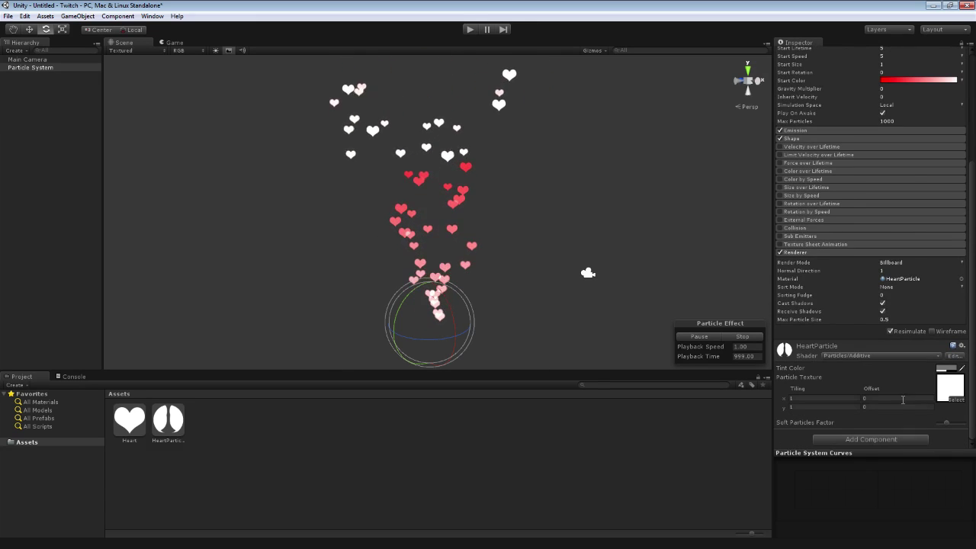
{"action": "left_click", "coordinate": [858, 355]}
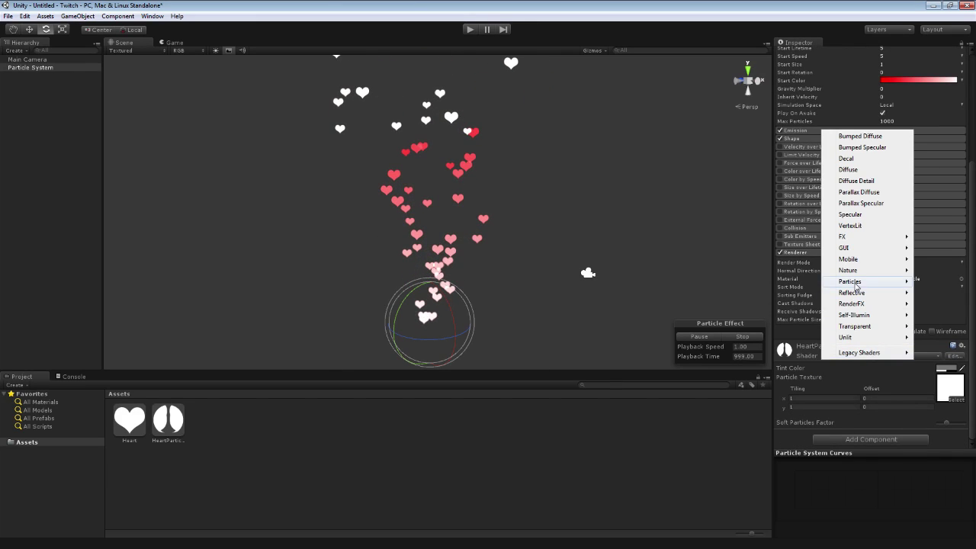
{"action": "mouse_move", "coordinate": [854, 282]}
{"action": "left_click", "coordinate": [744, 349]}
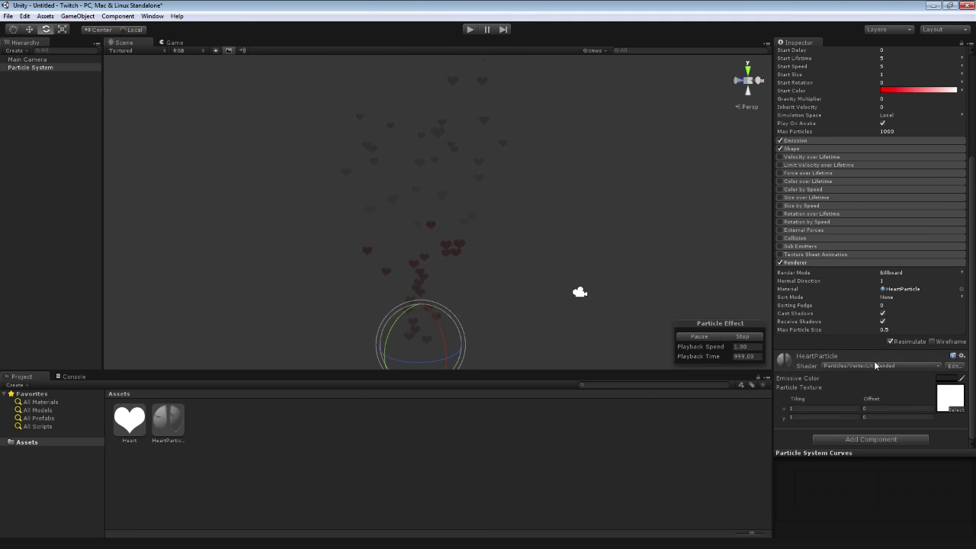
Change the HeartParticle material's shader to Particles/Alpha Blended.
{"action": "scroll", "coordinate": [877, 368], "scroll_direction": "up", "scroll_amount": 2}
{"action": "left_click", "coordinate": [883, 421]}
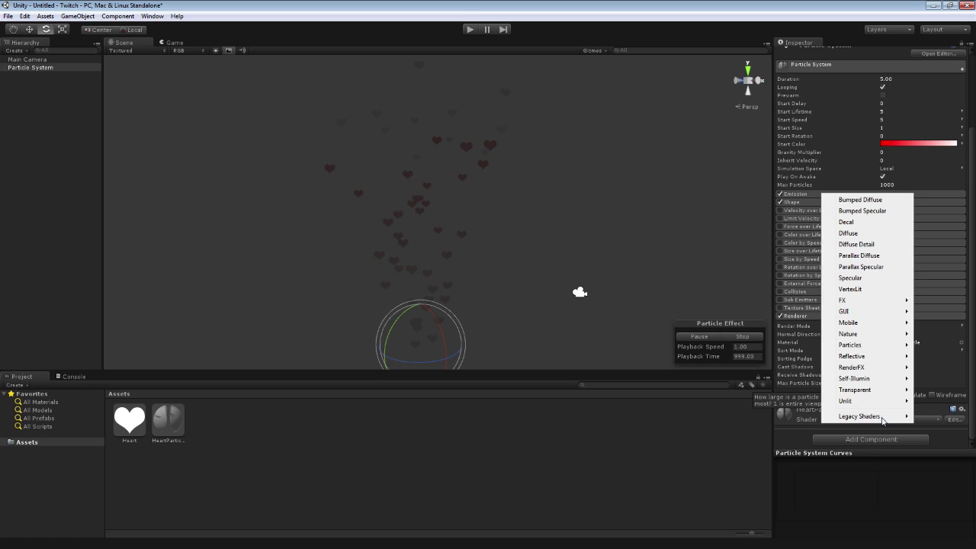
{"action": "mouse_move", "coordinate": [860, 349]}
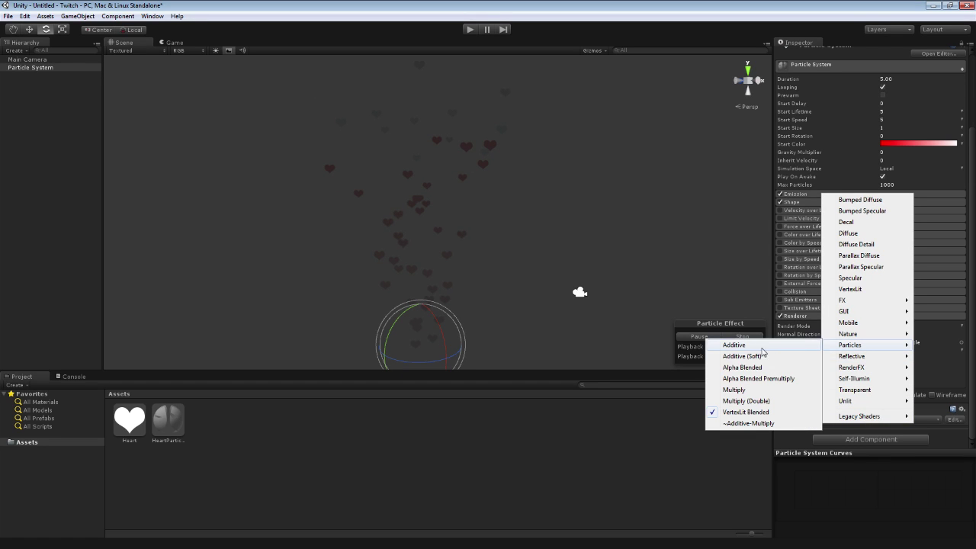
{"action": "left_click", "coordinate": [742, 366]}
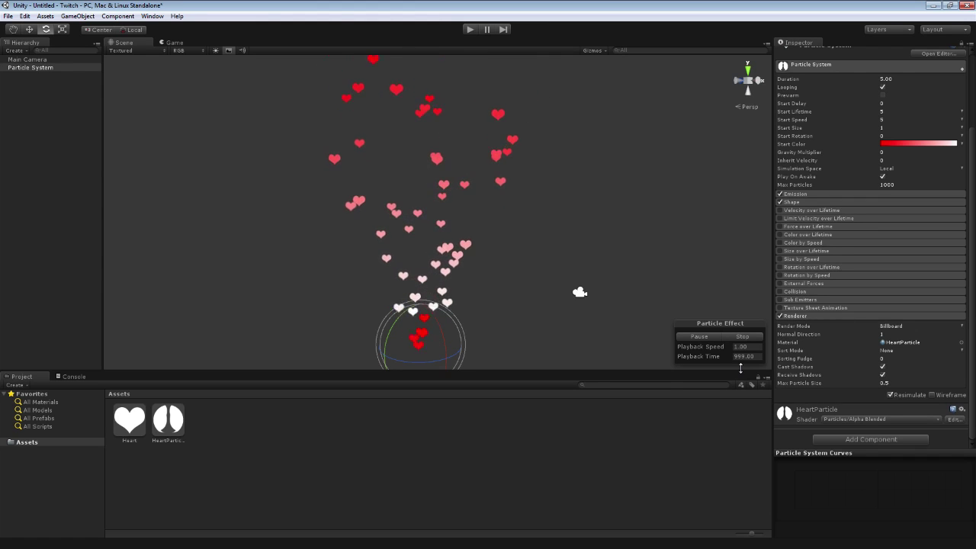
Delete the Particle System object from the scene and open the Asset Store.
{"action": "left_click", "coordinate": [24, 68]}
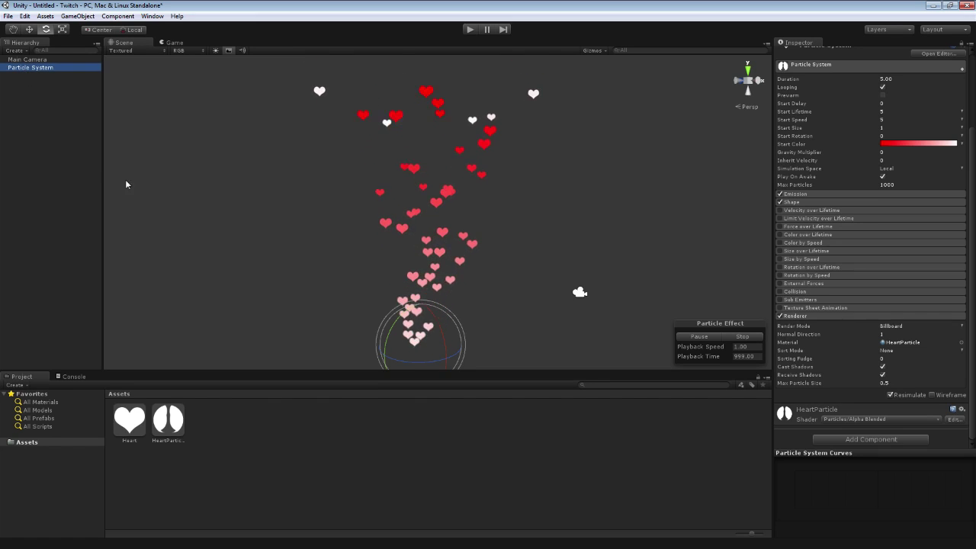
{"action": "key", "text": "Delete"}
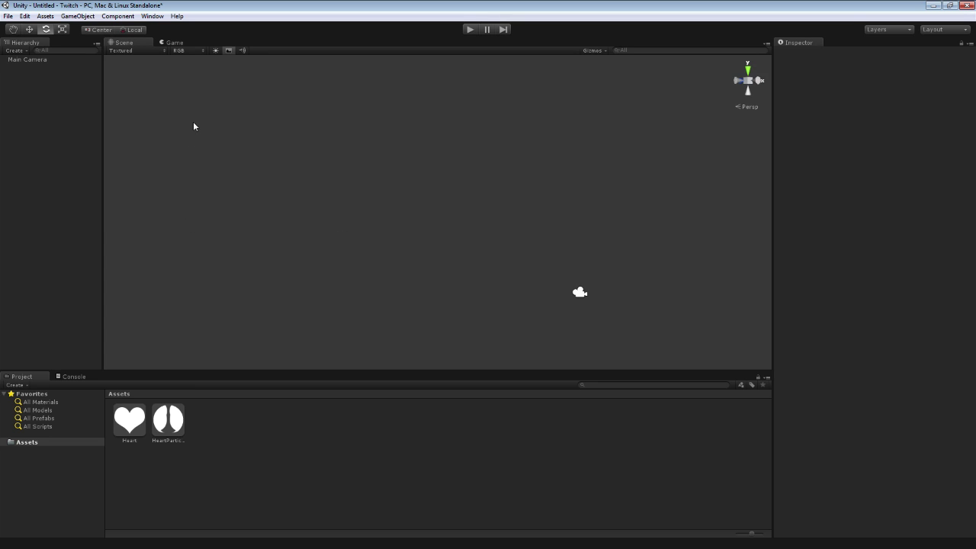
{"action": "left_click", "coordinate": [153, 19]}
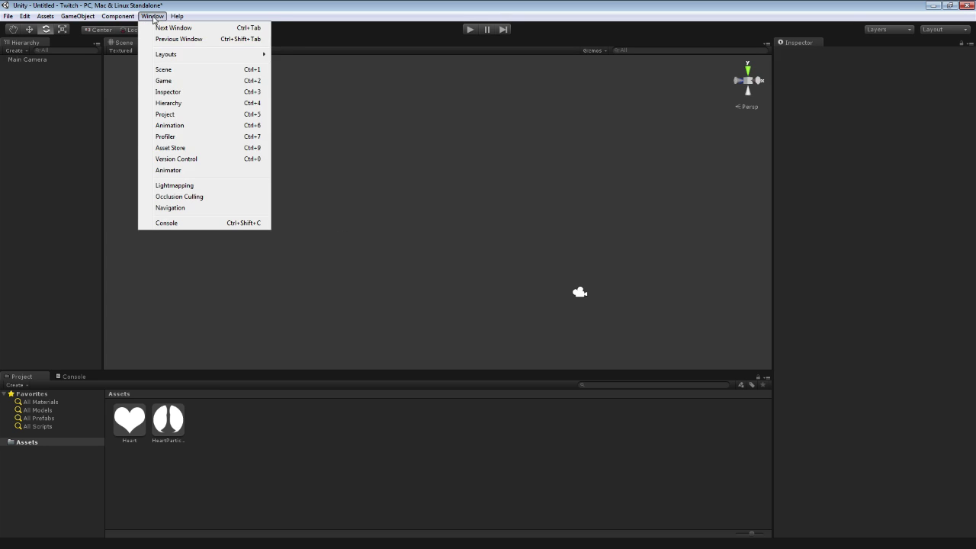
{"action": "left_click", "coordinate": [196, 149]}
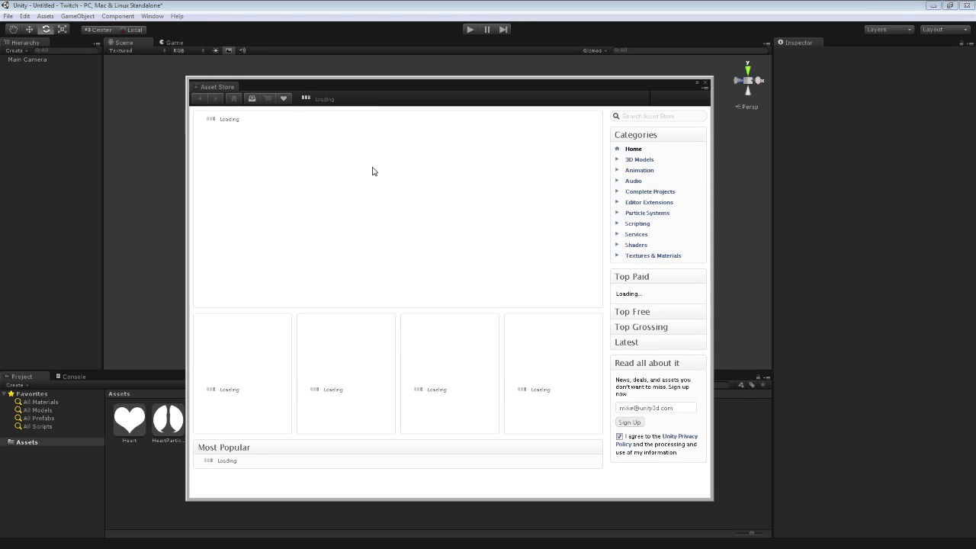
Search the Asset Store for "particles" and browse through the listed packages.
{"action": "left_click", "coordinate": [658, 116]}
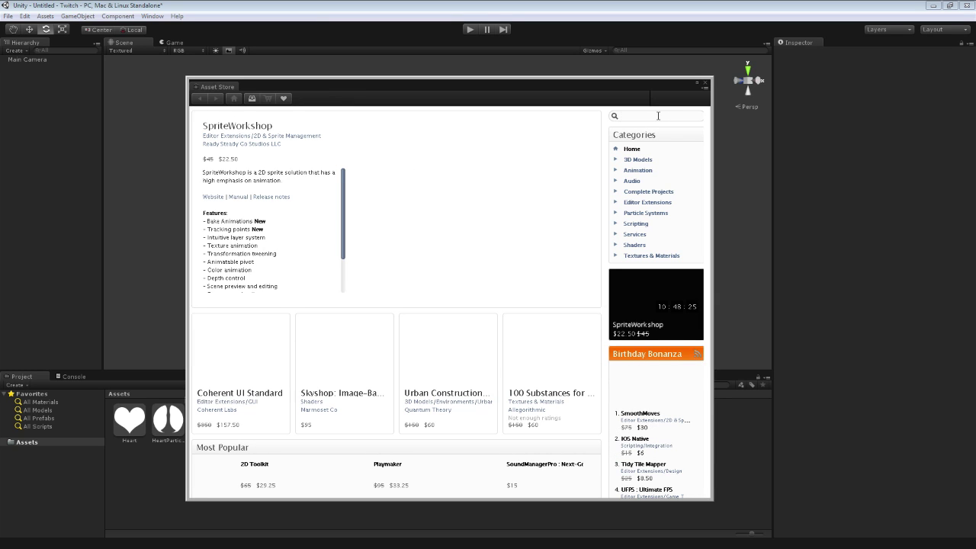
{"action": "type", "text": "particles"}
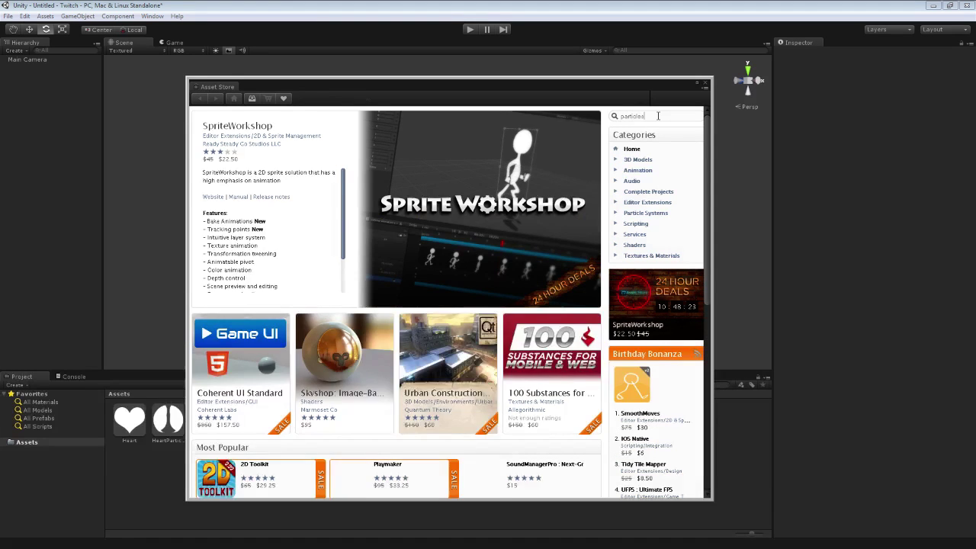
{"action": "key", "text": "Return"}
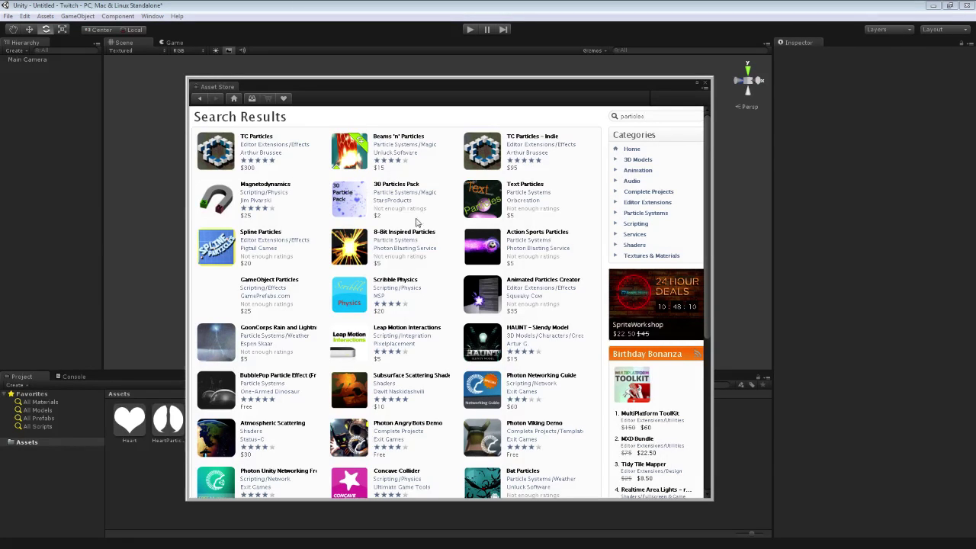
{"action": "scroll", "coordinate": [412, 225], "scroll_direction": "down", "scroll_amount": 1}
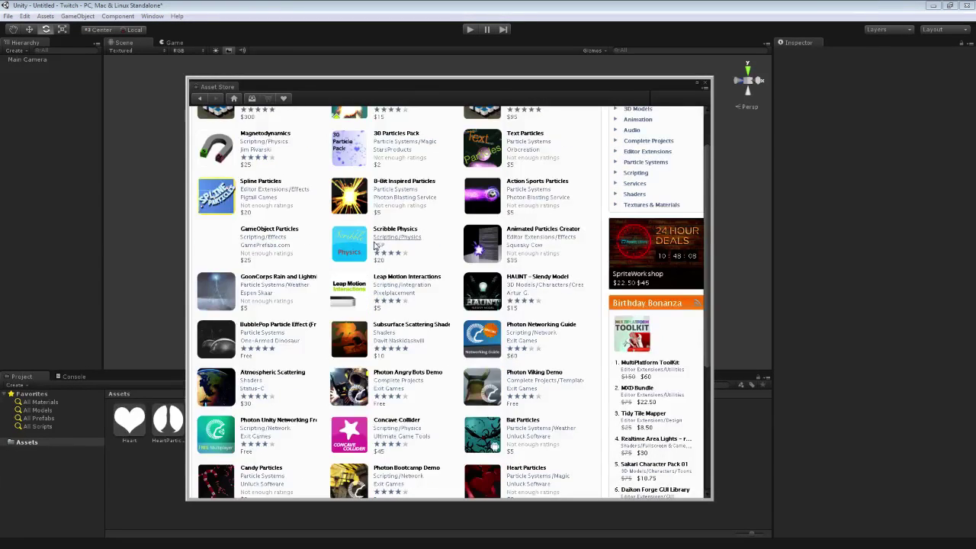
{"action": "scroll", "coordinate": [393, 260], "scroll_direction": "down", "scroll_amount": 3}
{"action": "scroll", "coordinate": [392, 260], "scroll_direction": "down", "scroll_amount": 2}
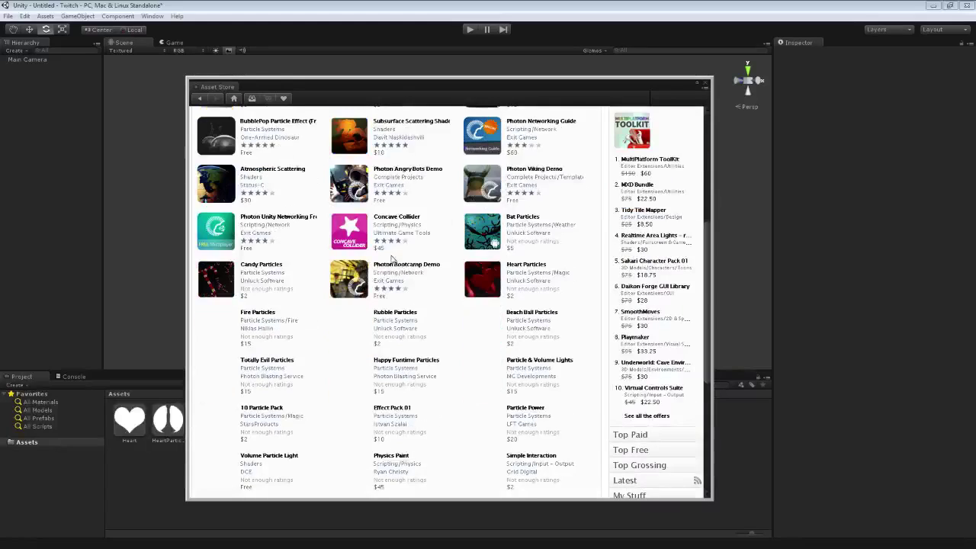
{"action": "scroll", "coordinate": [392, 260], "scroll_direction": "down", "scroll_amount": 2}
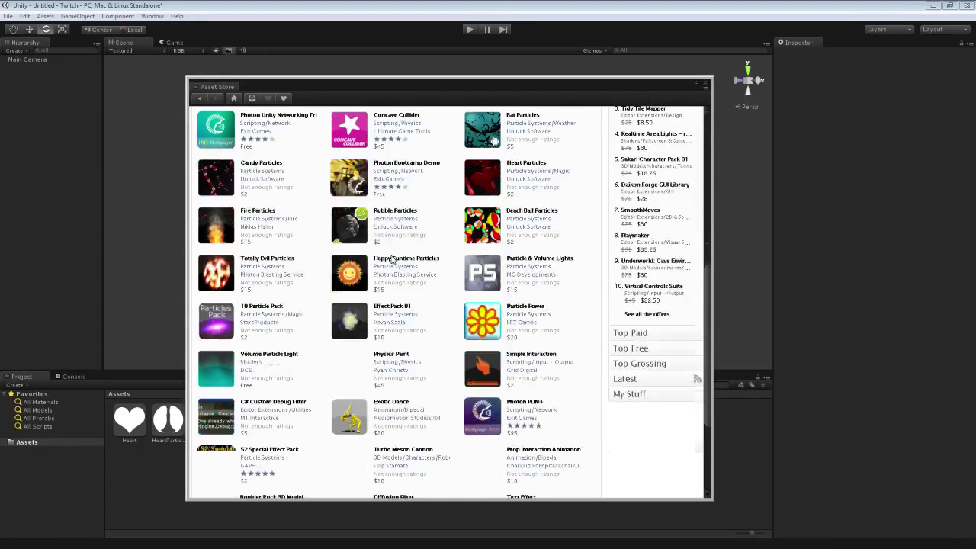
{"action": "scroll", "coordinate": [393, 260], "scroll_direction": "down", "scroll_amount": 5}
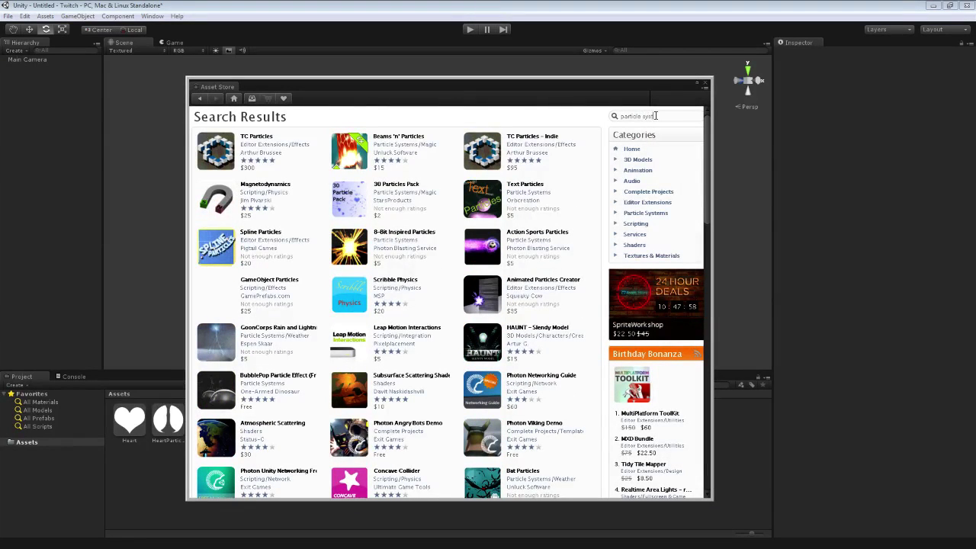
Change the Asset Store search to "particle system" and look through the listed packages.
{"action": "type", "text": "em"}
{"action": "key", "text": "Return"}
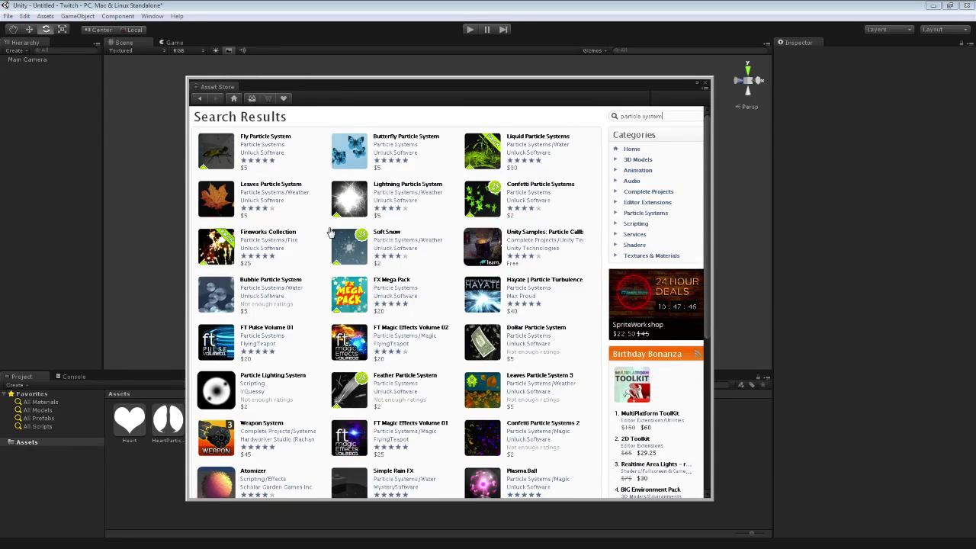
{"action": "scroll", "coordinate": [328, 228], "scroll_direction": "down", "scroll_amount": 2}
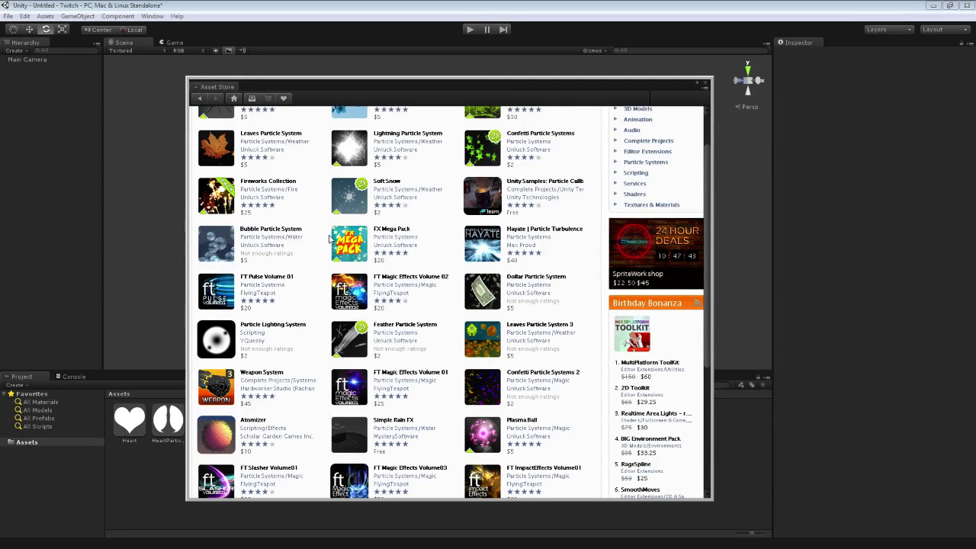
{"action": "scroll", "coordinate": [329, 236], "scroll_direction": "down", "scroll_amount": 2}
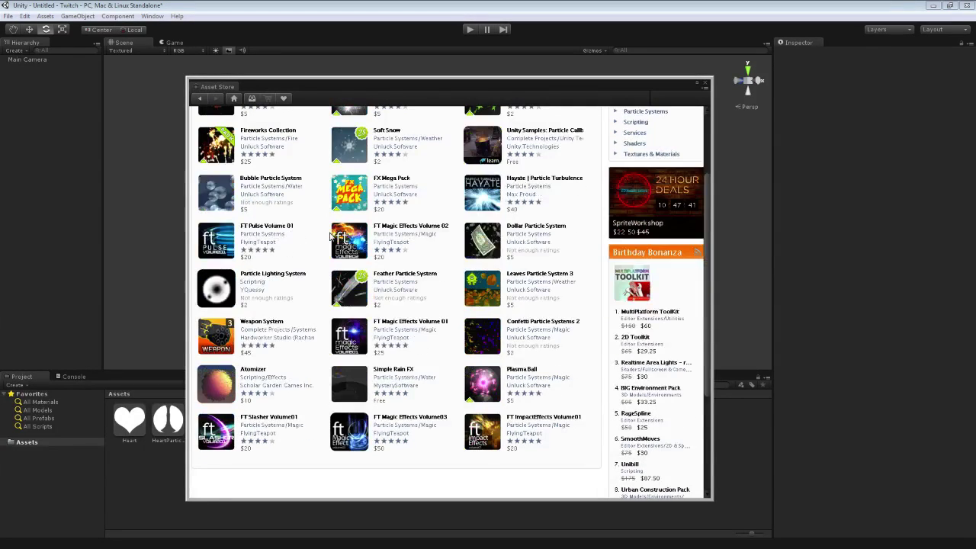
{"action": "scroll", "coordinate": [332, 237], "scroll_direction": "down", "scroll_amount": 5}
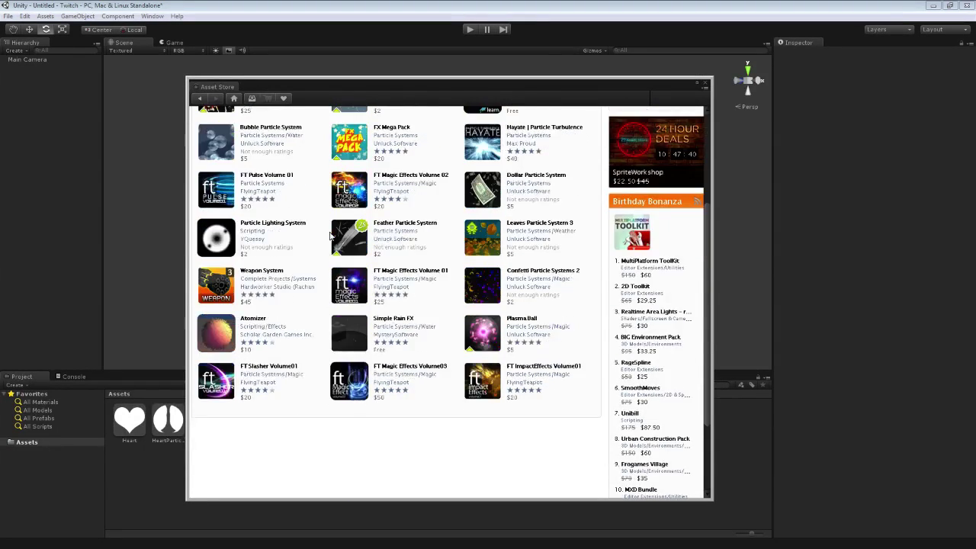
{"action": "scroll", "coordinate": [333, 236], "scroll_direction": "up", "scroll_amount": 8}
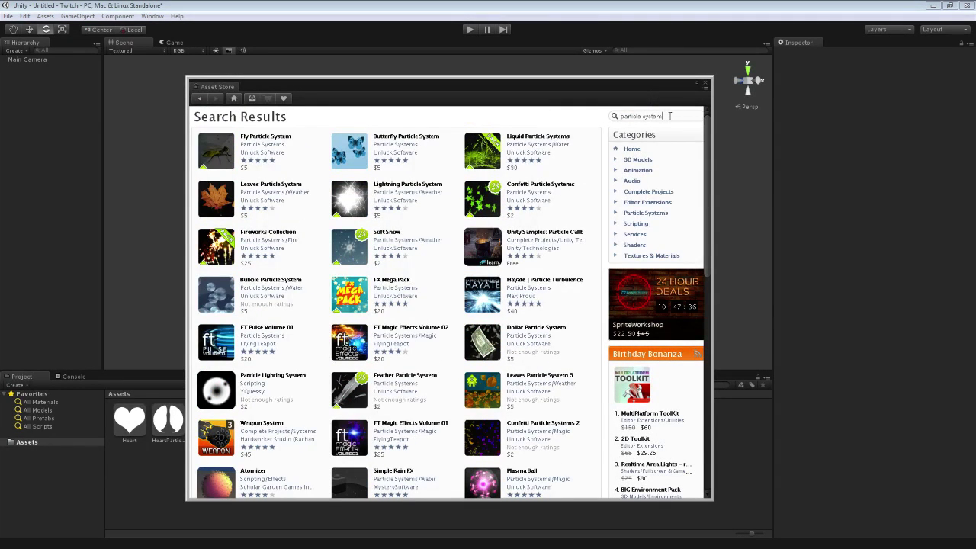
Search the Asset Store for "particle systems" and open the page of the free Simple Particle Pack by Unity Technologies.
{"action": "type", "text": "s"}
{"action": "key", "text": "Return"}
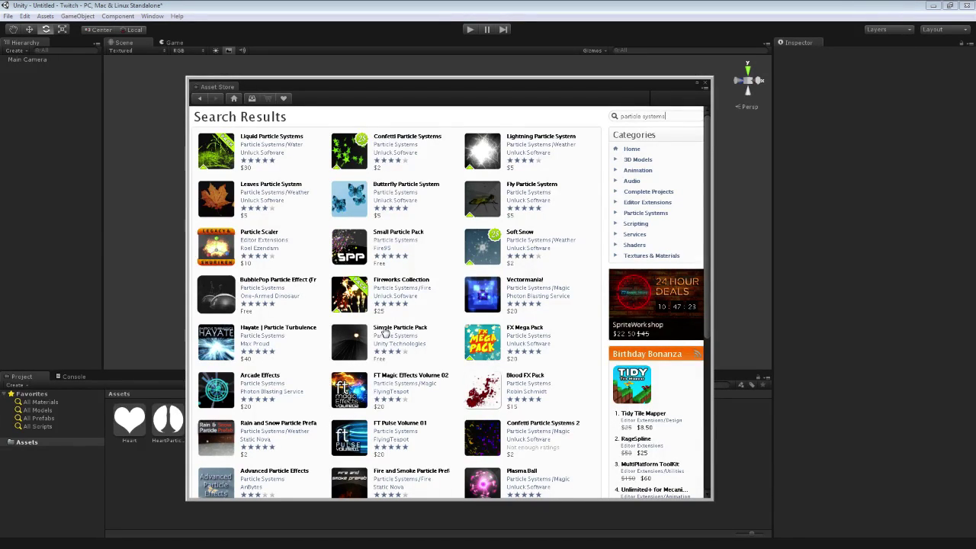
{"action": "left_click", "coordinate": [389, 330]}
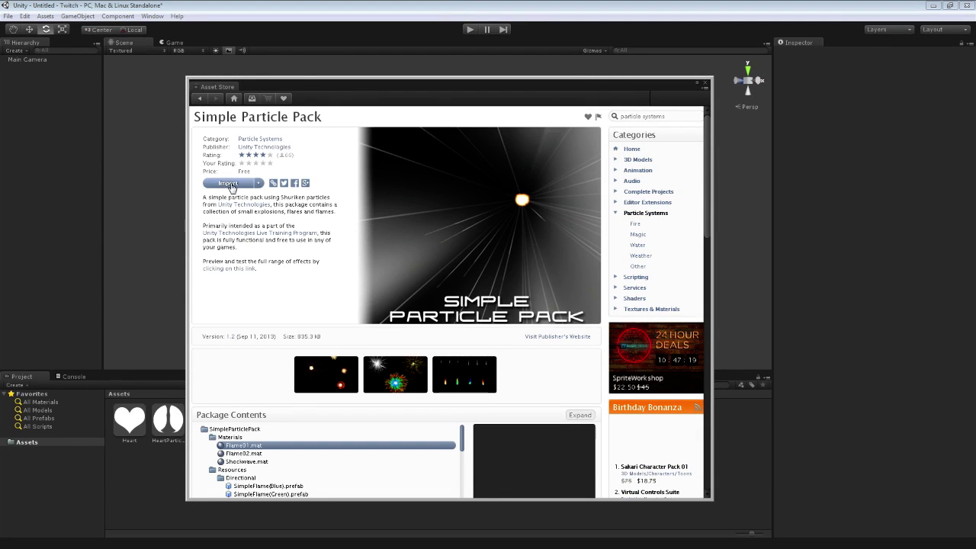
Import the Simple Particle Pack into the project and close the Asset Store.
{"action": "left_click", "coordinate": [260, 186]}
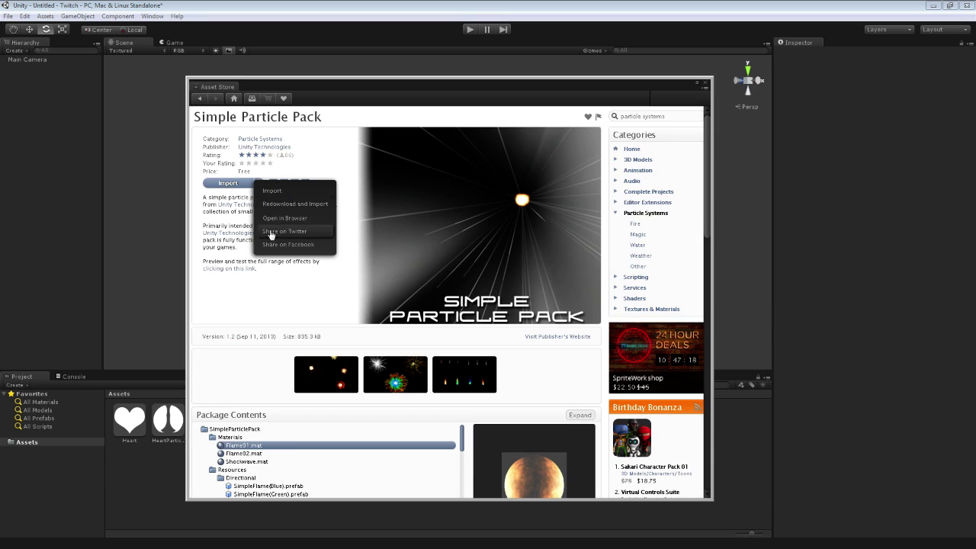
{"action": "left_click", "coordinate": [226, 184]}
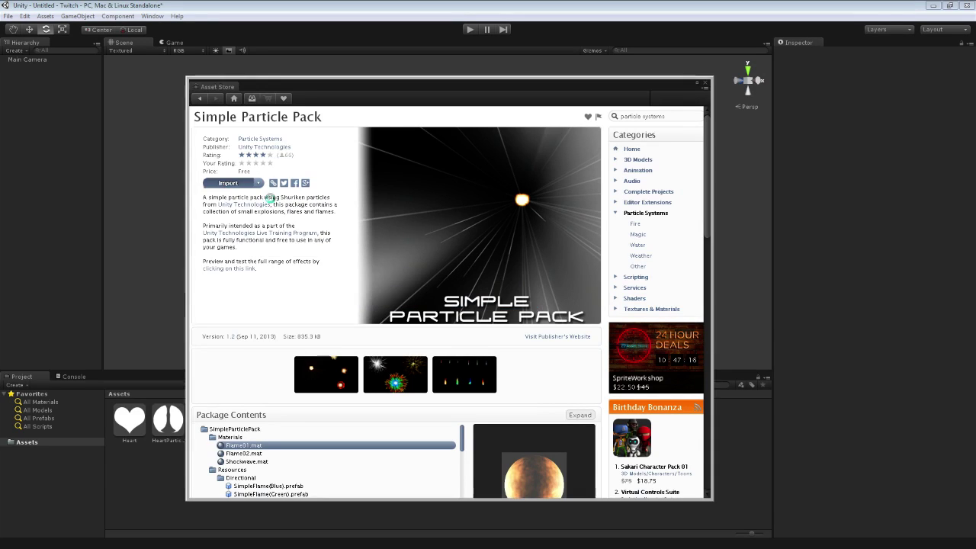
{"action": "left_click", "coordinate": [376, 284]}
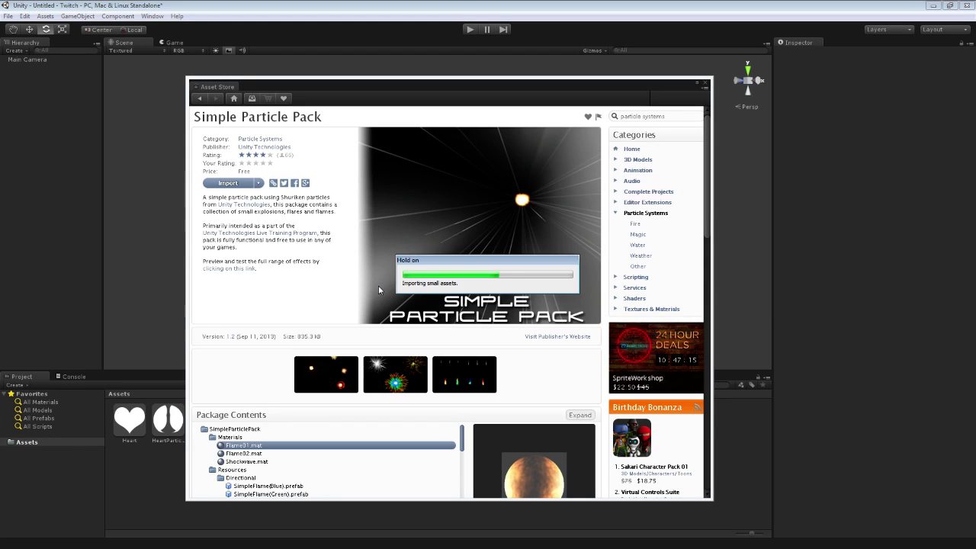
{"action": "left_click", "coordinate": [703, 85]}
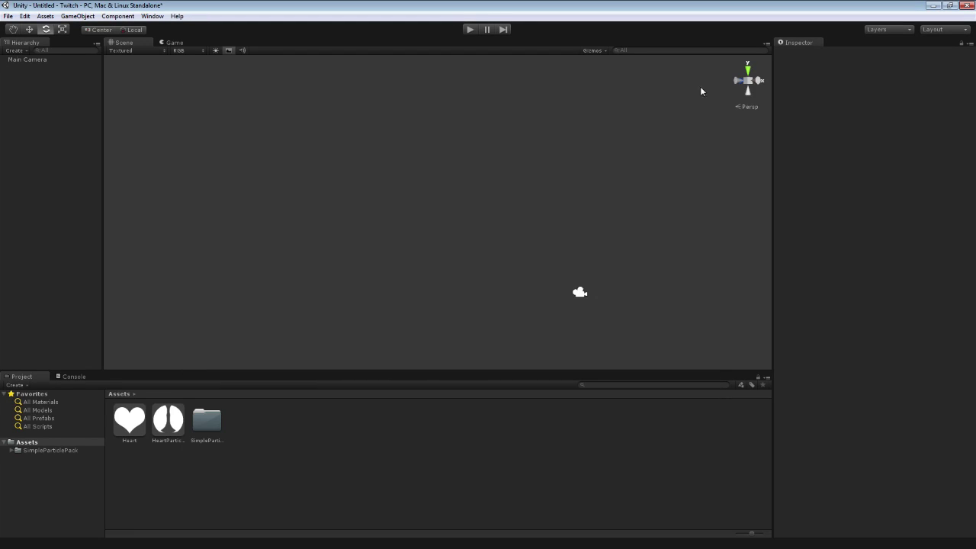
Open the SimpleParticlePack scene from the imported package's _Scenes folder without saving the changes to the untitled scene.
{"action": "left_click", "coordinate": [59, 450]}
{"action": "left_click", "coordinate": [17, 451]}
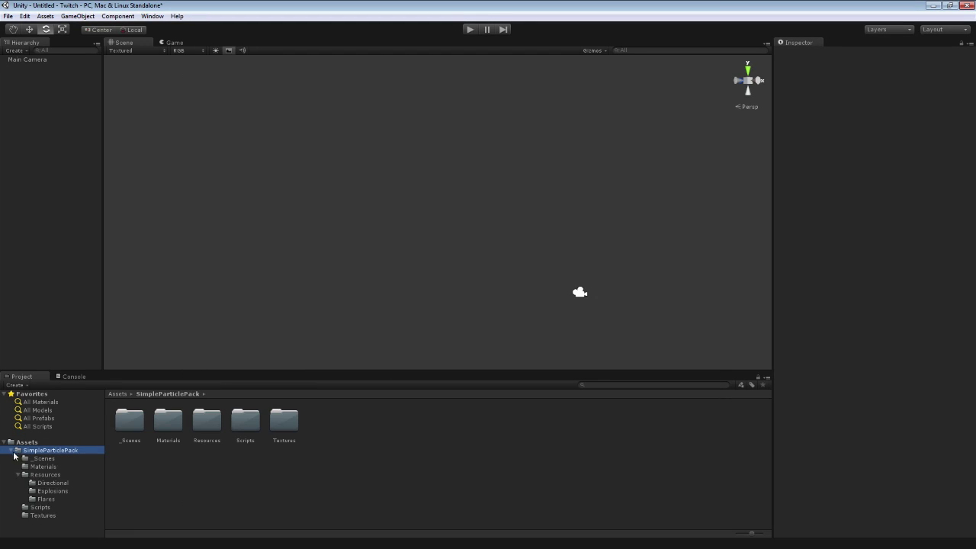
{"action": "left_click", "coordinate": [36, 458]}
{"action": "double_click", "coordinate": [131, 424]}
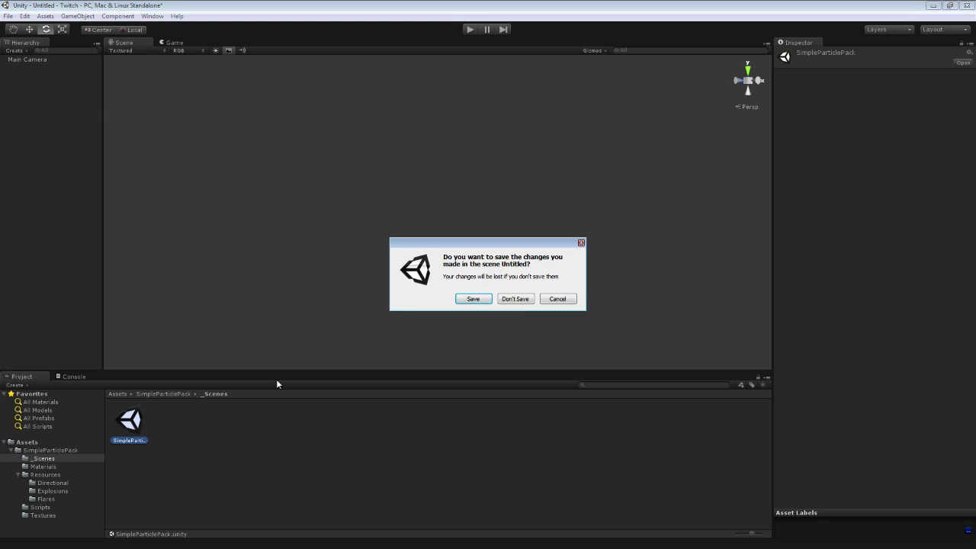
{"action": "left_click", "coordinate": [515, 299]}
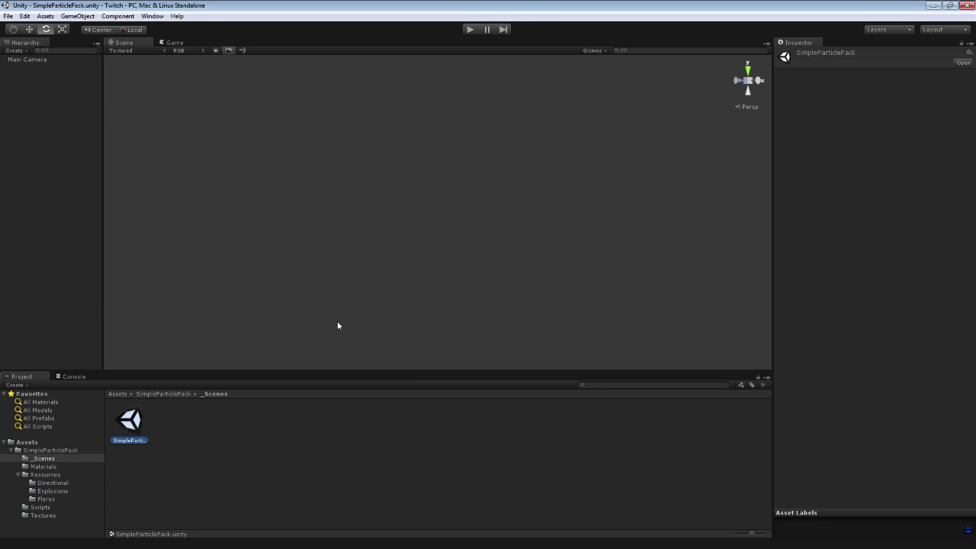
Run the scene and preview the explosion effects Burst, Burst-Sharp, Destruction01, Explosion01a, Explosion03a, Explosion03c, Explosion04a3 and Explosion04b.
{"action": "left_click", "coordinate": [468, 31]}
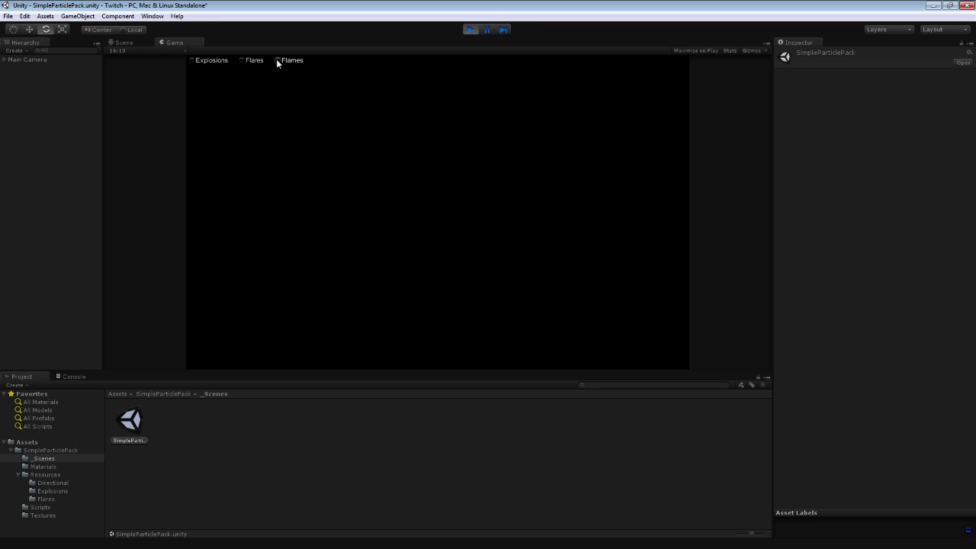
{"action": "left_click", "coordinate": [192, 61]}
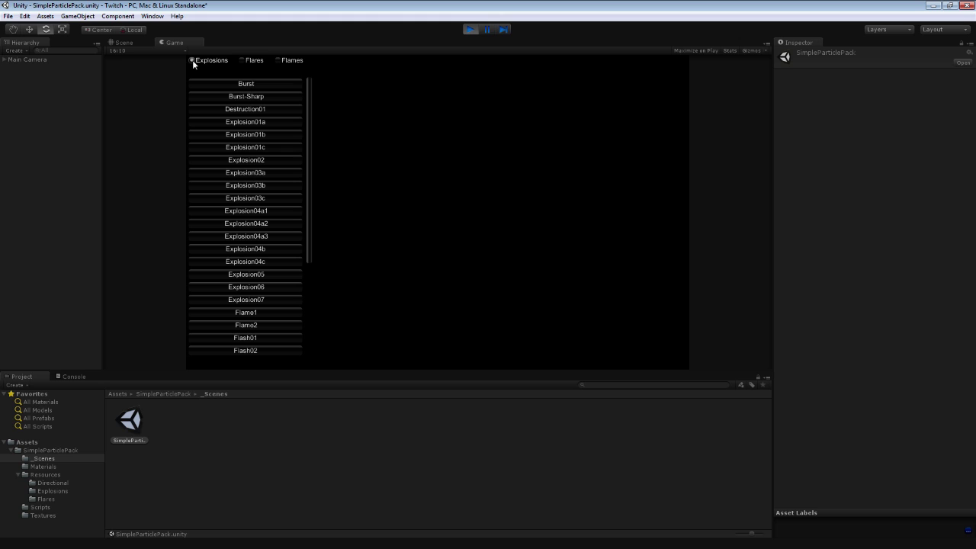
{"action": "left_click", "coordinate": [255, 83]}
{"action": "left_click", "coordinate": [254, 96]}
{"action": "left_click", "coordinate": [254, 109]}
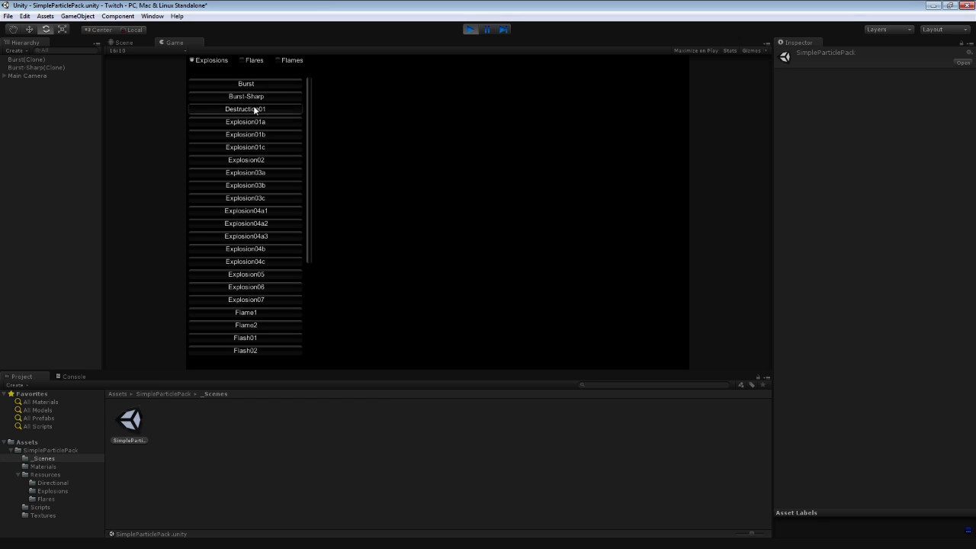
{"action": "left_click", "coordinate": [253, 122]}
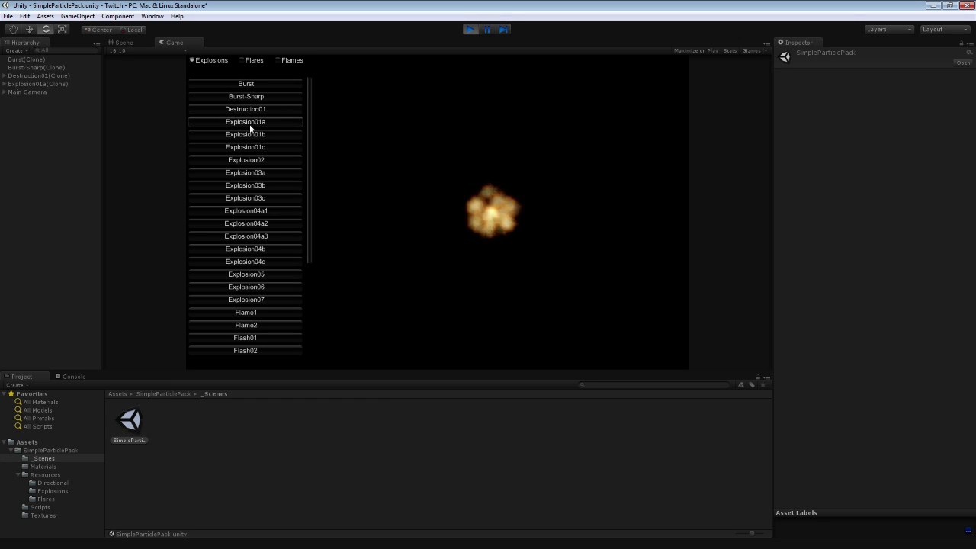
{"action": "left_click", "coordinate": [257, 175]}
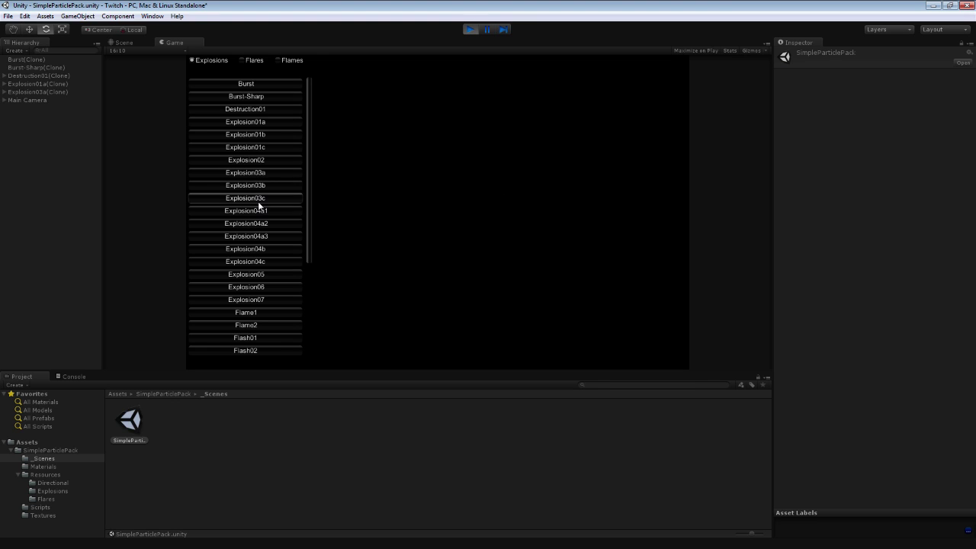
{"action": "left_click", "coordinate": [258, 200]}
{"action": "left_click", "coordinate": [254, 235]}
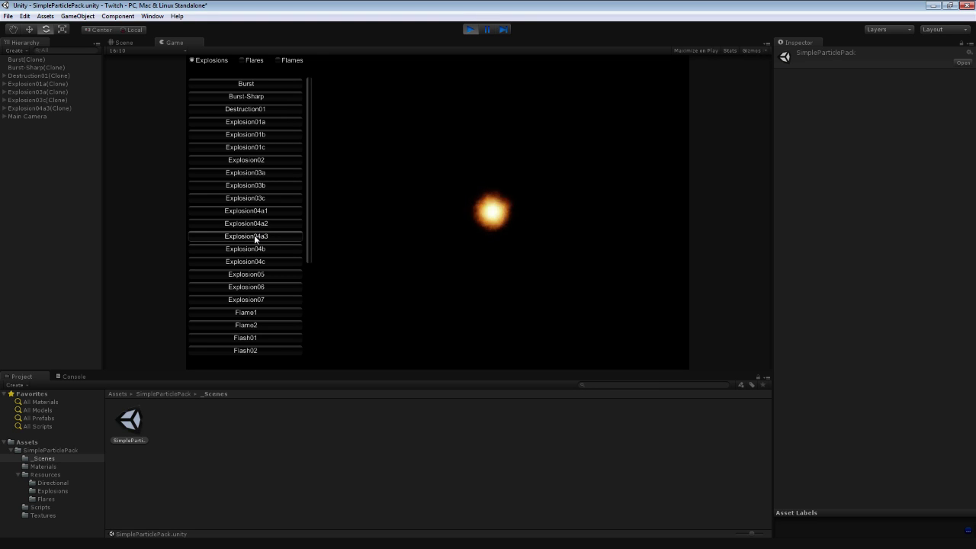
{"action": "left_click", "coordinate": [254, 248]}
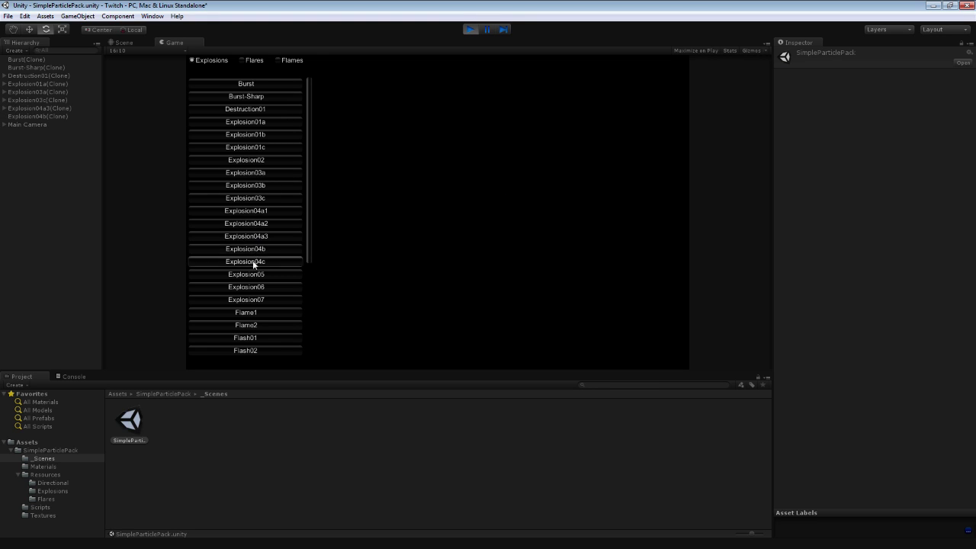
Preview the effects Explosion06, Explosion07, Flame1, Flame2 and Flash02 in the running scene.
{"action": "left_click", "coordinate": [253, 286]}
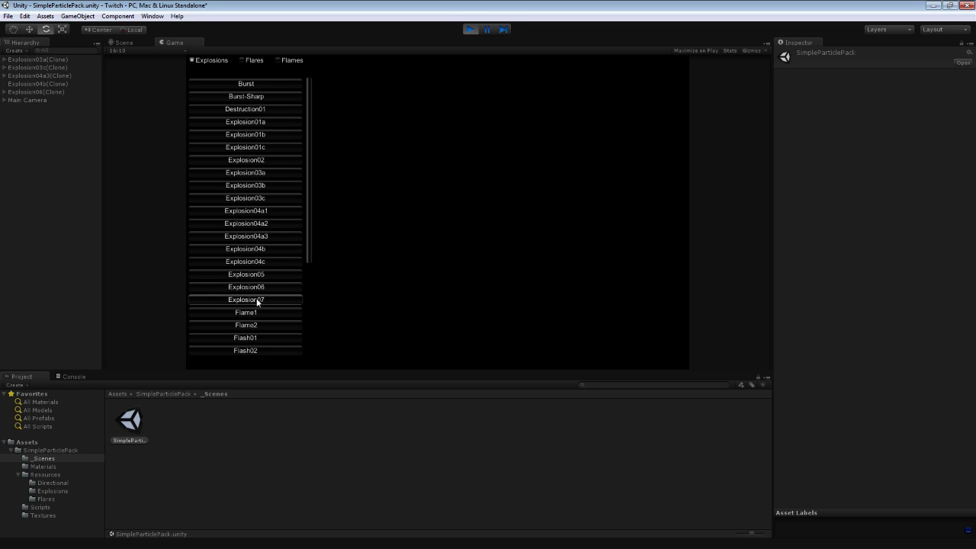
{"action": "left_click", "coordinate": [257, 300]}
{"action": "left_click", "coordinate": [254, 313]}
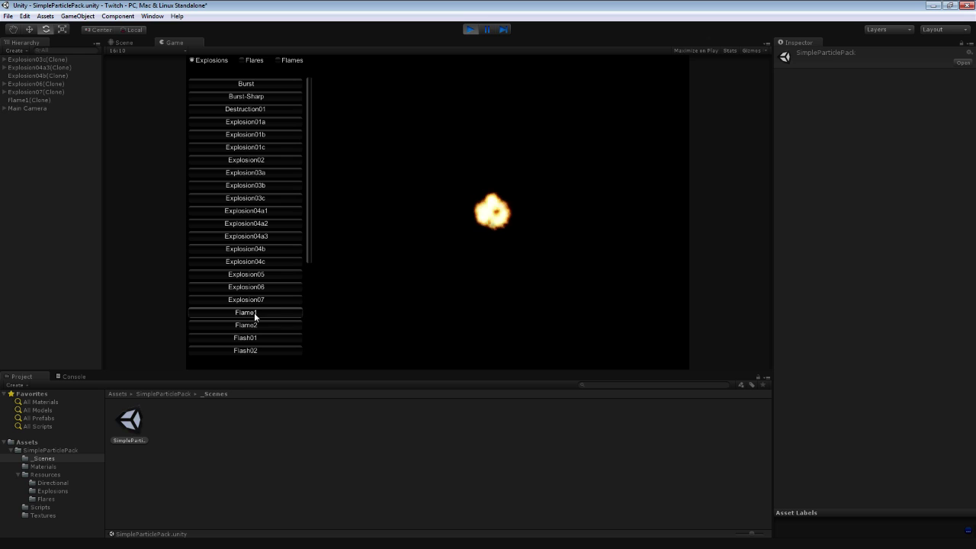
{"action": "left_click", "coordinate": [254, 323]}
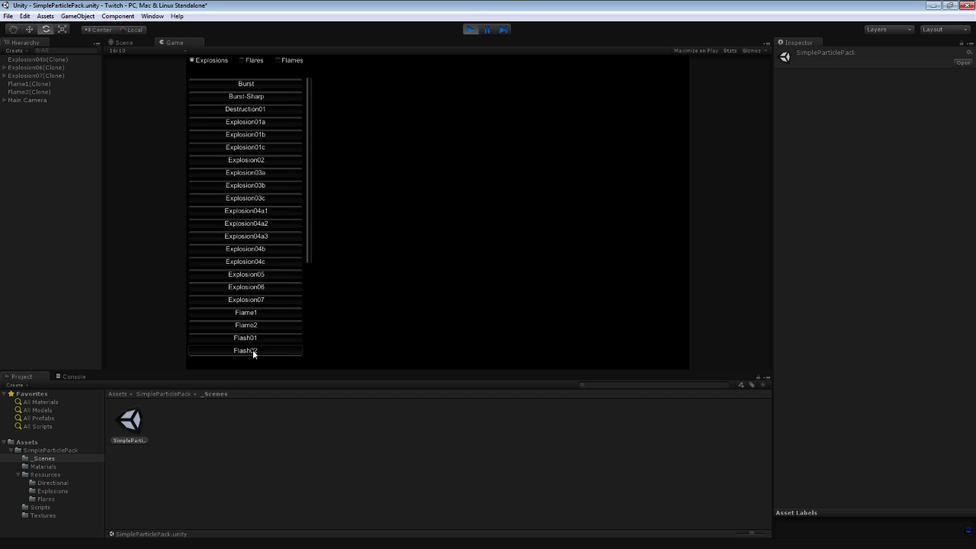
{"action": "left_click", "coordinate": [252, 351]}
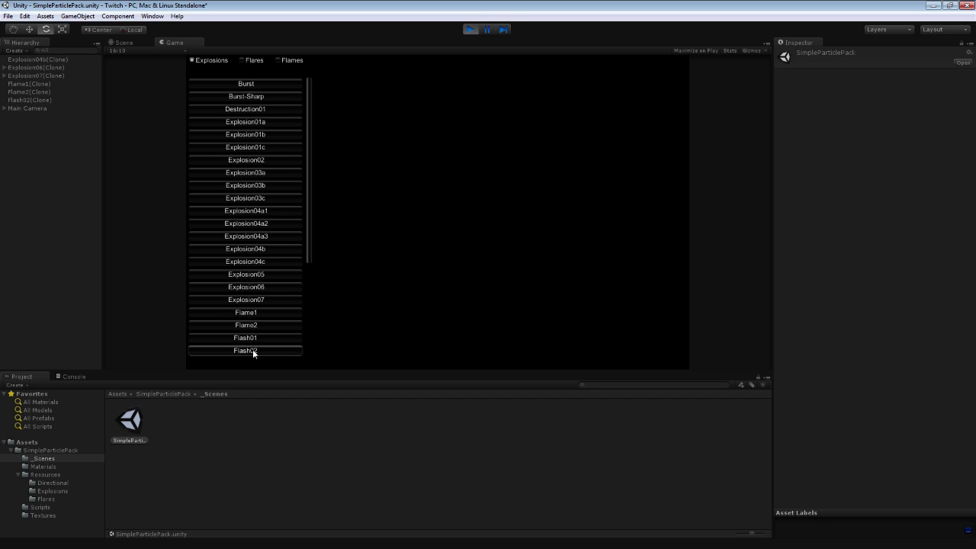
Switch to the Flares category and preview flares including Flare Combo, Flare02-MultiColor, Flare04-ColorBurst and FlareCore-Autumn.
{"action": "left_click", "coordinate": [253, 61]}
{"action": "left_click", "coordinate": [220, 83]}
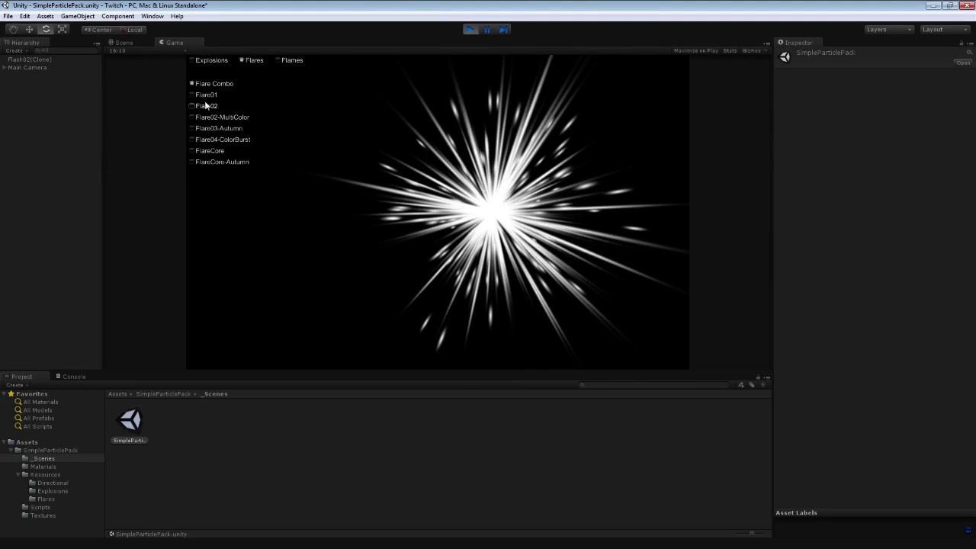
{"action": "left_click", "coordinate": [215, 117]}
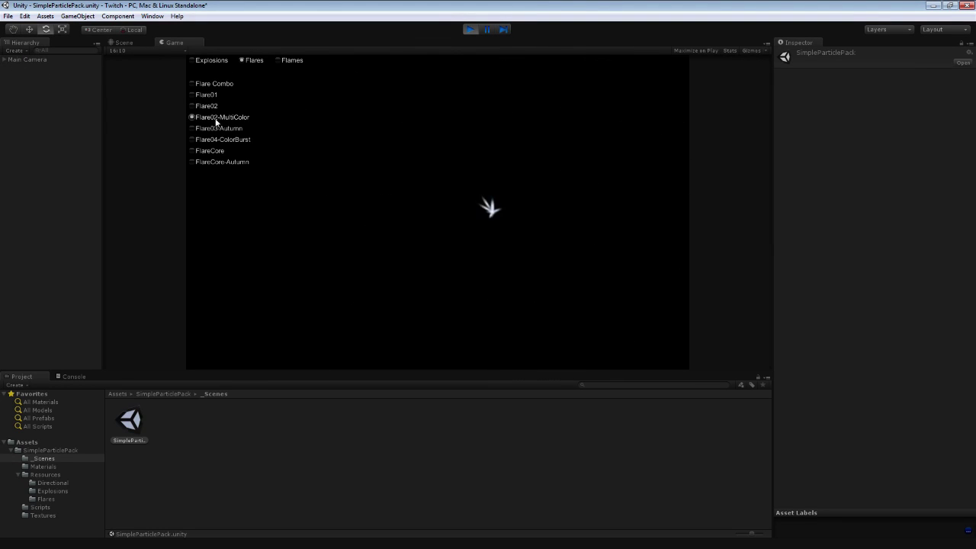
{"action": "left_click", "coordinate": [213, 153]}
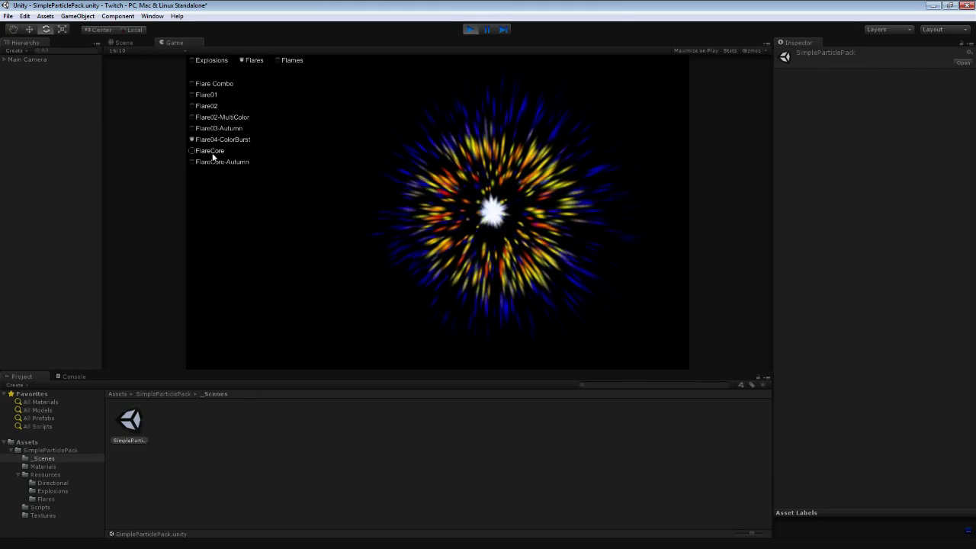
{"action": "left_click", "coordinate": [219, 163]}
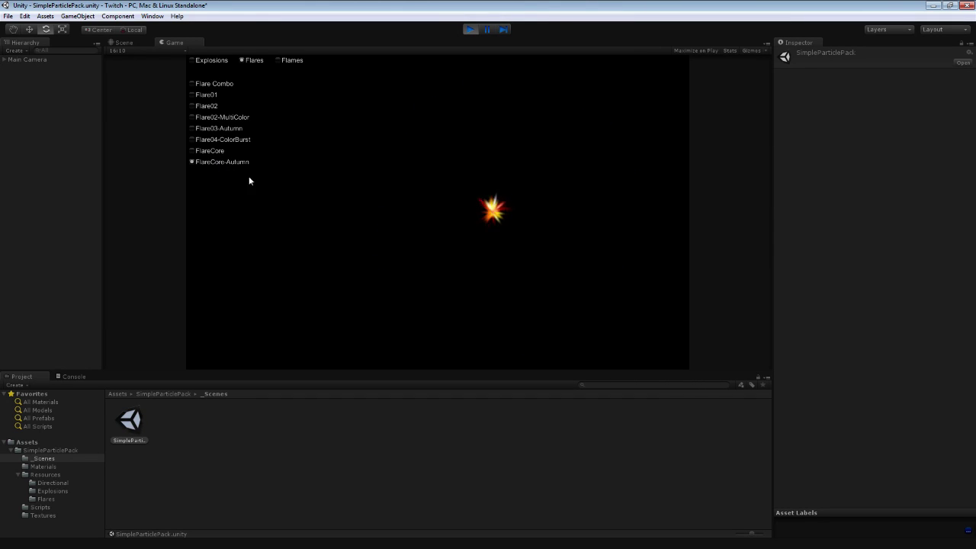
Preview the Flames category, including the torch and blue flame effects, and stop the running scene.
{"action": "left_click", "coordinate": [282, 61]}
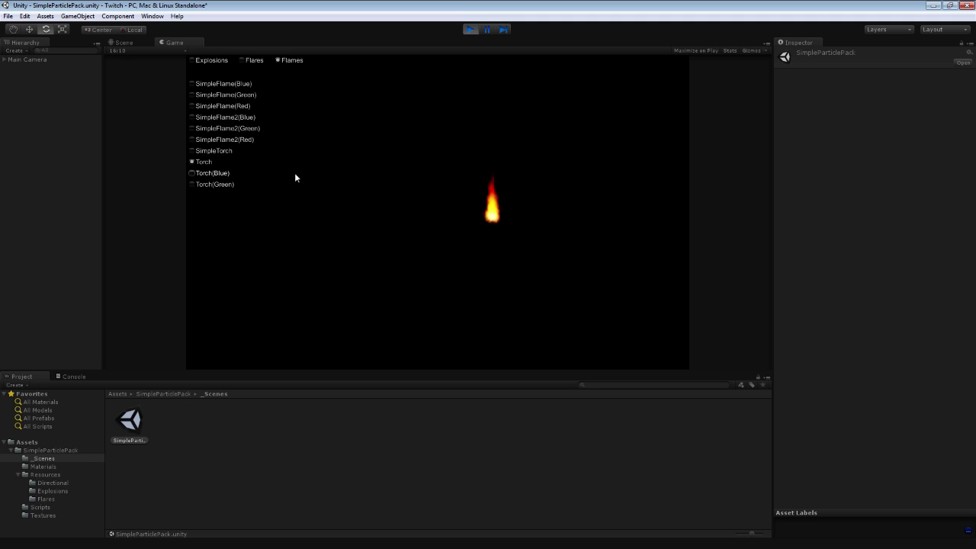
{"action": "left_click", "coordinate": [217, 151]}
{"action": "left_click", "coordinate": [220, 117]}
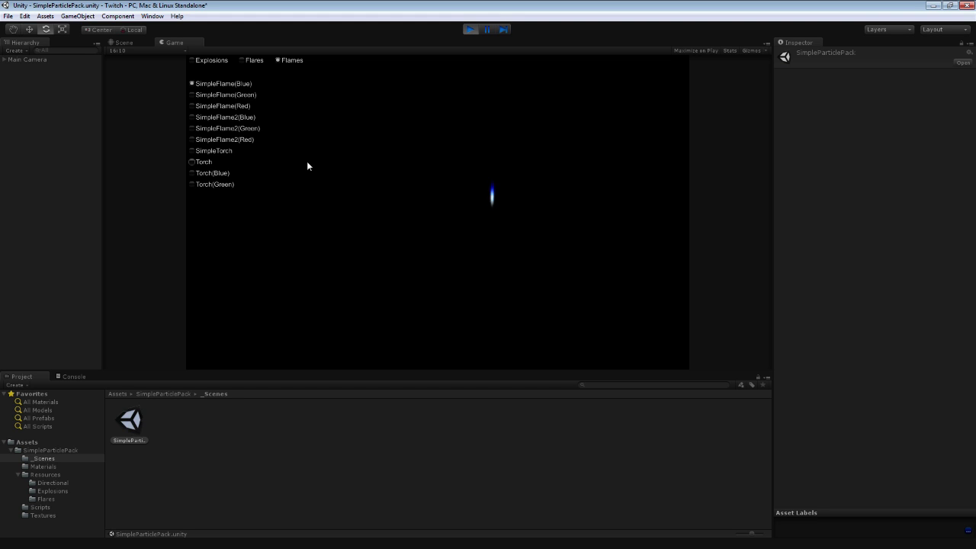
{"action": "left_click", "coordinate": [468, 30]}
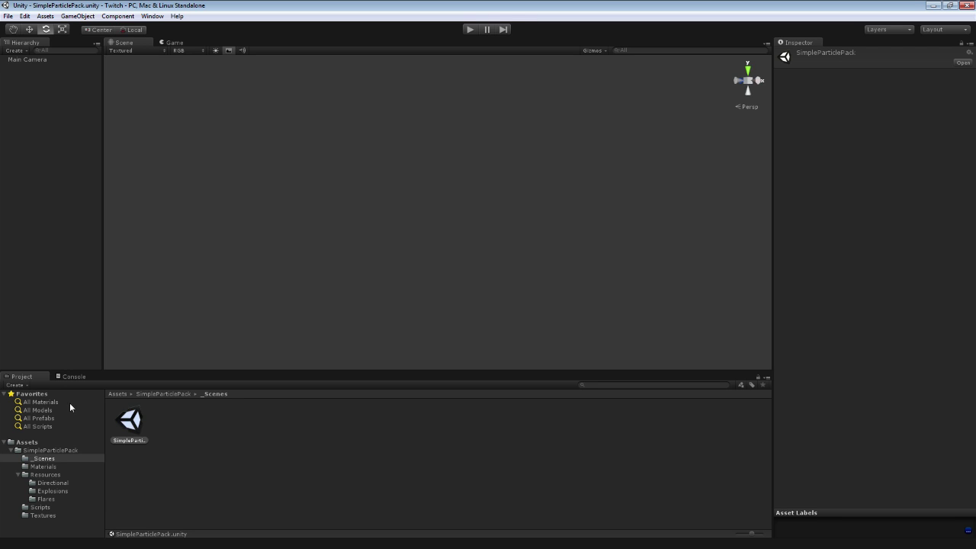
Collapse the SimpleParticlePack folder and import Unity's built-in Particles package into the project.
{"action": "left_click", "coordinate": [11, 450]}
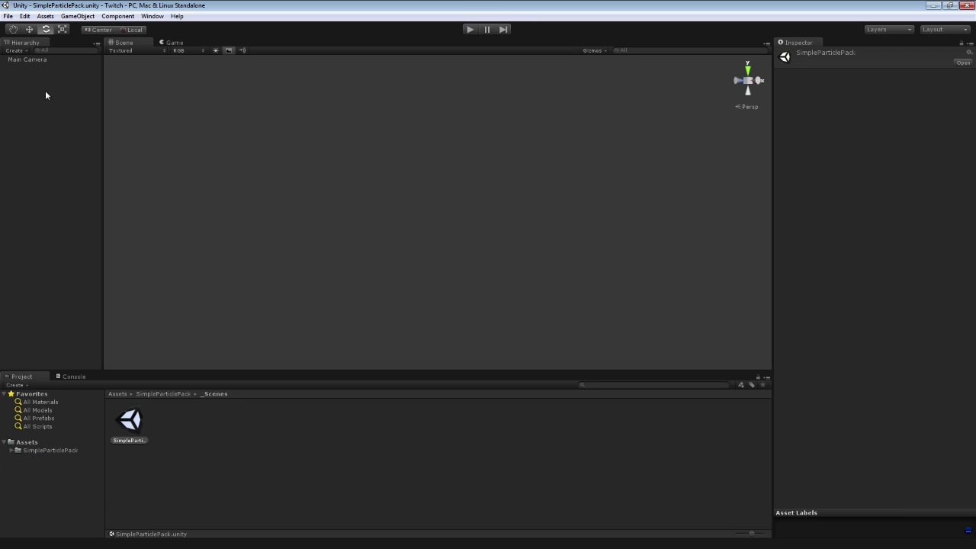
{"action": "left_click", "coordinate": [42, 17]}
{"action": "mouse_move", "coordinate": [89, 91]}
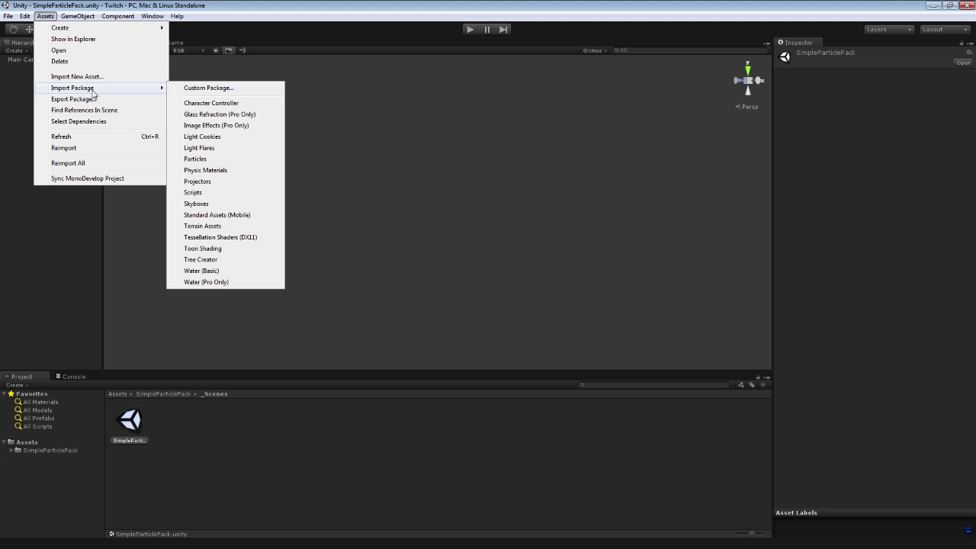
{"action": "left_click", "coordinate": [205, 160]}
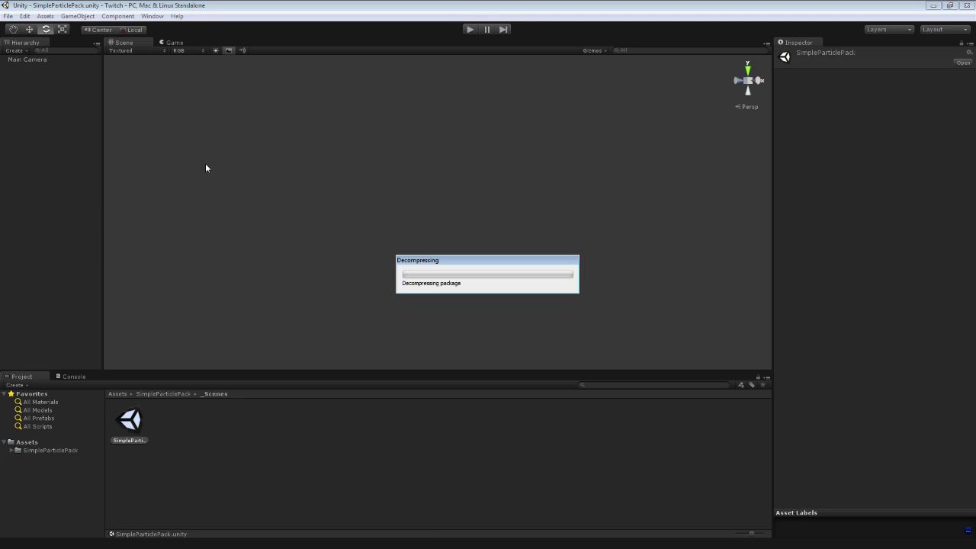
{"action": "left_click", "coordinate": [373, 284]}
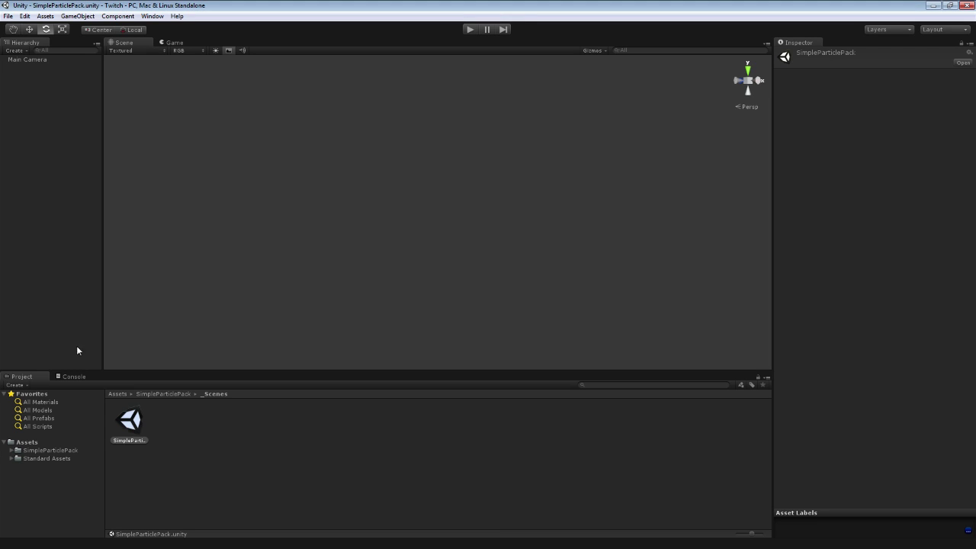
Place the Dust Storm prefab from Standard Assets/Particles/Dust in the scene and look over its particle settings.
{"action": "left_click", "coordinate": [45, 458]}
{"action": "left_click", "coordinate": [39, 466]}
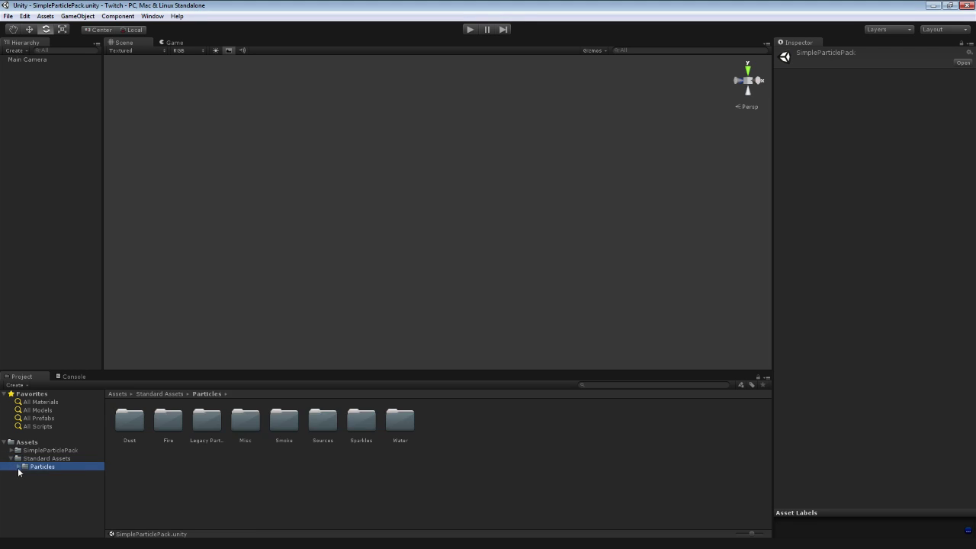
{"action": "left_click", "coordinate": [19, 466]}
{"action": "left_click", "coordinate": [43, 474]}
{"action": "left_click_drag", "start_coordinate": [129, 421], "coordinate": [257, 220]}
{"action": "key", "text": "s"}
{"action": "right_click_drag", "start_coordinate": [300, 220], "coordinate": [282, 227]}
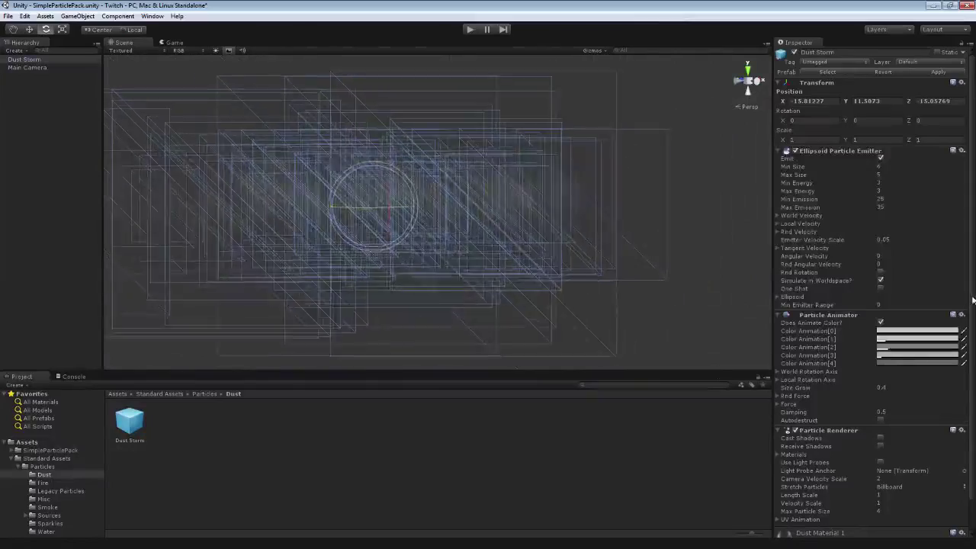
{"action": "scroll", "coordinate": [900, 374], "scroll_direction": "down", "scroll_amount": 2}
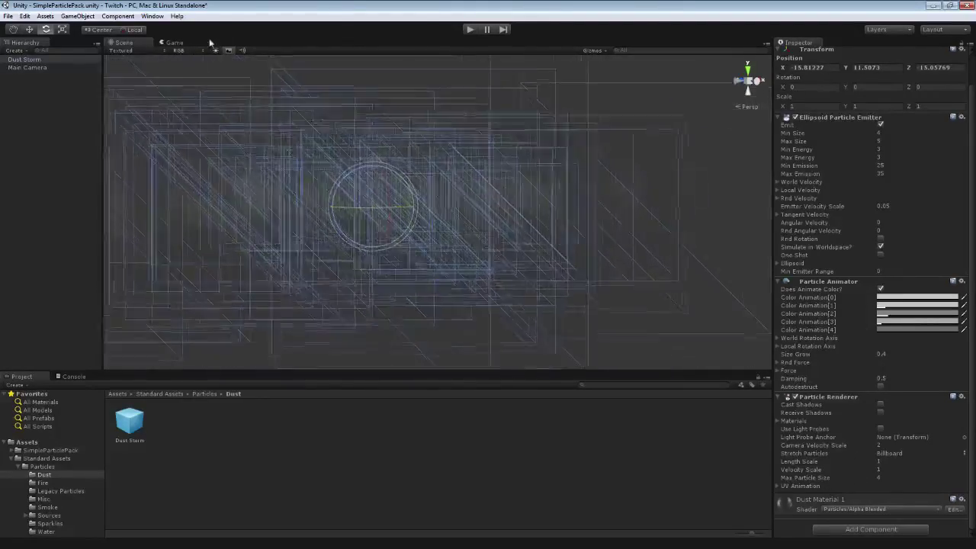
Run the scene in the Game view to preview the dust storm, and stop it again.
{"action": "left_click", "coordinate": [172, 43]}
{"action": "left_click", "coordinate": [469, 29]}
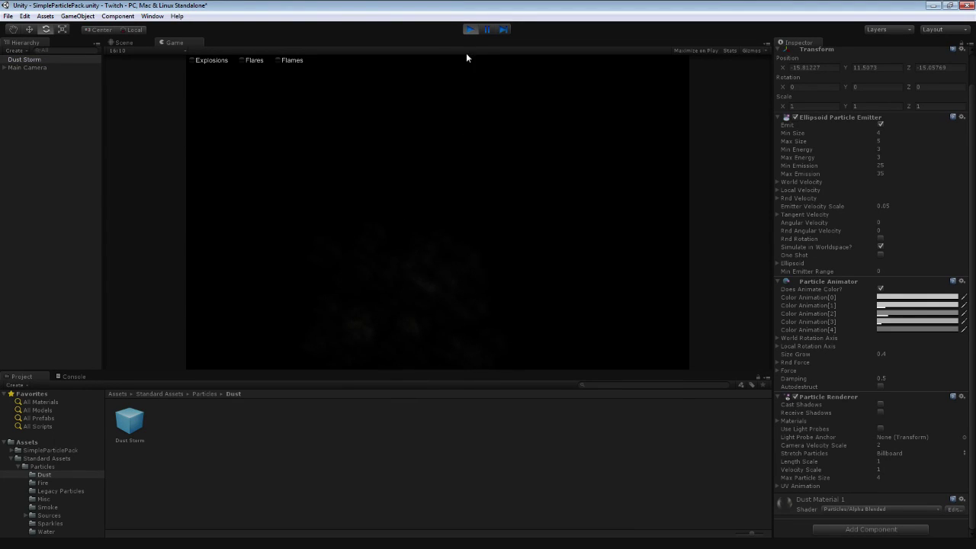
{"action": "left_click", "coordinate": [468, 29]}
Open the Fire particles folder and delete the Dust Storm object from the scene.
{"action": "left_click", "coordinate": [41, 483]}
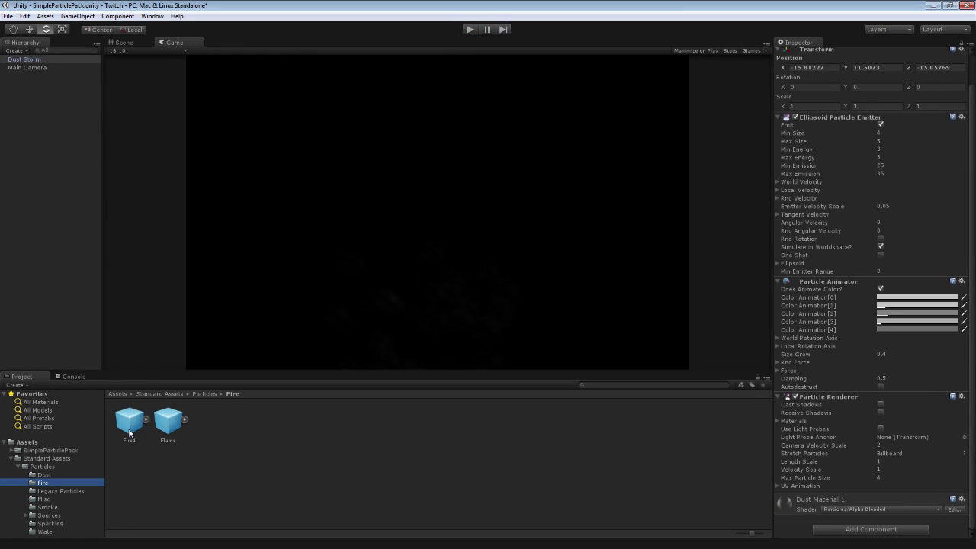
{"action": "left_click", "coordinate": [124, 42]}
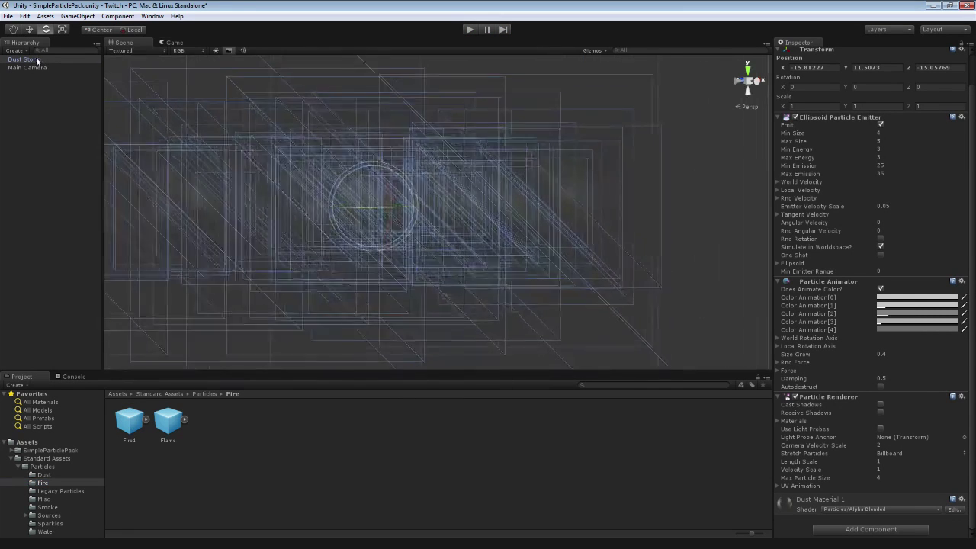
{"action": "left_click", "coordinate": [41, 60]}
{"action": "key", "text": "Delete"}
Place the Fire1 and Flame prefabs side by side in the scene and view both effects.
{"action": "left_click_drag", "start_coordinate": [128, 421], "coordinate": [242, 179]}
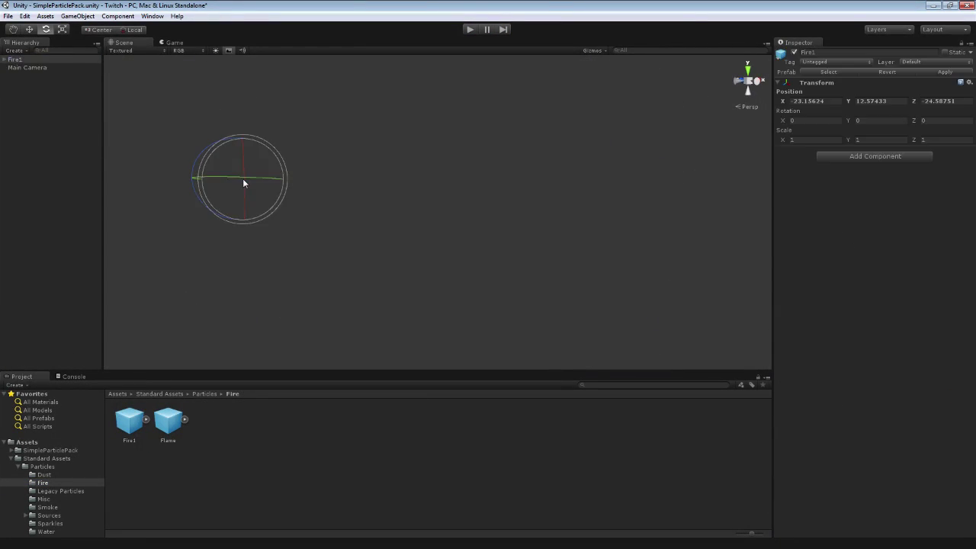
{"action": "left_click_drag", "start_coordinate": [167, 420], "coordinate": [437, 263]}
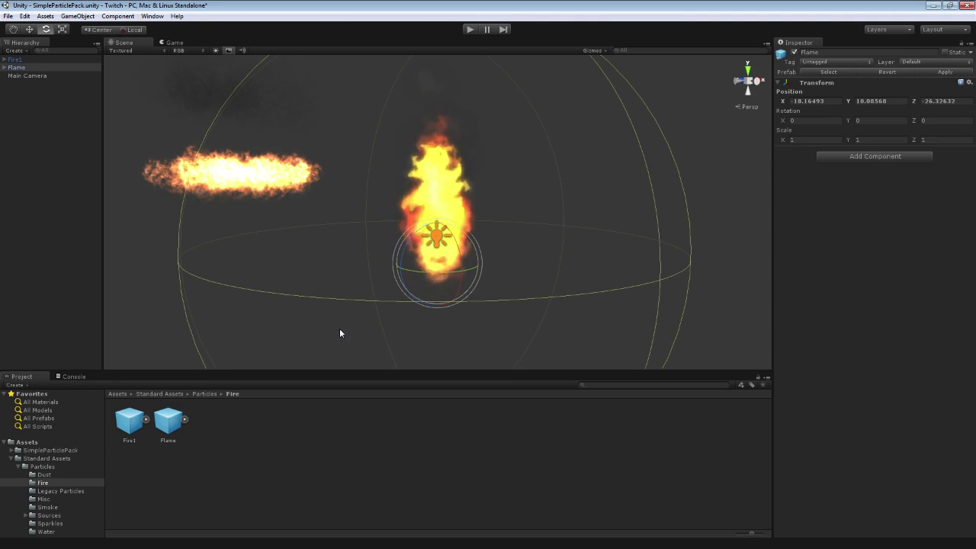
{"action": "left_click", "coordinate": [255, 175]}
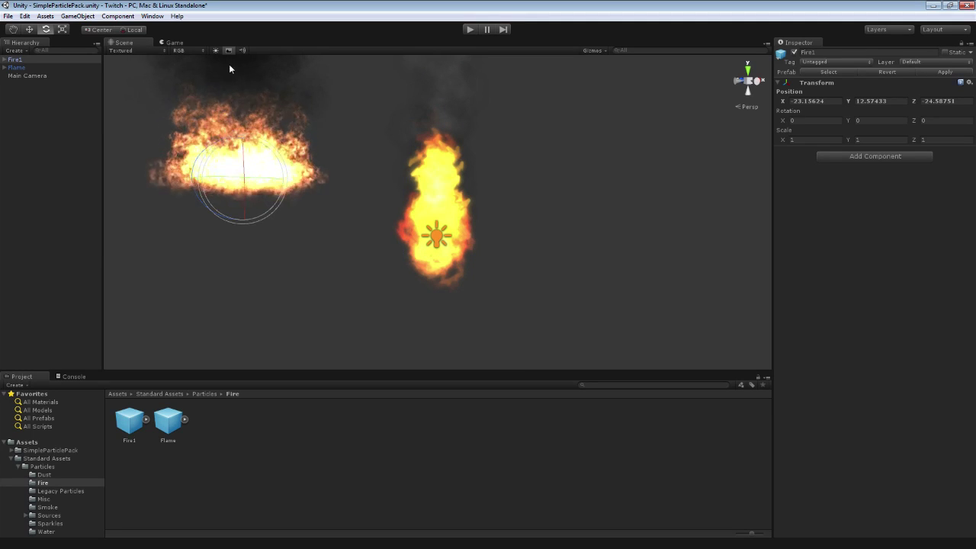
{"action": "middle_click_drag", "start_coordinate": [252, 78], "coordinate": [317, 207]}
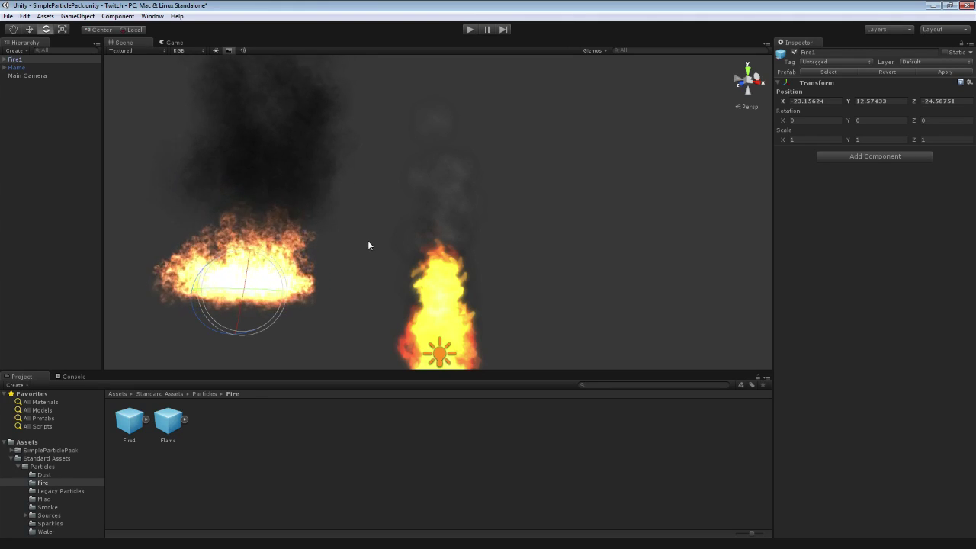
{"action": "right_click_drag", "start_coordinate": [371, 240], "coordinate": [364, 266]}
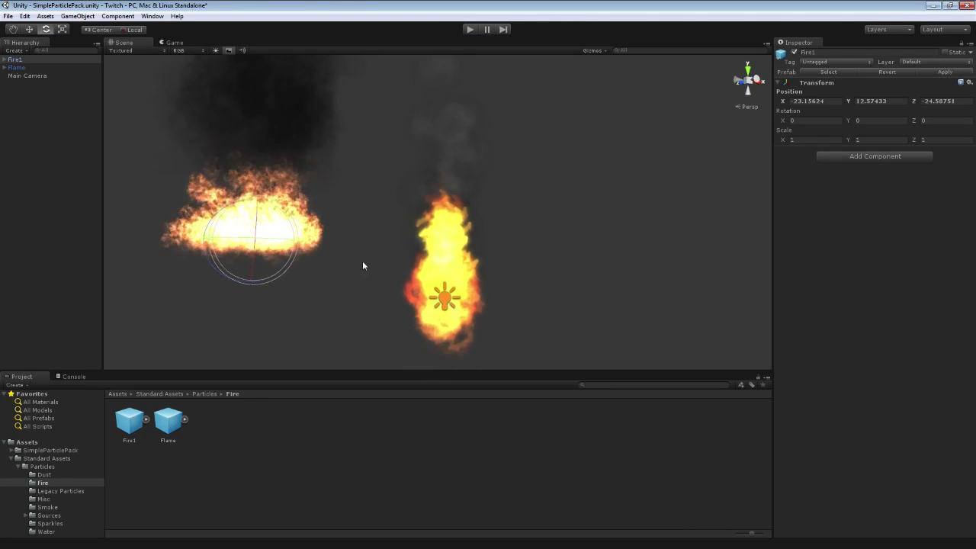
Open the recent project UNITE_Shuriken_and_Sounds and load its 01_FIRE scene.
{"action": "left_click", "coordinate": [9, 16]}
{"action": "left_click", "coordinate": [69, 91]}
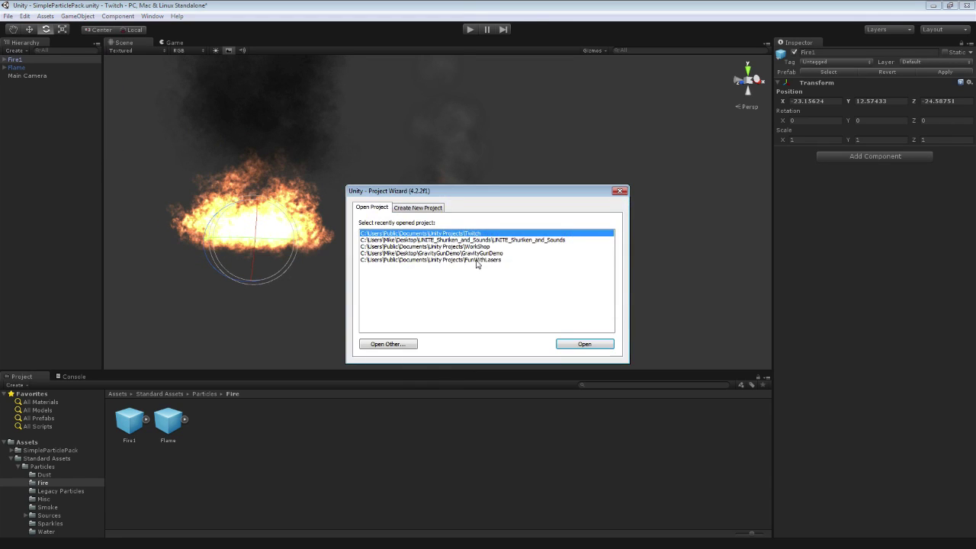
{"action": "double_click", "coordinate": [516, 241]}
{"action": "left_click", "coordinate": [514, 298]}
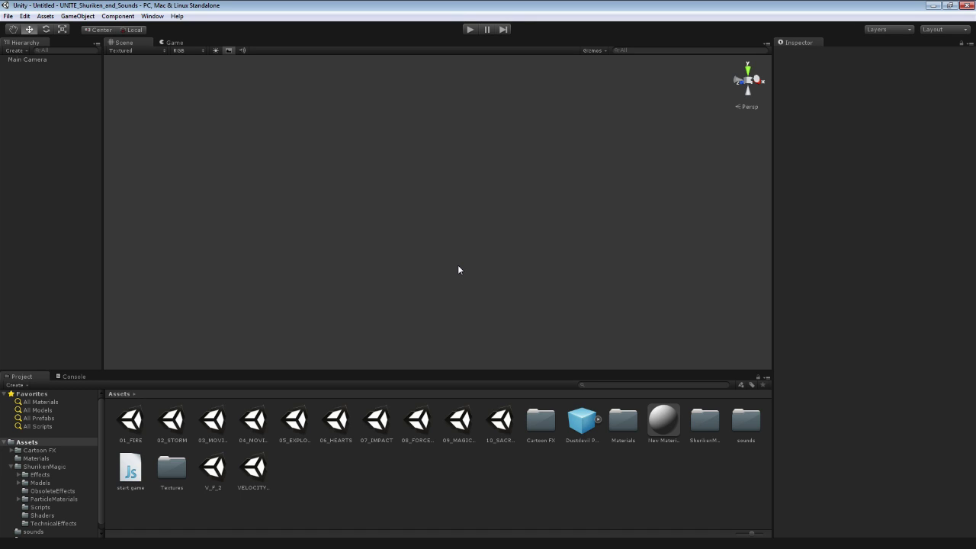
{"action": "double_click", "coordinate": [131, 421]}
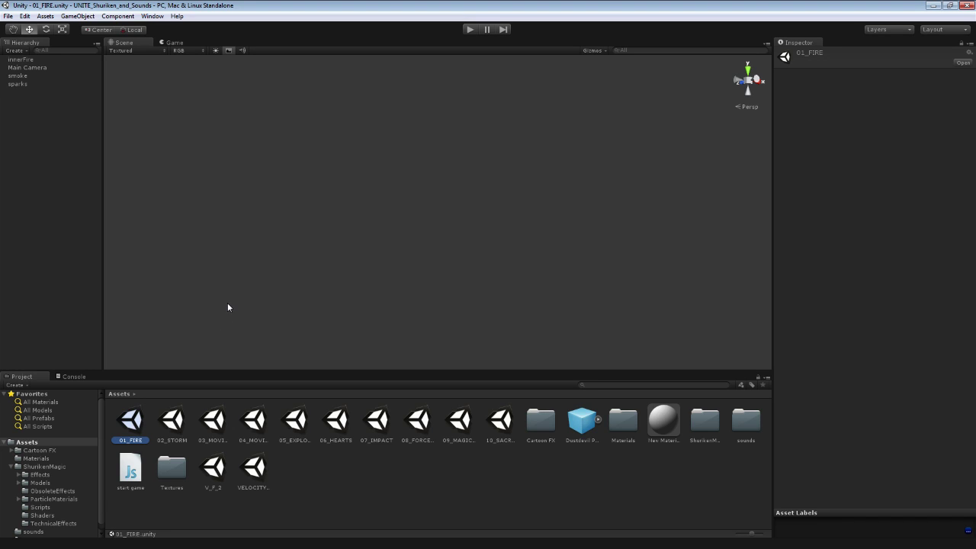
Run the 01_FIRE scene and advance through the demo effects, replaying the fire explosion and the moving fireball.
{"action": "left_click", "coordinate": [469, 30]}
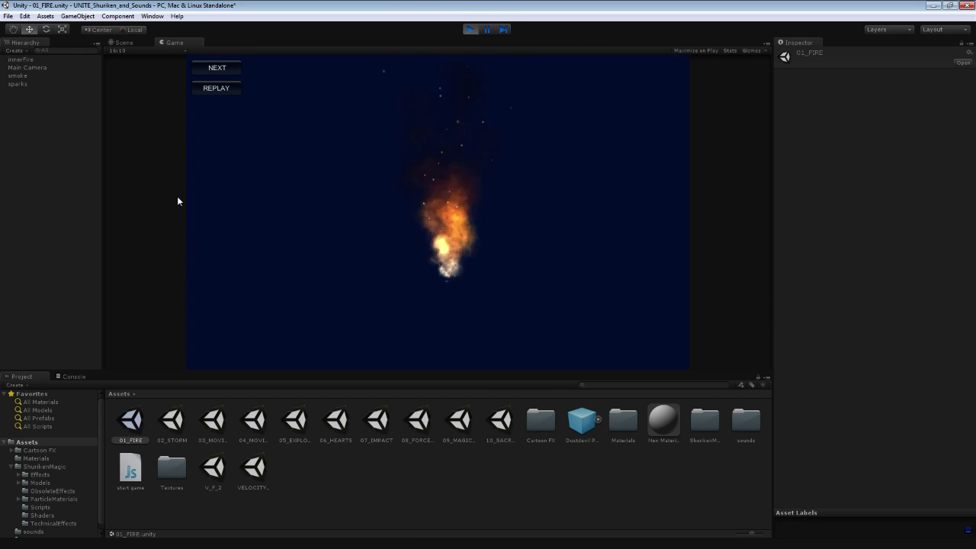
{"action": "left_click", "coordinate": [233, 70]}
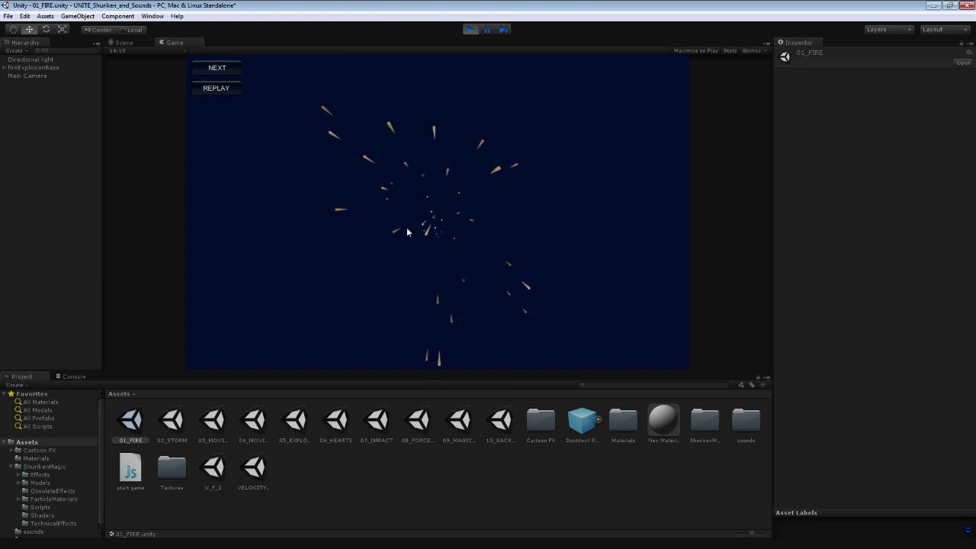
{"action": "left_click", "coordinate": [209, 90]}
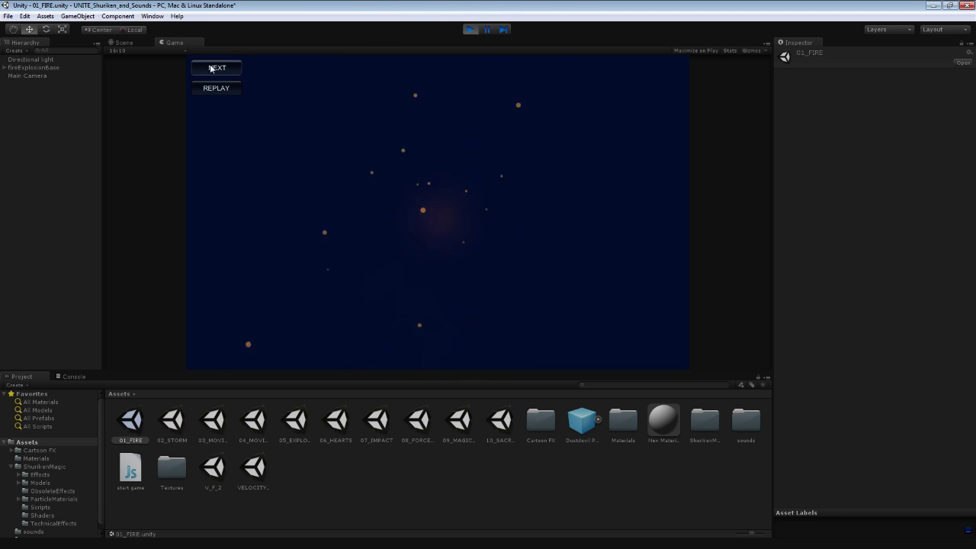
{"action": "left_click", "coordinate": [213, 68]}
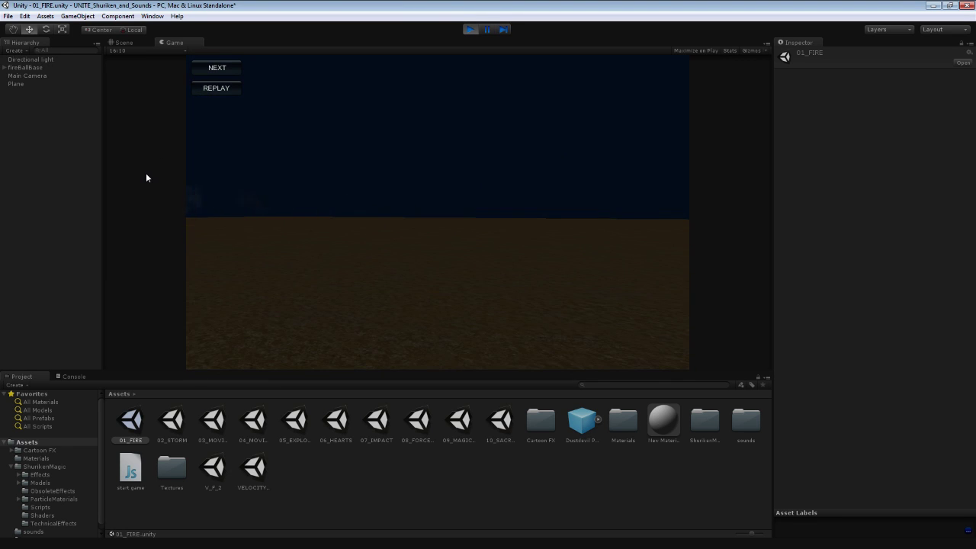
{"action": "left_click", "coordinate": [211, 91]}
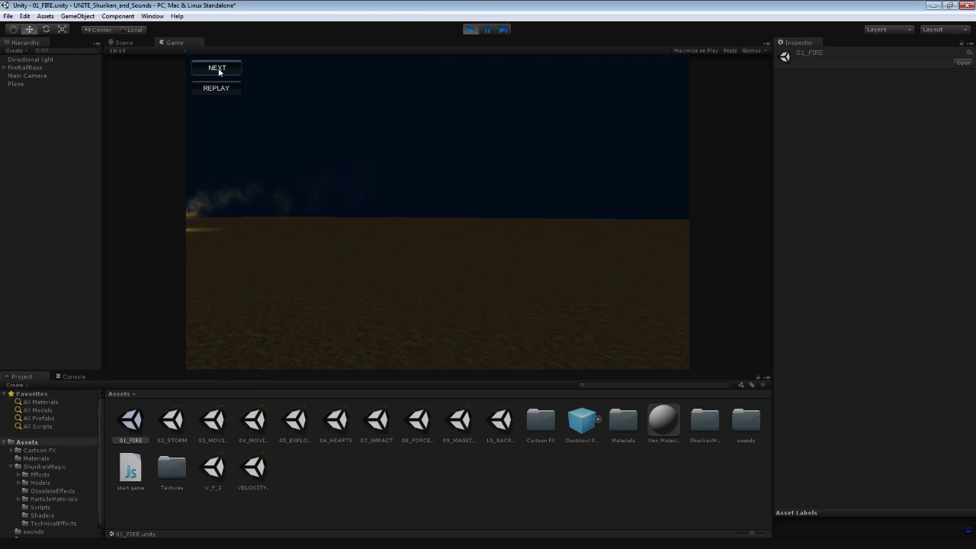
{"action": "left_click", "coordinate": [218, 69]}
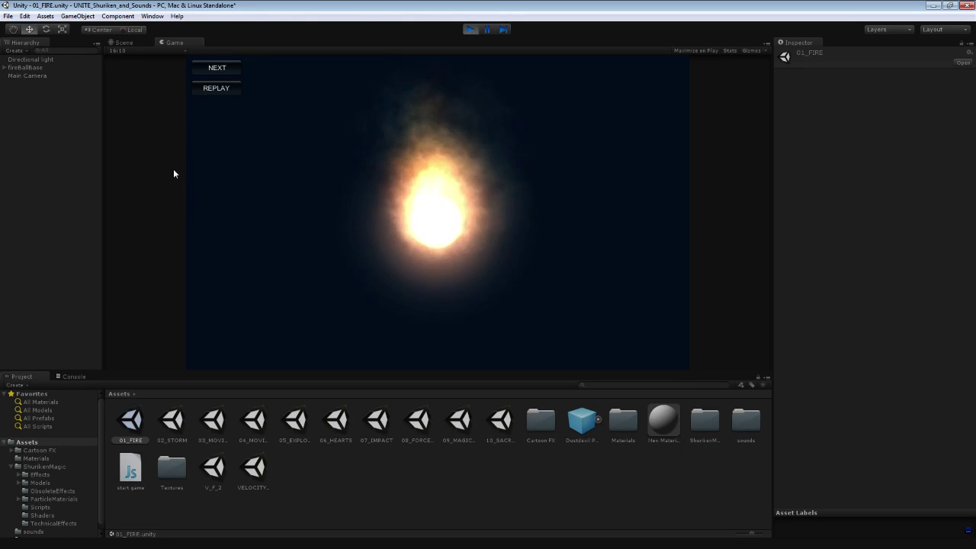
Advance the running demo to the ground impact effect and replay it several times.
{"action": "left_click", "coordinate": [213, 68]}
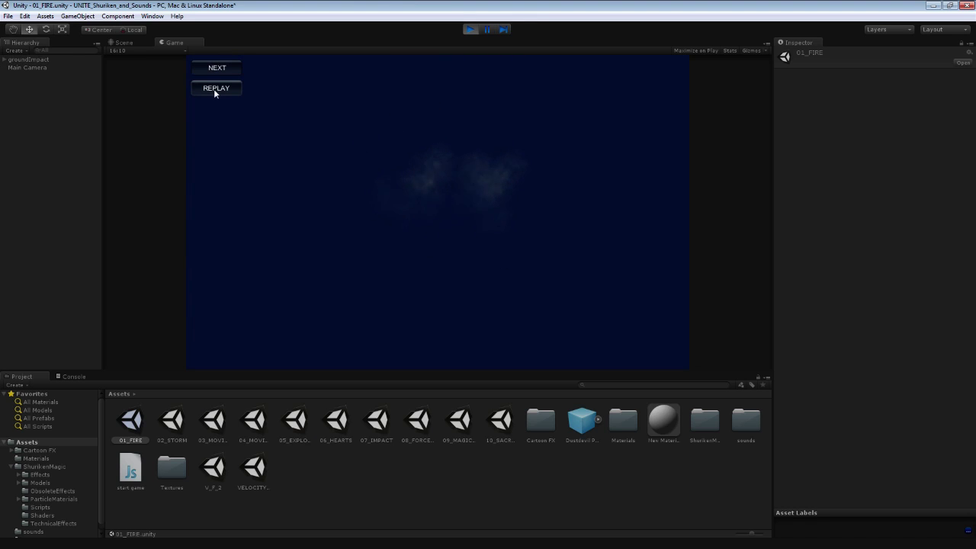
{"action": "left_click", "coordinate": [214, 88]}
{"action": "left_click", "coordinate": [214, 89]}
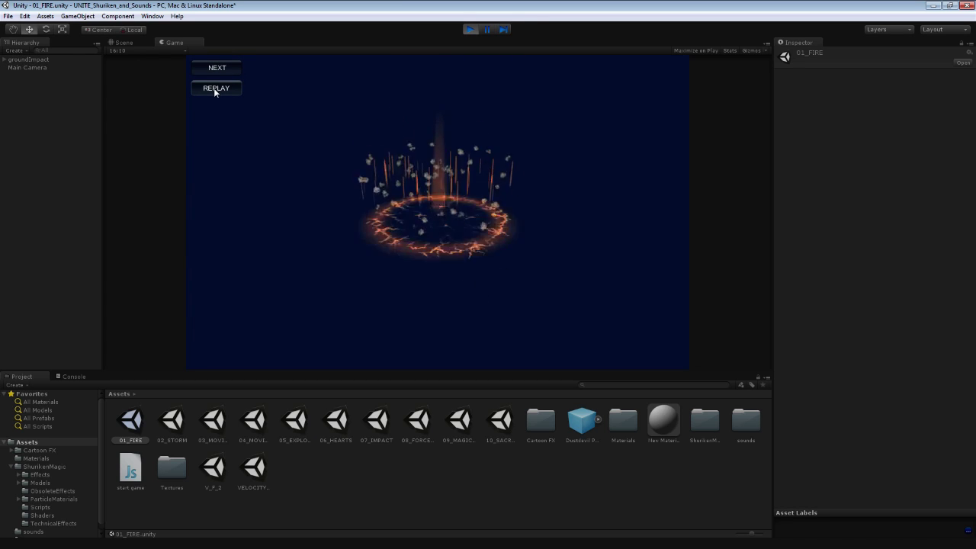
{"action": "left_click", "coordinate": [215, 89]}
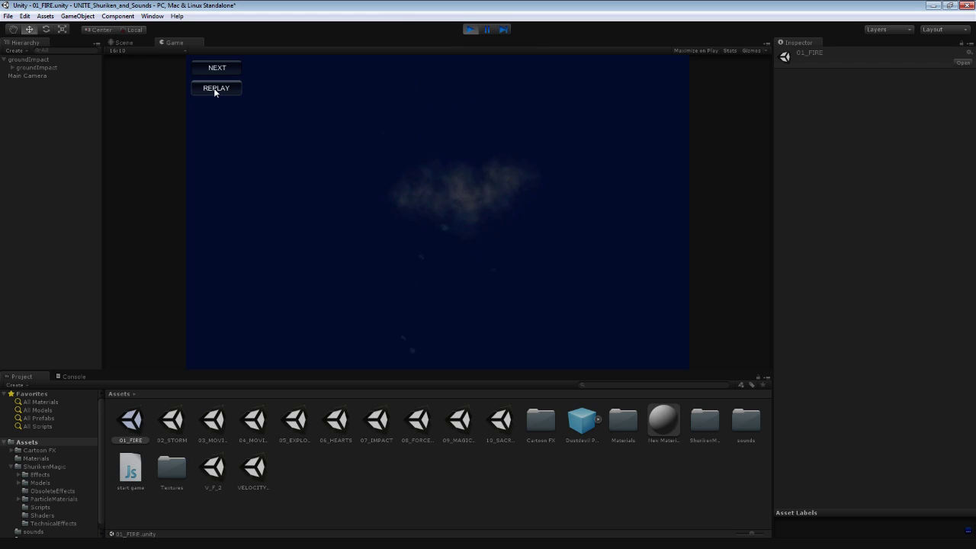
{"action": "left_click", "coordinate": [215, 88]}
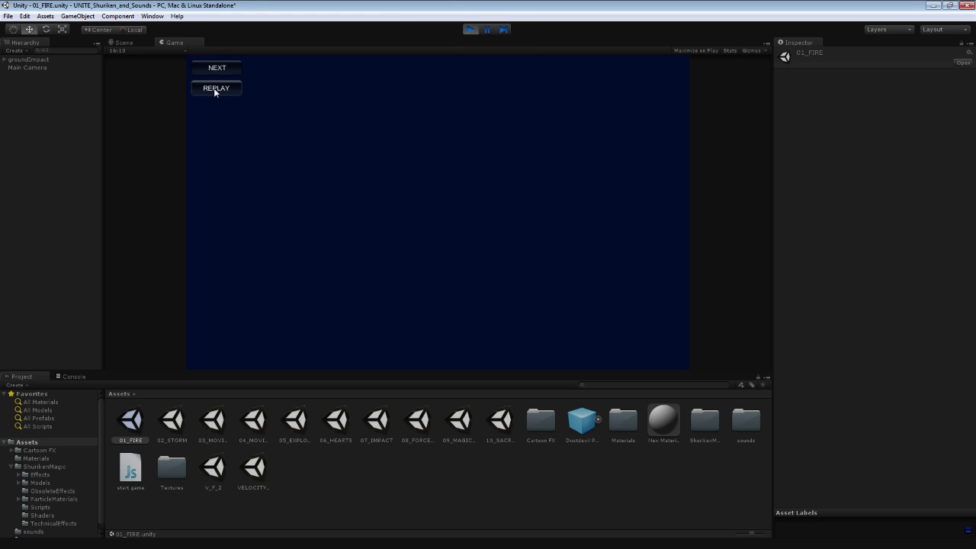
{"action": "left_click", "coordinate": [214, 89]}
Advance the demo to the moving ground lights and the blue force field, replaying each effect.
{"action": "left_click", "coordinate": [215, 69]}
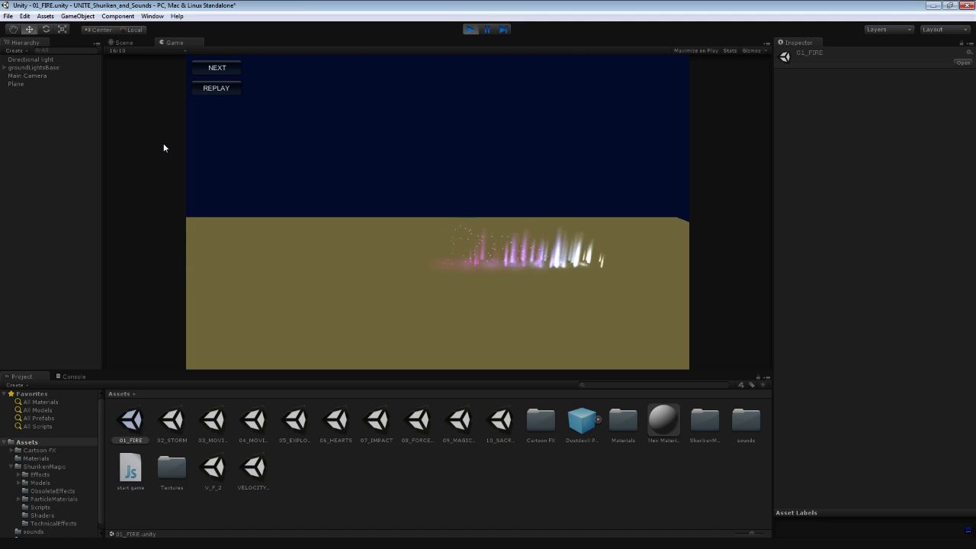
{"action": "left_click", "coordinate": [203, 90]}
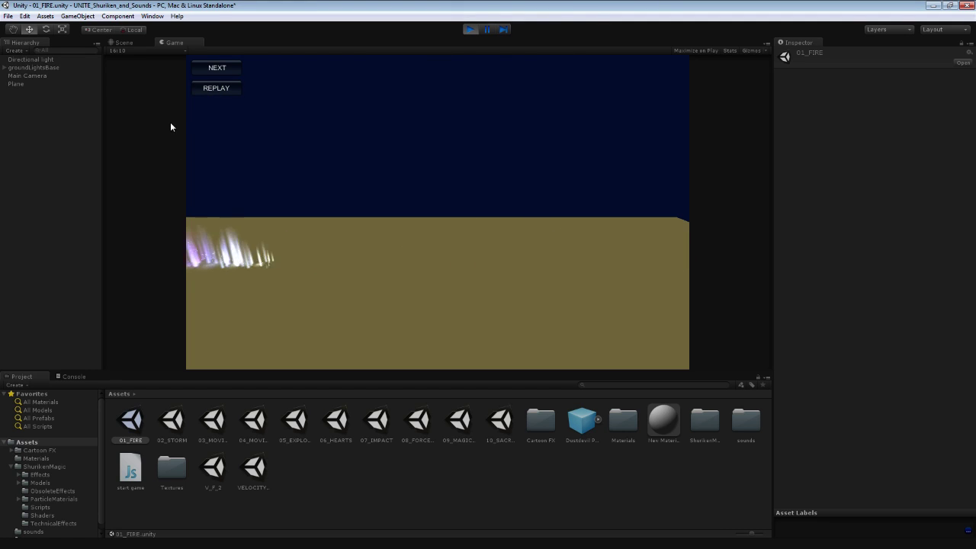
{"action": "left_click", "coordinate": [199, 68]}
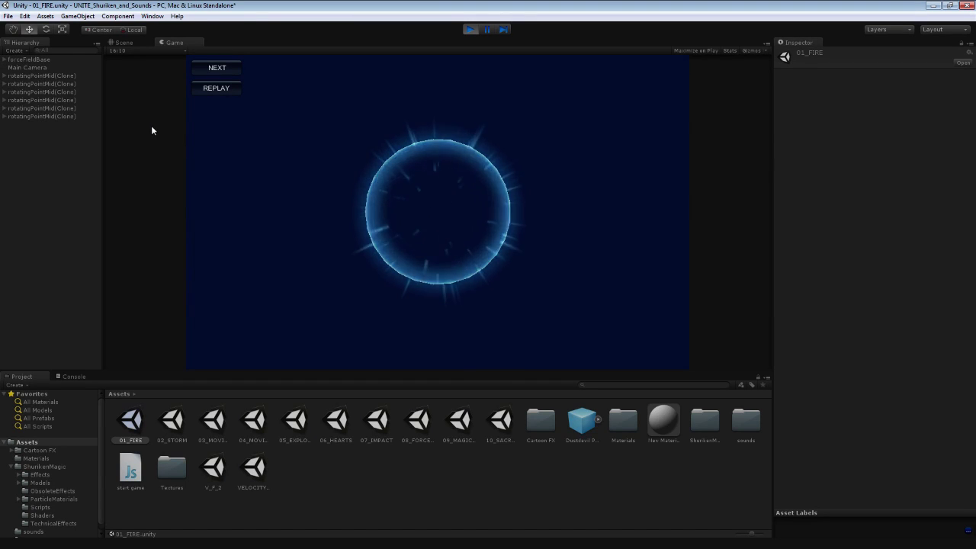
{"action": "left_click", "coordinate": [216, 89]}
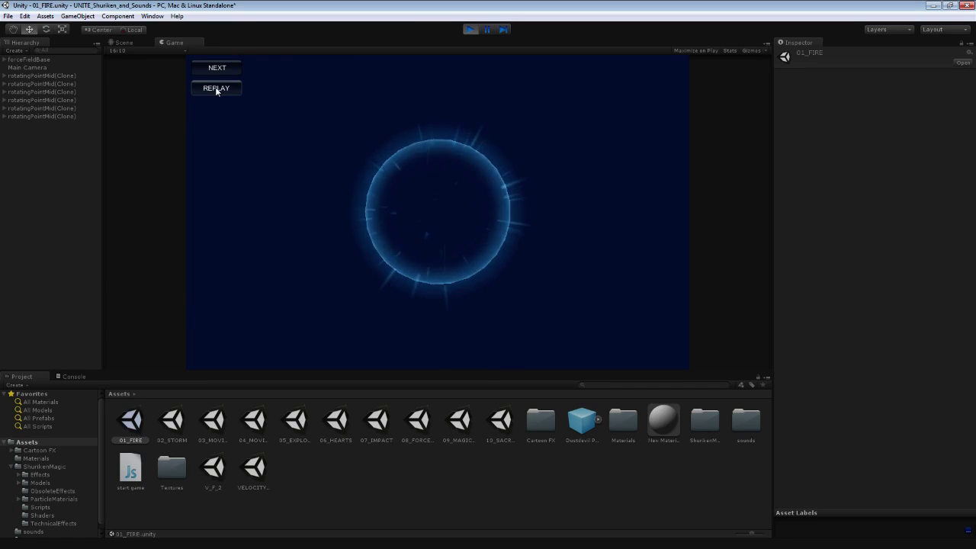
Advance the demo to the broken heart effect and replay it repeatedly to watch its animation.
{"action": "left_click", "coordinate": [217, 67]}
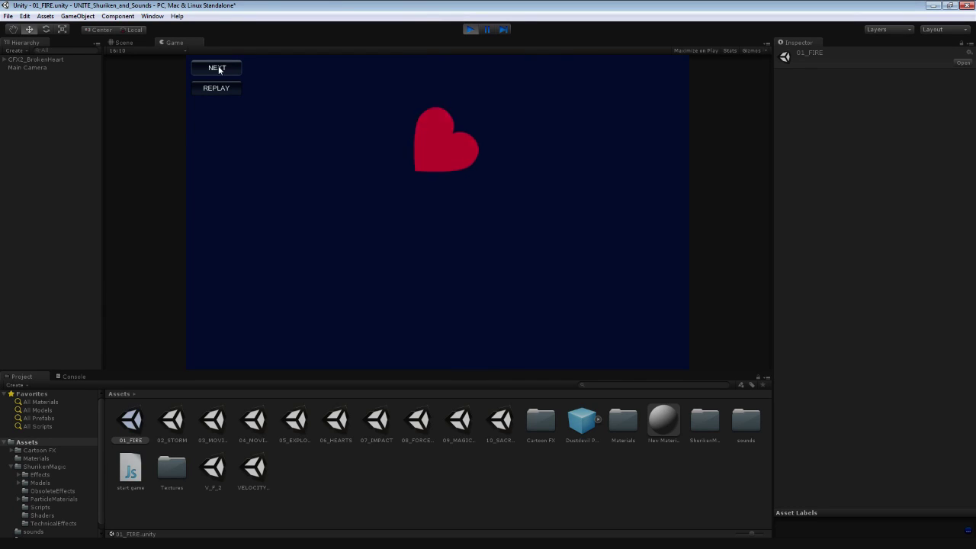
{"action": "left_click", "coordinate": [221, 92]}
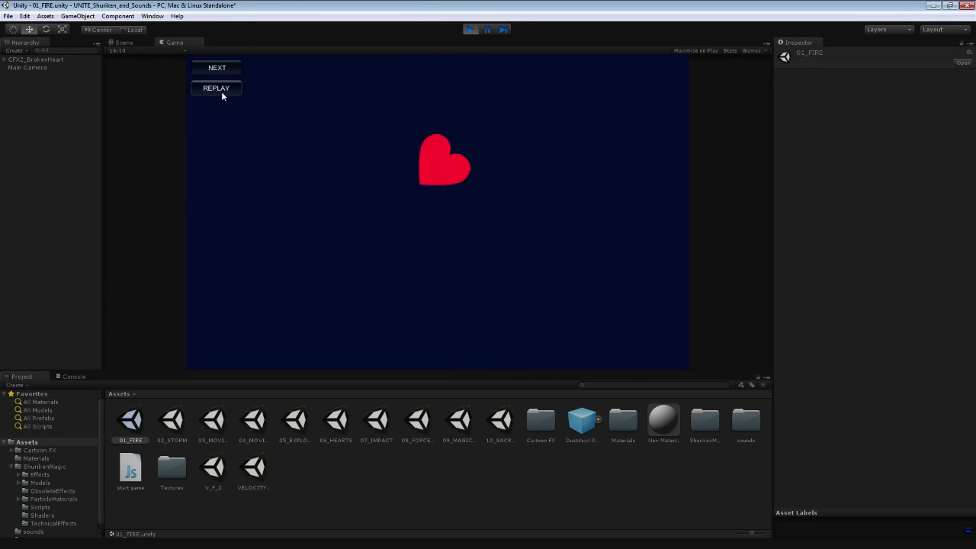
{"action": "left_click", "coordinate": [226, 93]}
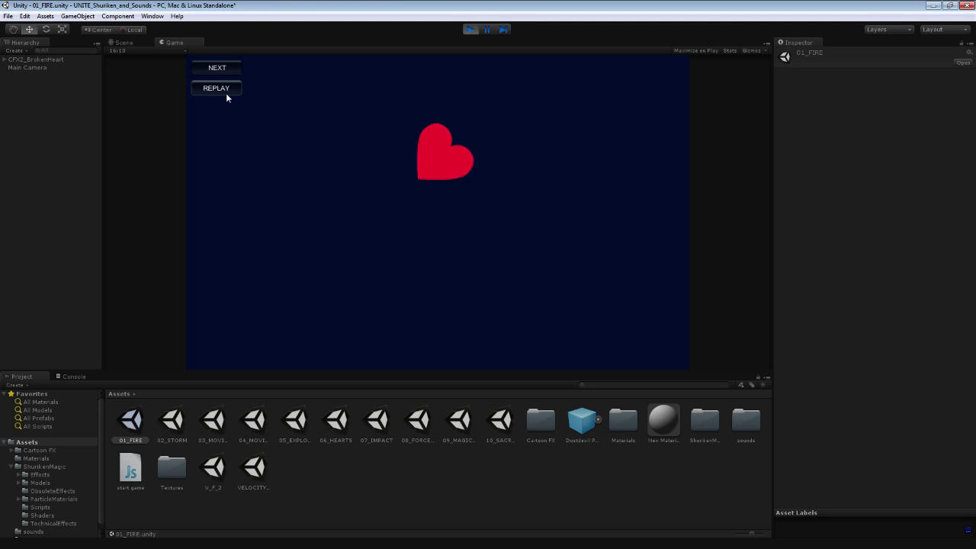
{"action": "left_click", "coordinate": [226, 93]}
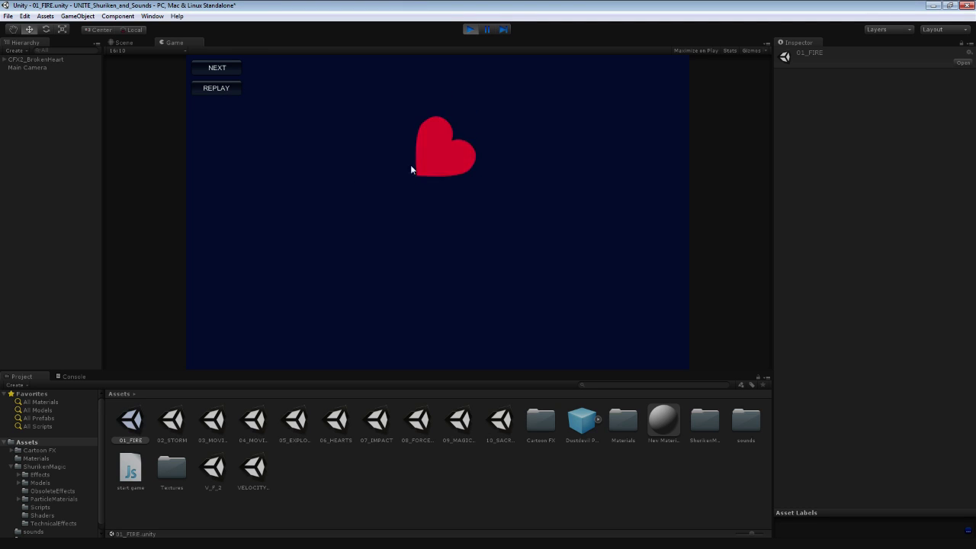
{"action": "left_click", "coordinate": [209, 89]}
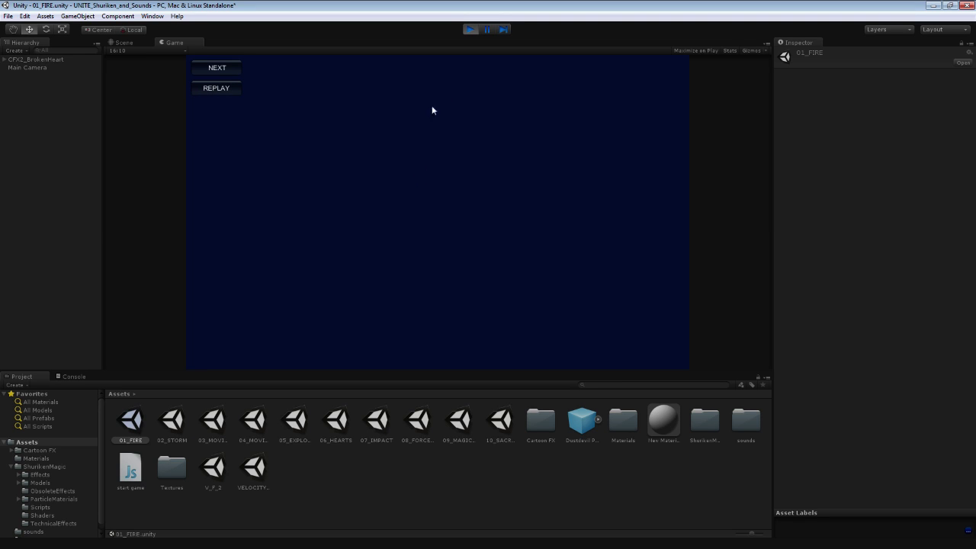
Advance the demo past the dust devil to the sacred ground effect and replay its swirling light trails.
{"action": "left_click", "coordinate": [221, 68]}
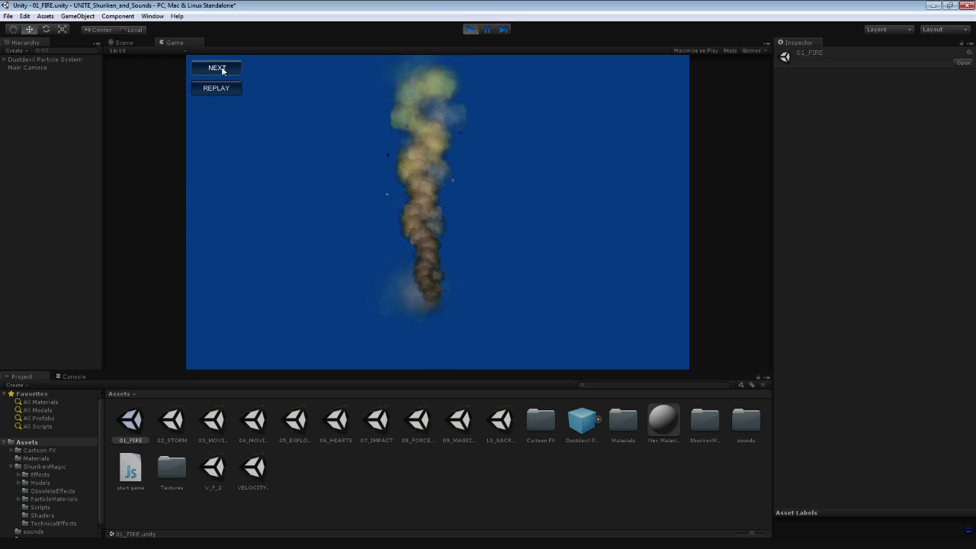
{"action": "left_click", "coordinate": [222, 67]}
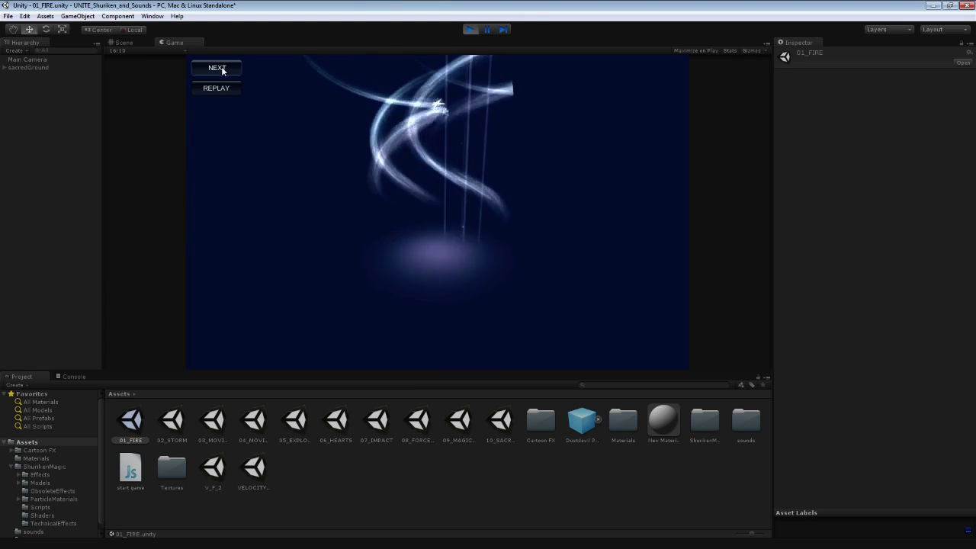
{"action": "left_click", "coordinate": [216, 90]}
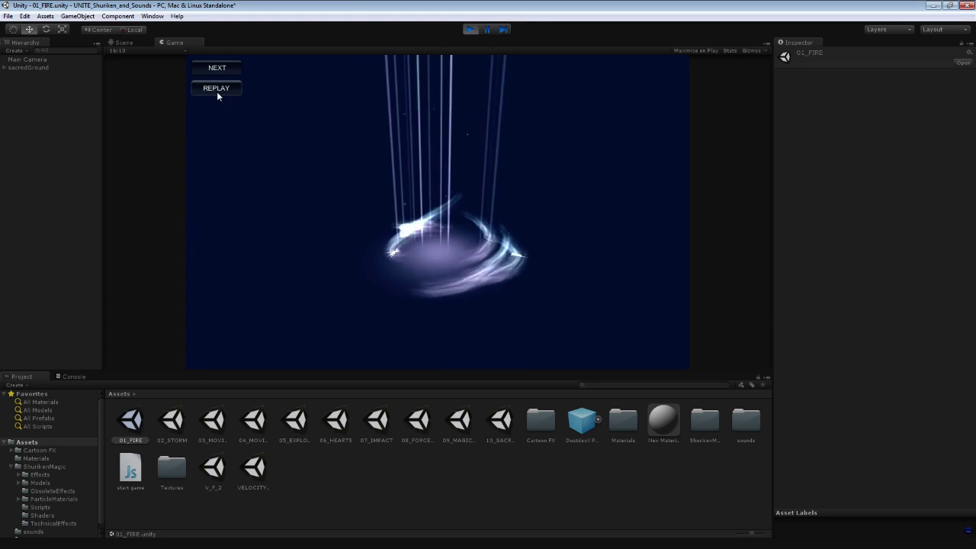
{"action": "left_click", "coordinate": [216, 90]}
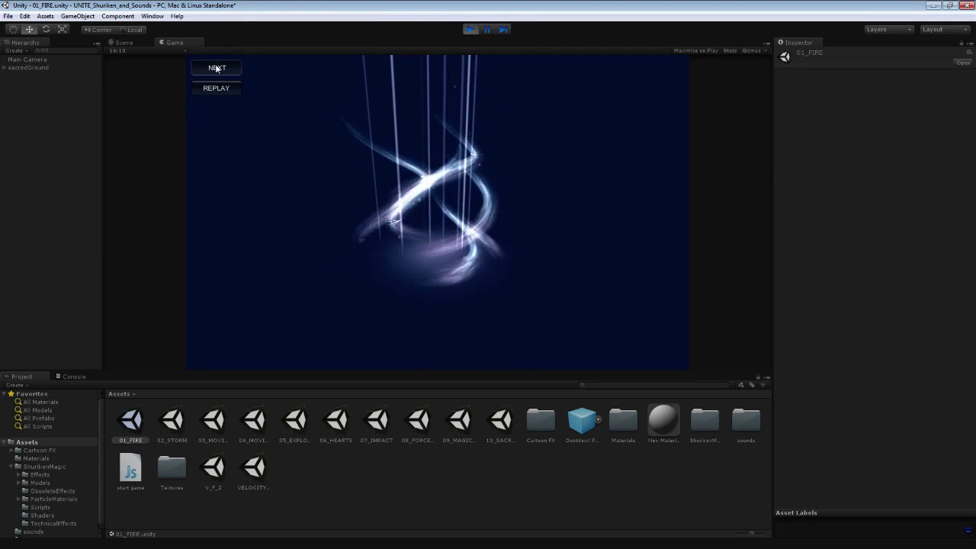
Cycle through the demo effects once more, from the opening fire through the explosion and force field to the sacred ground effect.
{"action": "left_click", "coordinate": [215, 68]}
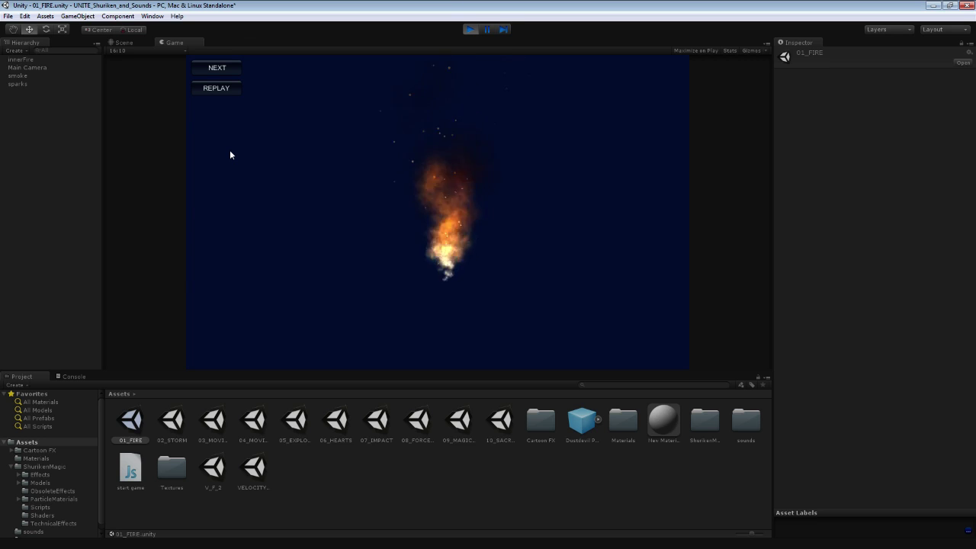
{"action": "left_click", "coordinate": [206, 72]}
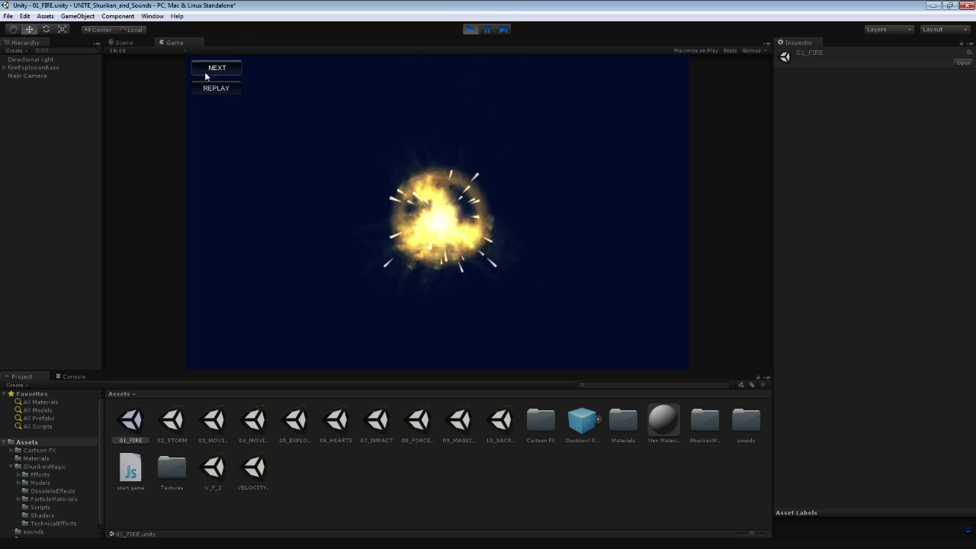
{"action": "left_click", "coordinate": [205, 71]}
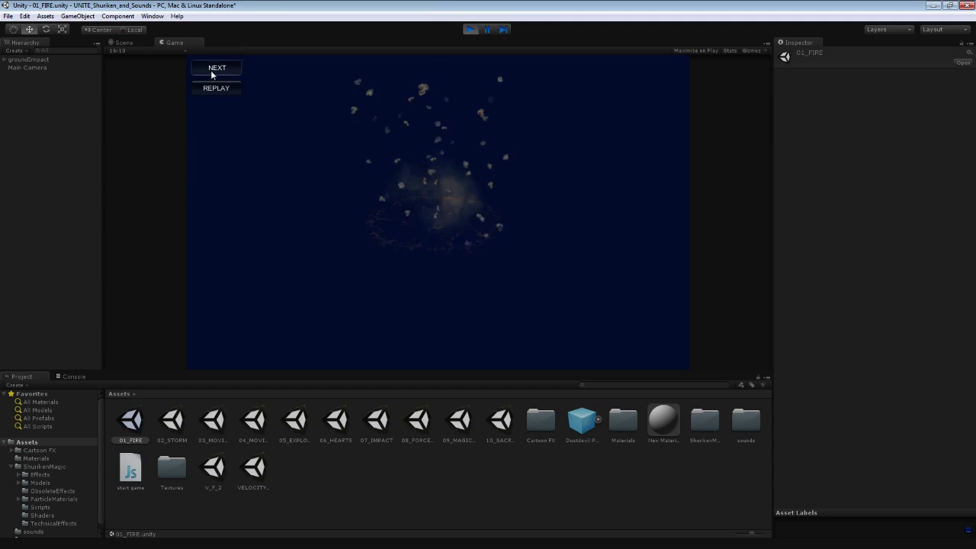
{"action": "left_click", "coordinate": [214, 69]}
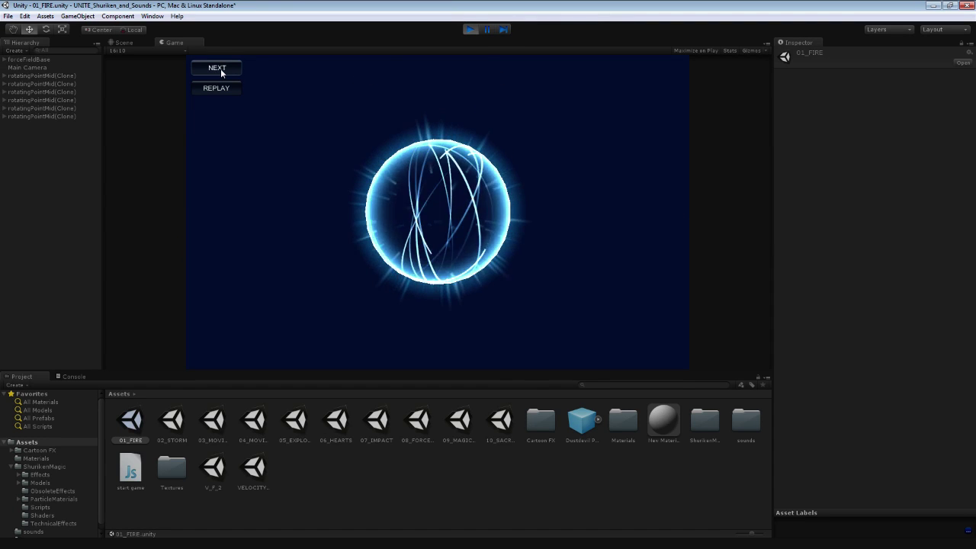
{"action": "left_click", "coordinate": [220, 69]}
{"action": "left_click", "coordinate": [221, 69]}
{"action": "left_click", "coordinate": [220, 69]}
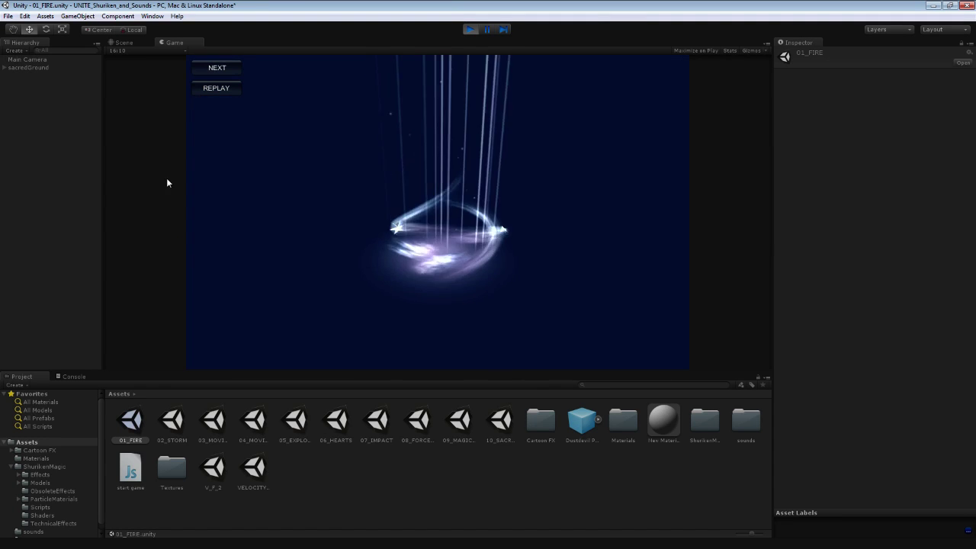